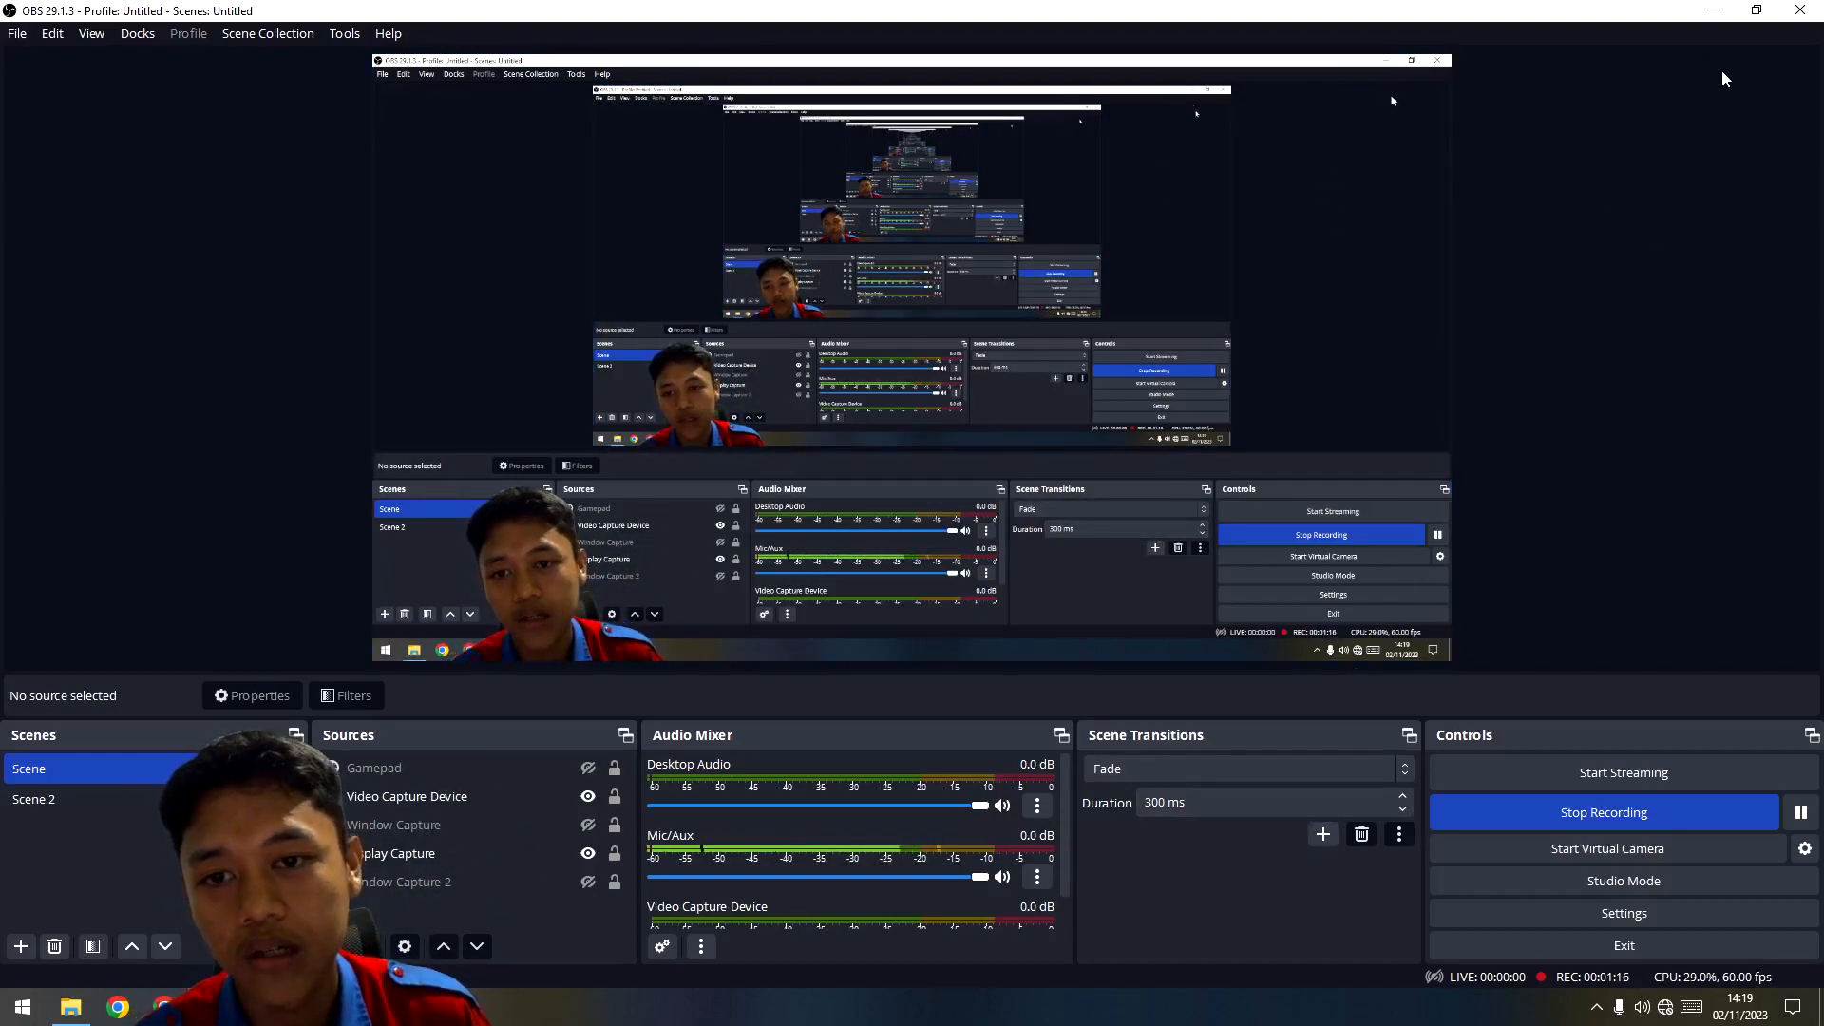
Step: Switch to WinBox and connect as admin to the RouterOS device with board RB931-2nD found among the neighbors
left_click(1713, 9)
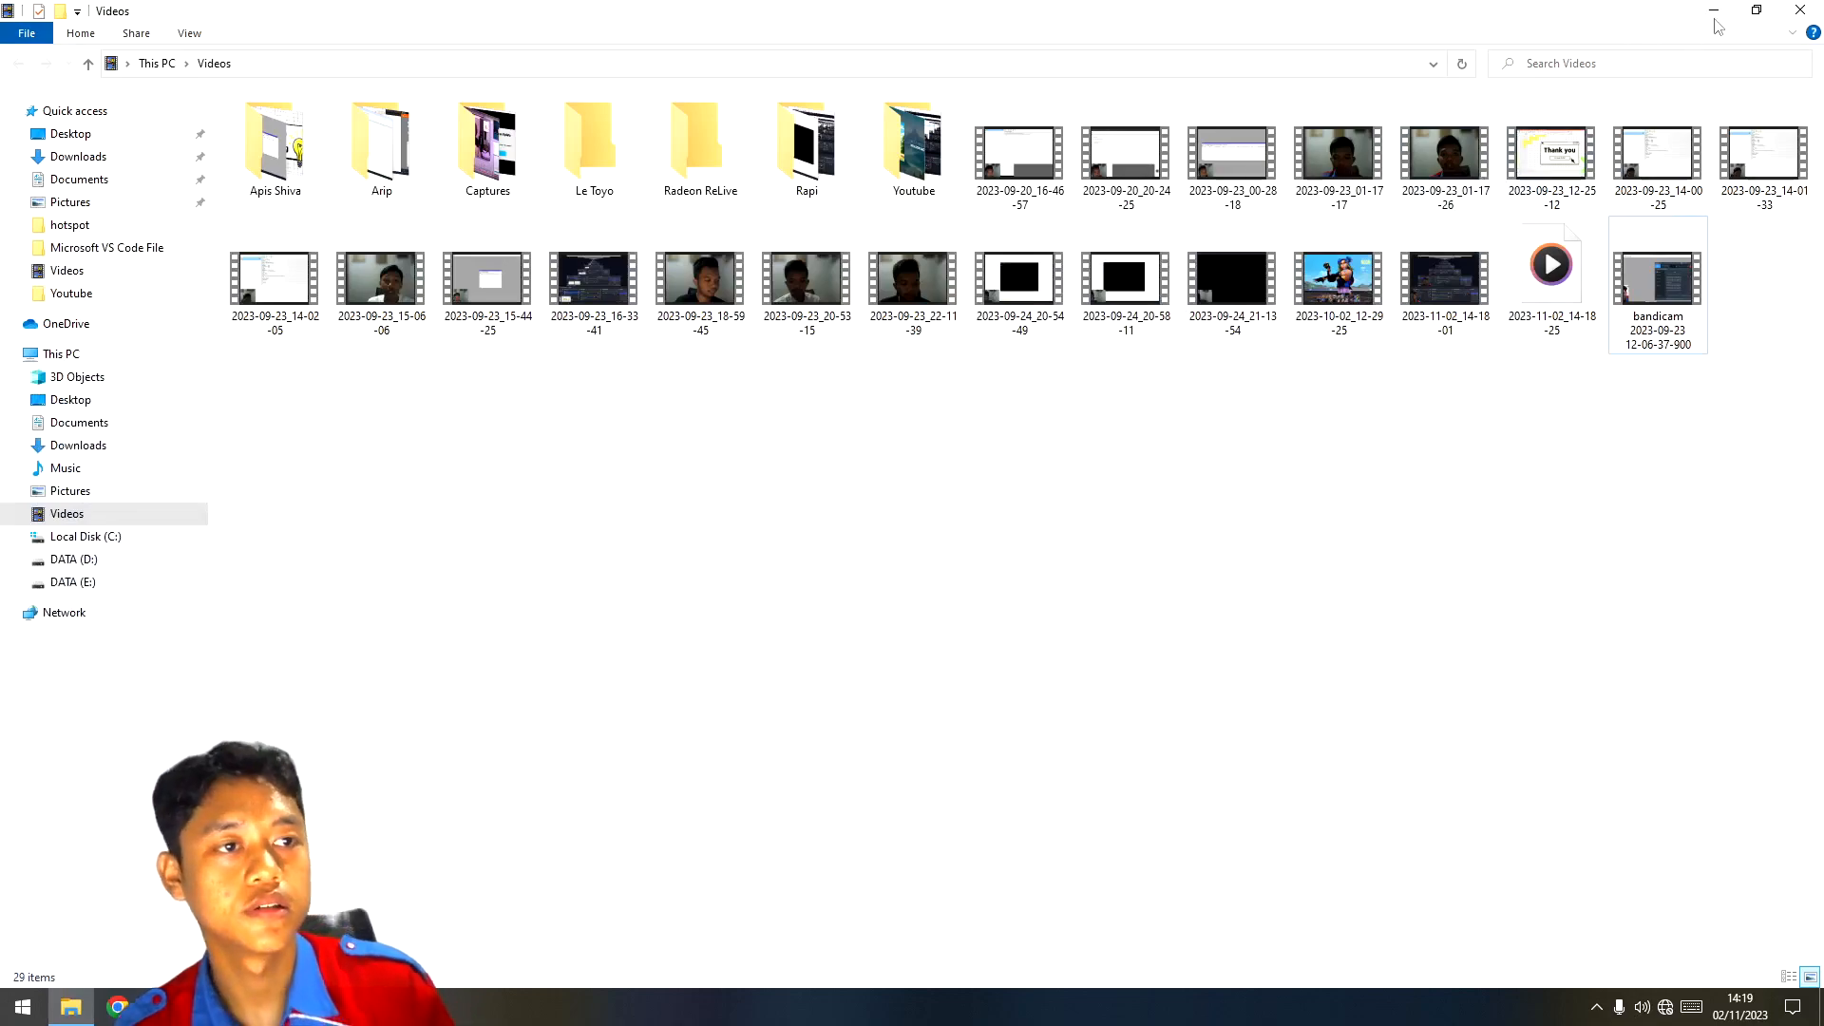
left_click(1713, 9)
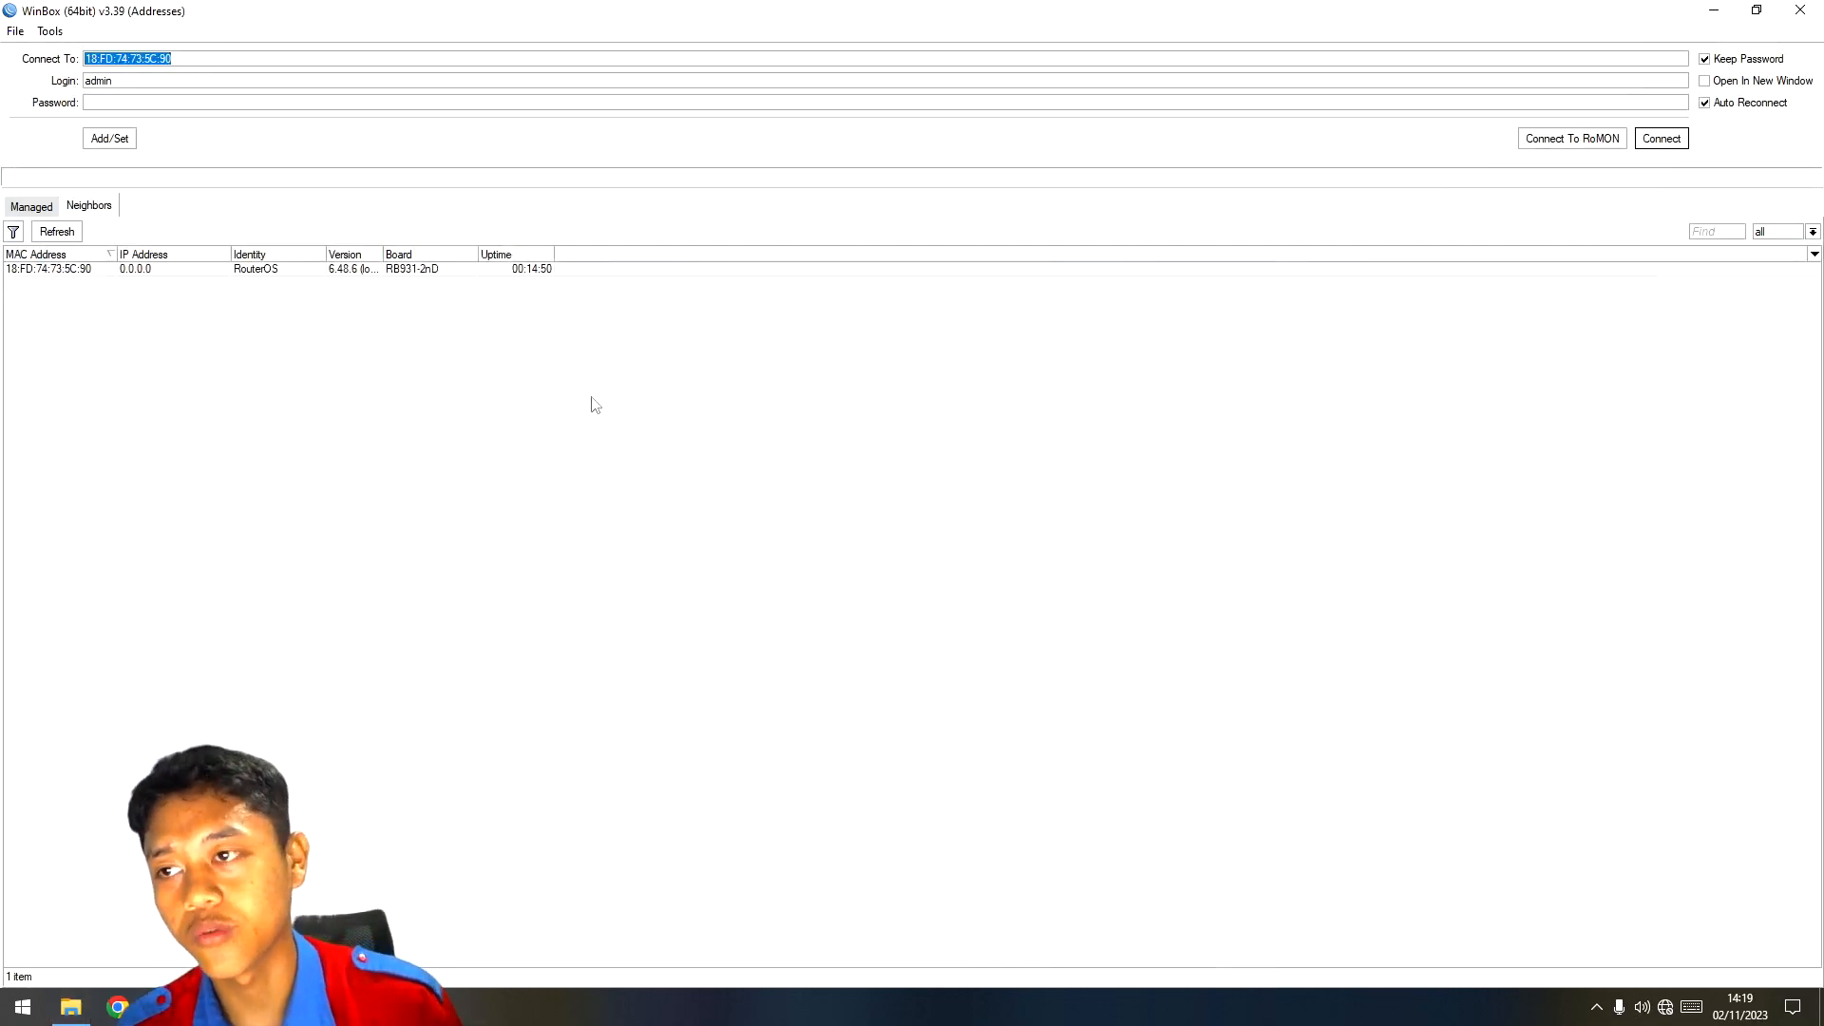
left_click(157, 273)
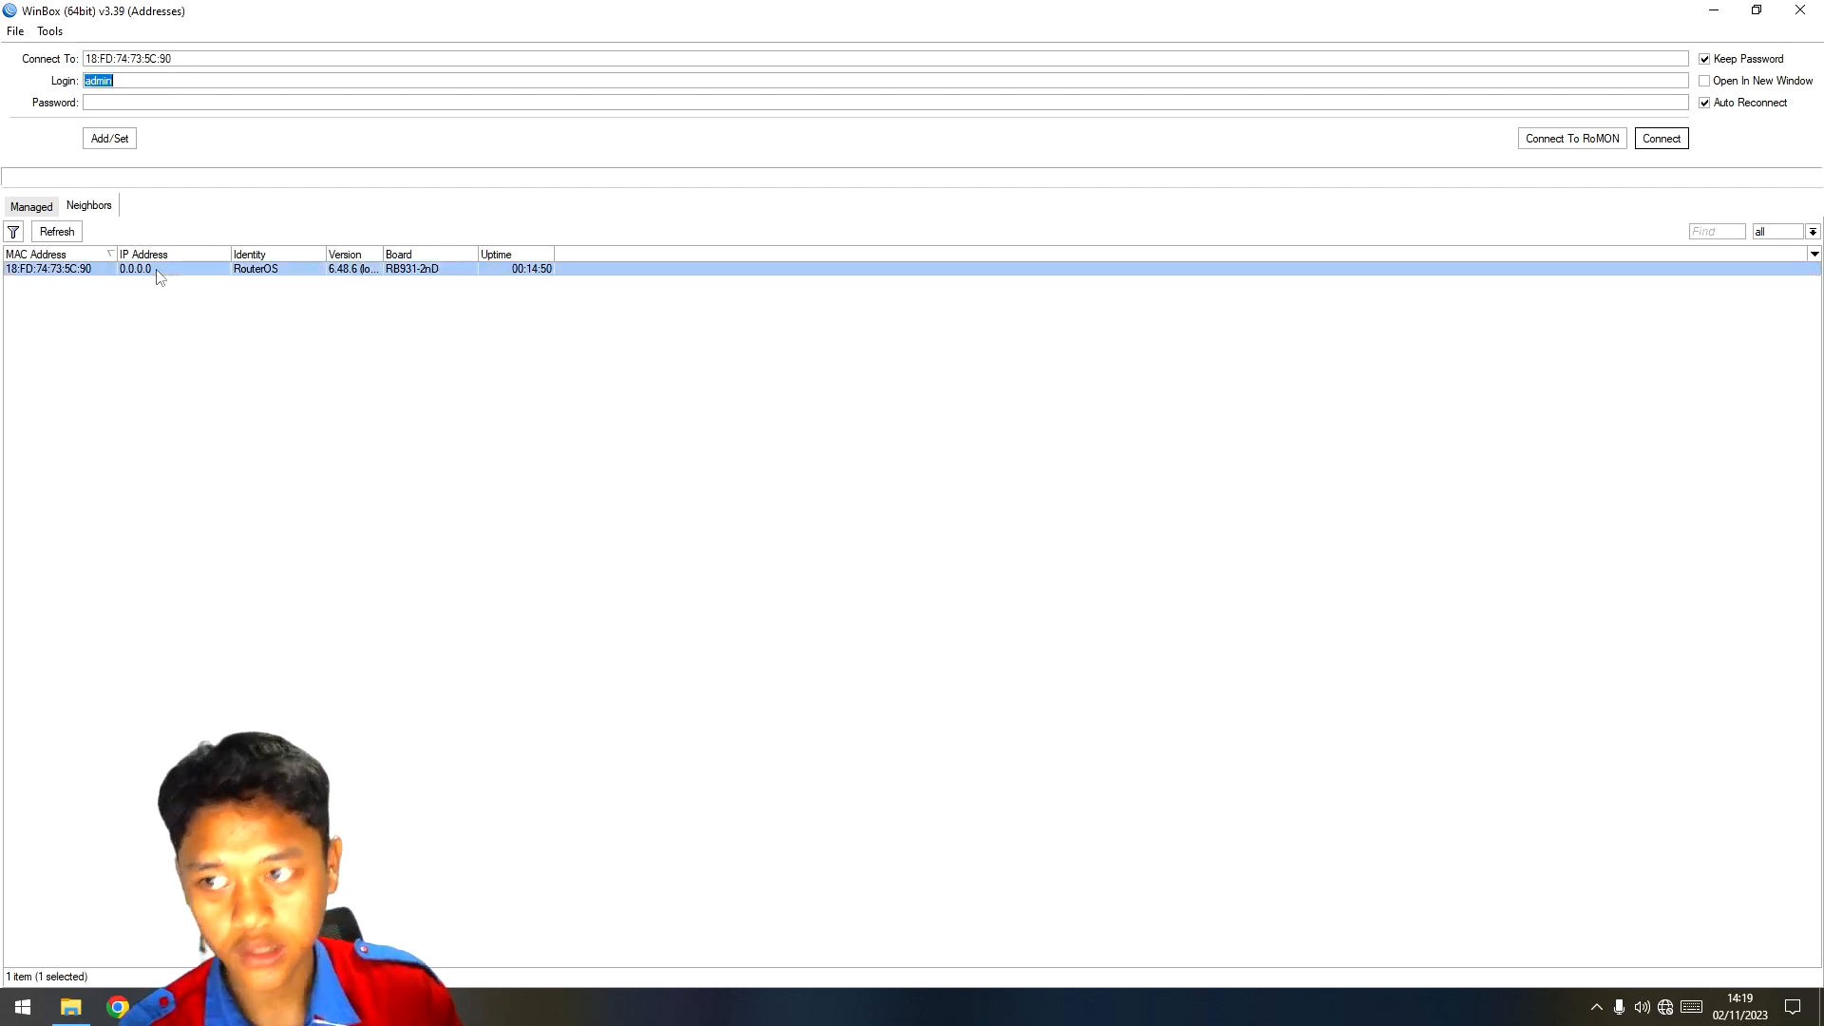
left_click(1654, 143)
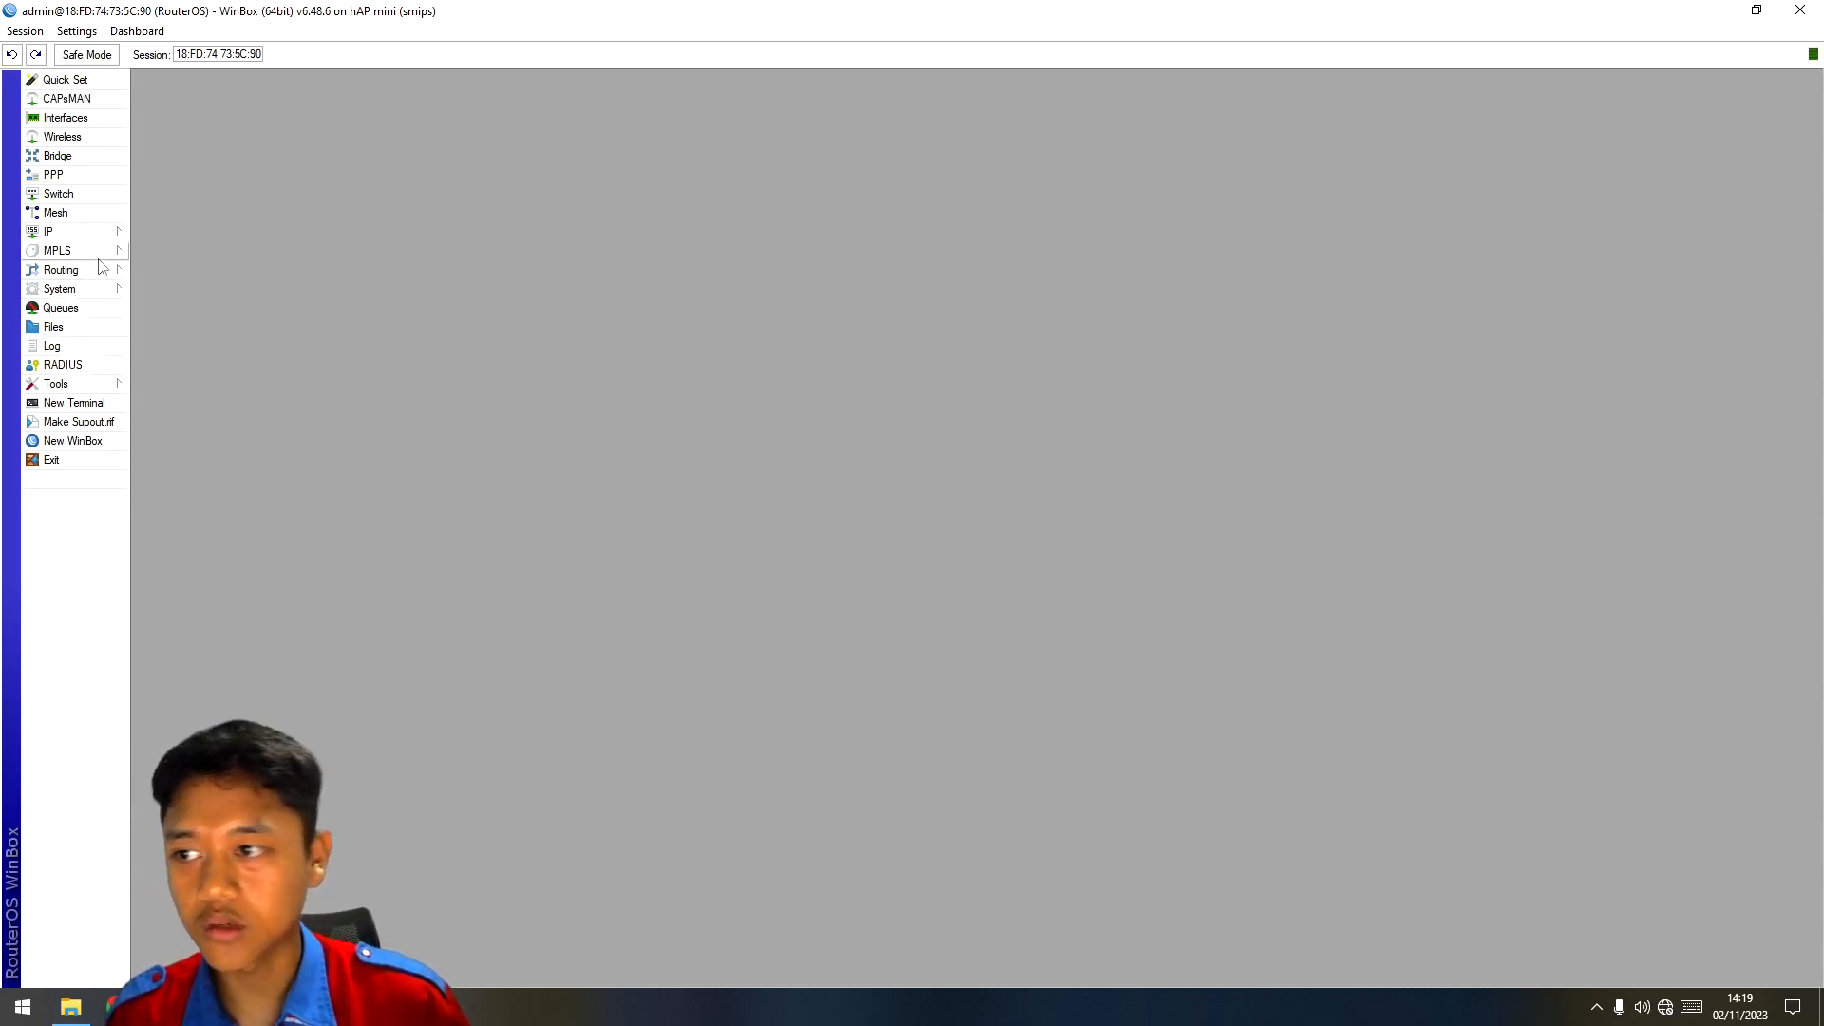
Step: Set the router's system identity to the administrator's first name
left_click(85, 289)
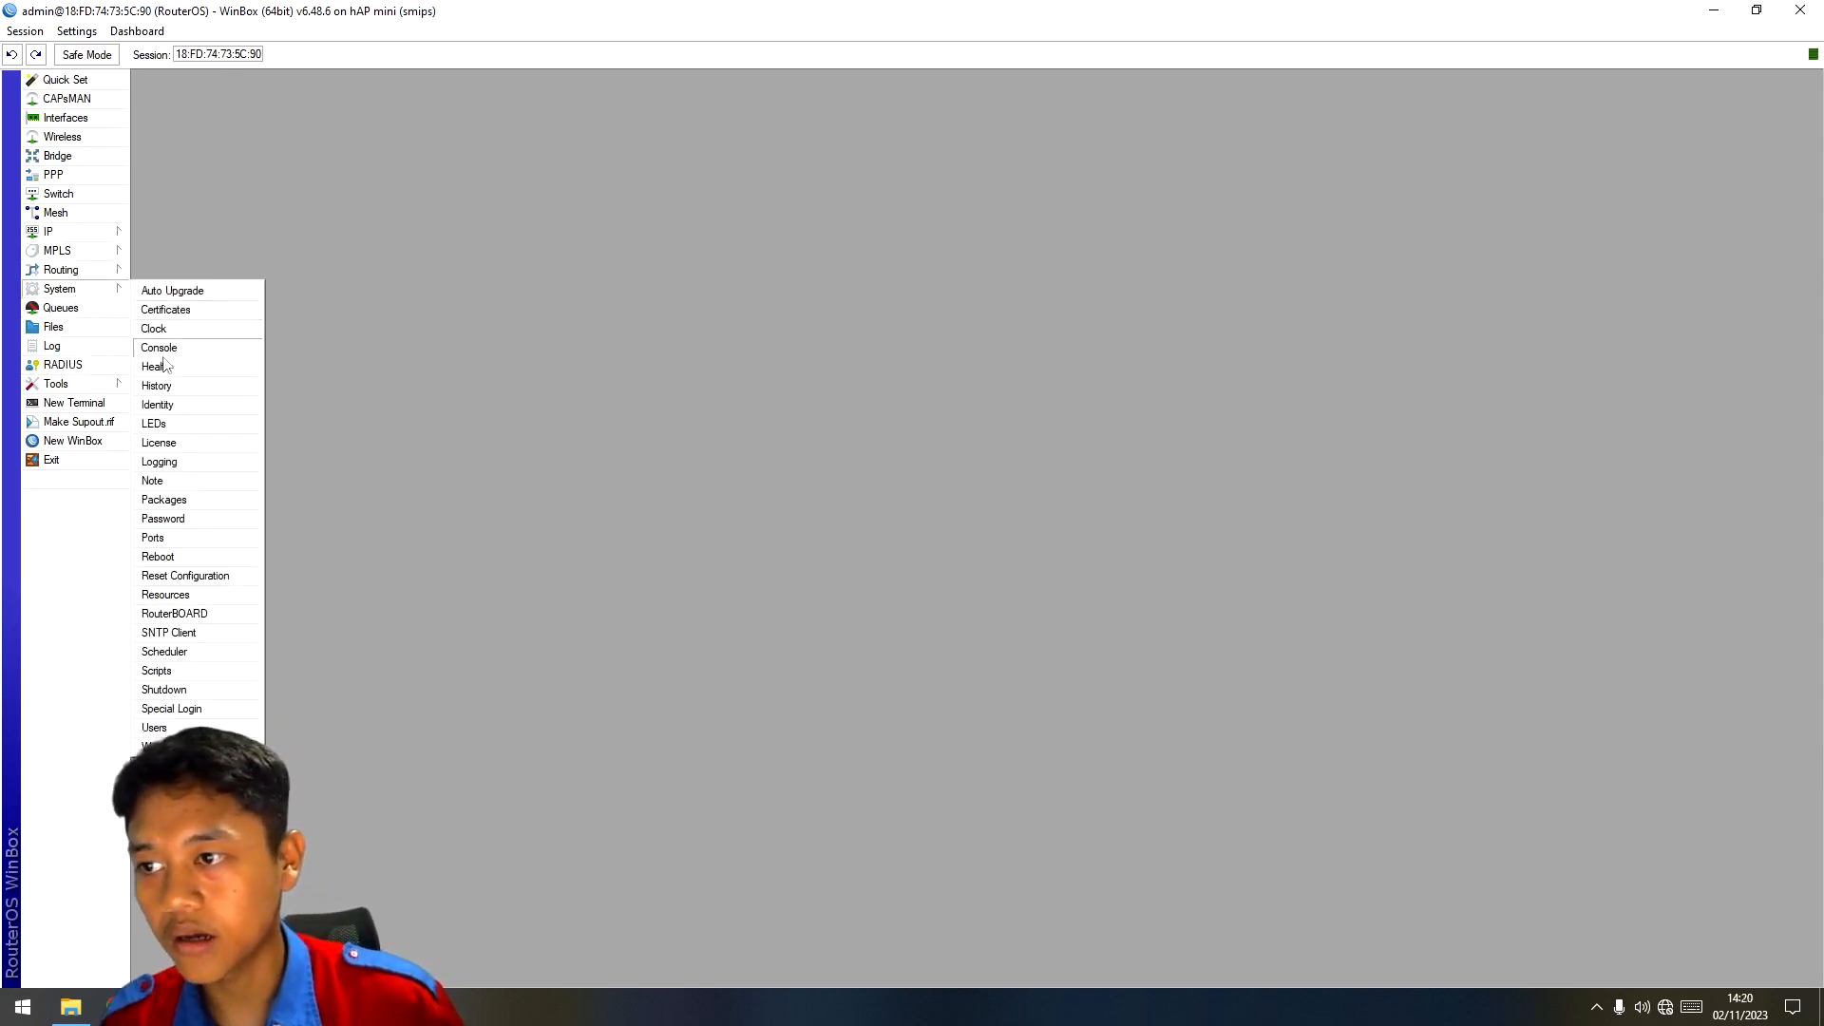
left_click(175, 423)
type("aji")
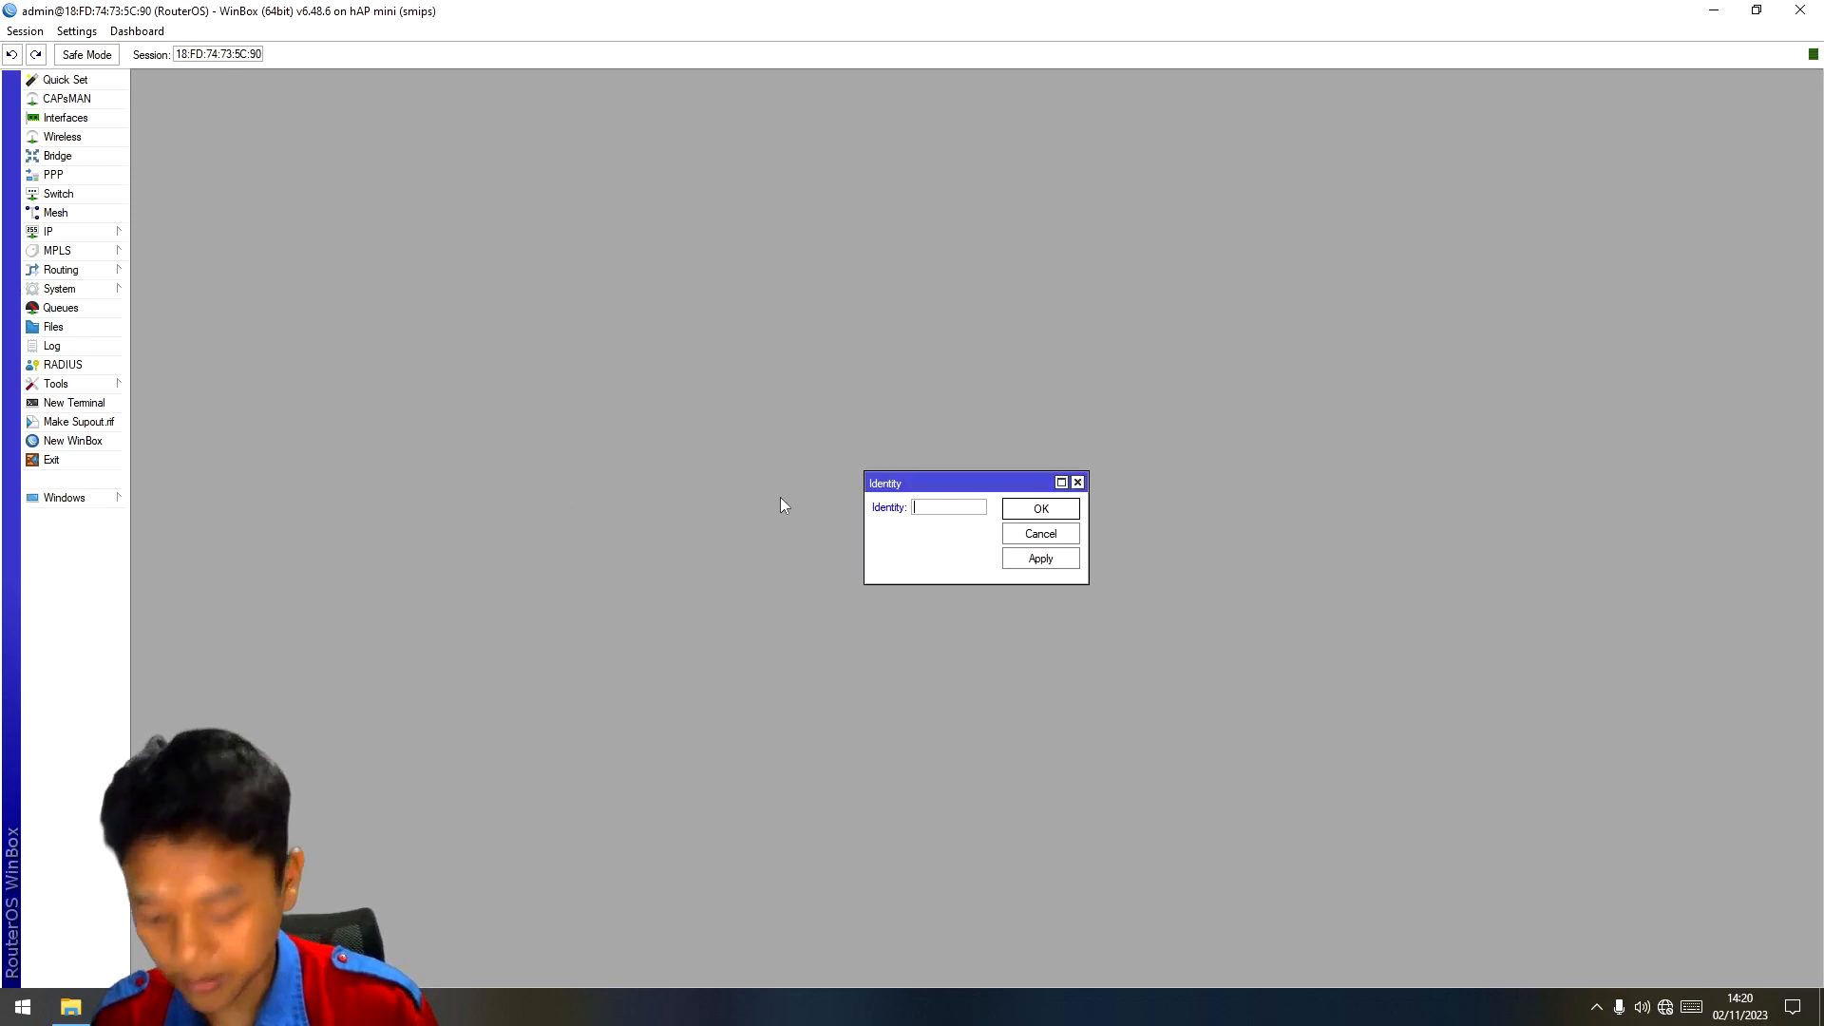
left_click(1047, 561)
left_click(1041, 513)
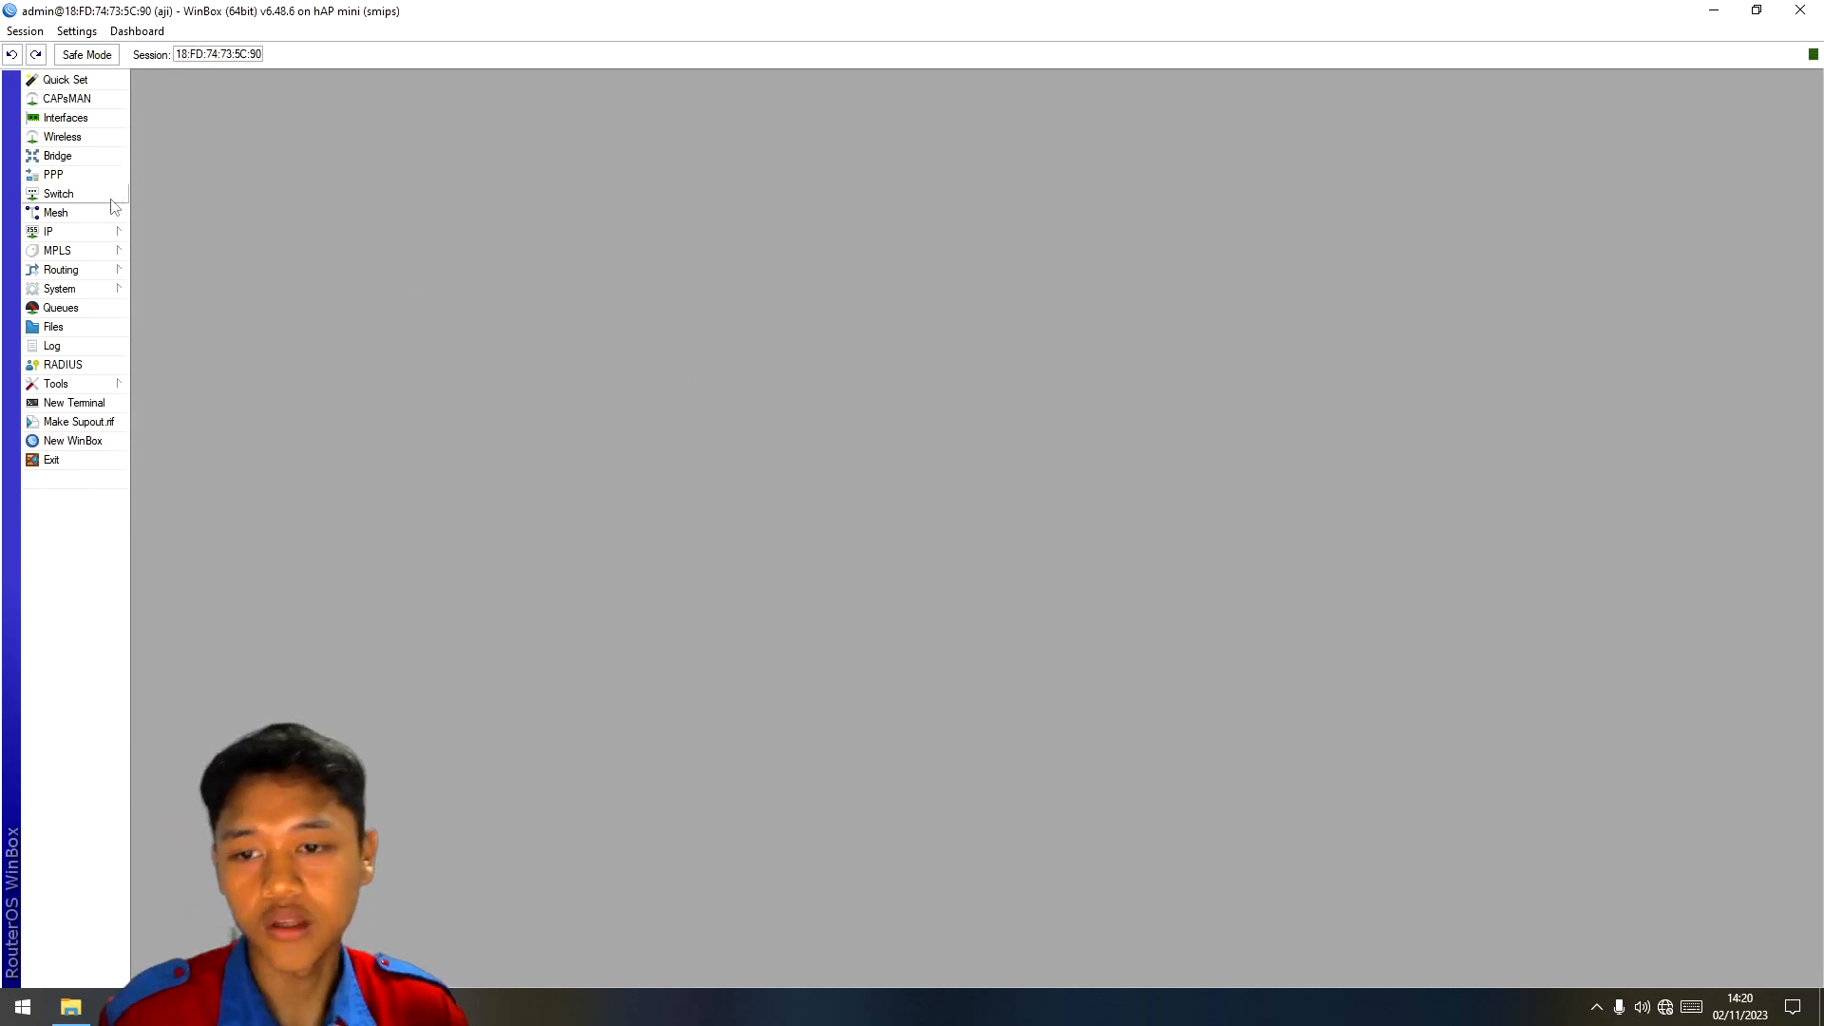
Step: Add a DHCP client on interface ether1 with peer DNS, peer NTP and the default route enabled
left_click(96, 233)
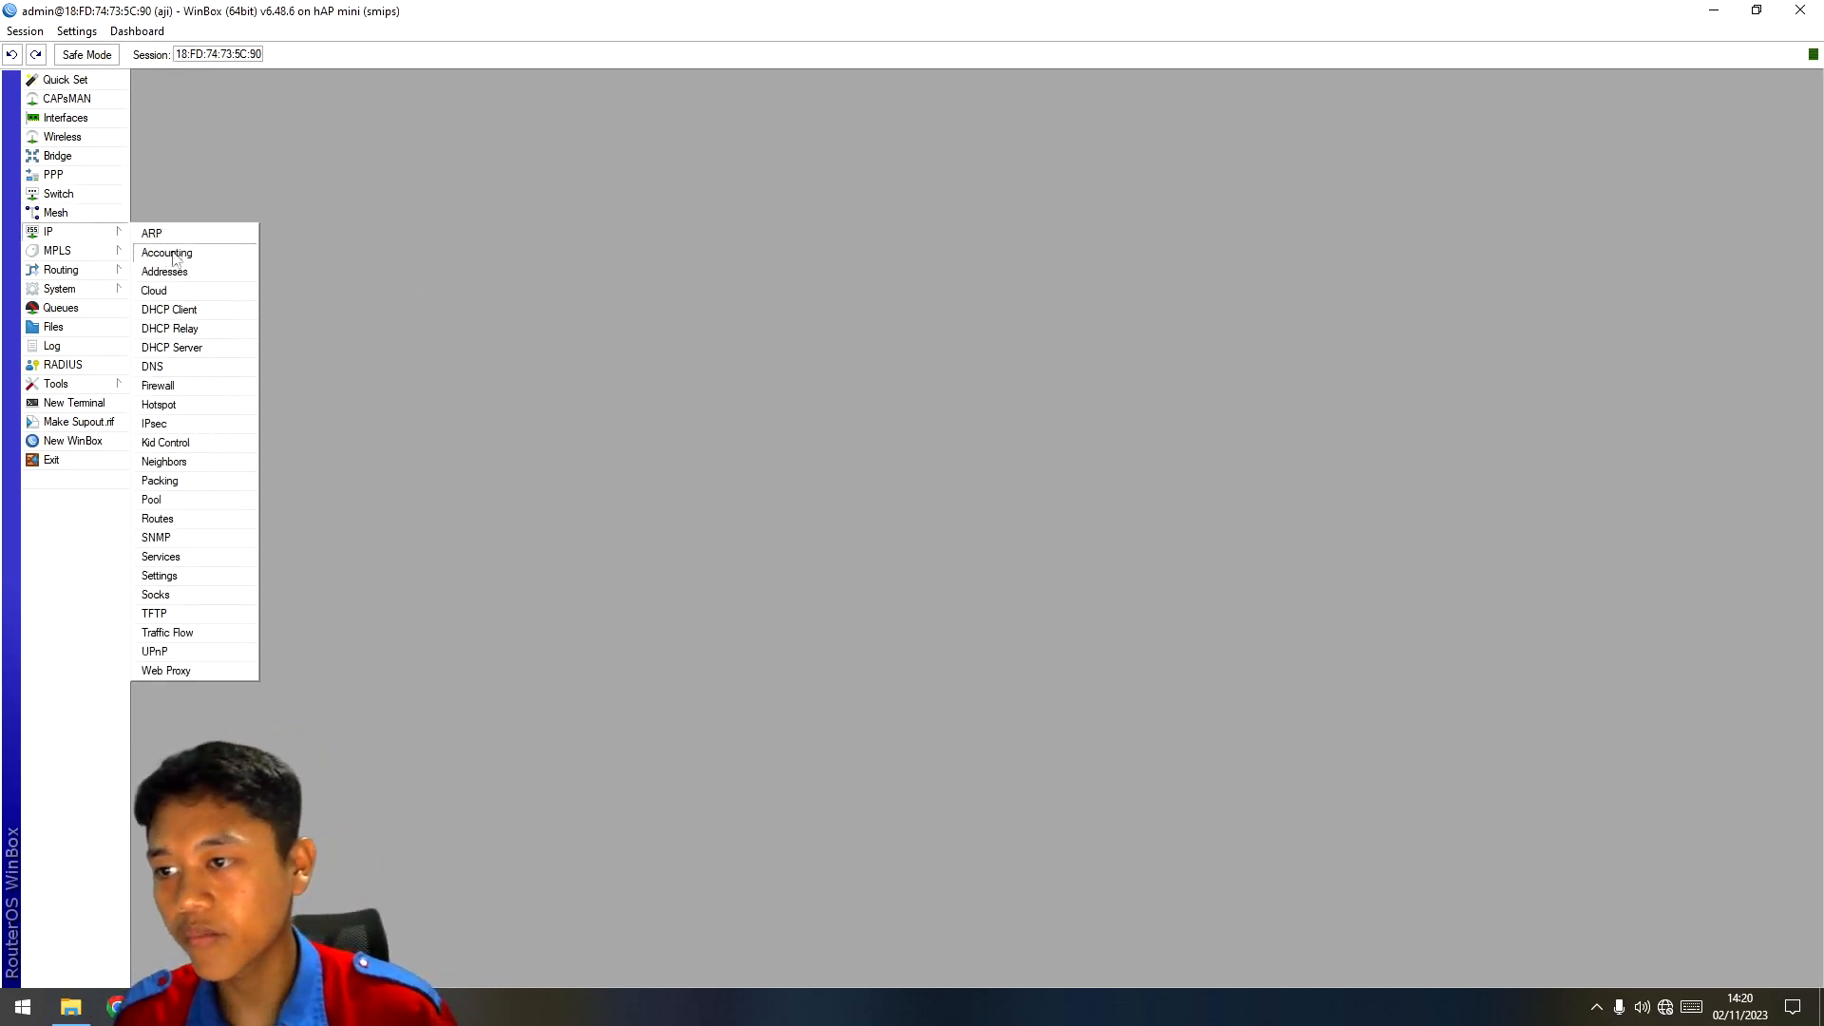
left_click(191, 310)
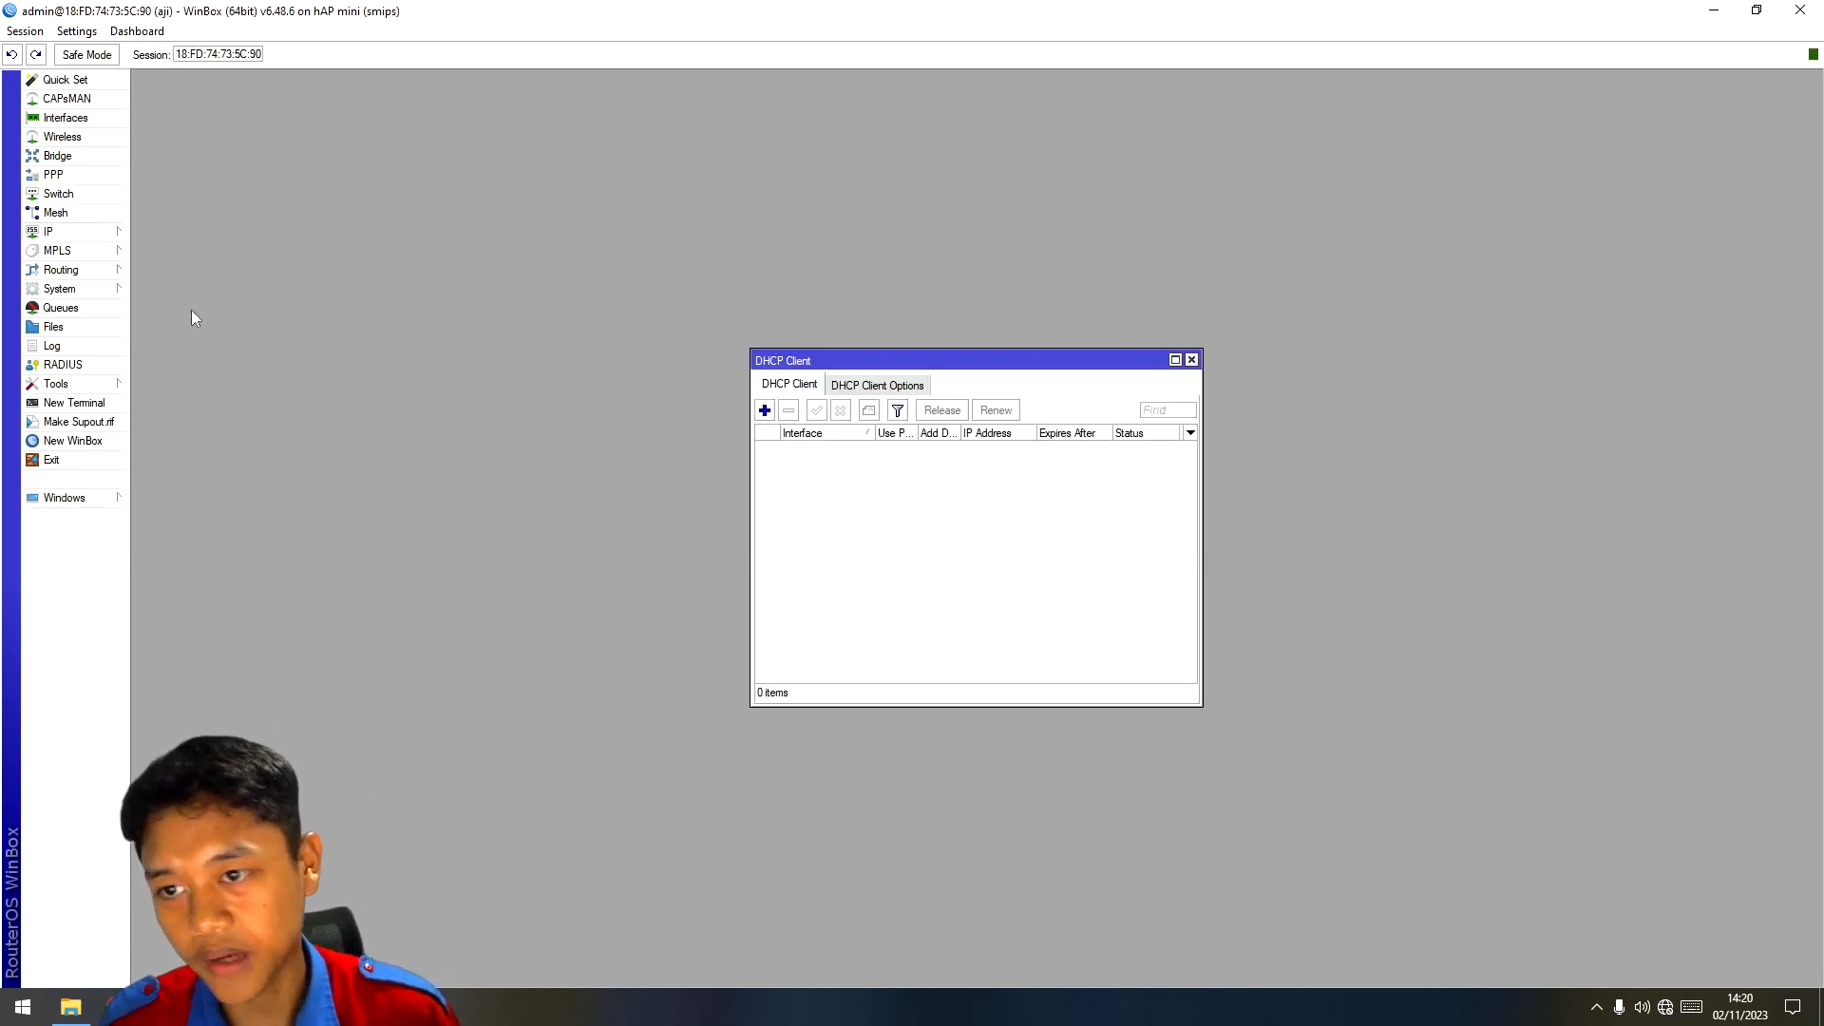
left_click(765, 409)
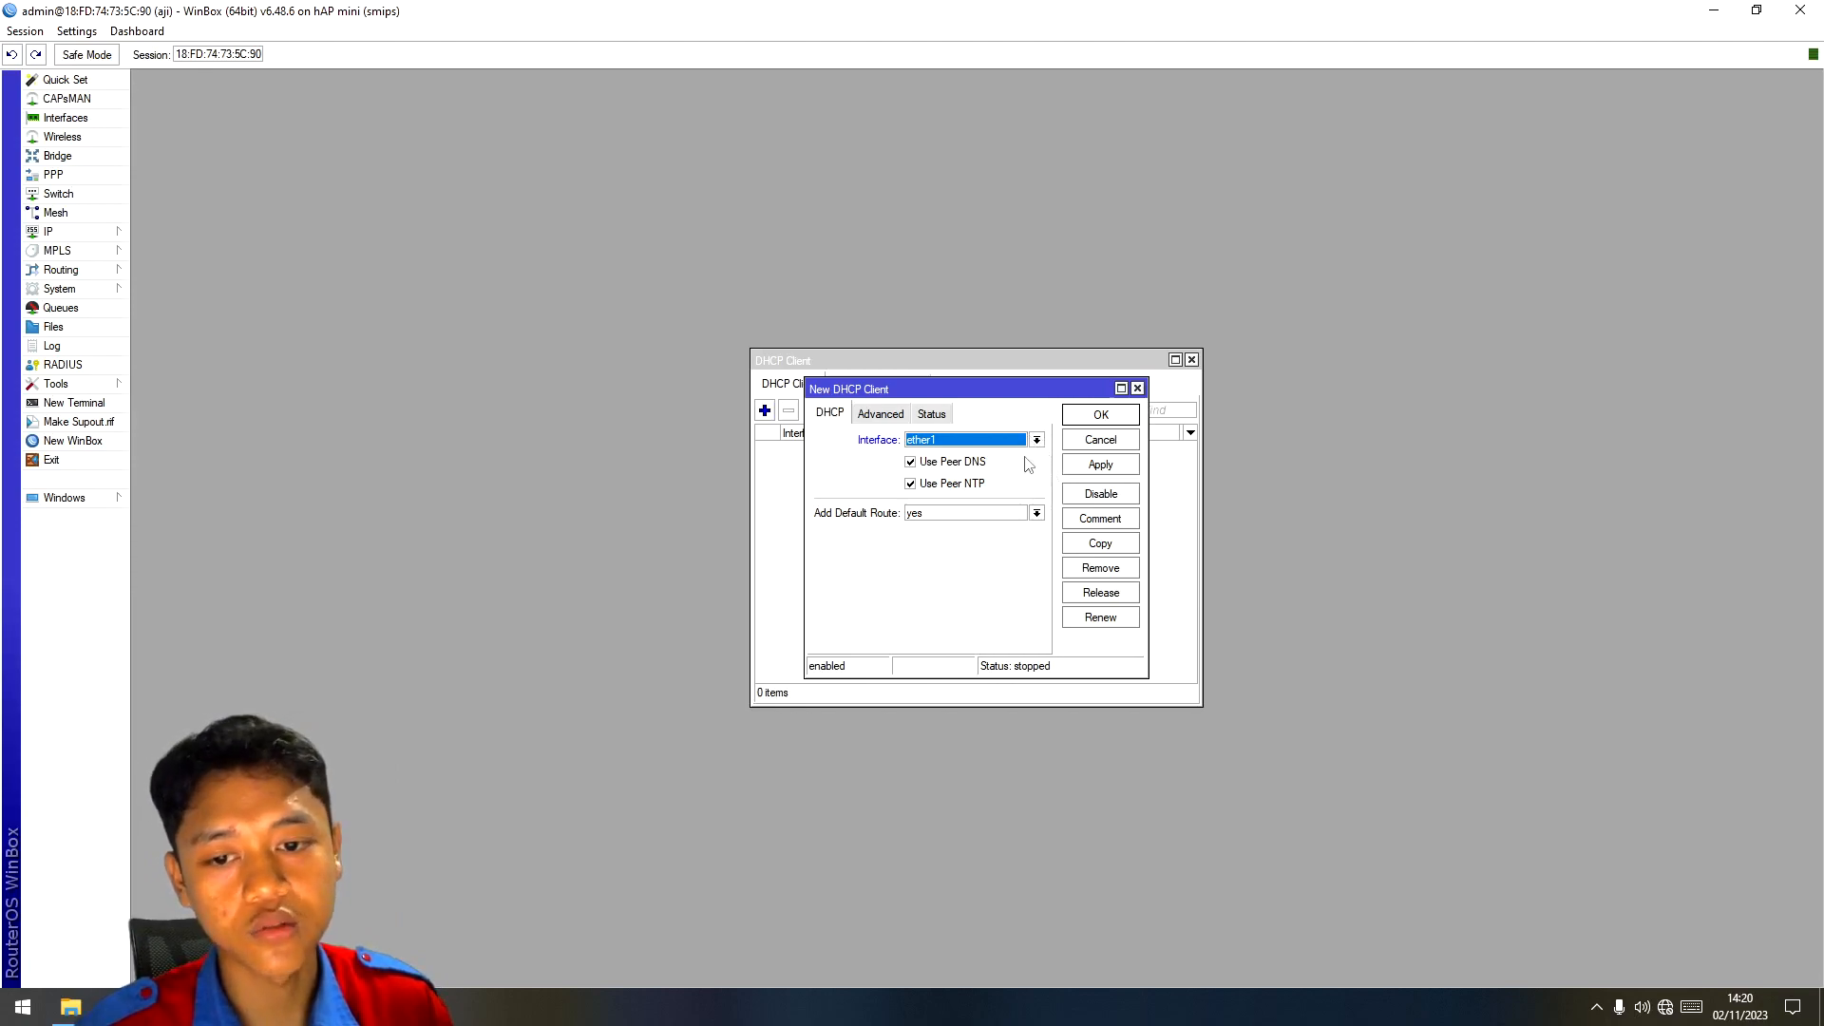
left_click(1105, 466)
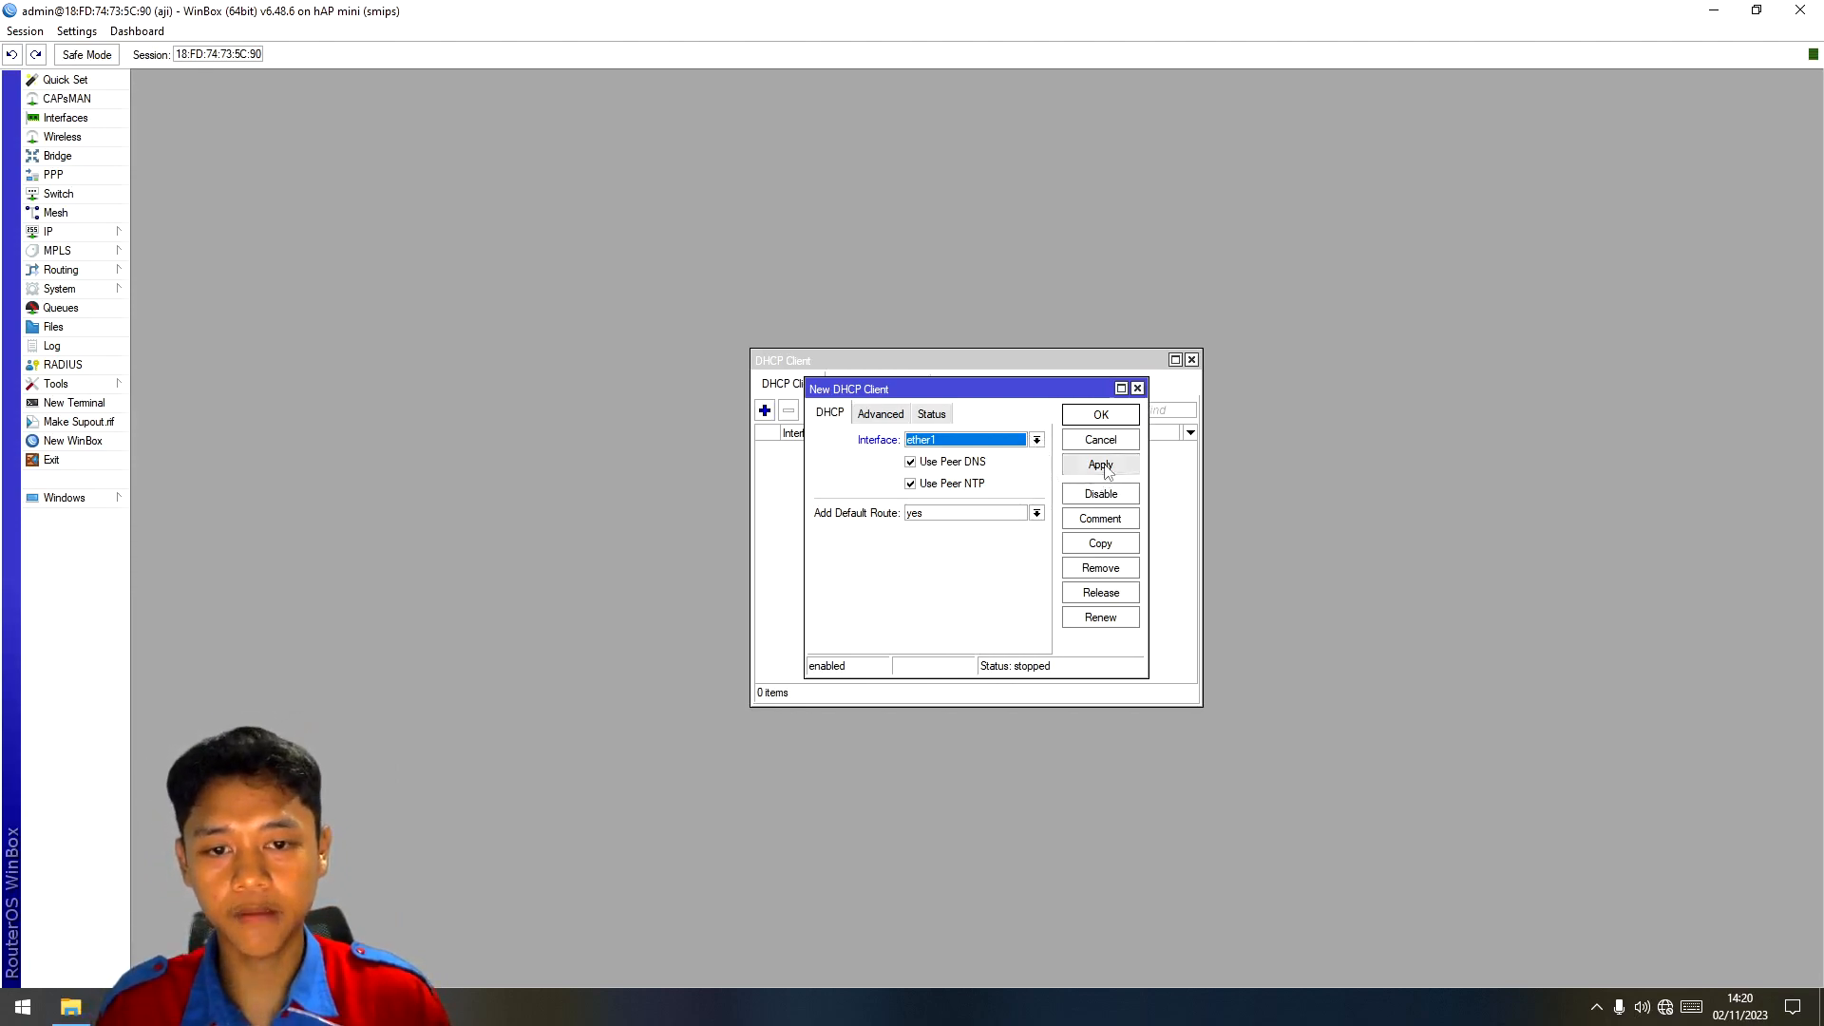
left_click(1121, 416)
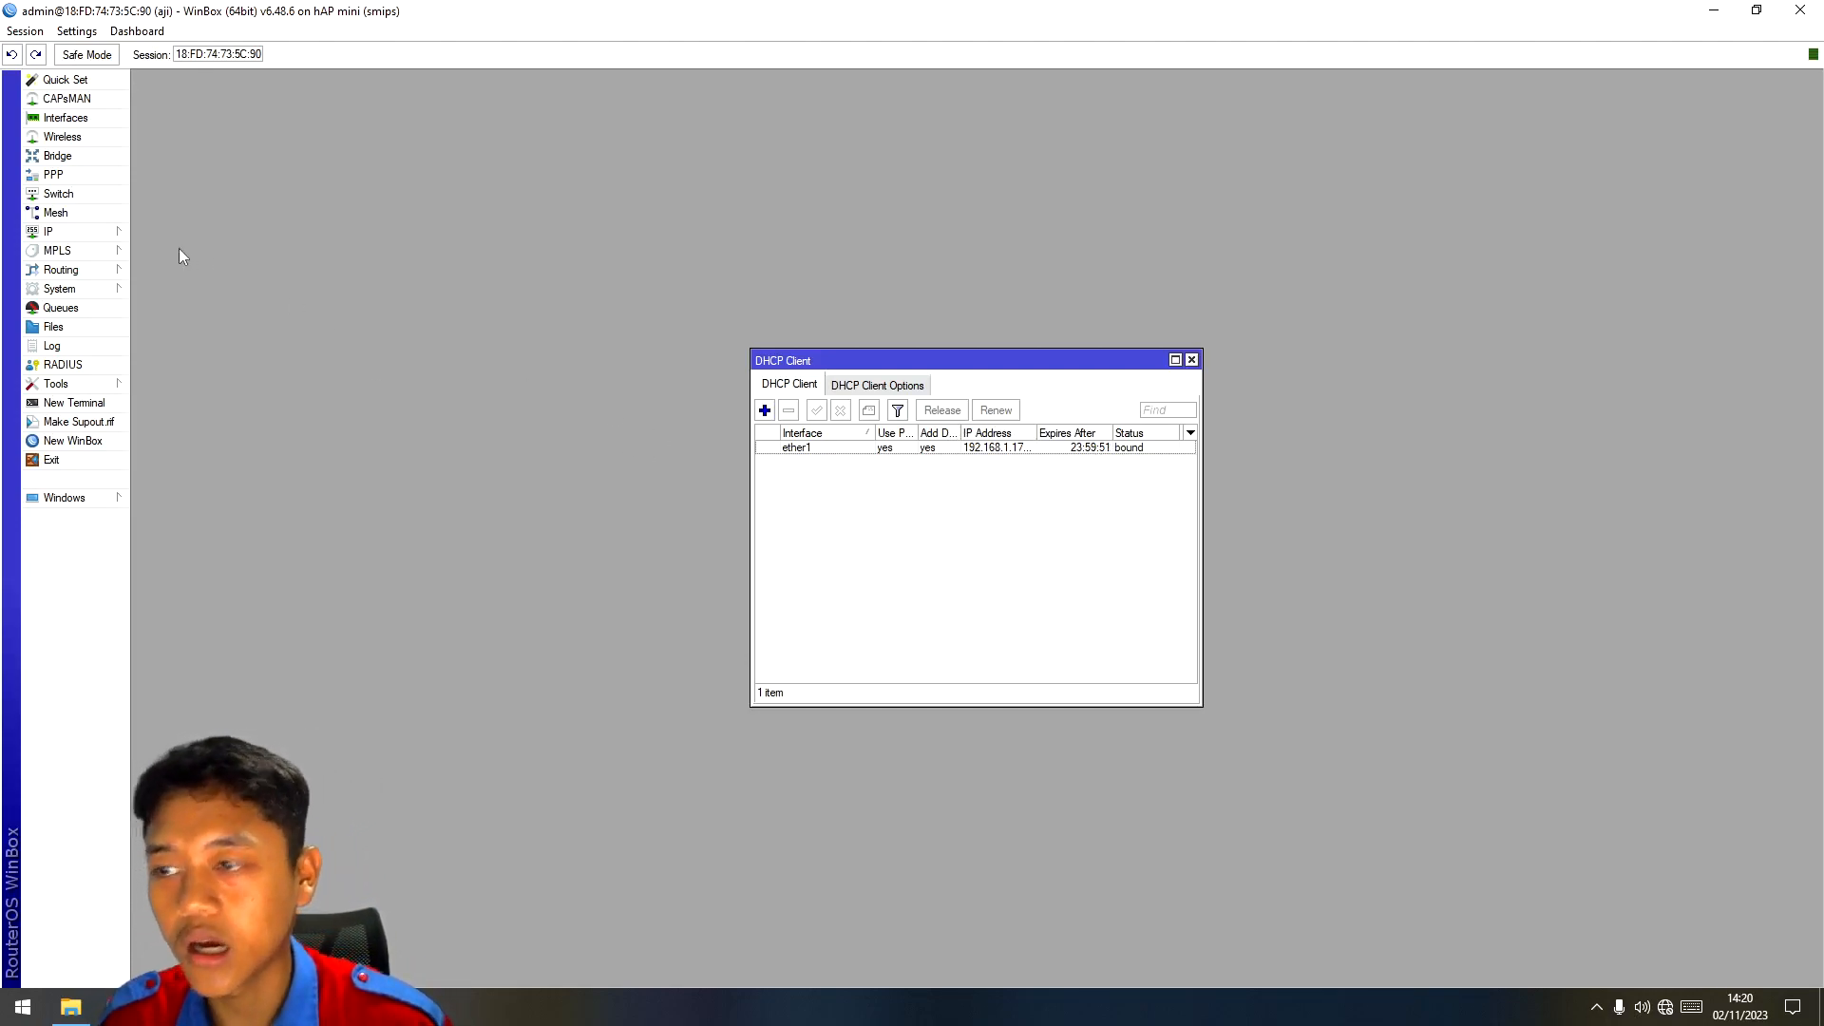
Step: Start a new firewall NAT rule on the srcnat chain with its action set to masquerade
left_click(124, 233)
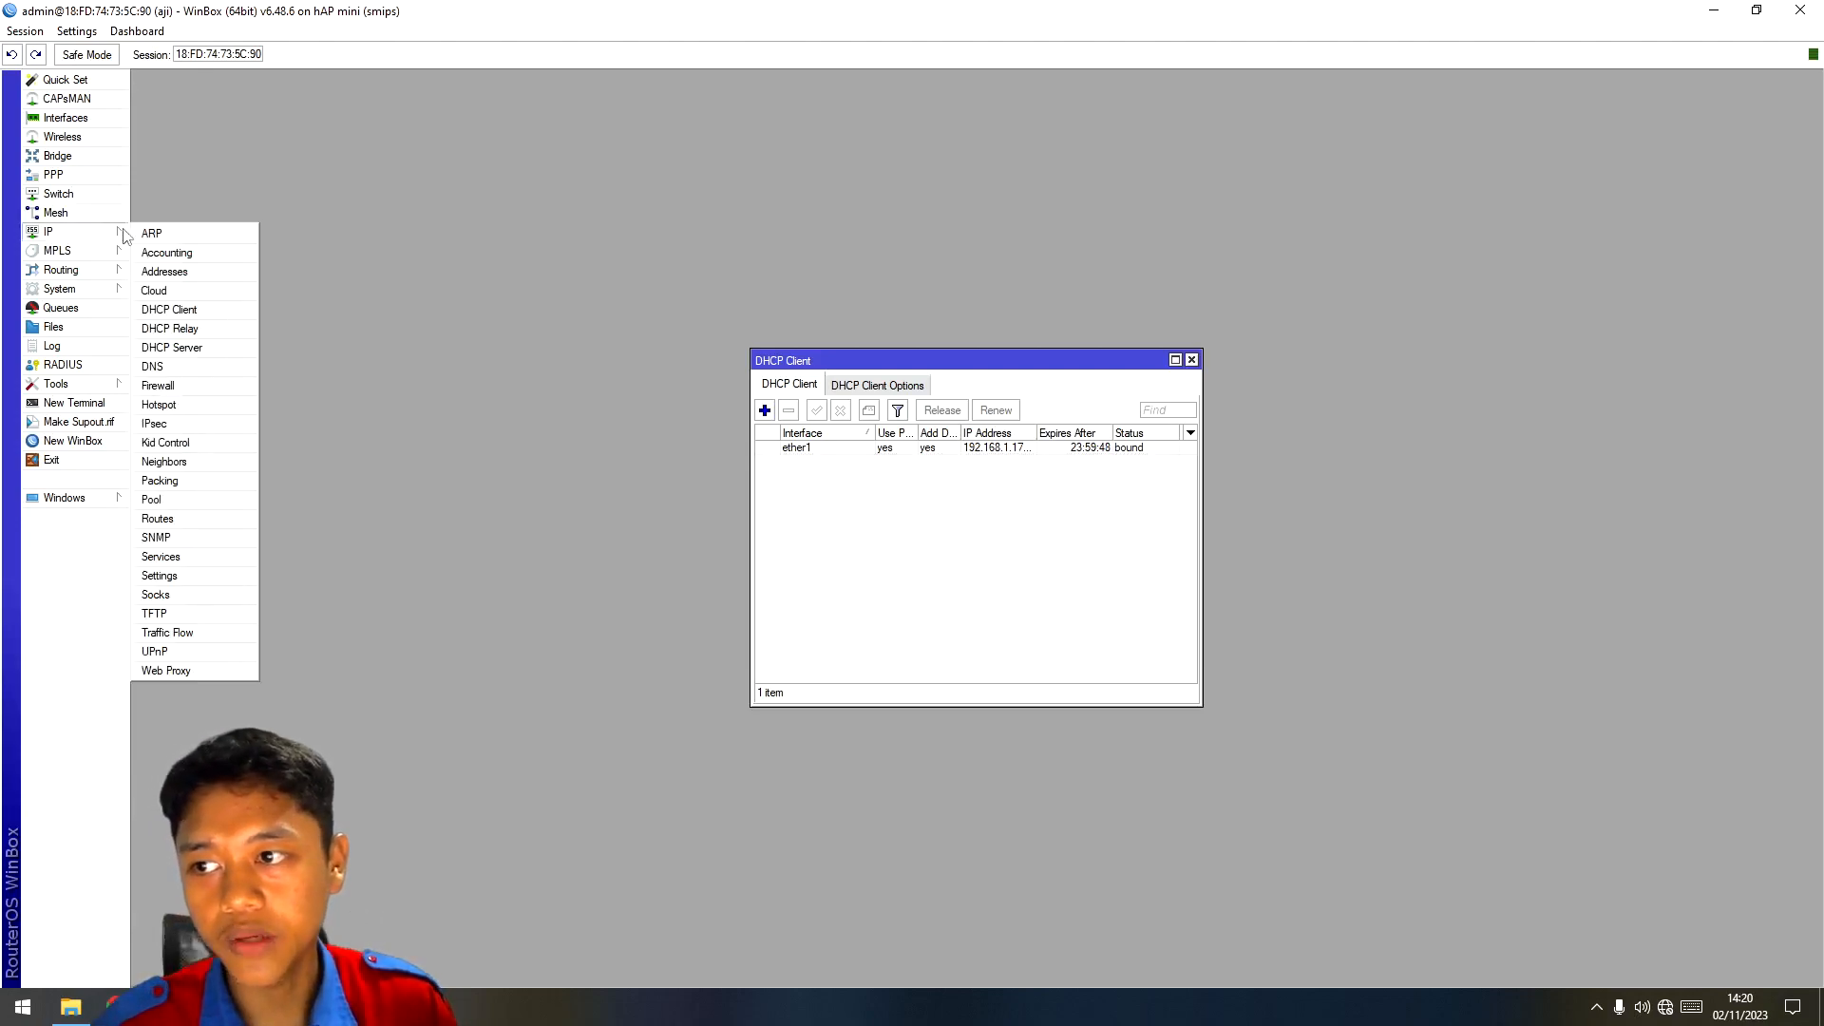
left_click(178, 388)
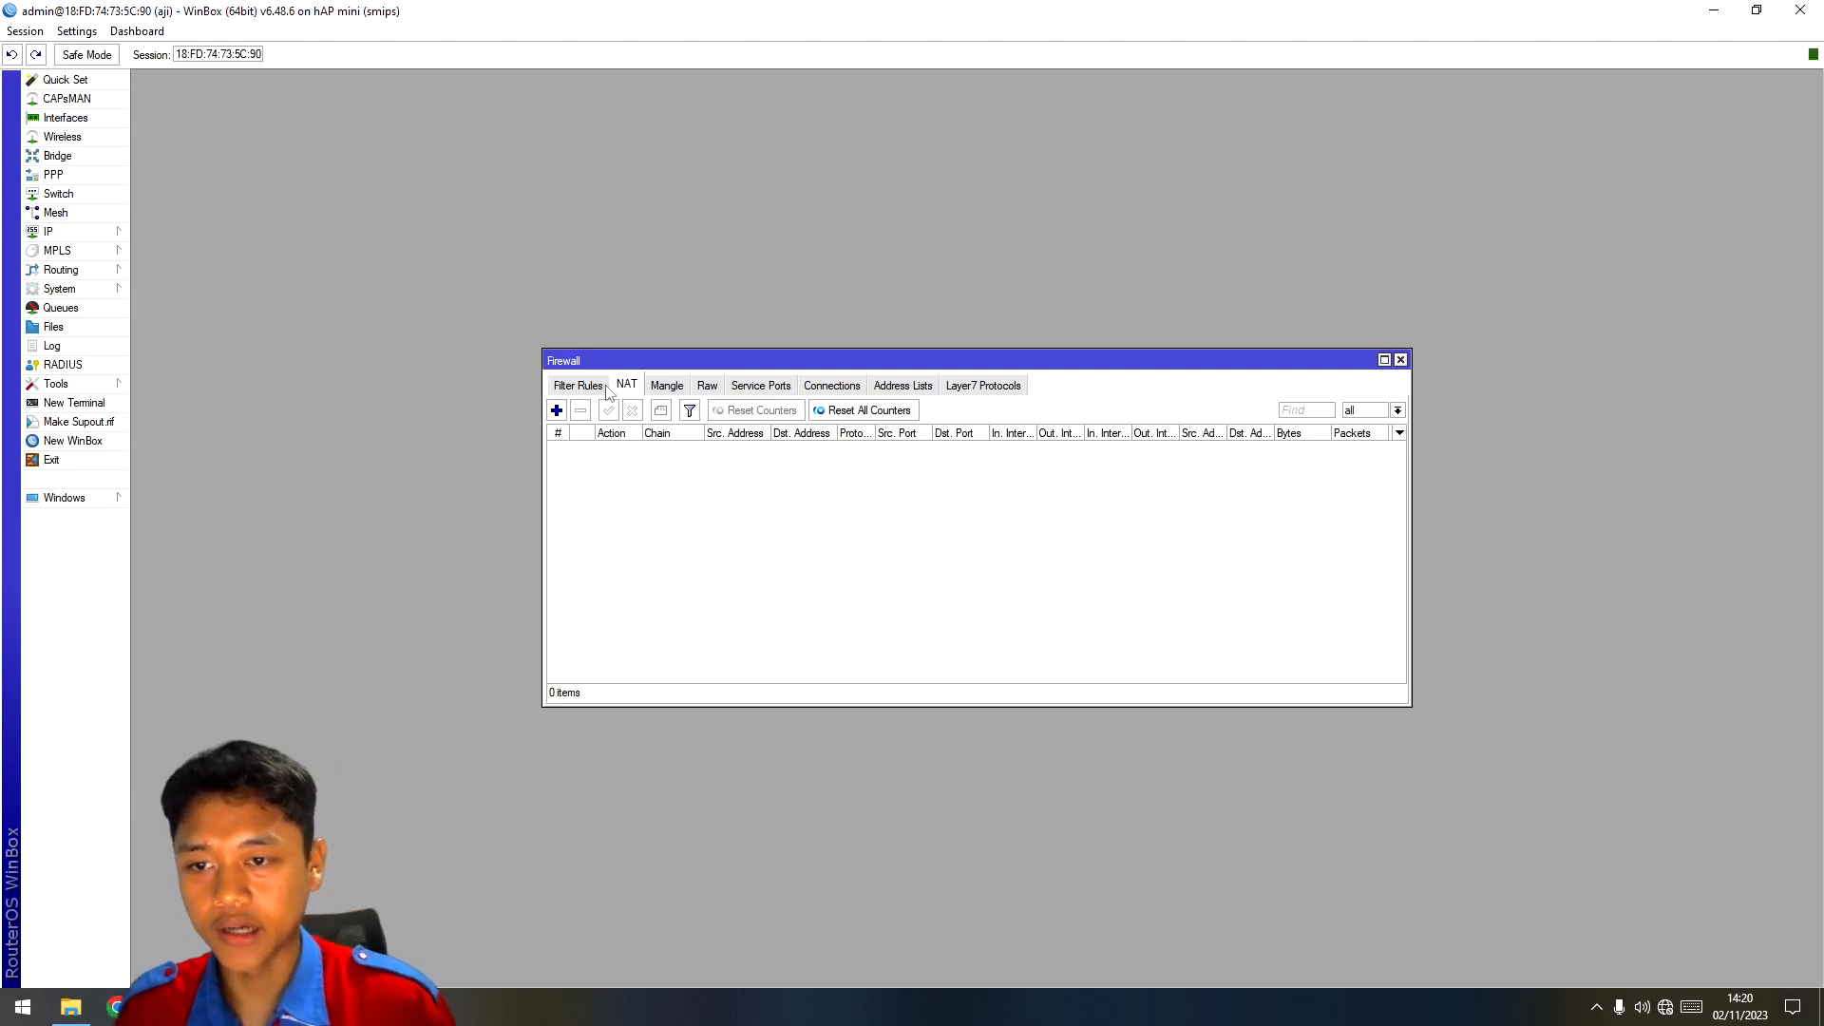
left_click(556, 411)
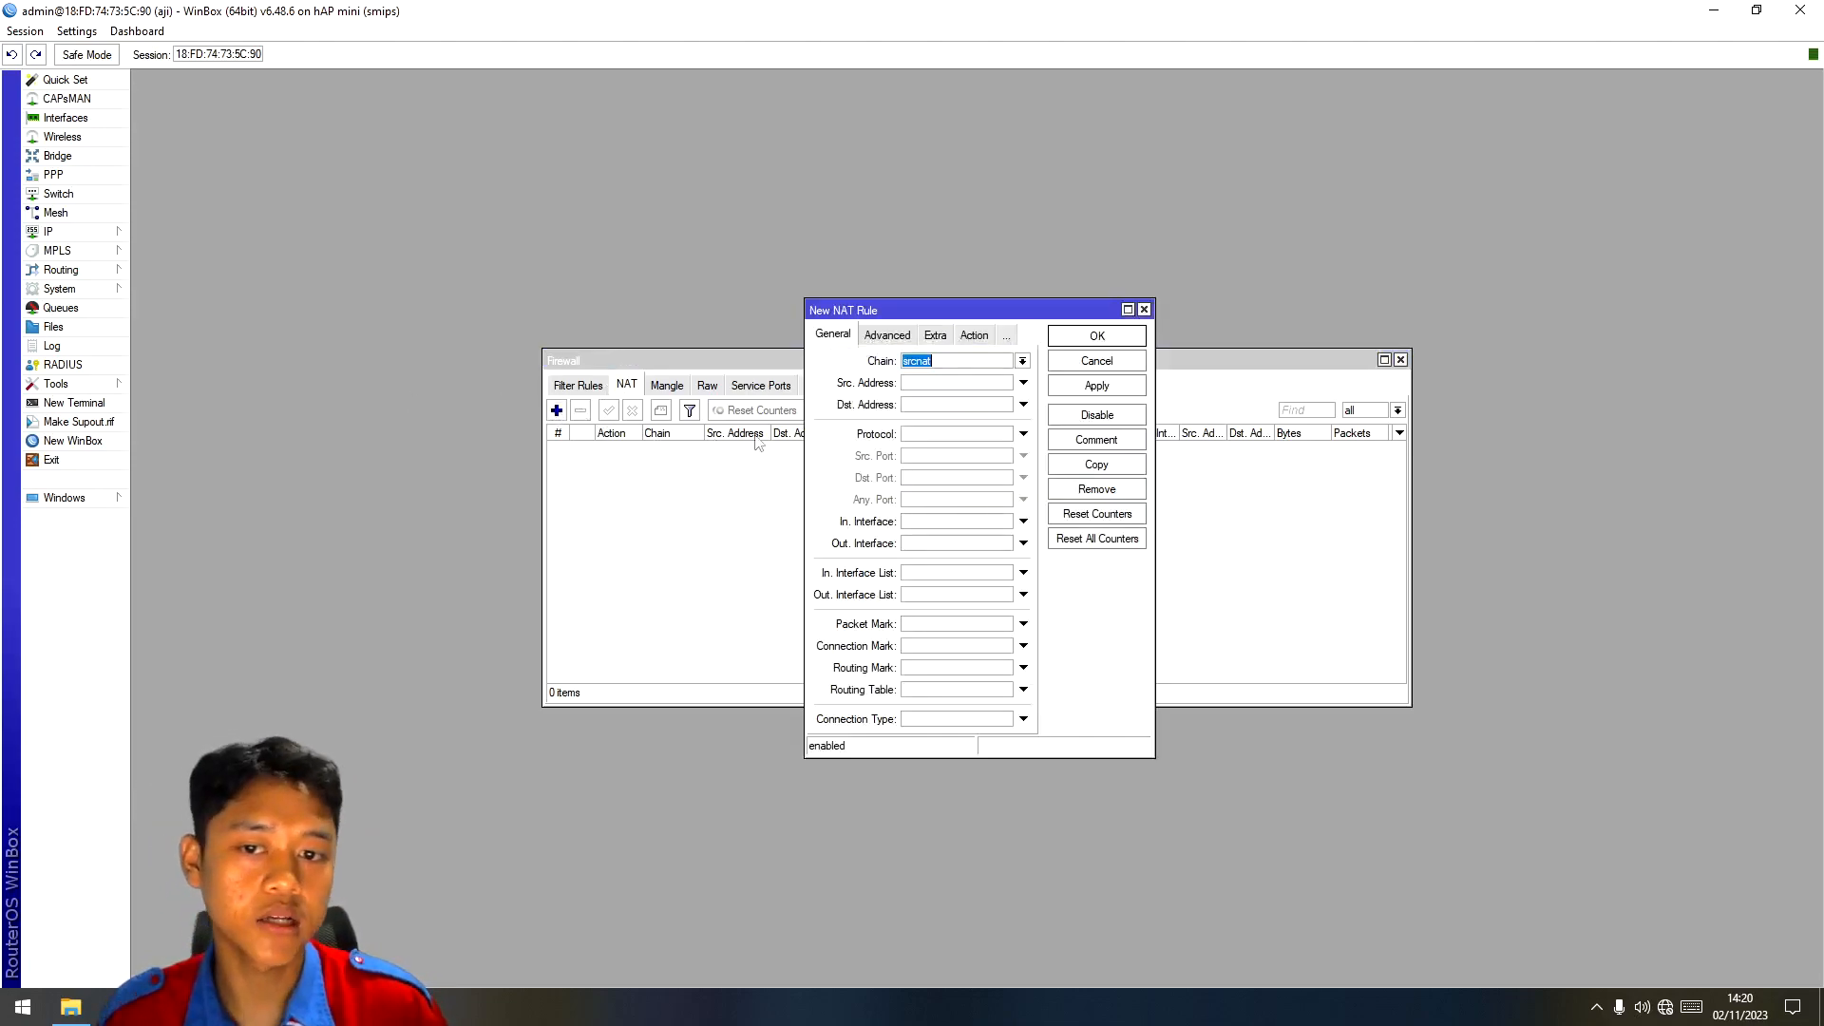
left_click(981, 339)
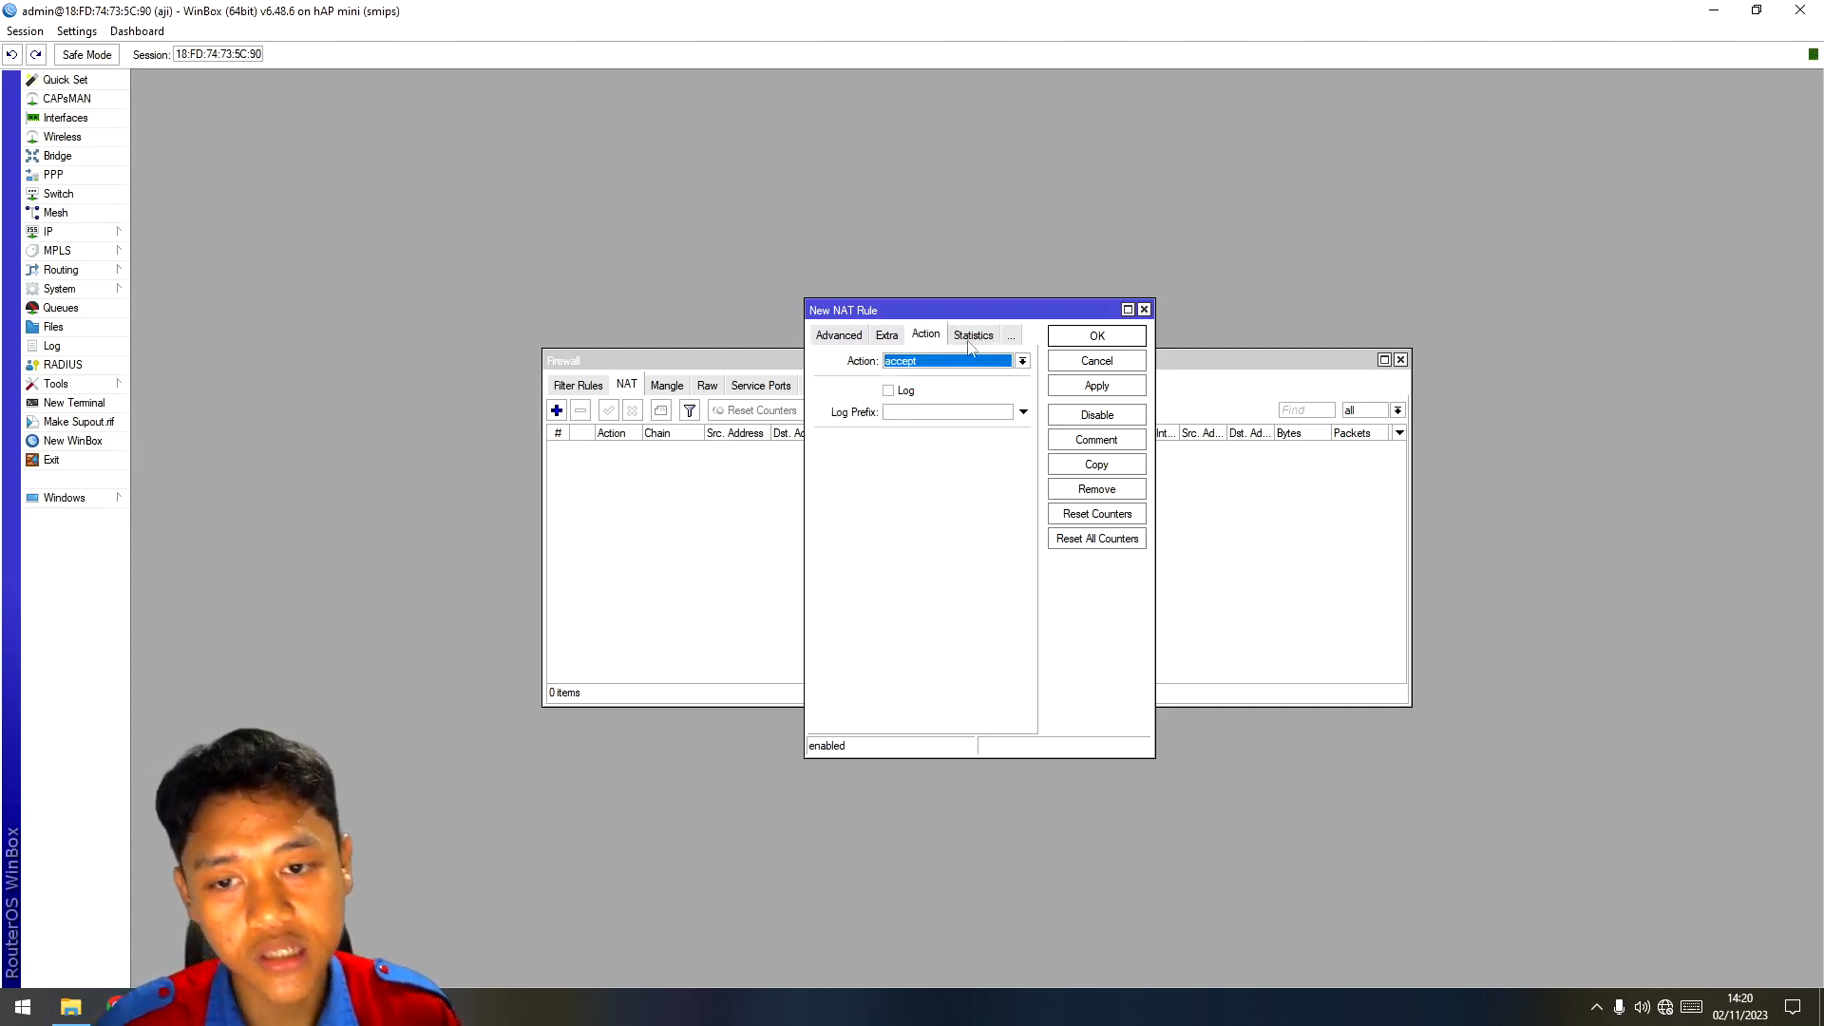
left_click(1023, 362)
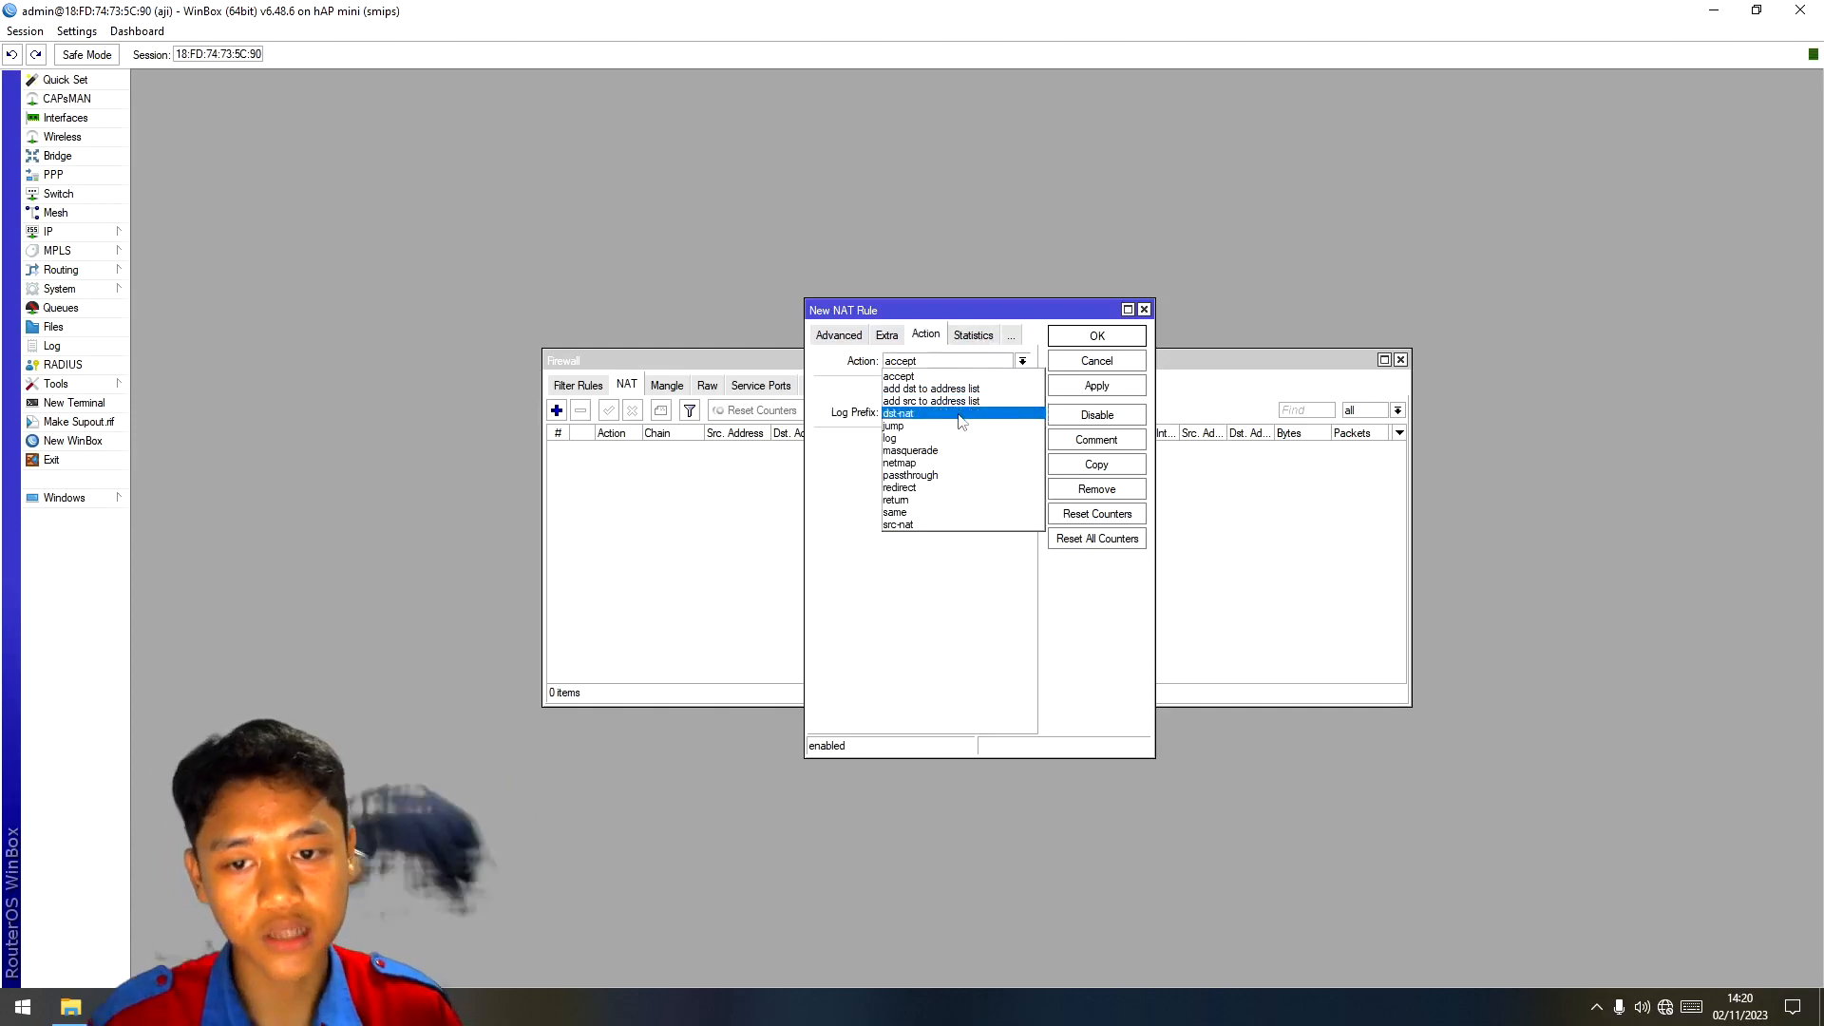
left_click(952, 451)
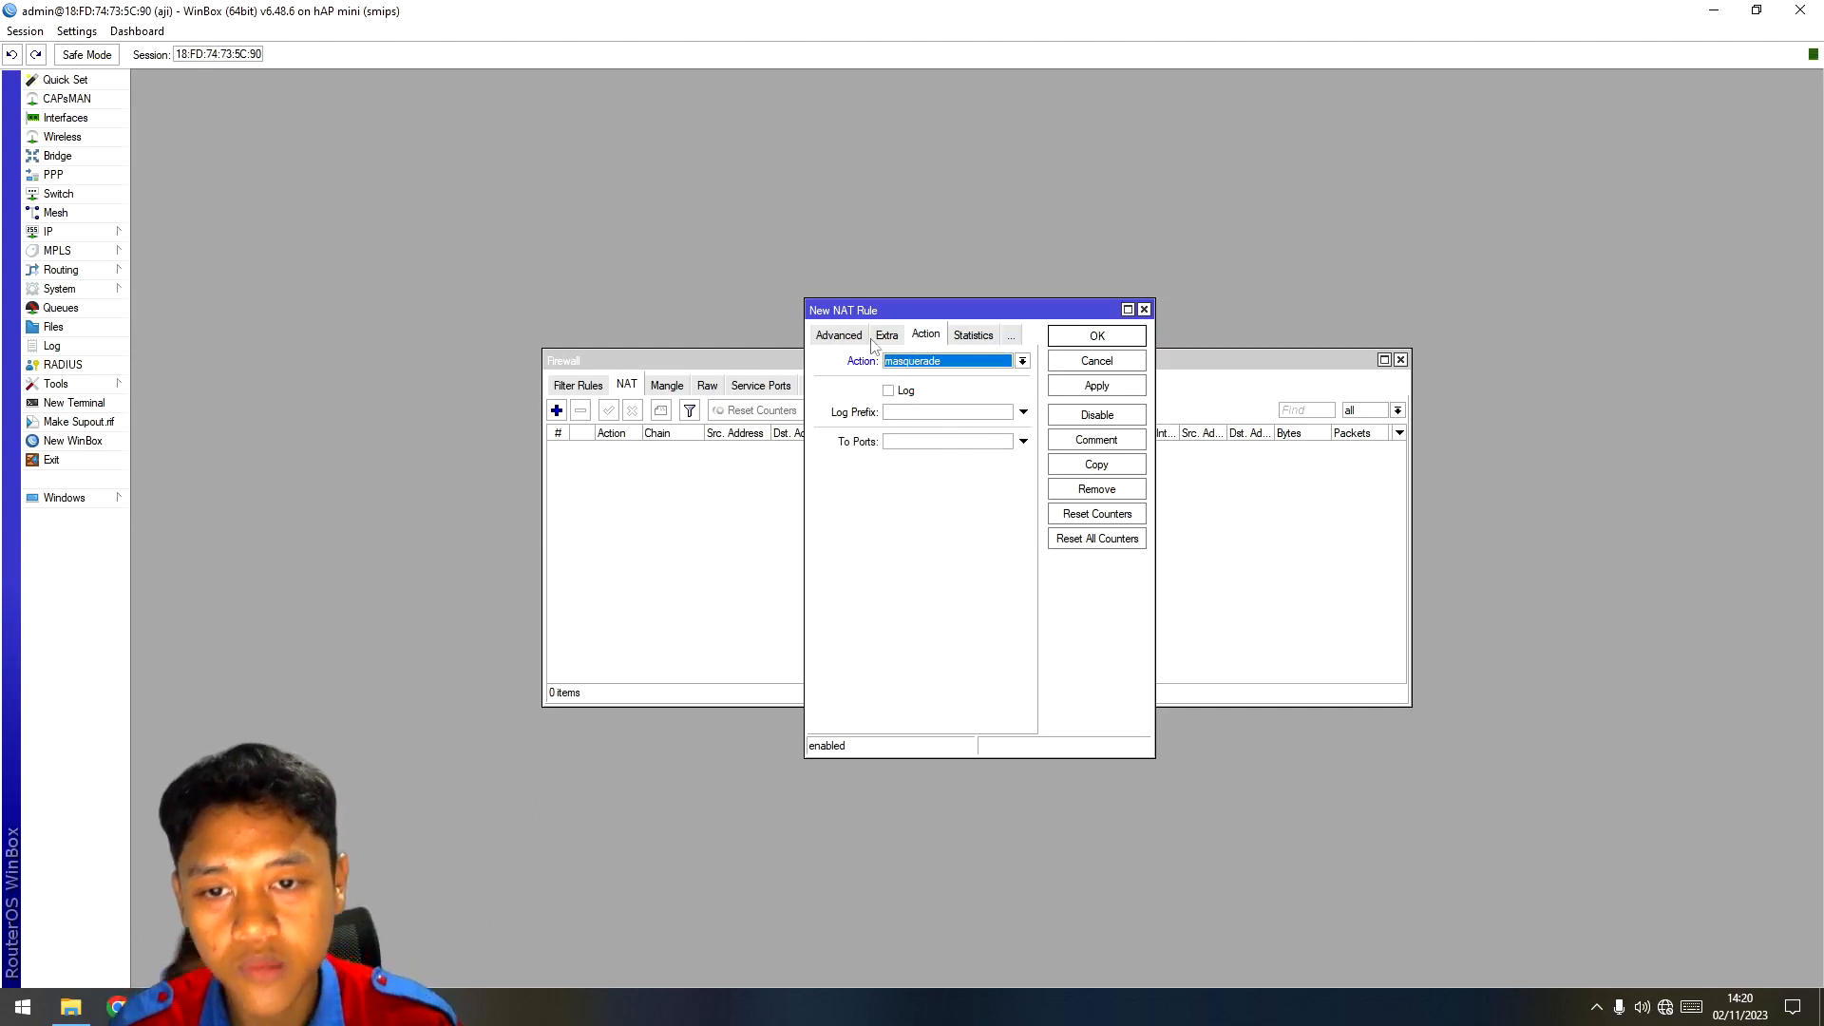
Step: Set the masquerade rule's outgoing interface to ether1 and save the rule
left_click(841, 338)
left_click(834, 337)
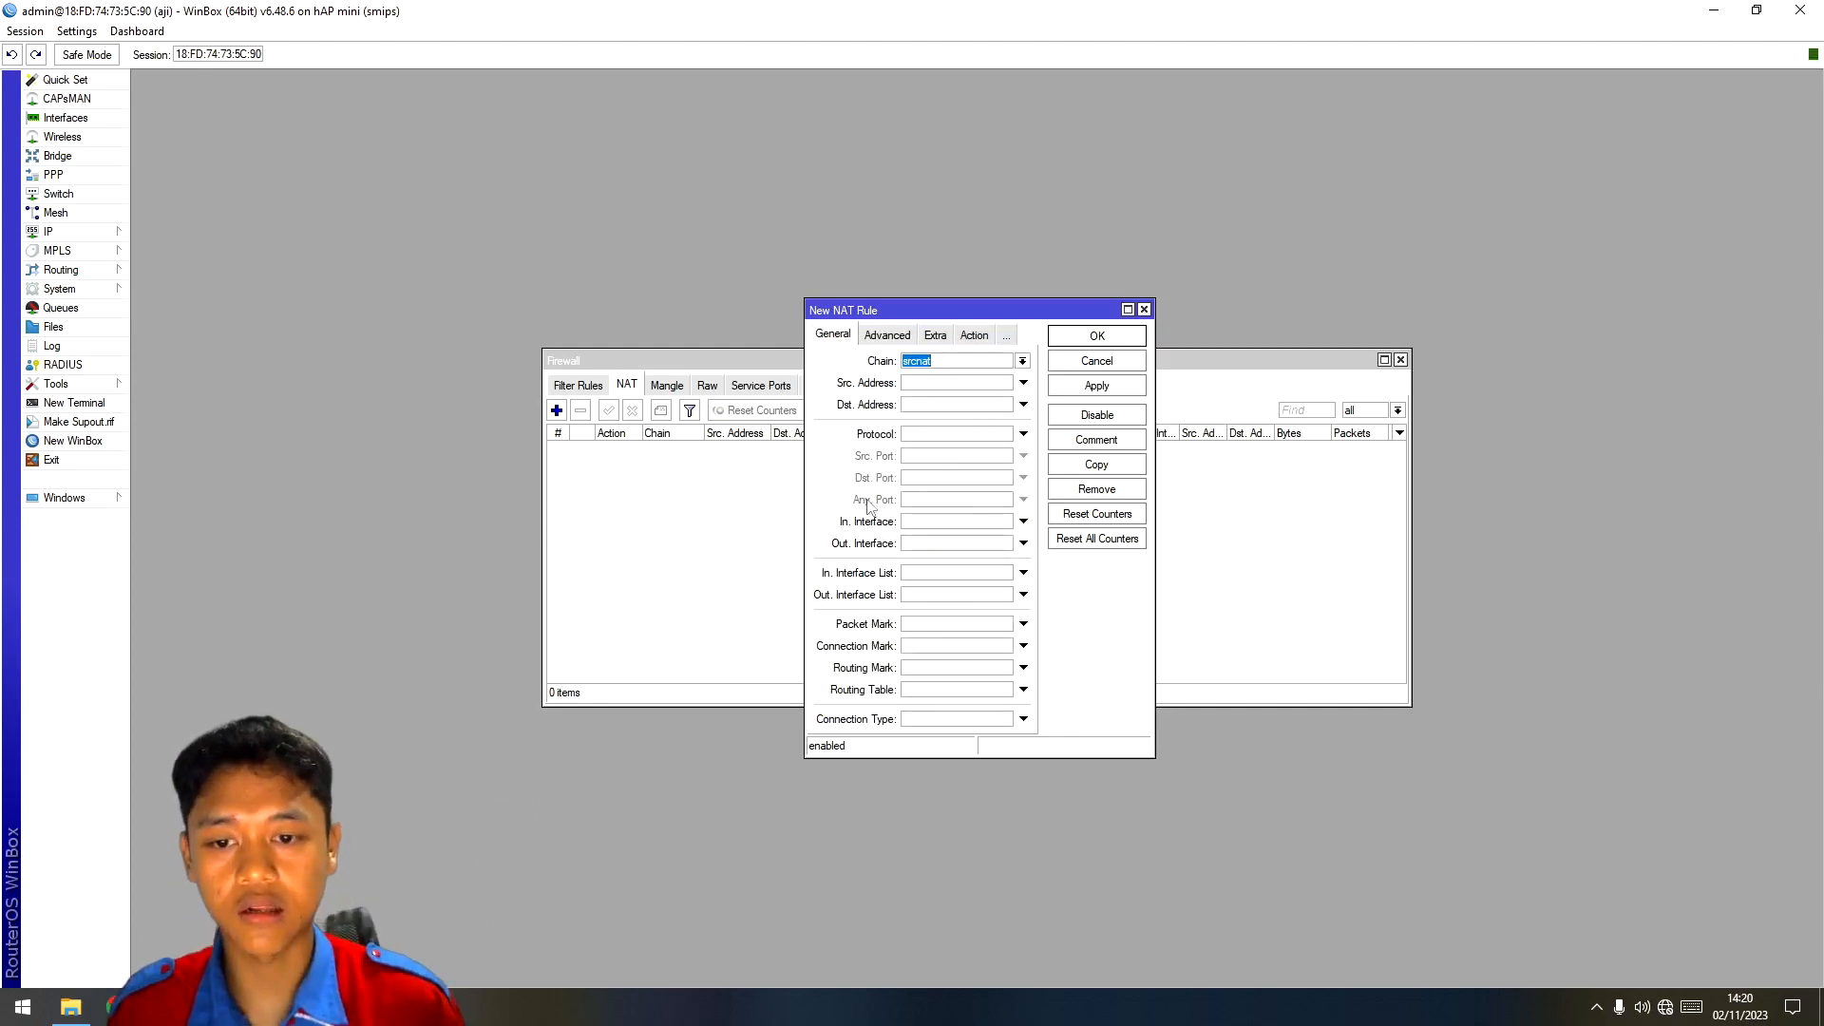
left_click(1023, 543)
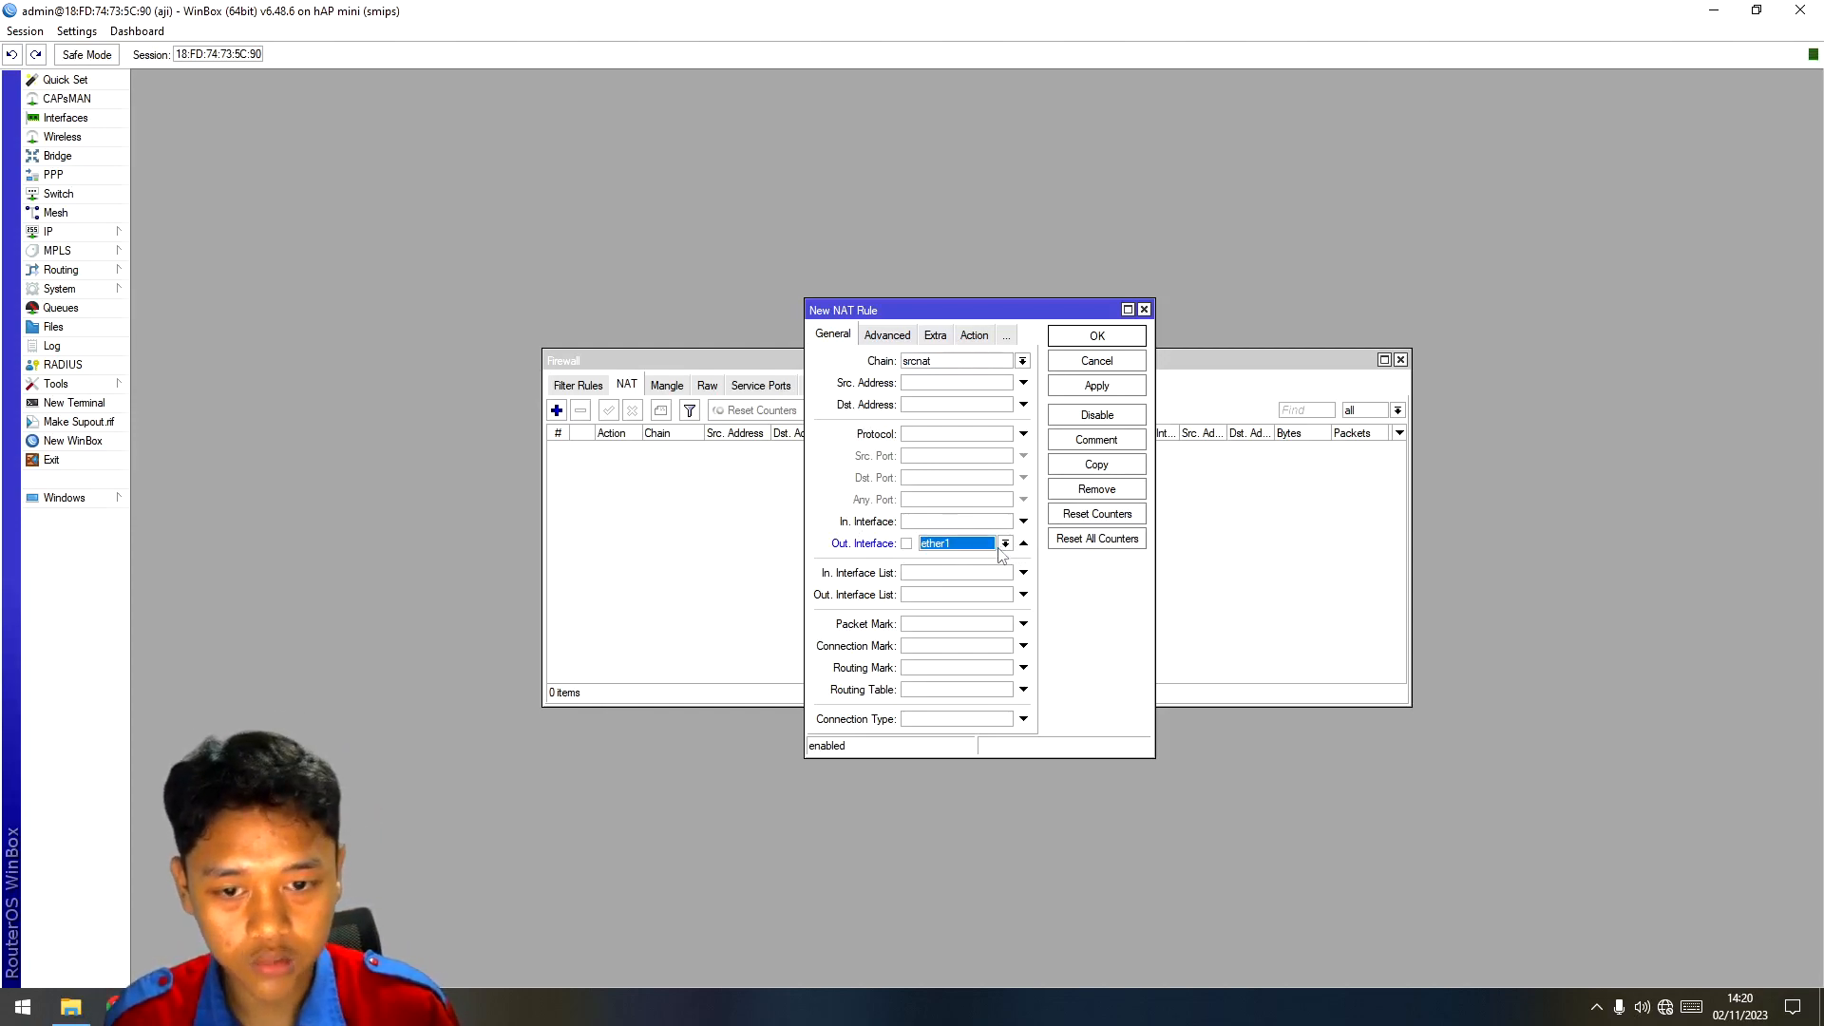
left_click(1119, 389)
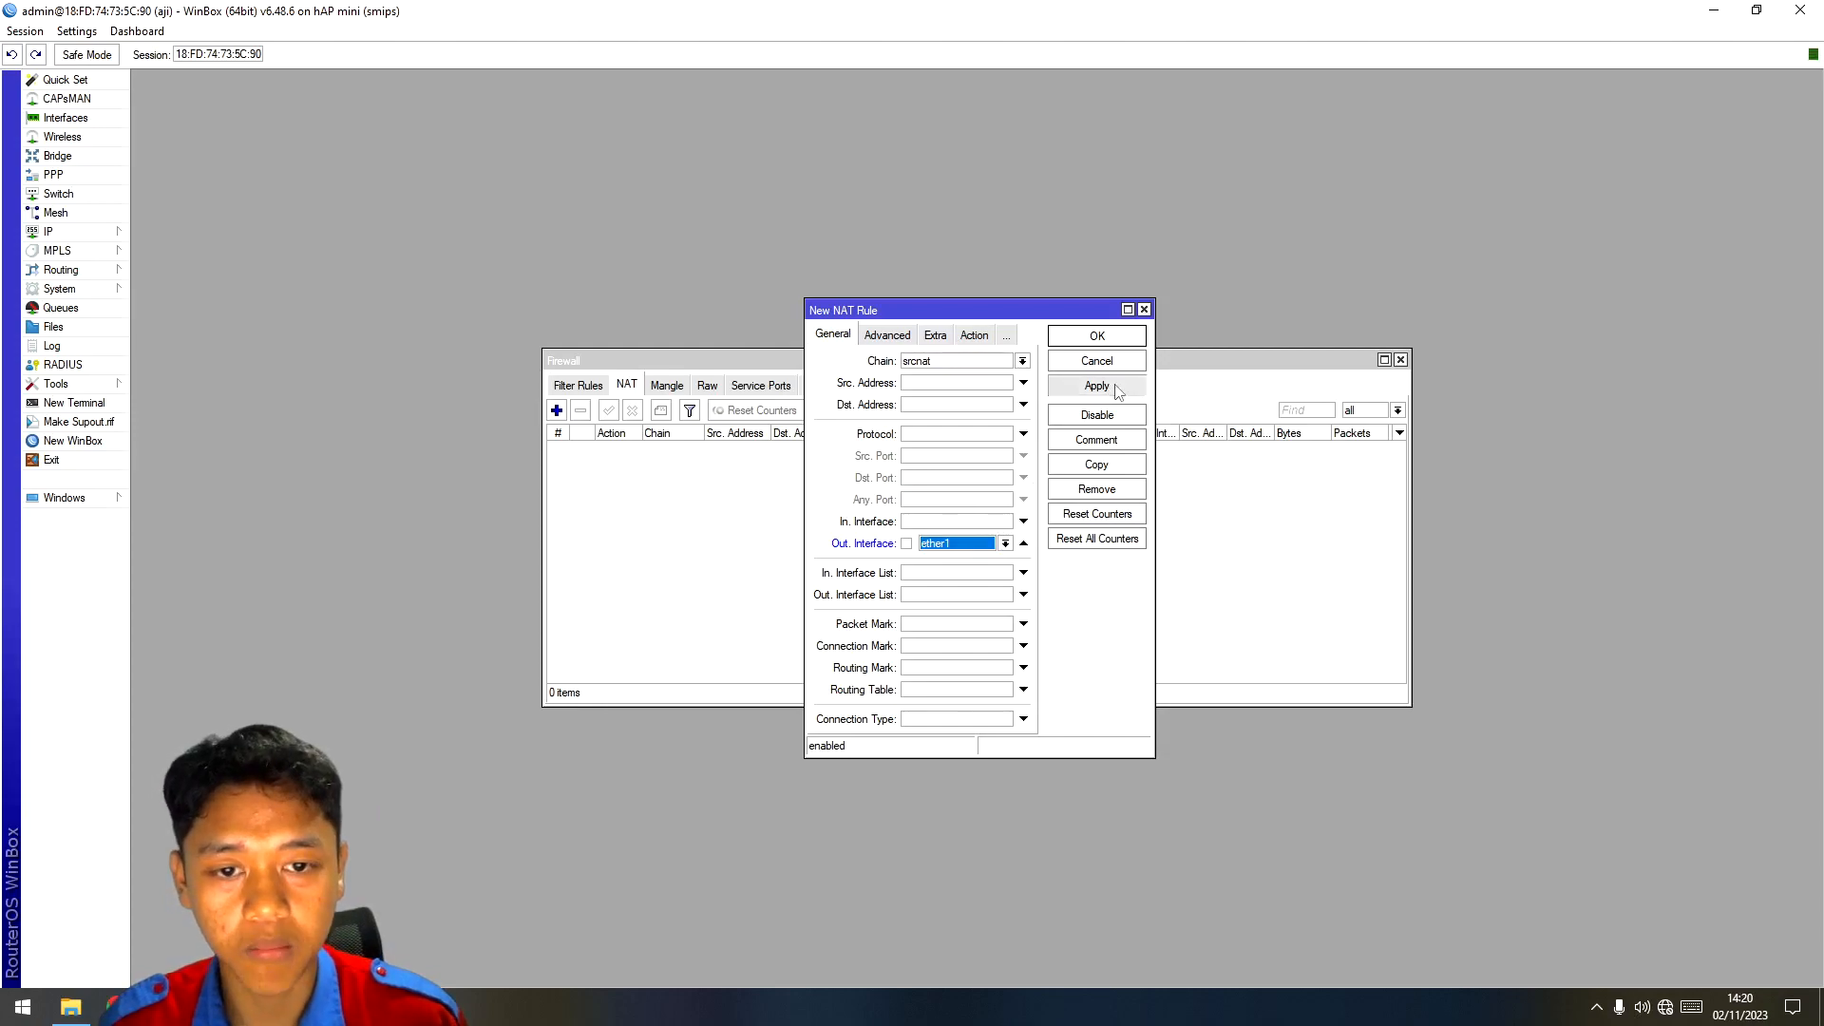
left_click(1121, 339)
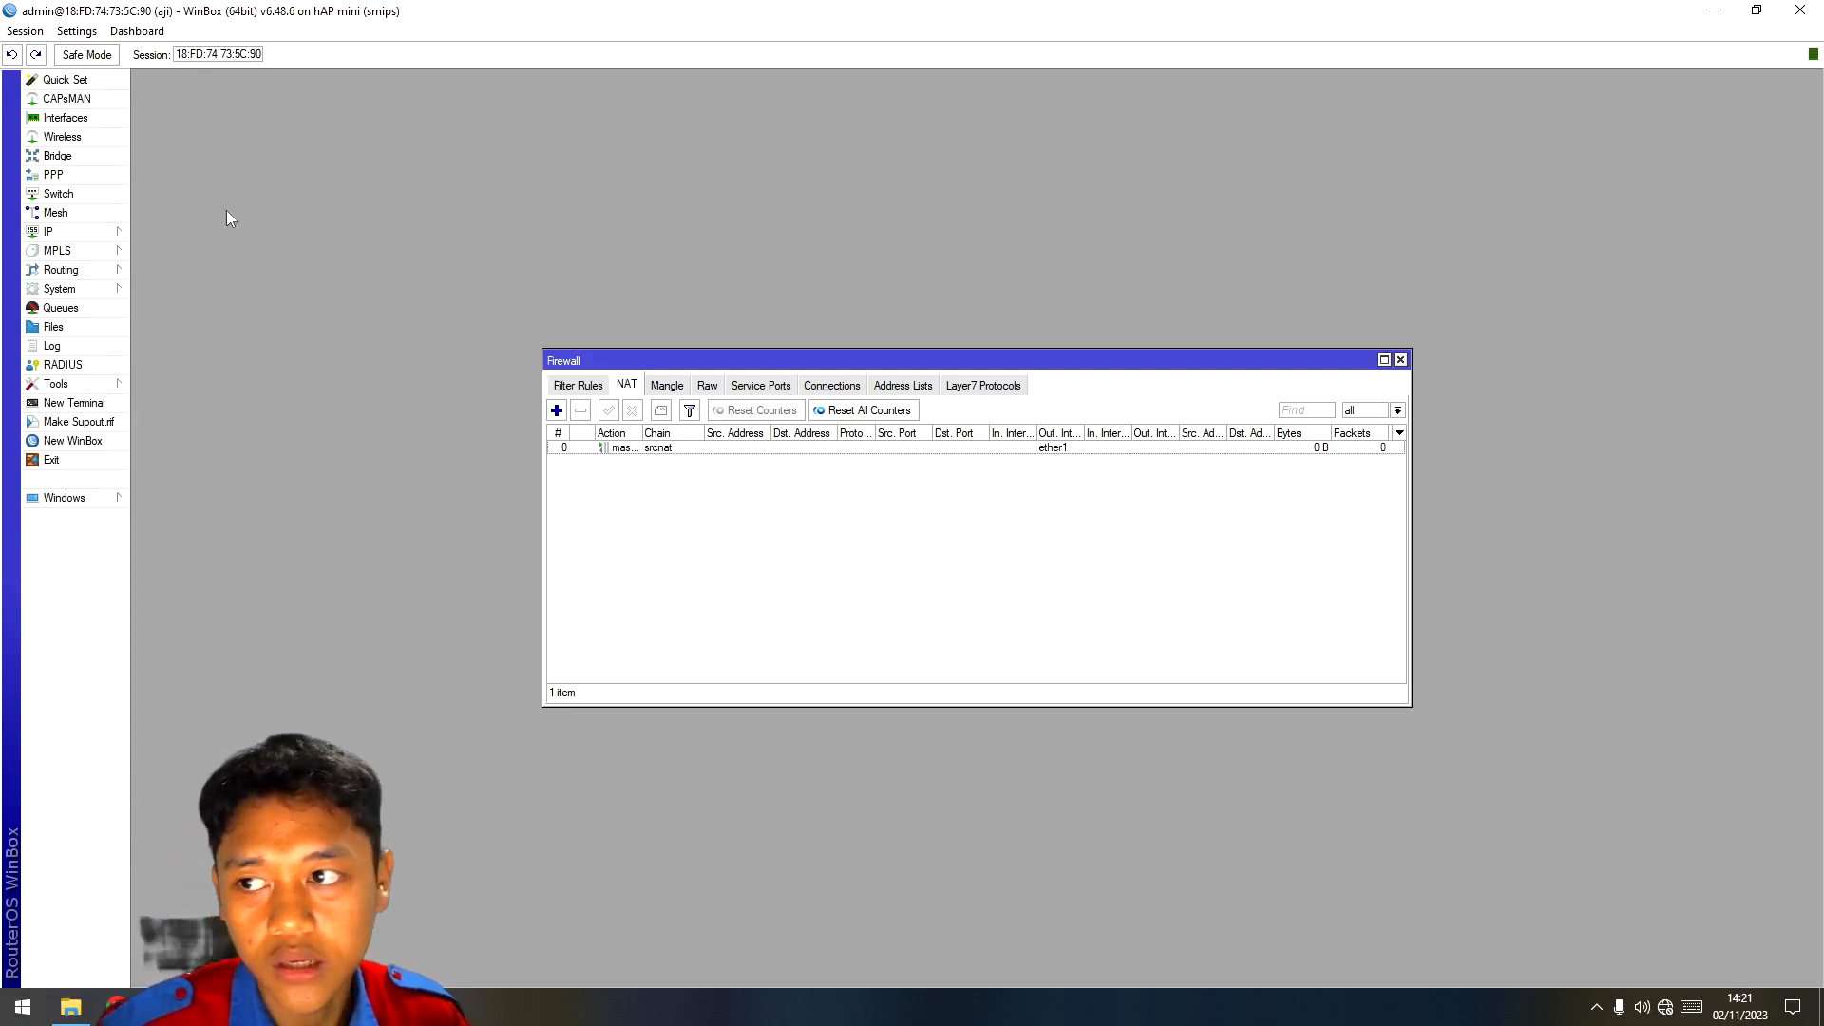
Step: Create a VLAN interface with VLAN ID 10 on ether2
left_click(76, 118)
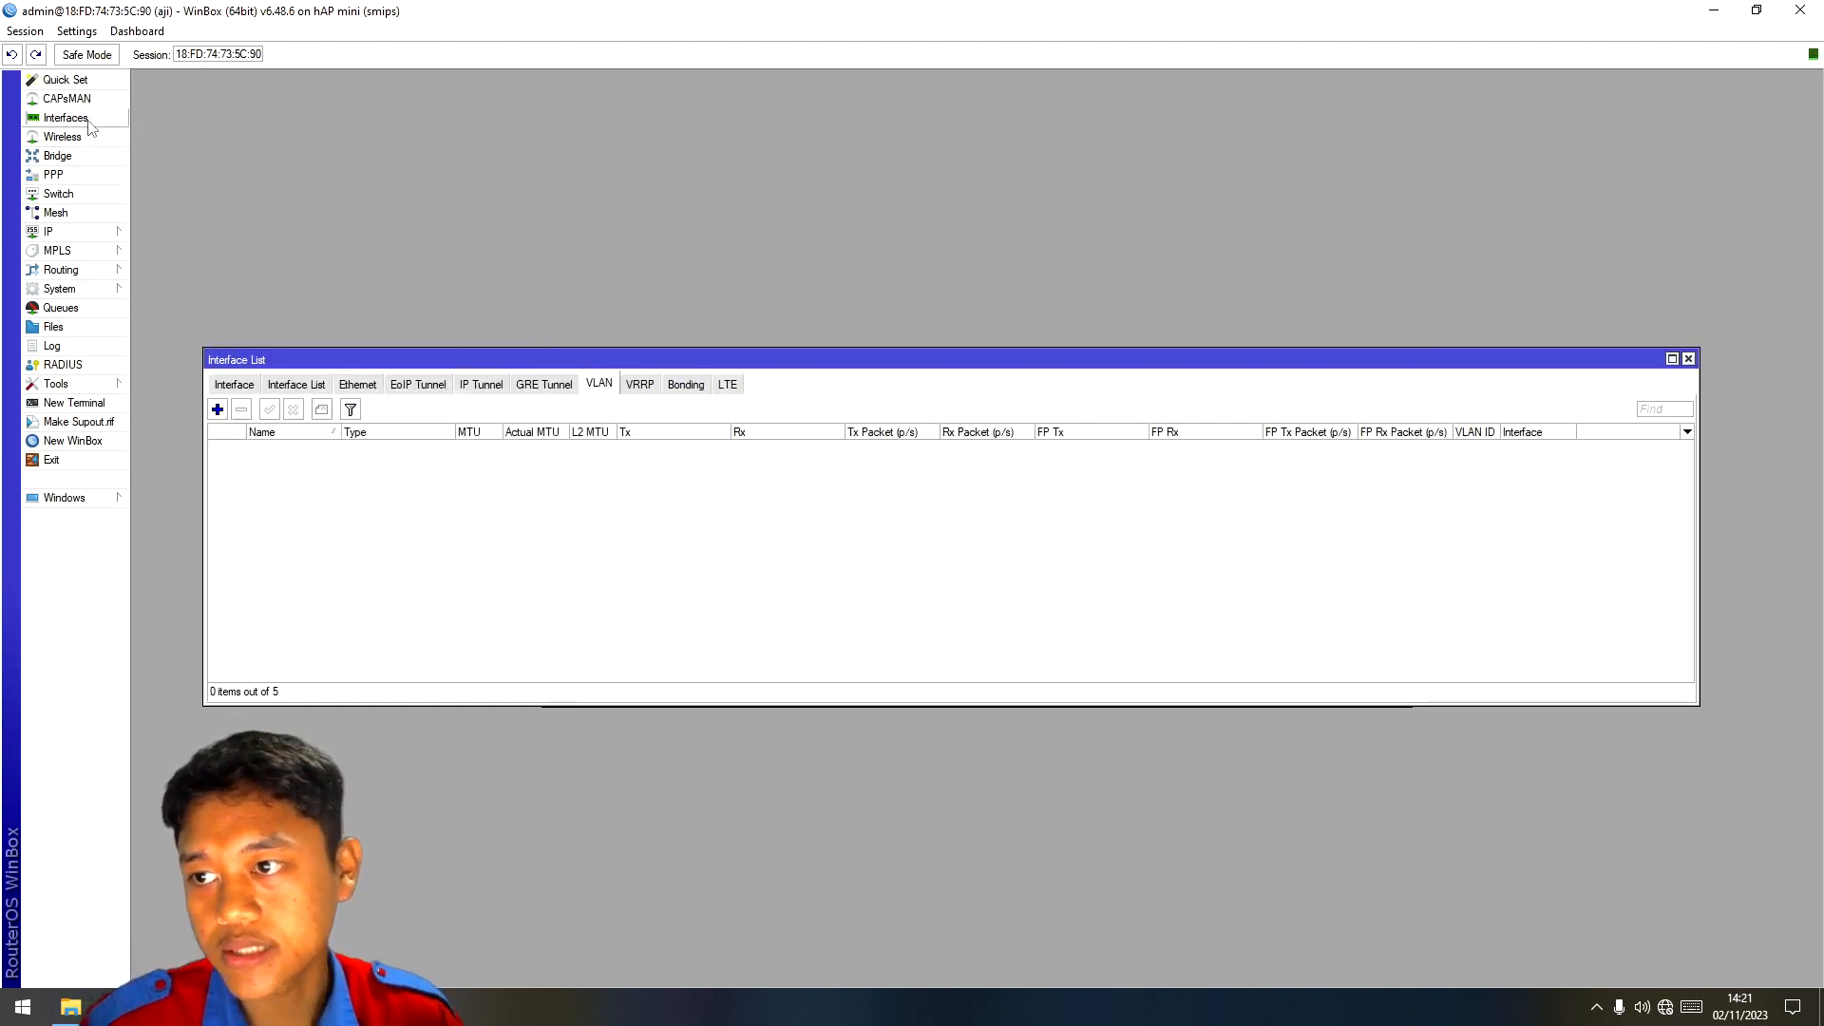
left_click(558, 385)
left_click(595, 386)
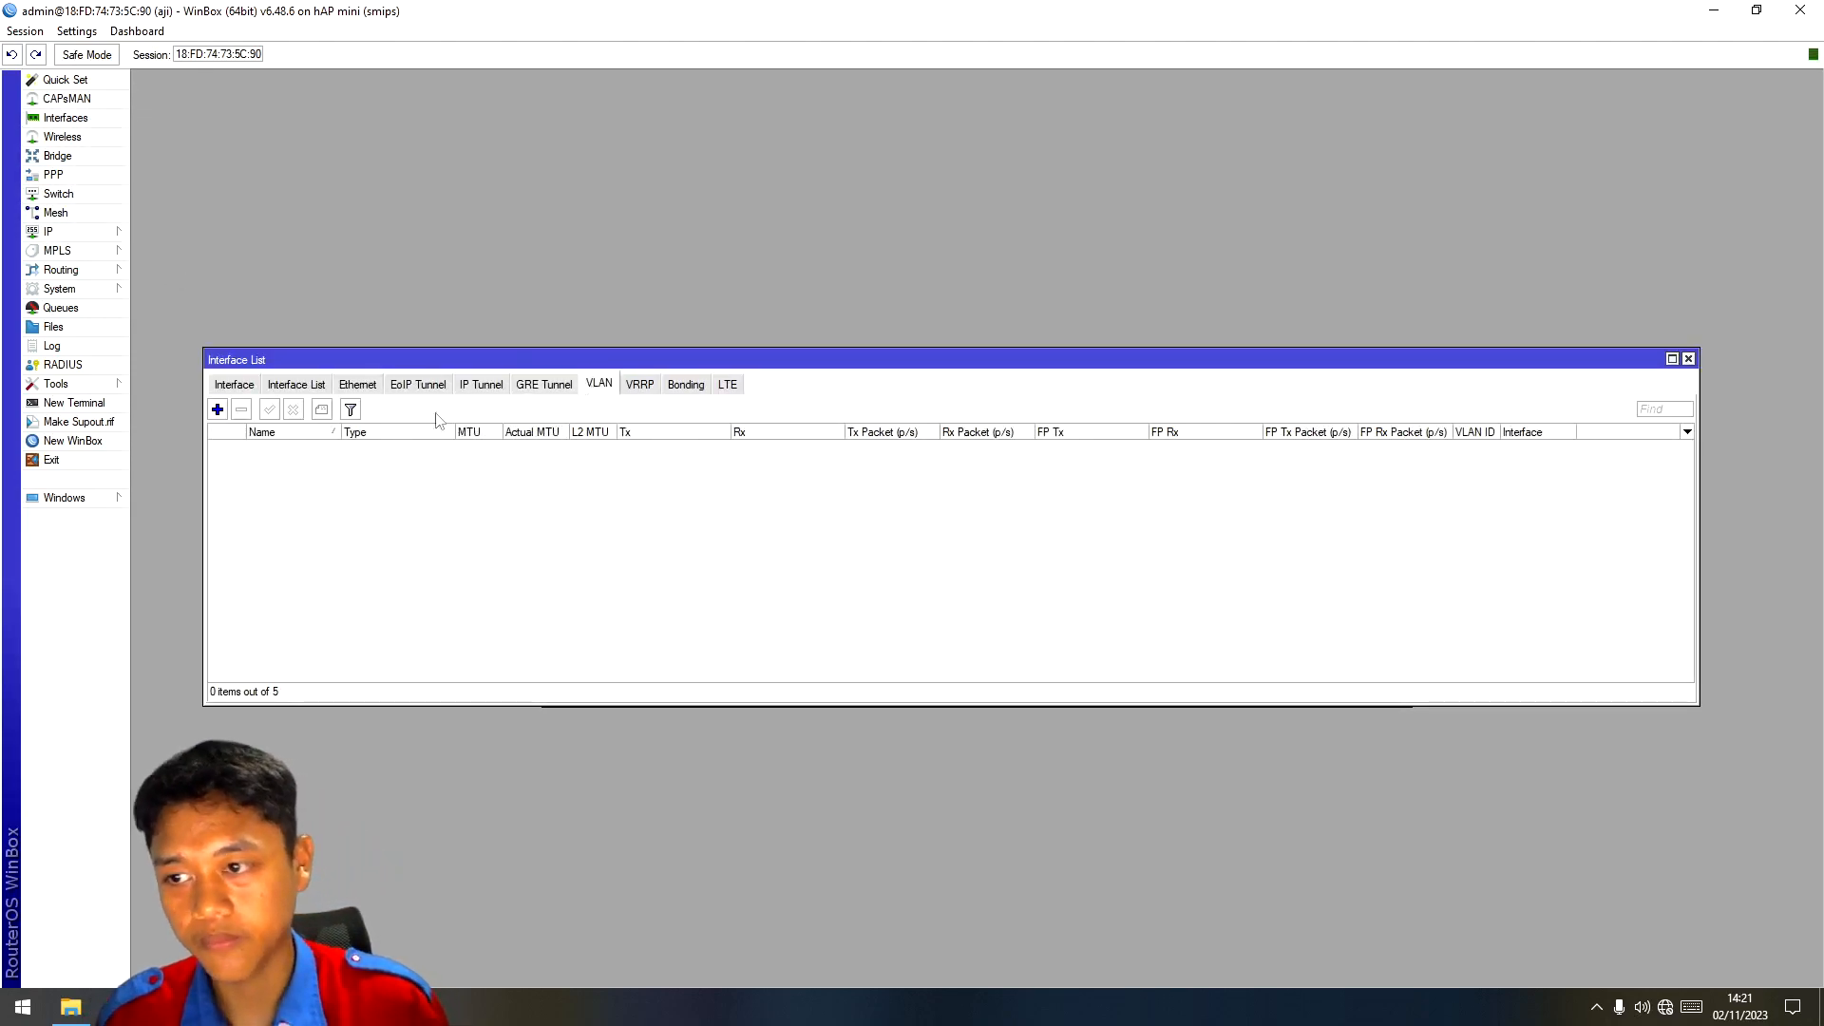
left_click(218, 409)
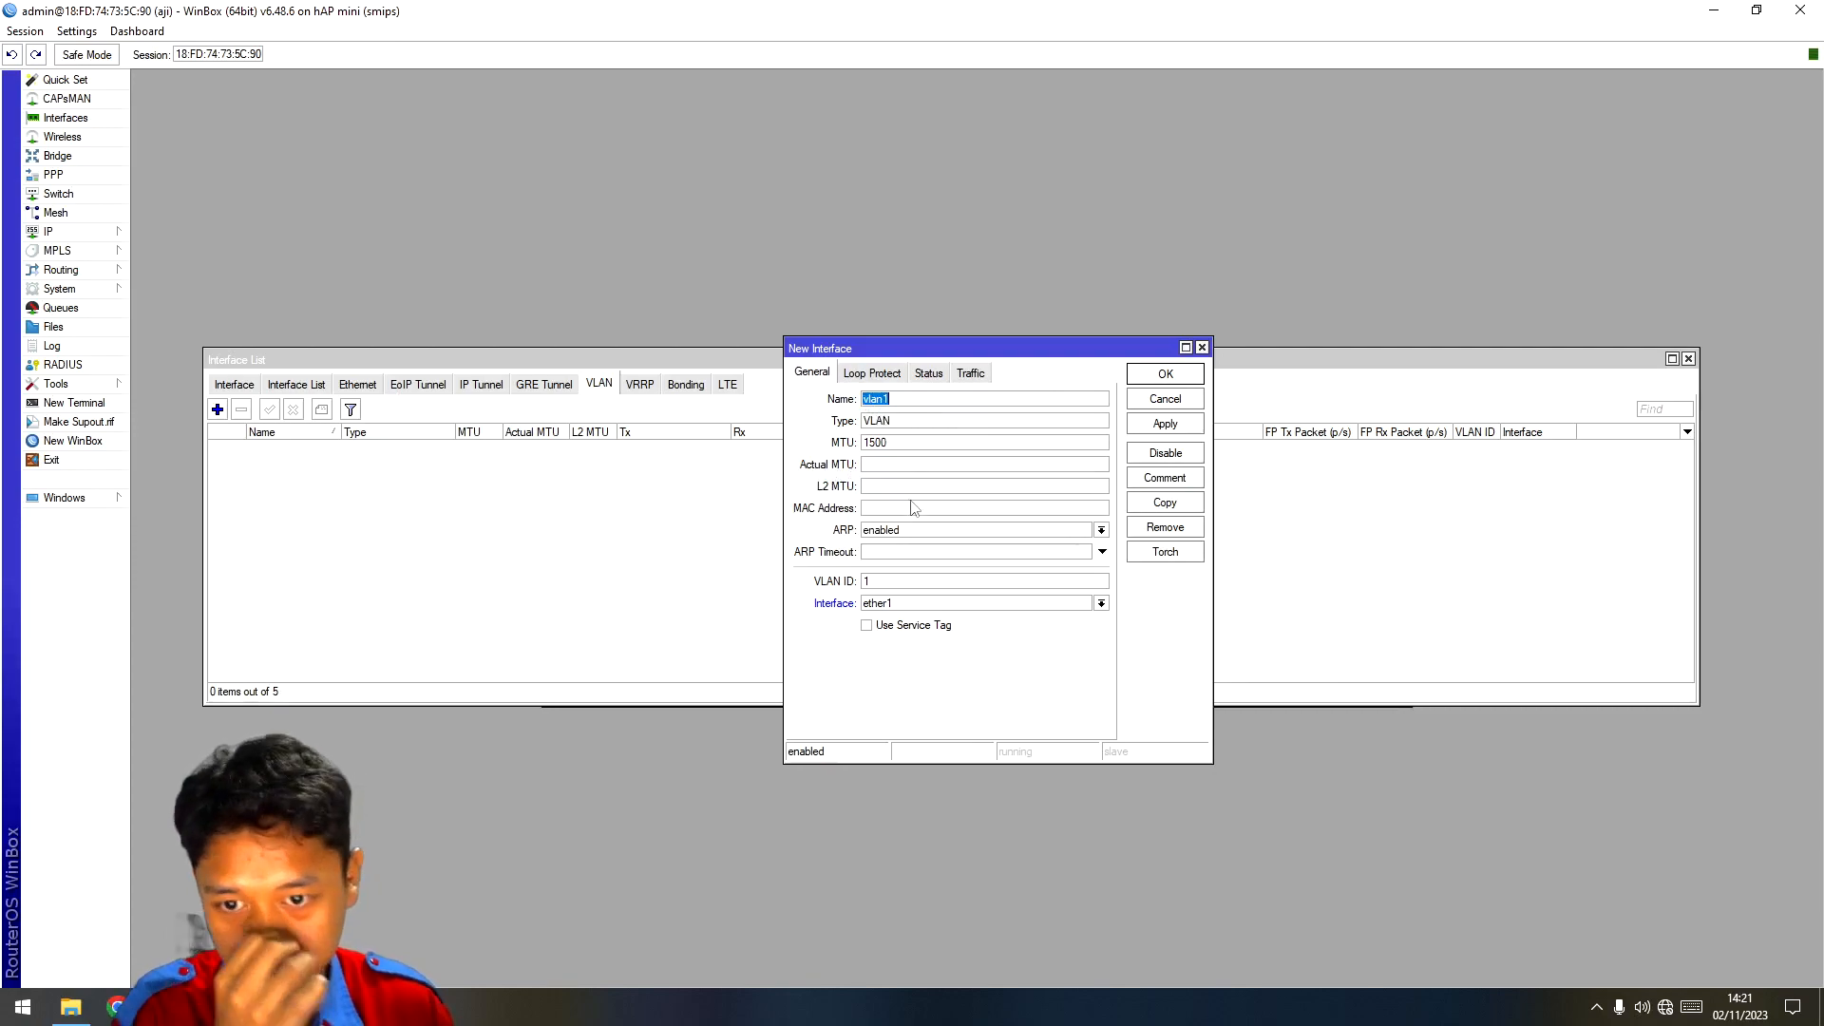
left_click(904, 583)
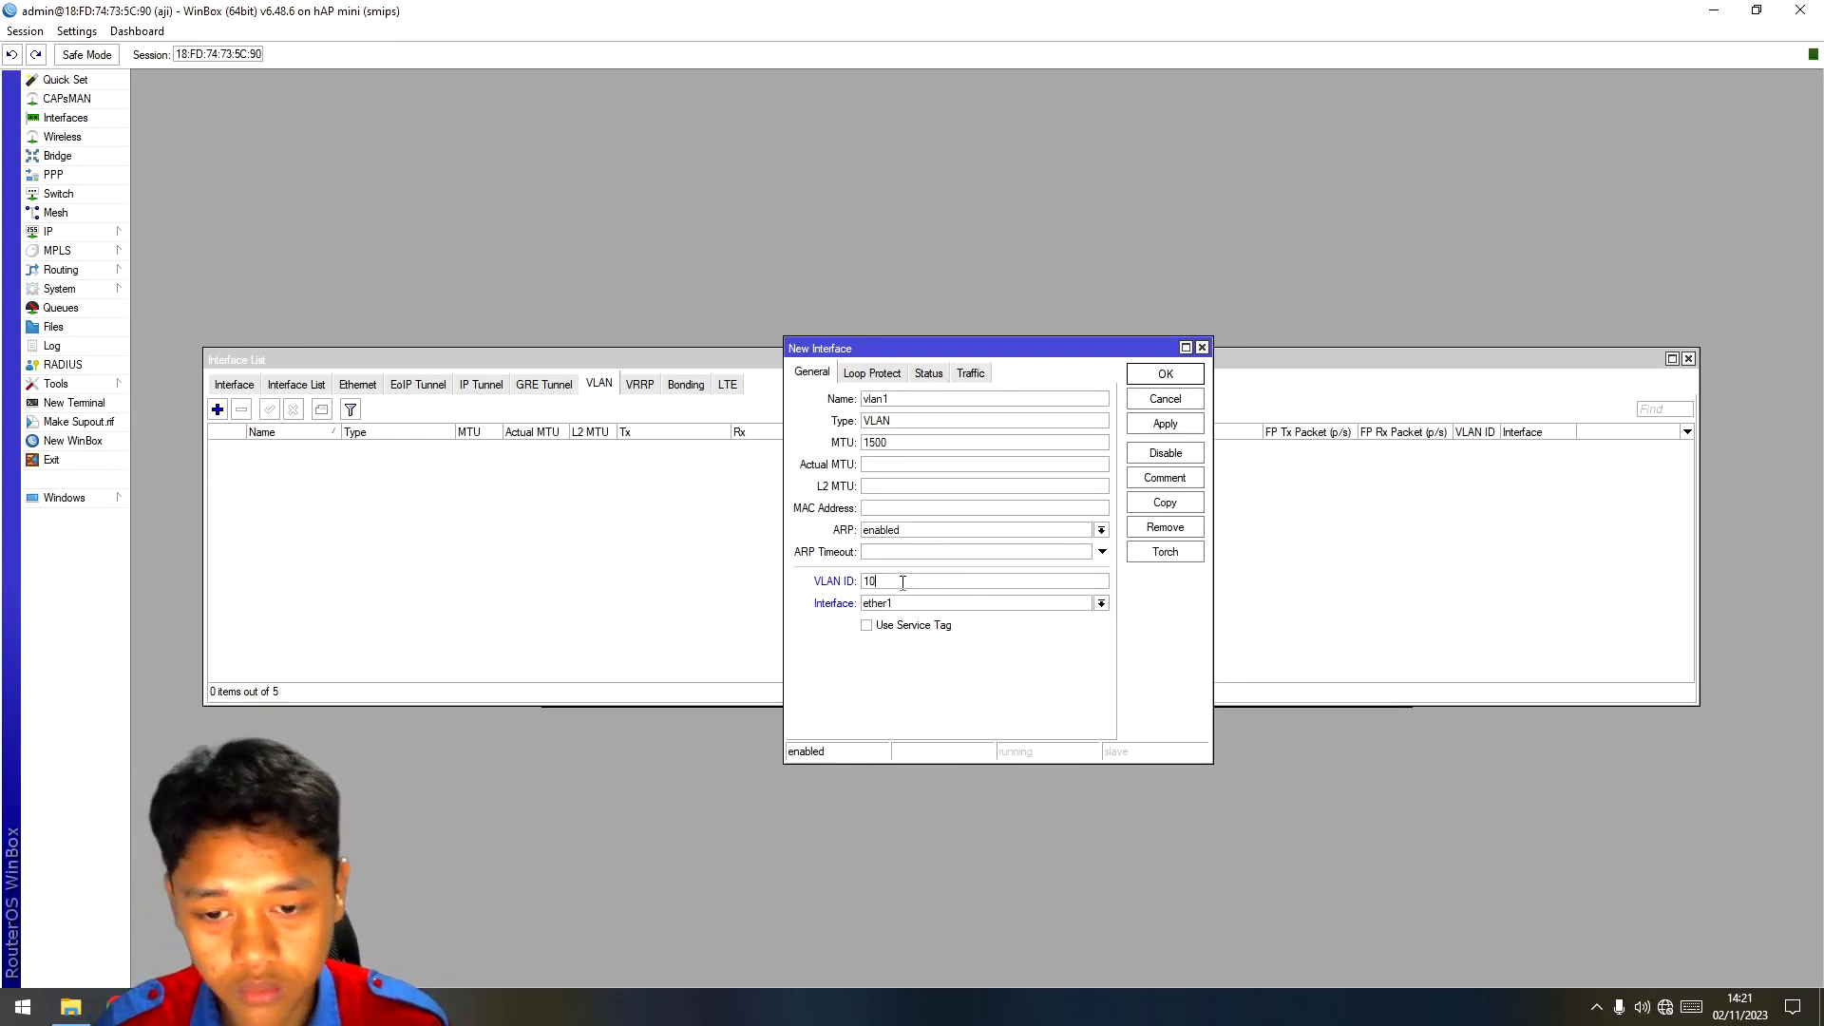
left_click(1101, 605)
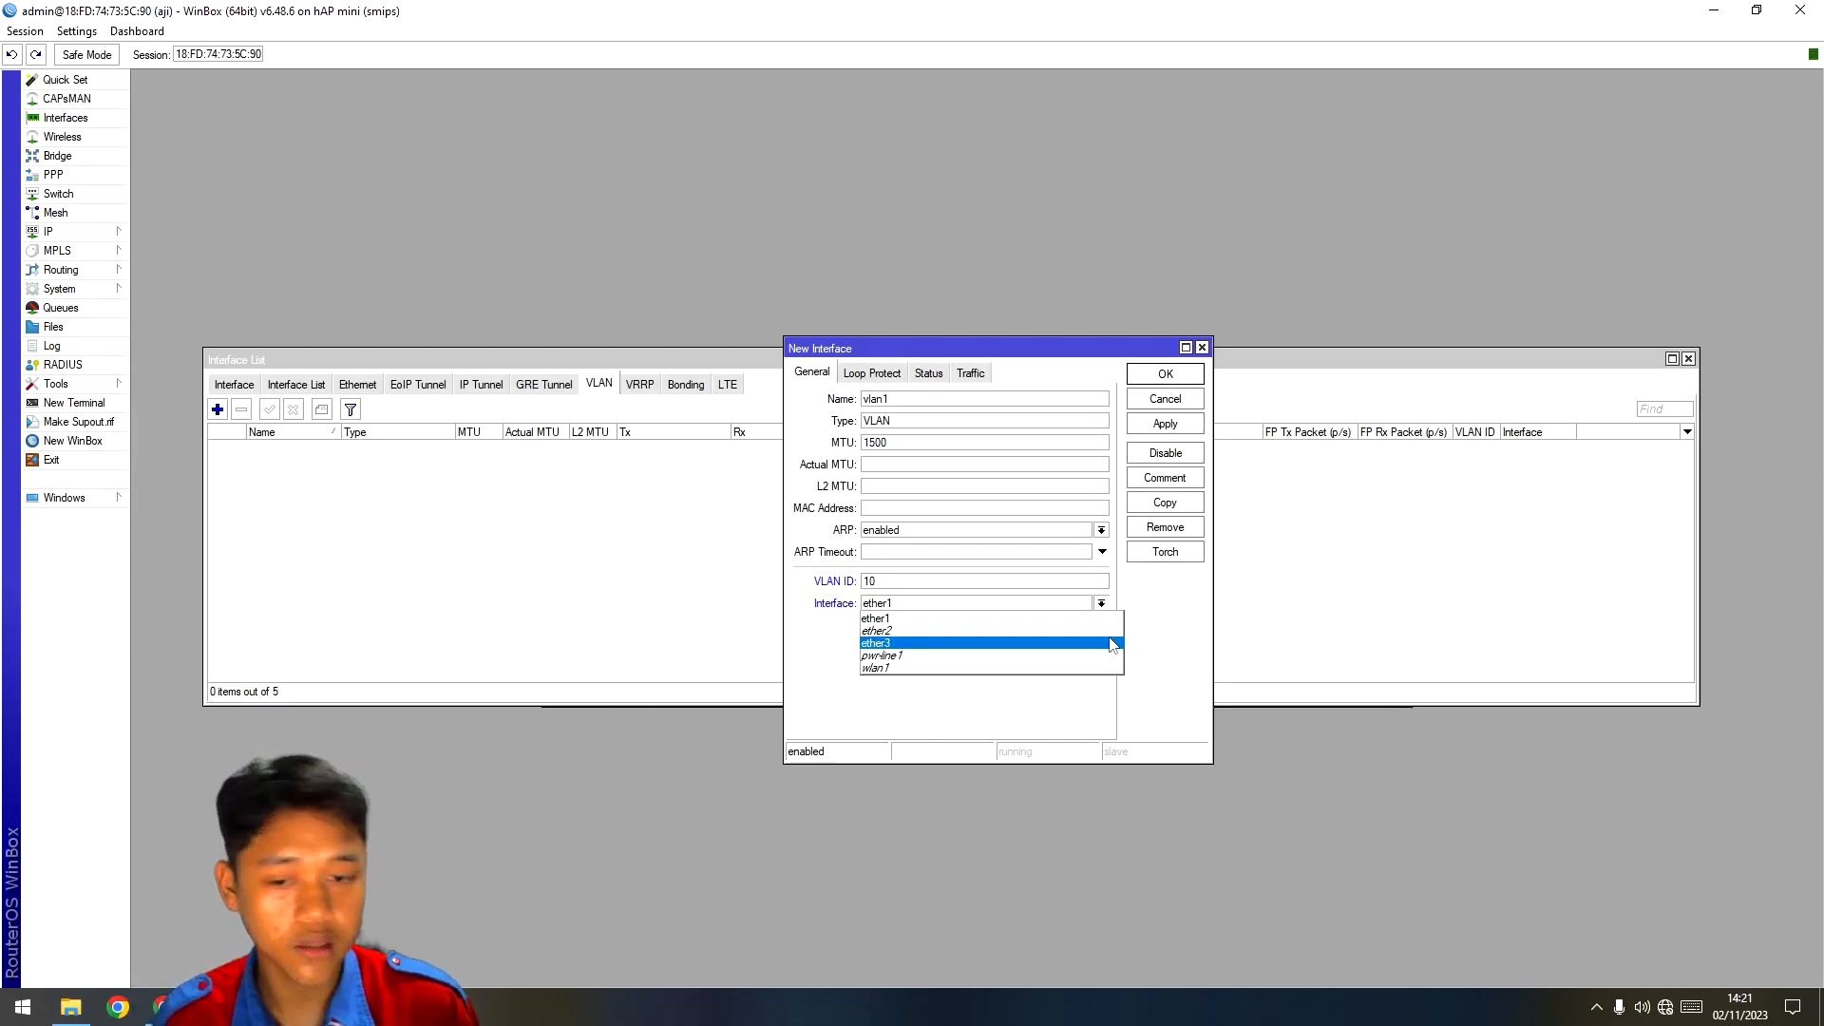
left_click(1083, 631)
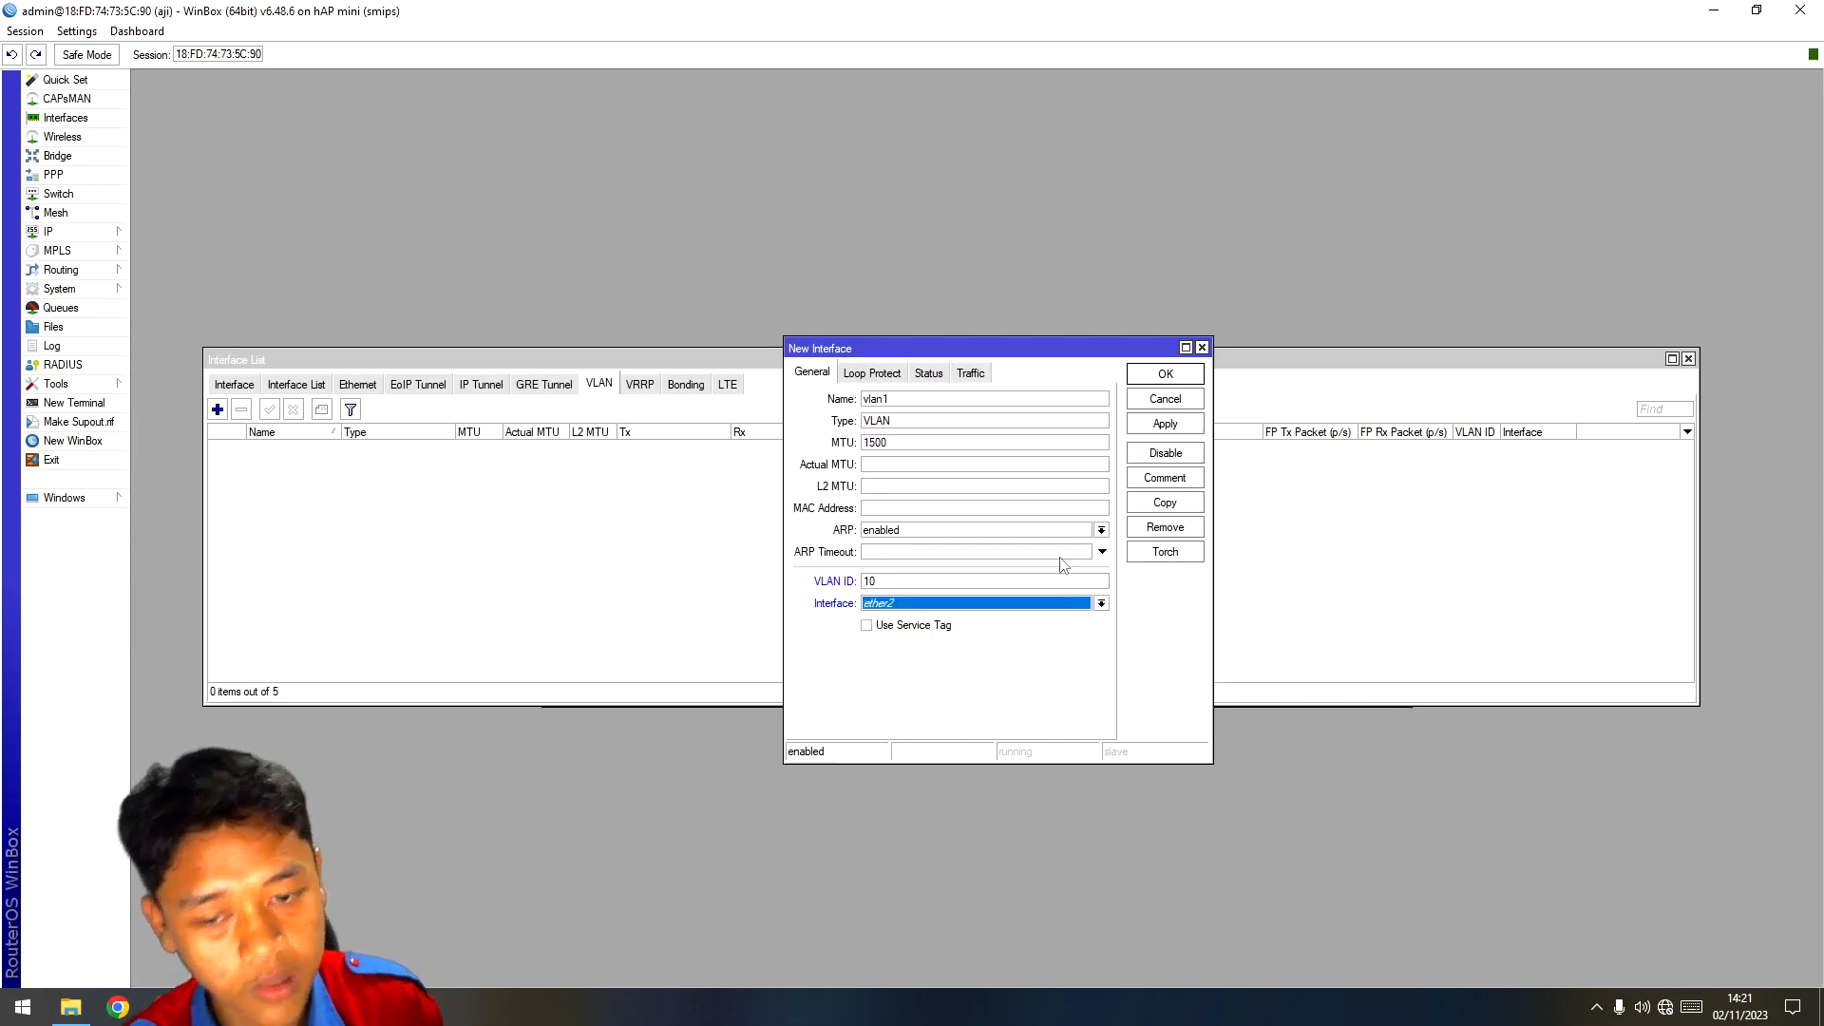
left_click(1181, 421)
left_click(1165, 373)
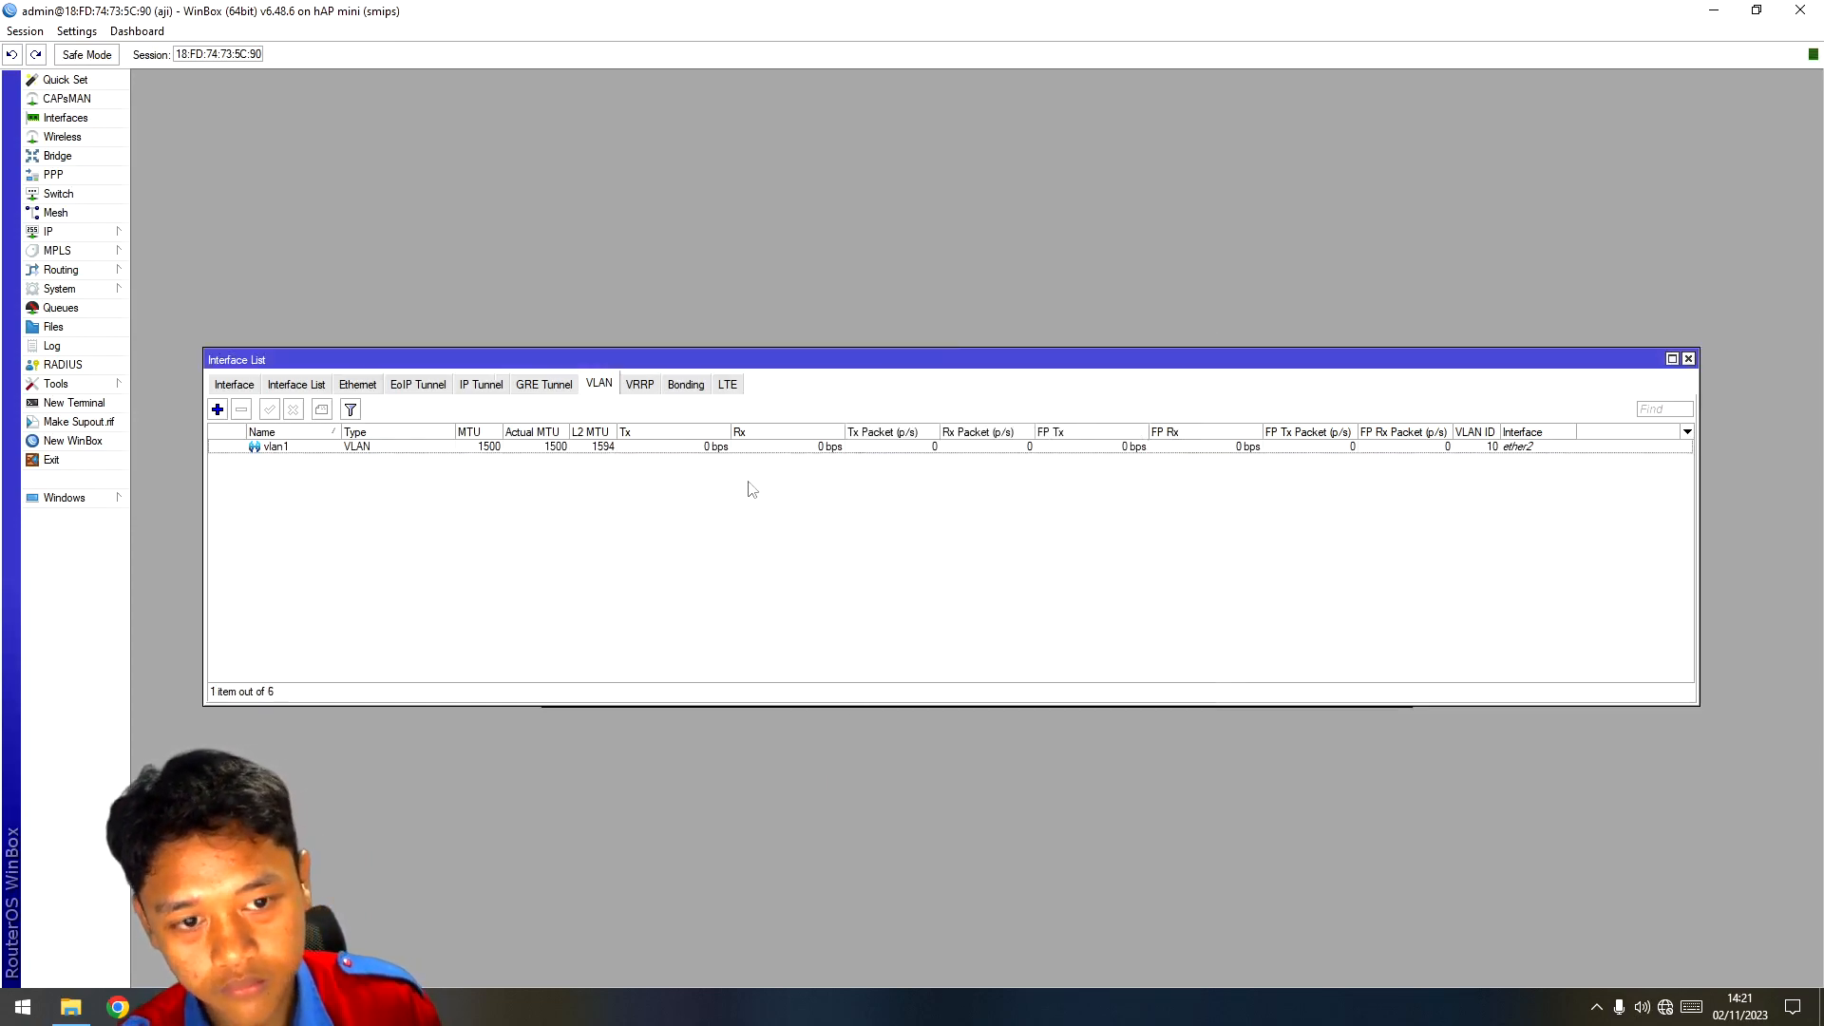
Step: Create a second VLAN interface with VLAN ID 20 on ether2
left_click(217, 410)
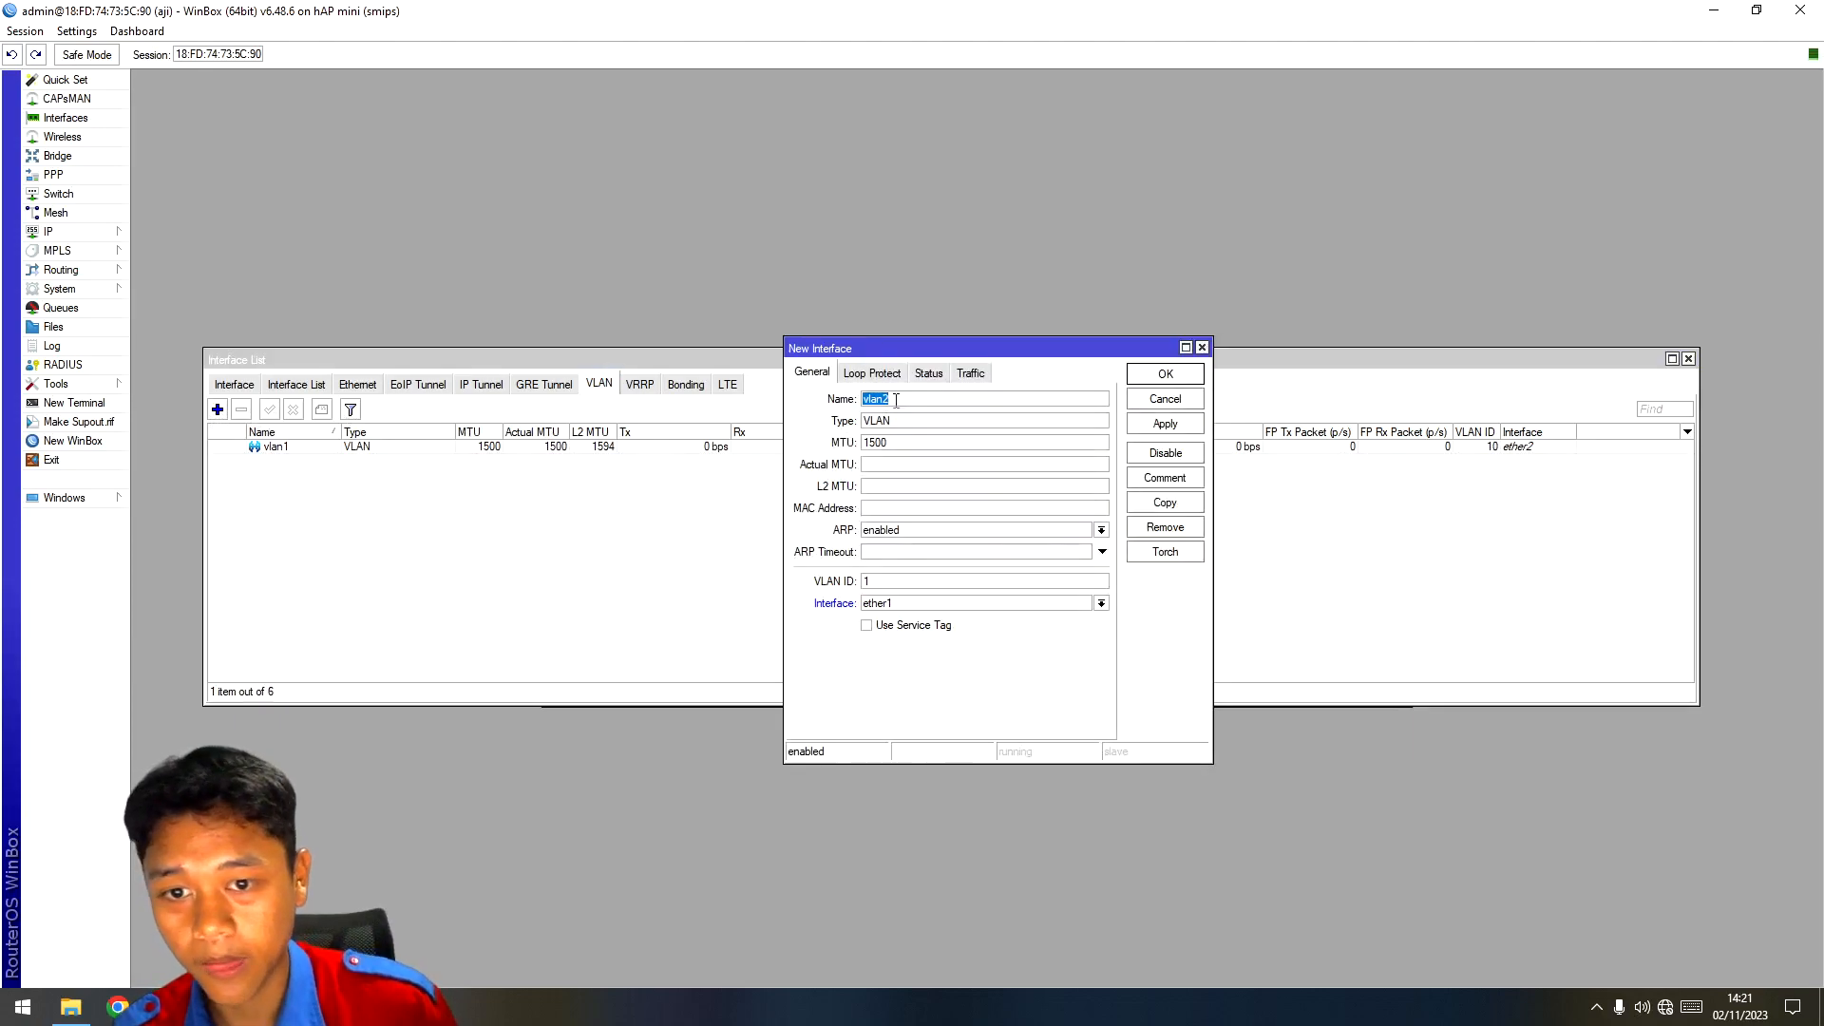
left_click(905, 579)
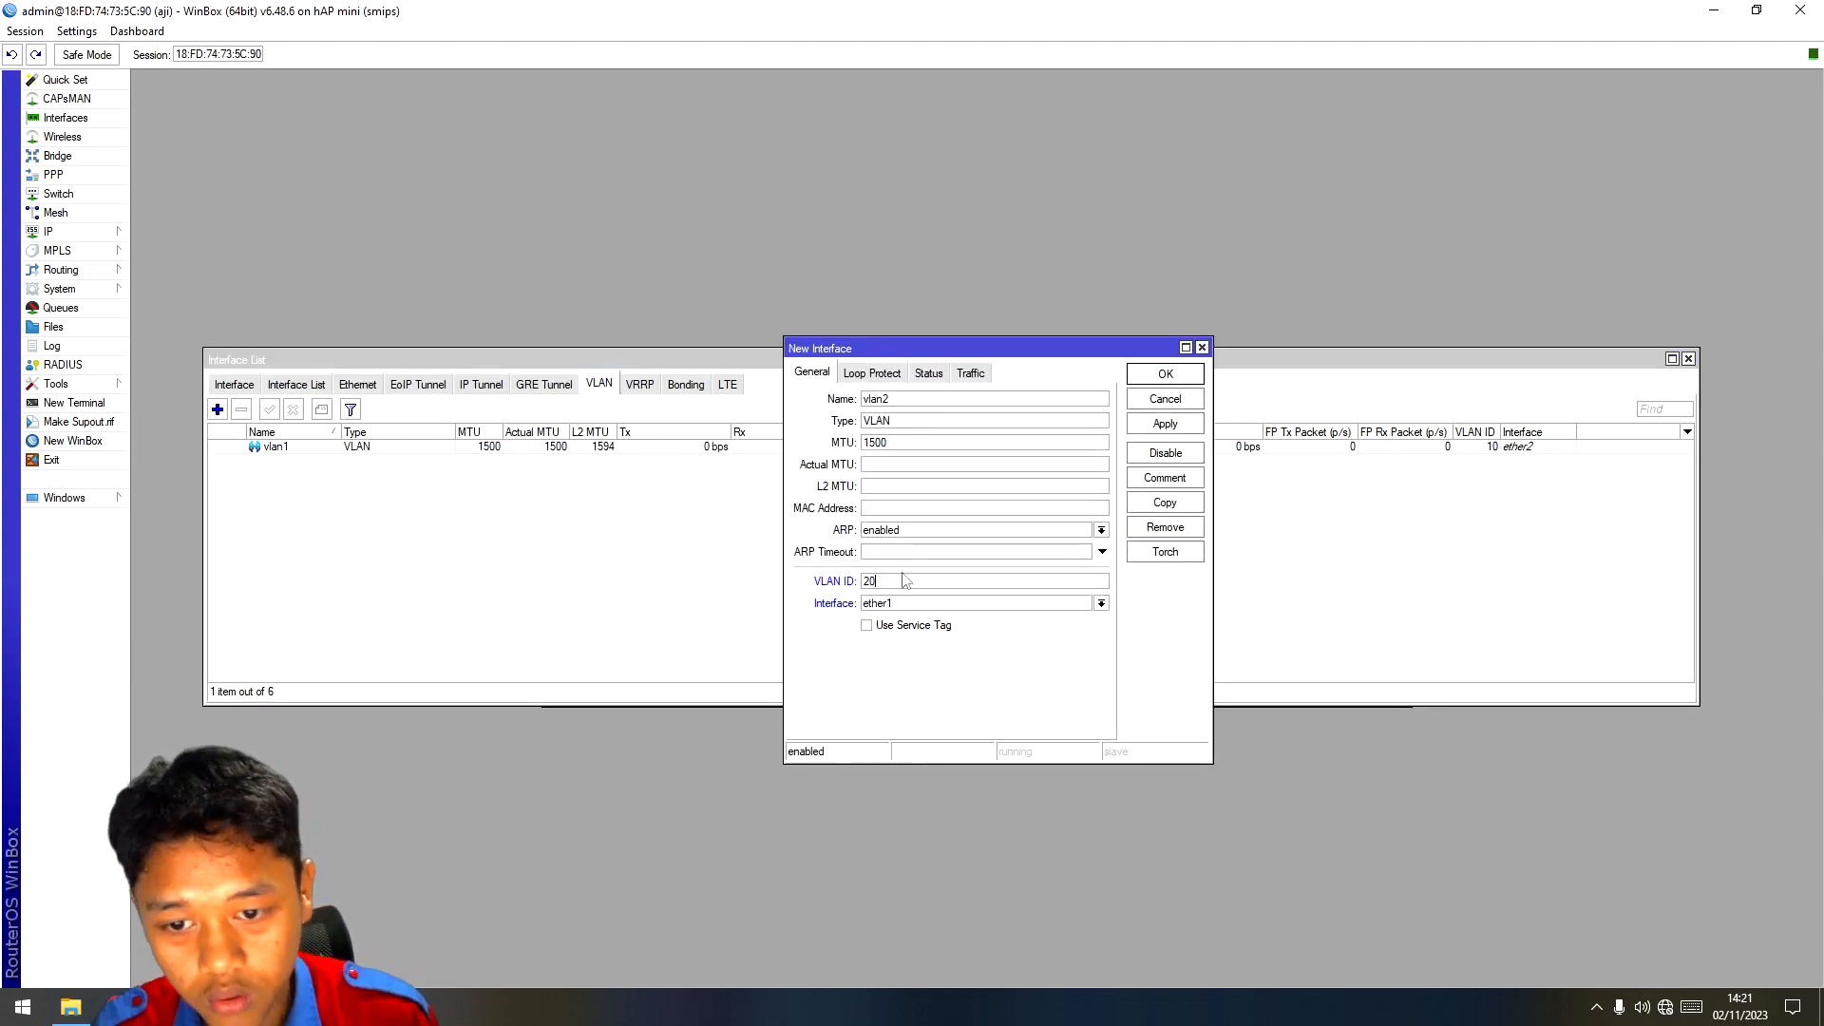
left_click(1101, 603)
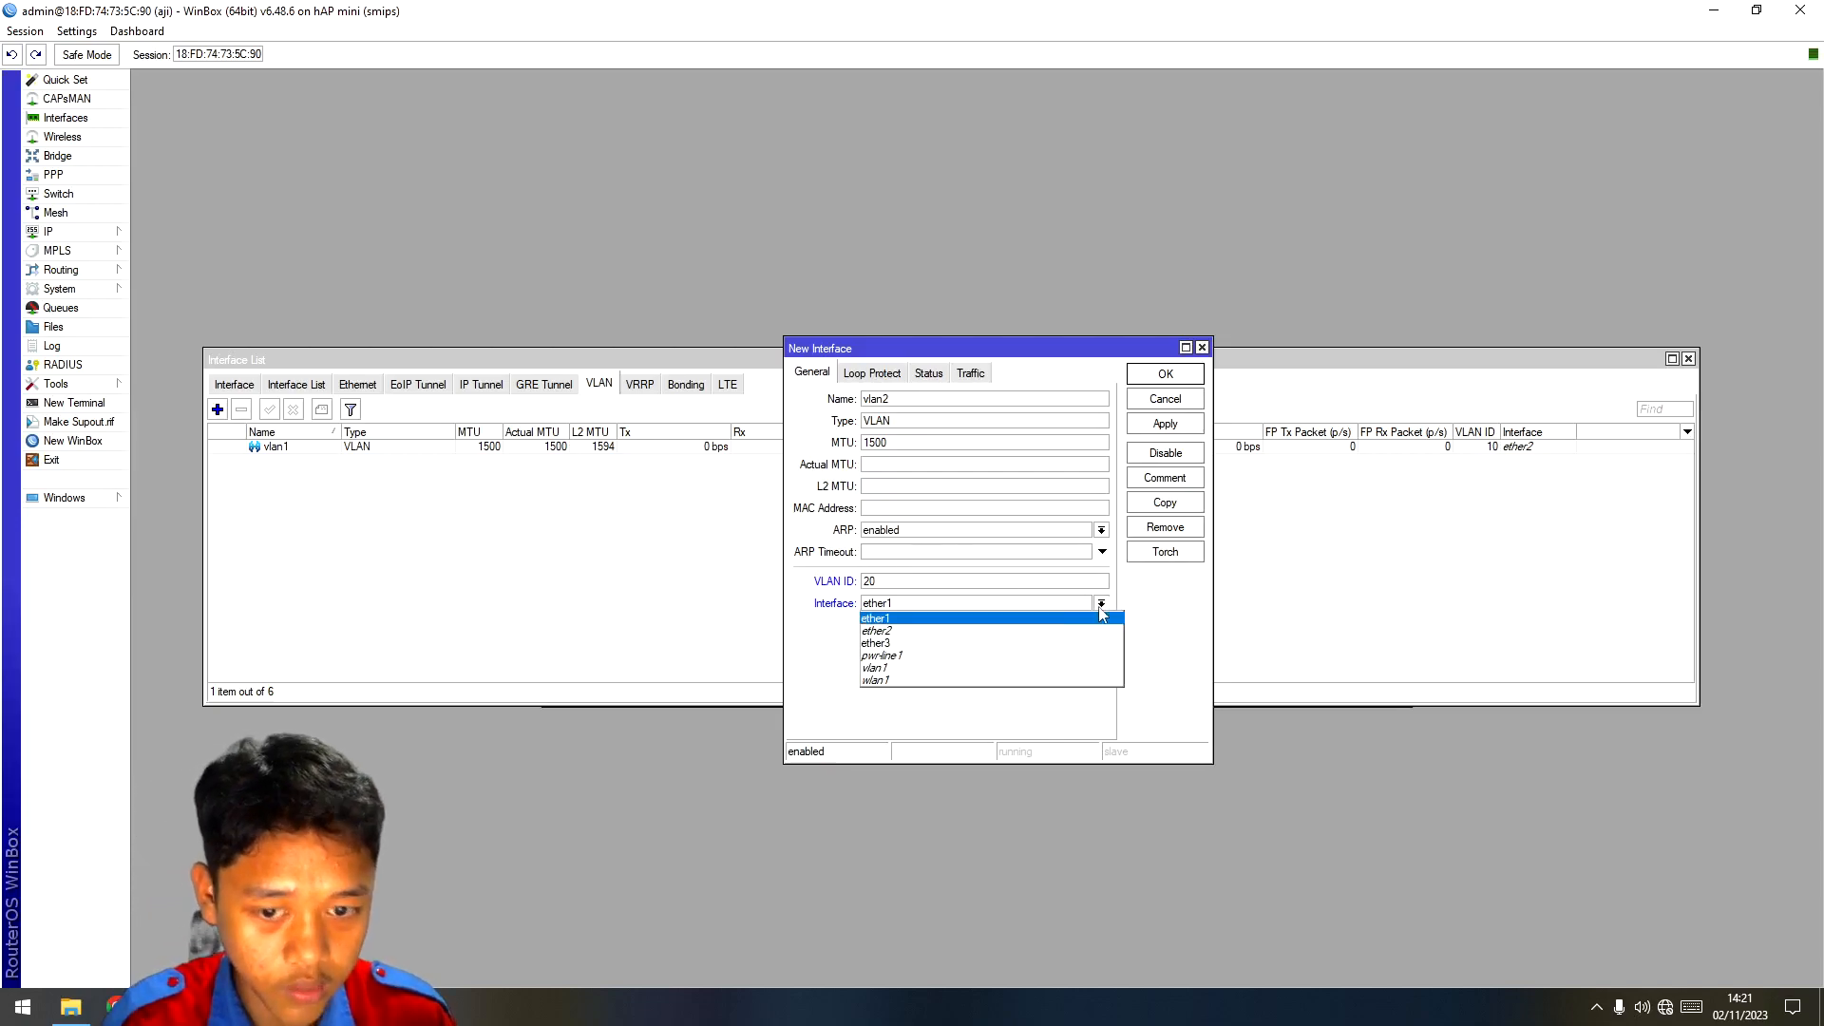
left_click(1009, 641)
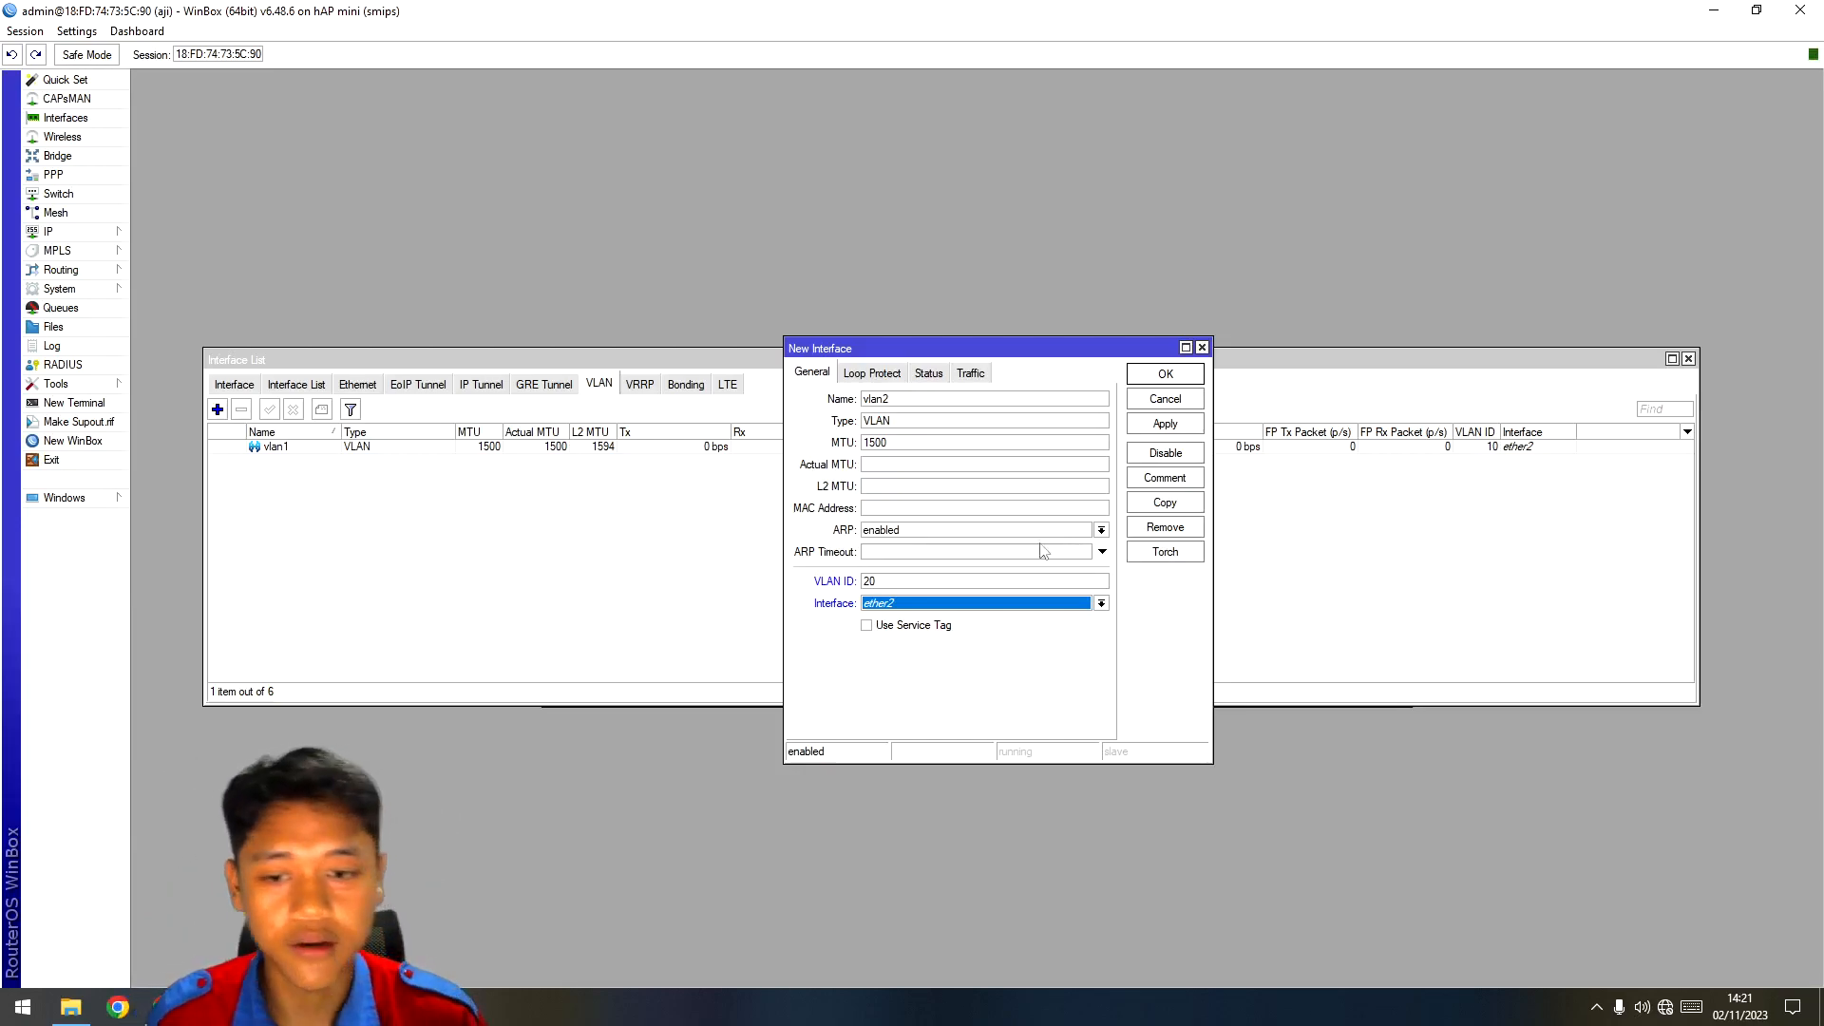
left_click(1166, 425)
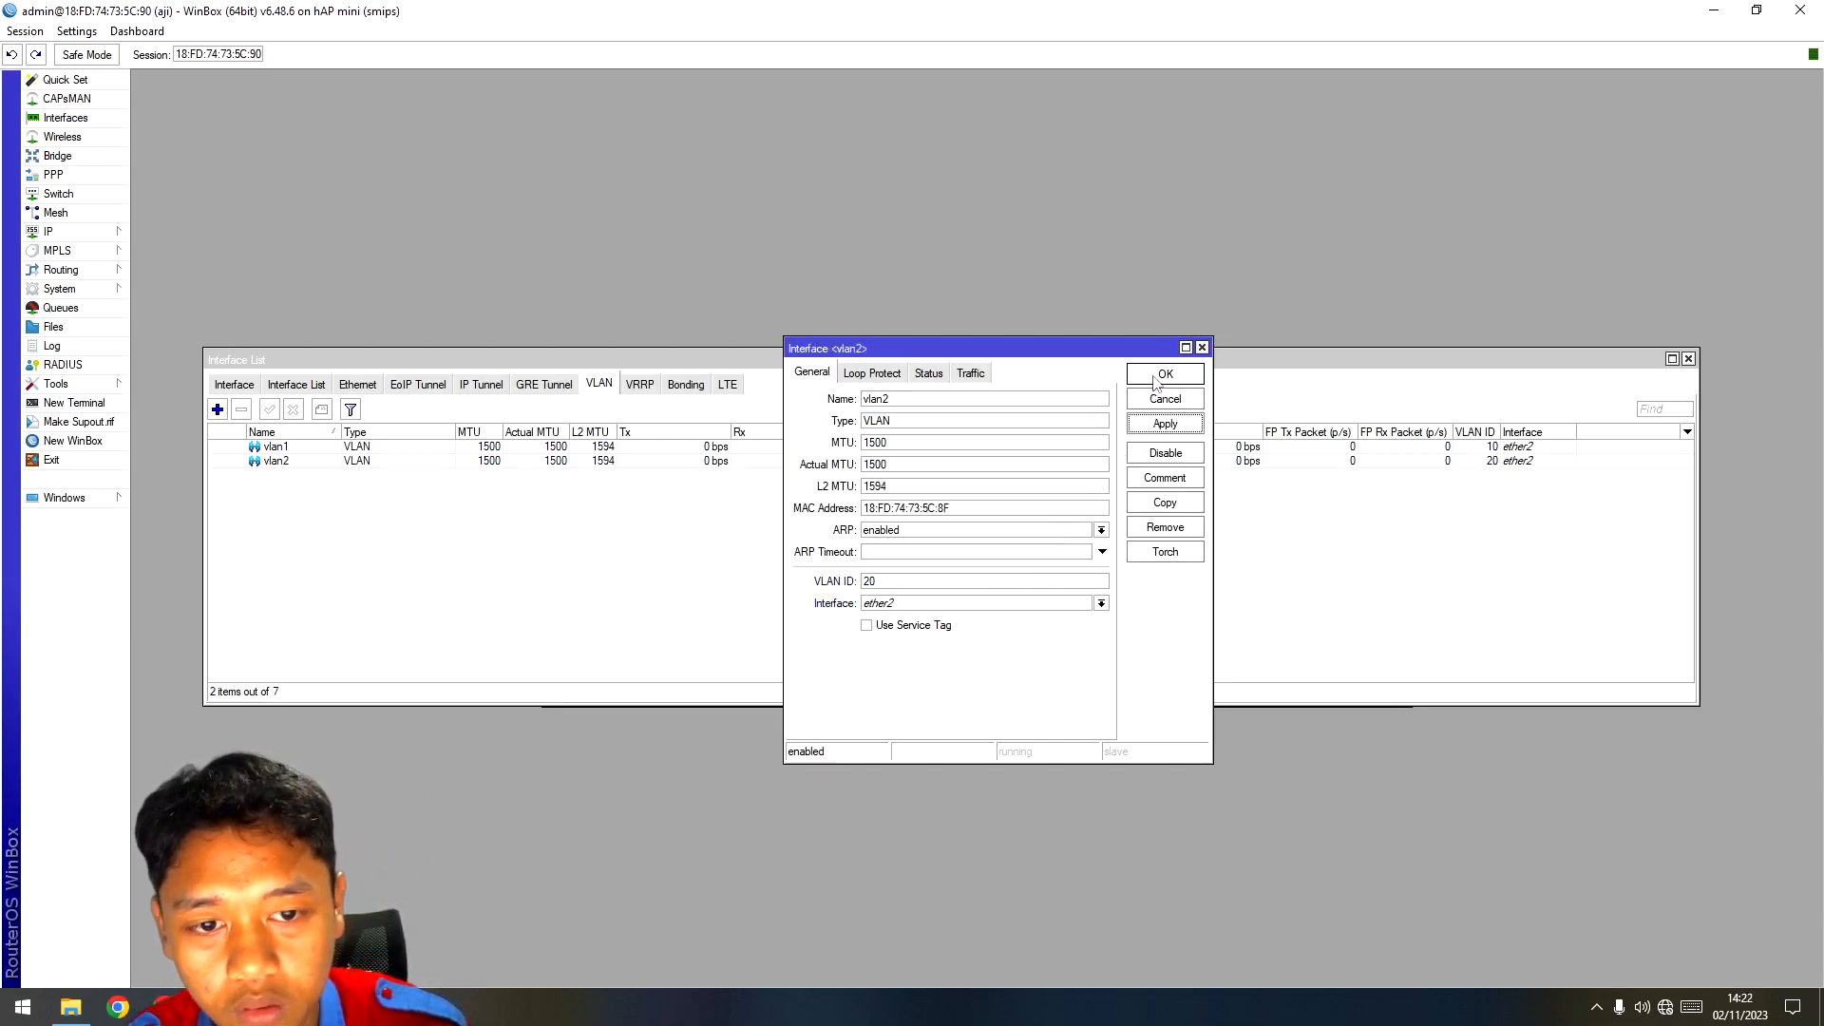
left_click(1165, 374)
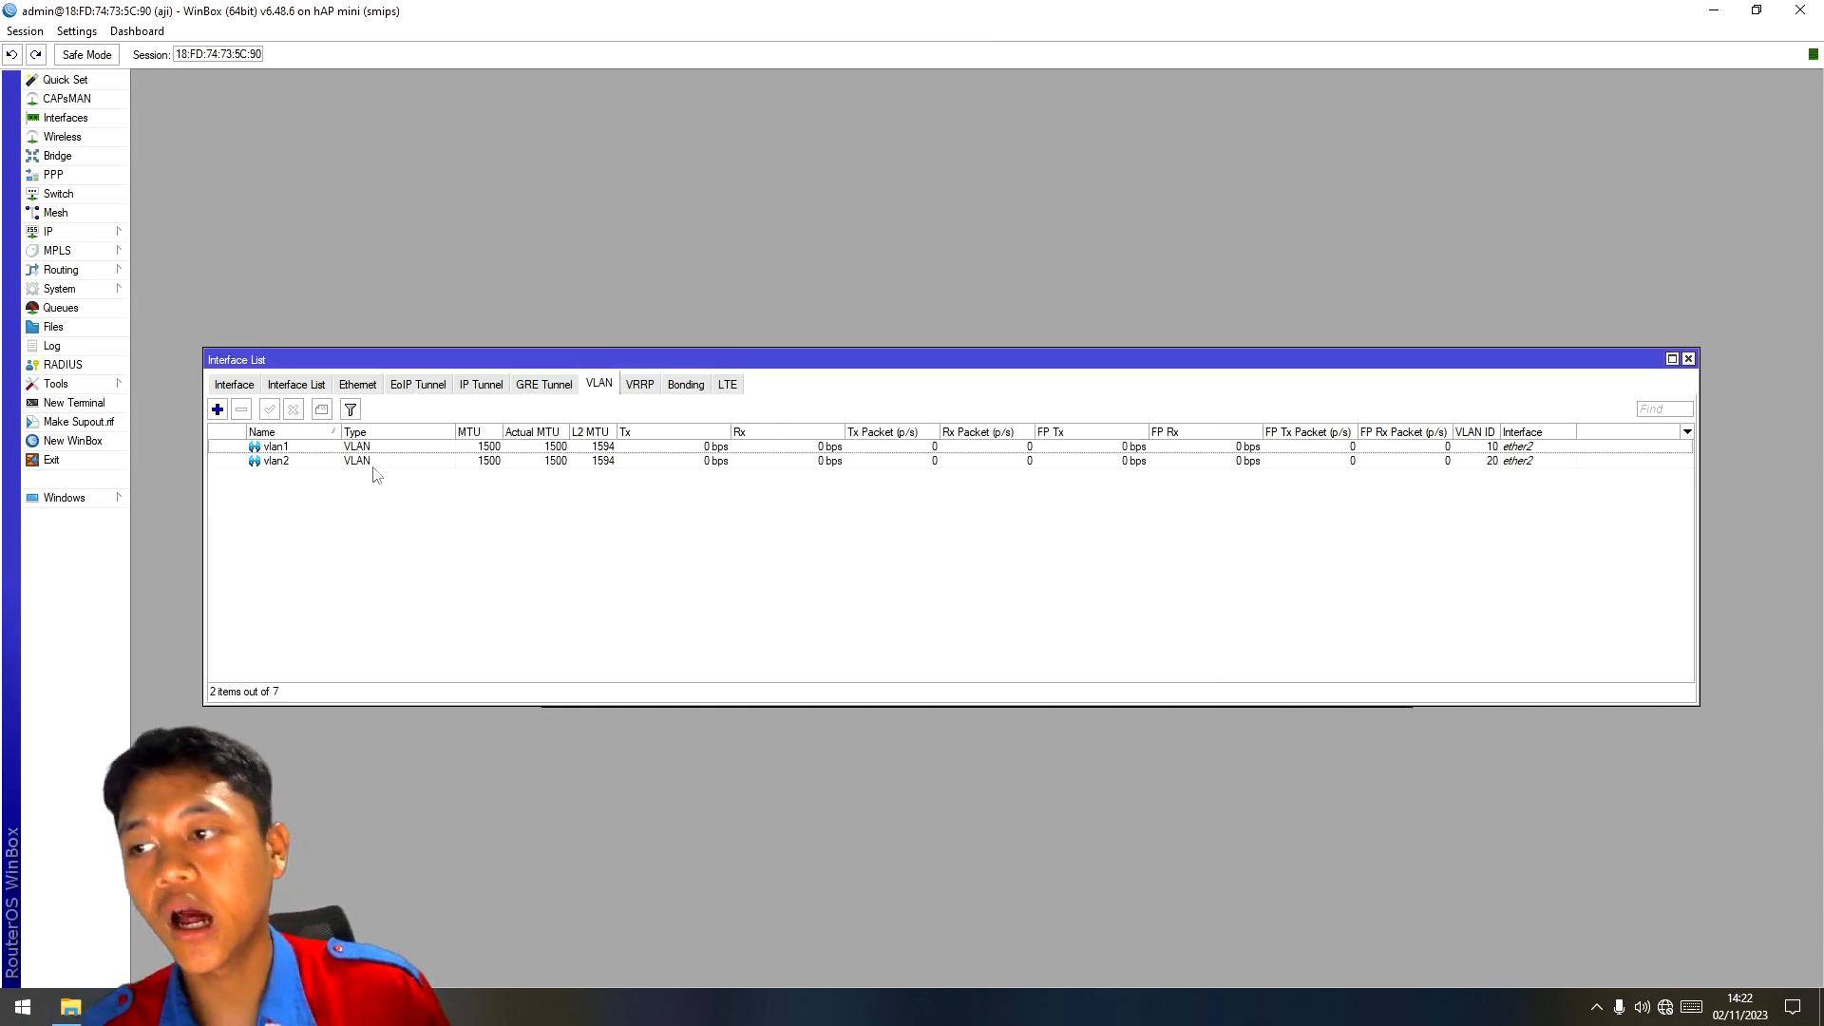
Step: Assign the IP address 10.0.0.1/8 to the vlan1 interface
left_click(120, 233)
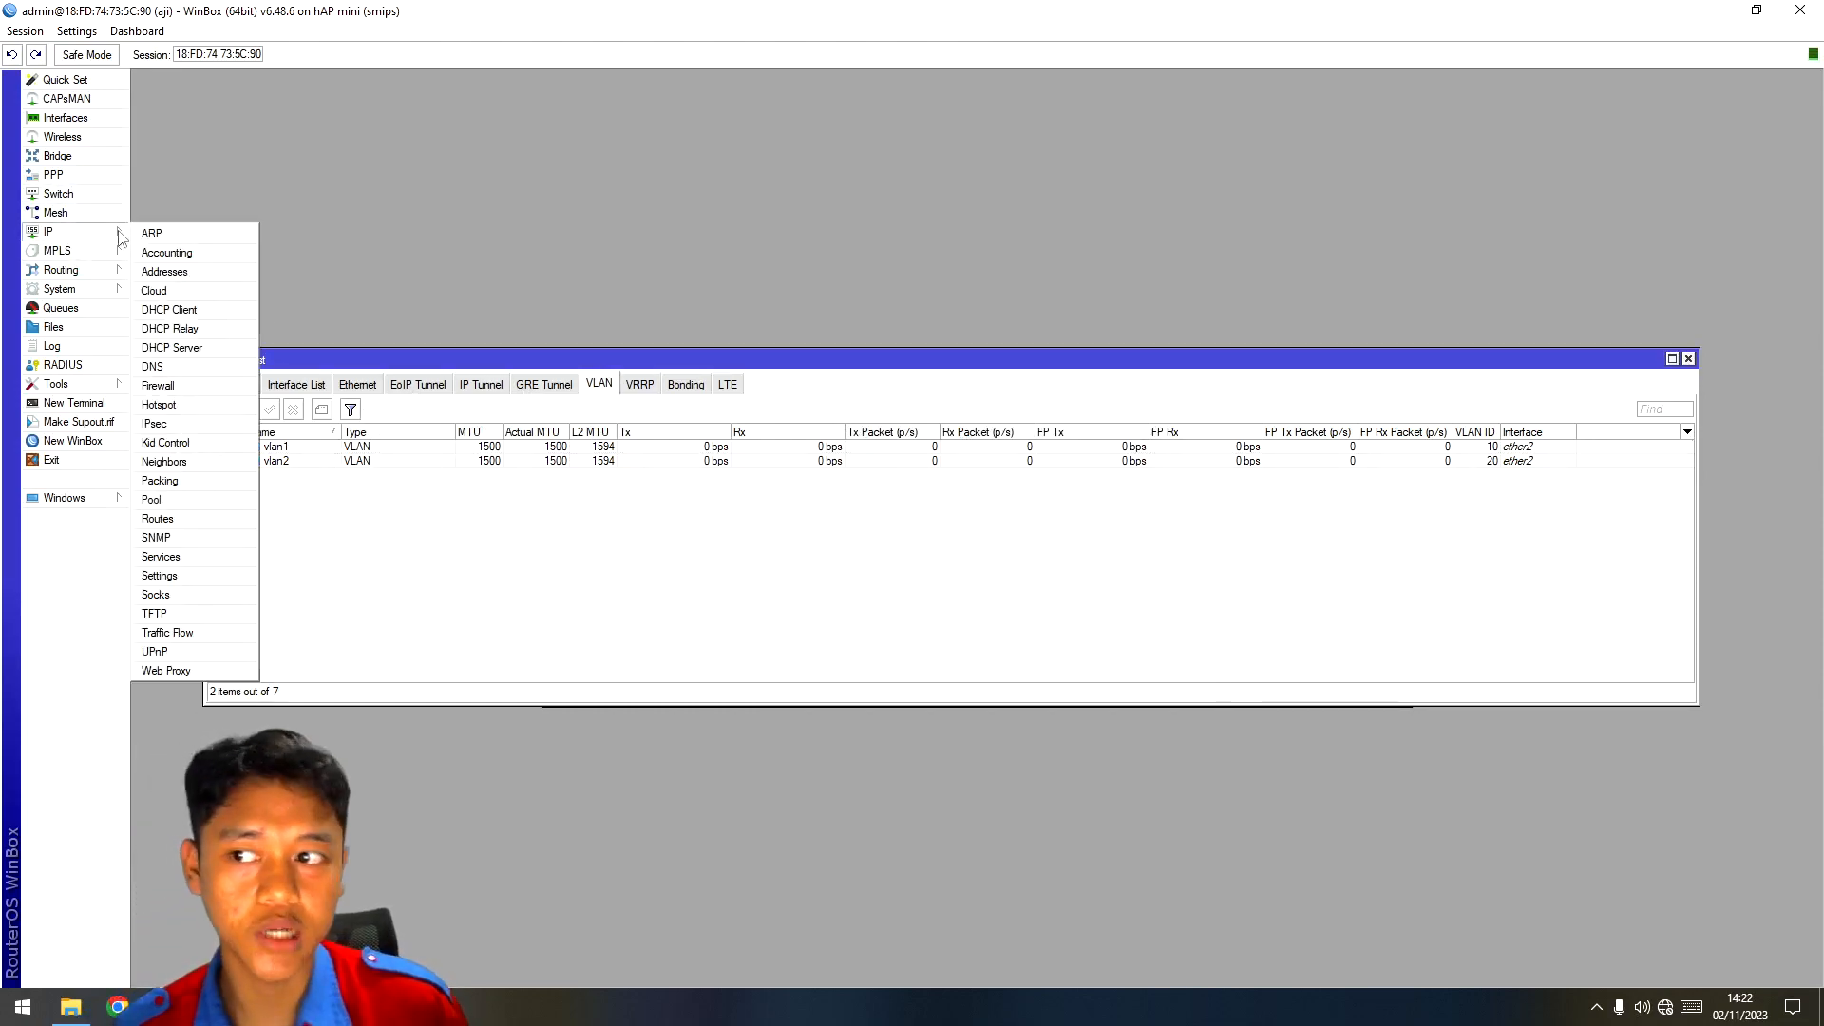
left_click(171, 276)
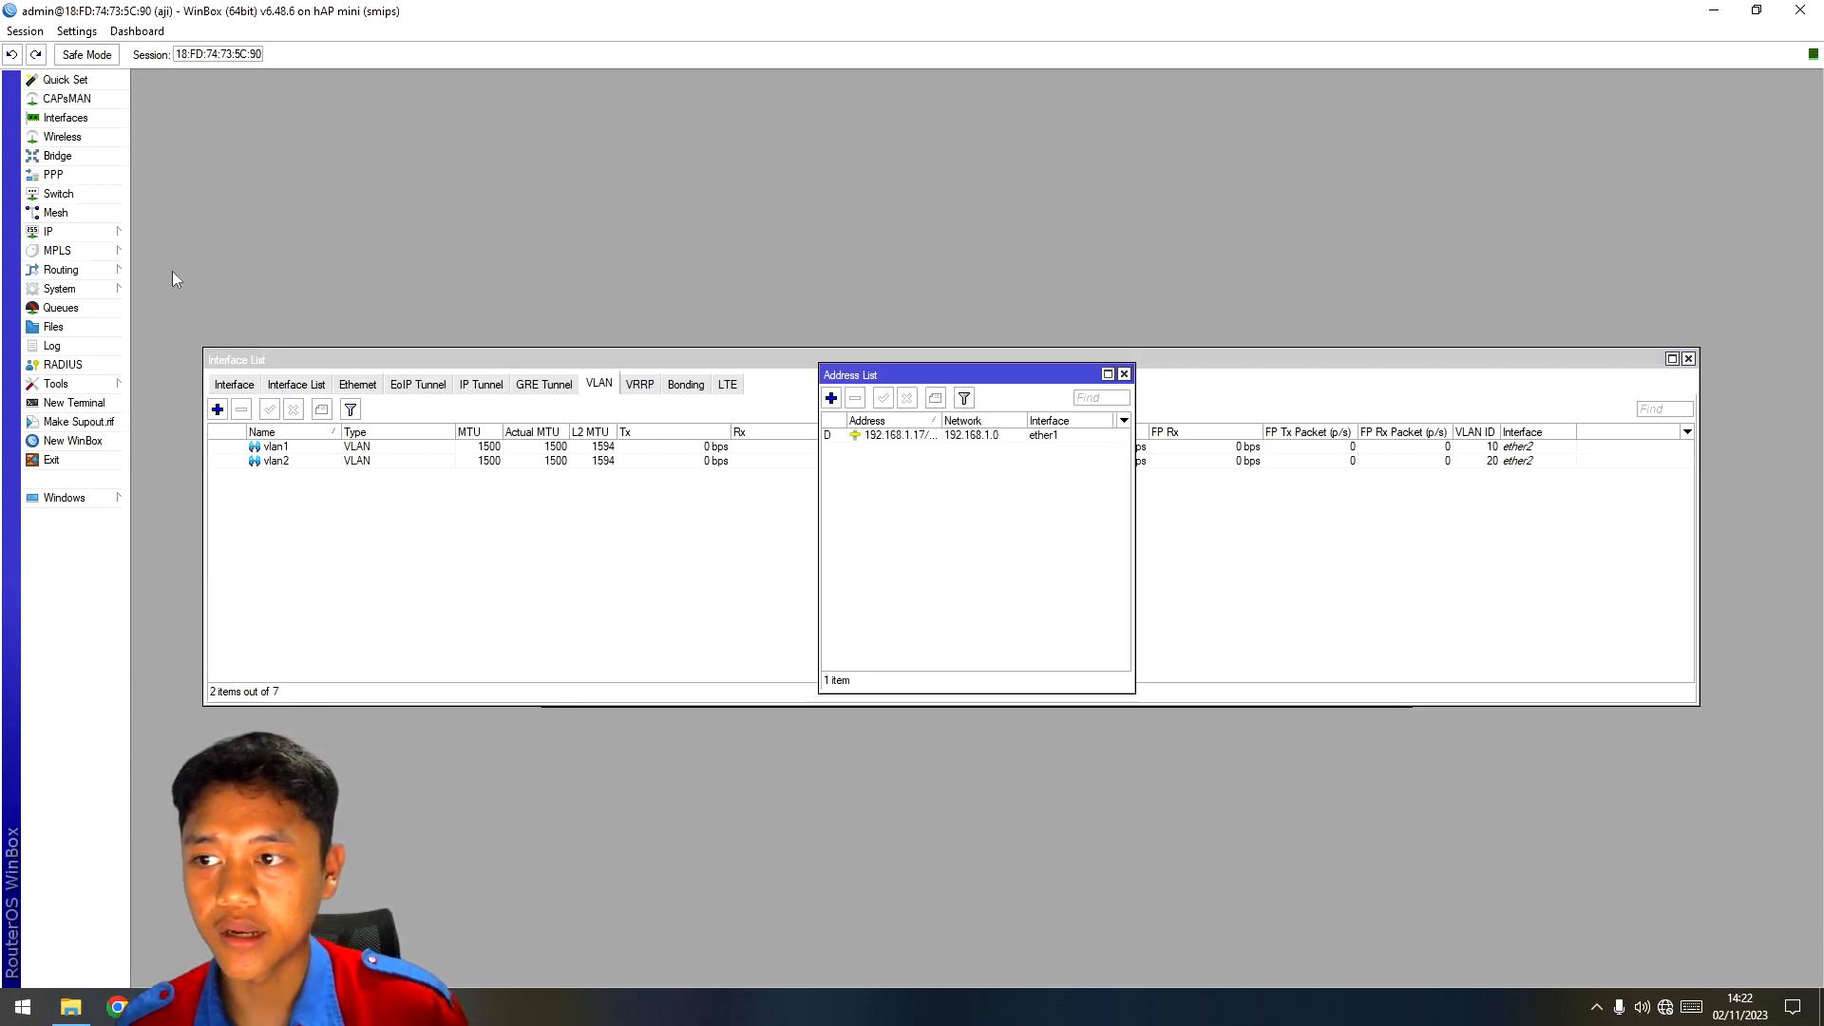
left_click(831, 398)
key("BackSpace")
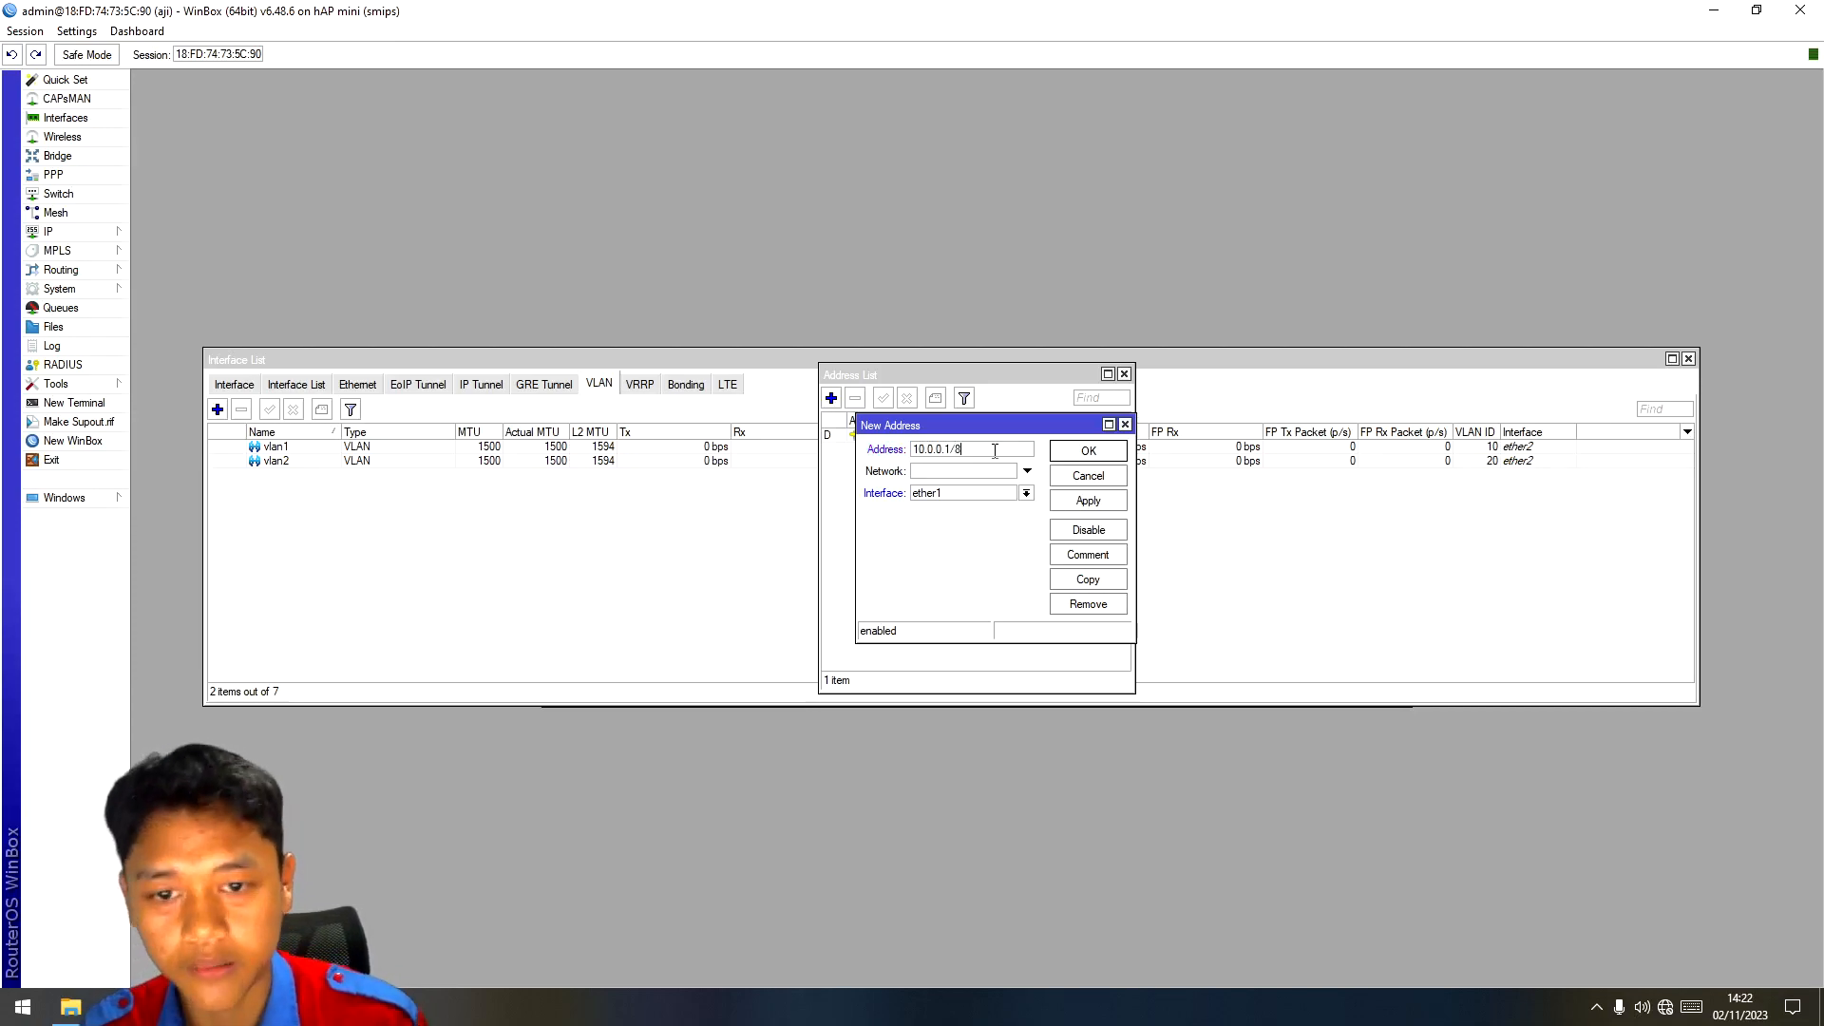
left_click(1027, 493)
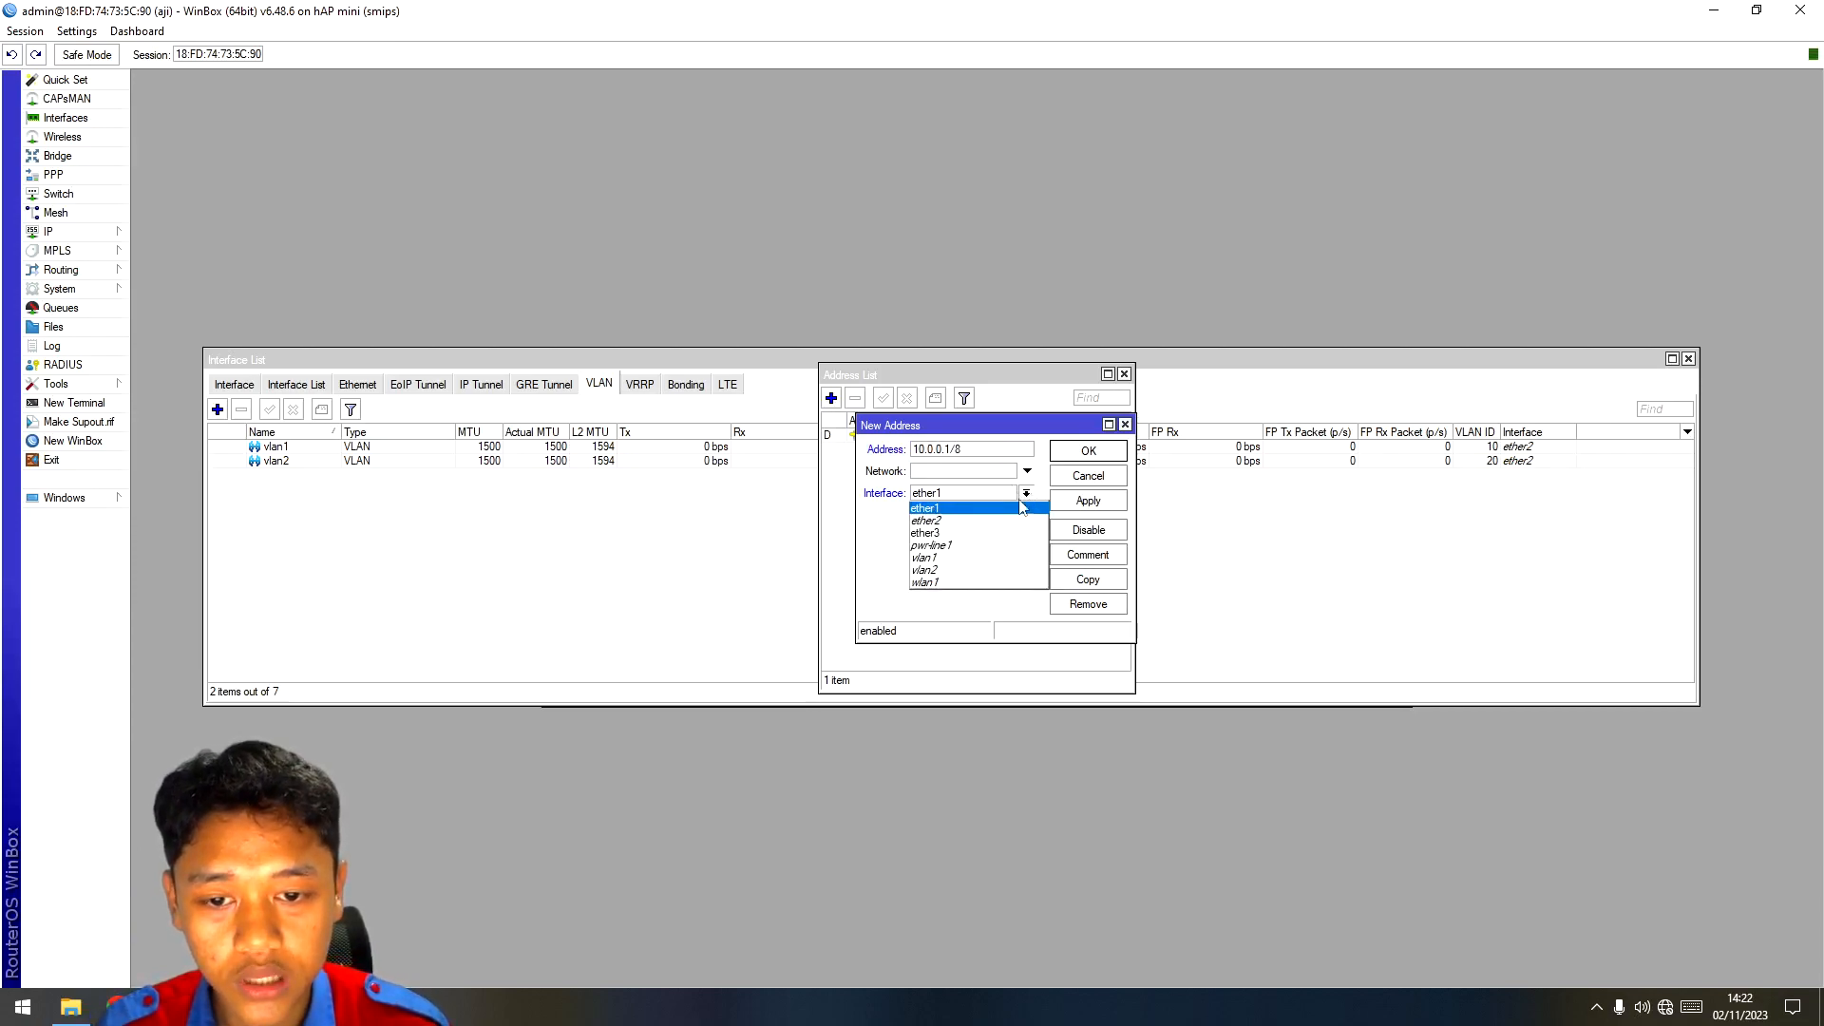
left_click(936, 558)
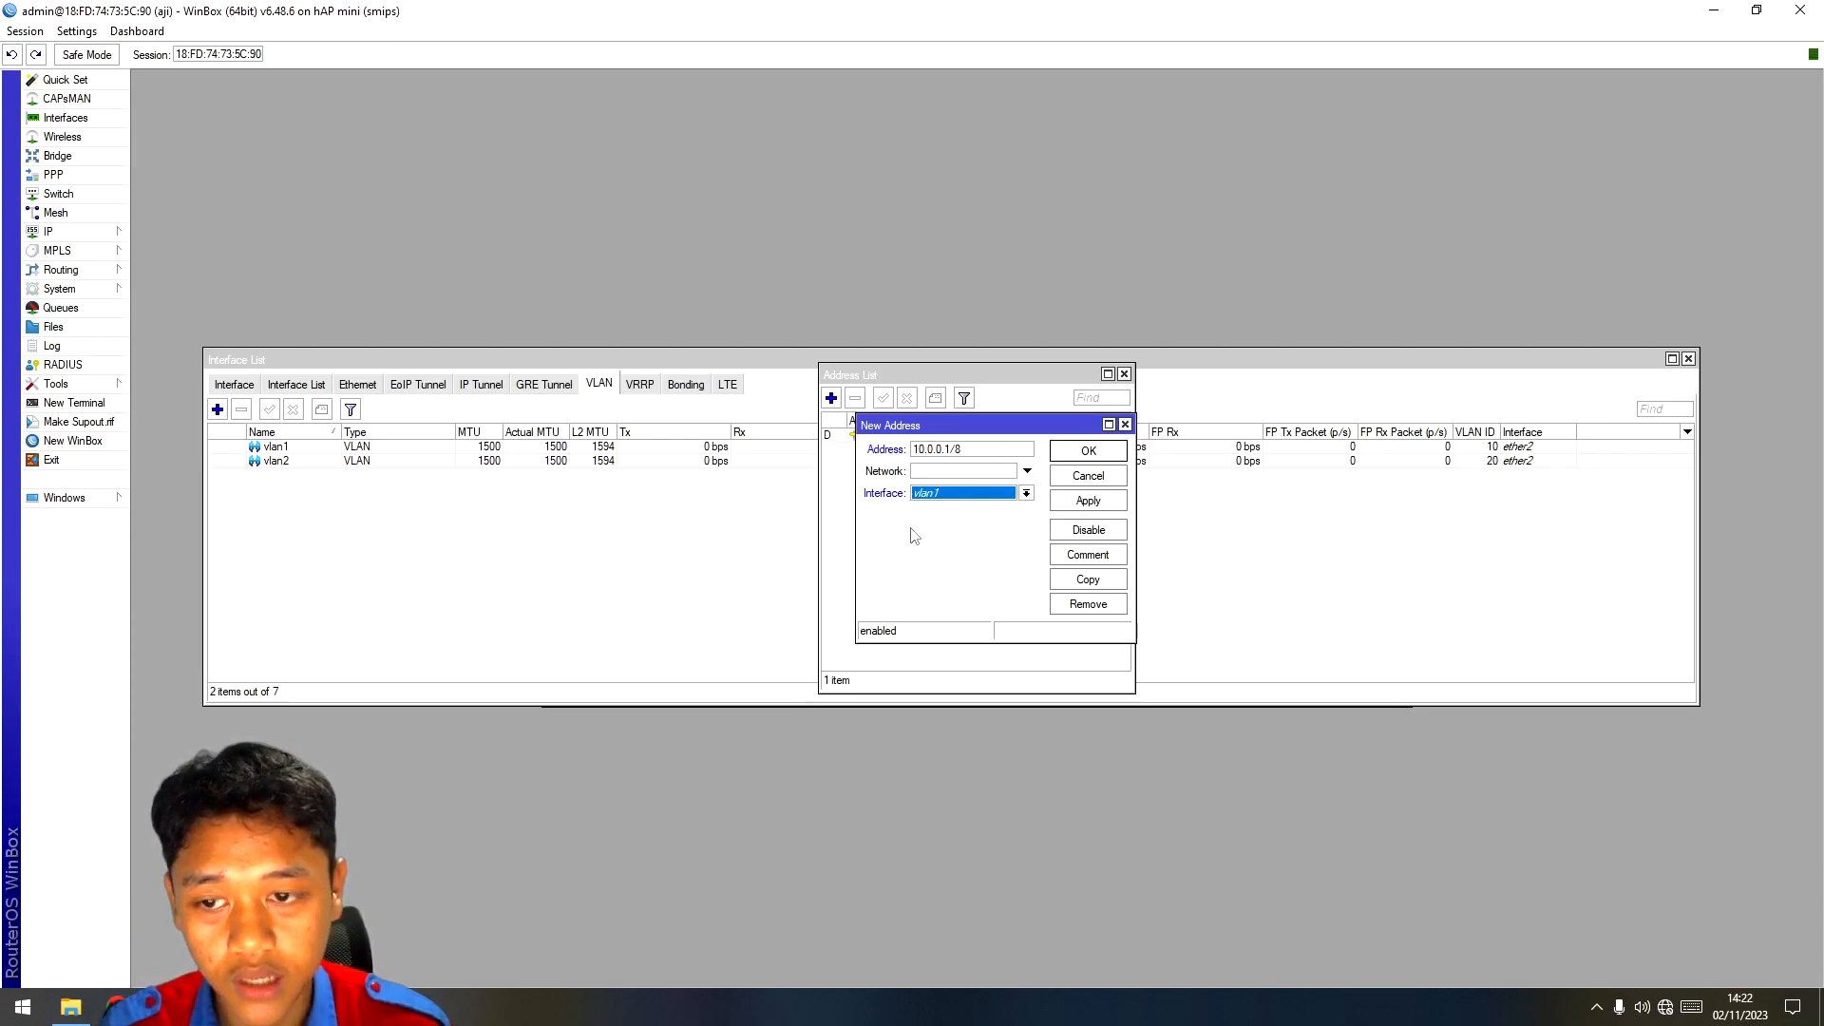
left_click(1089, 502)
left_click(1089, 451)
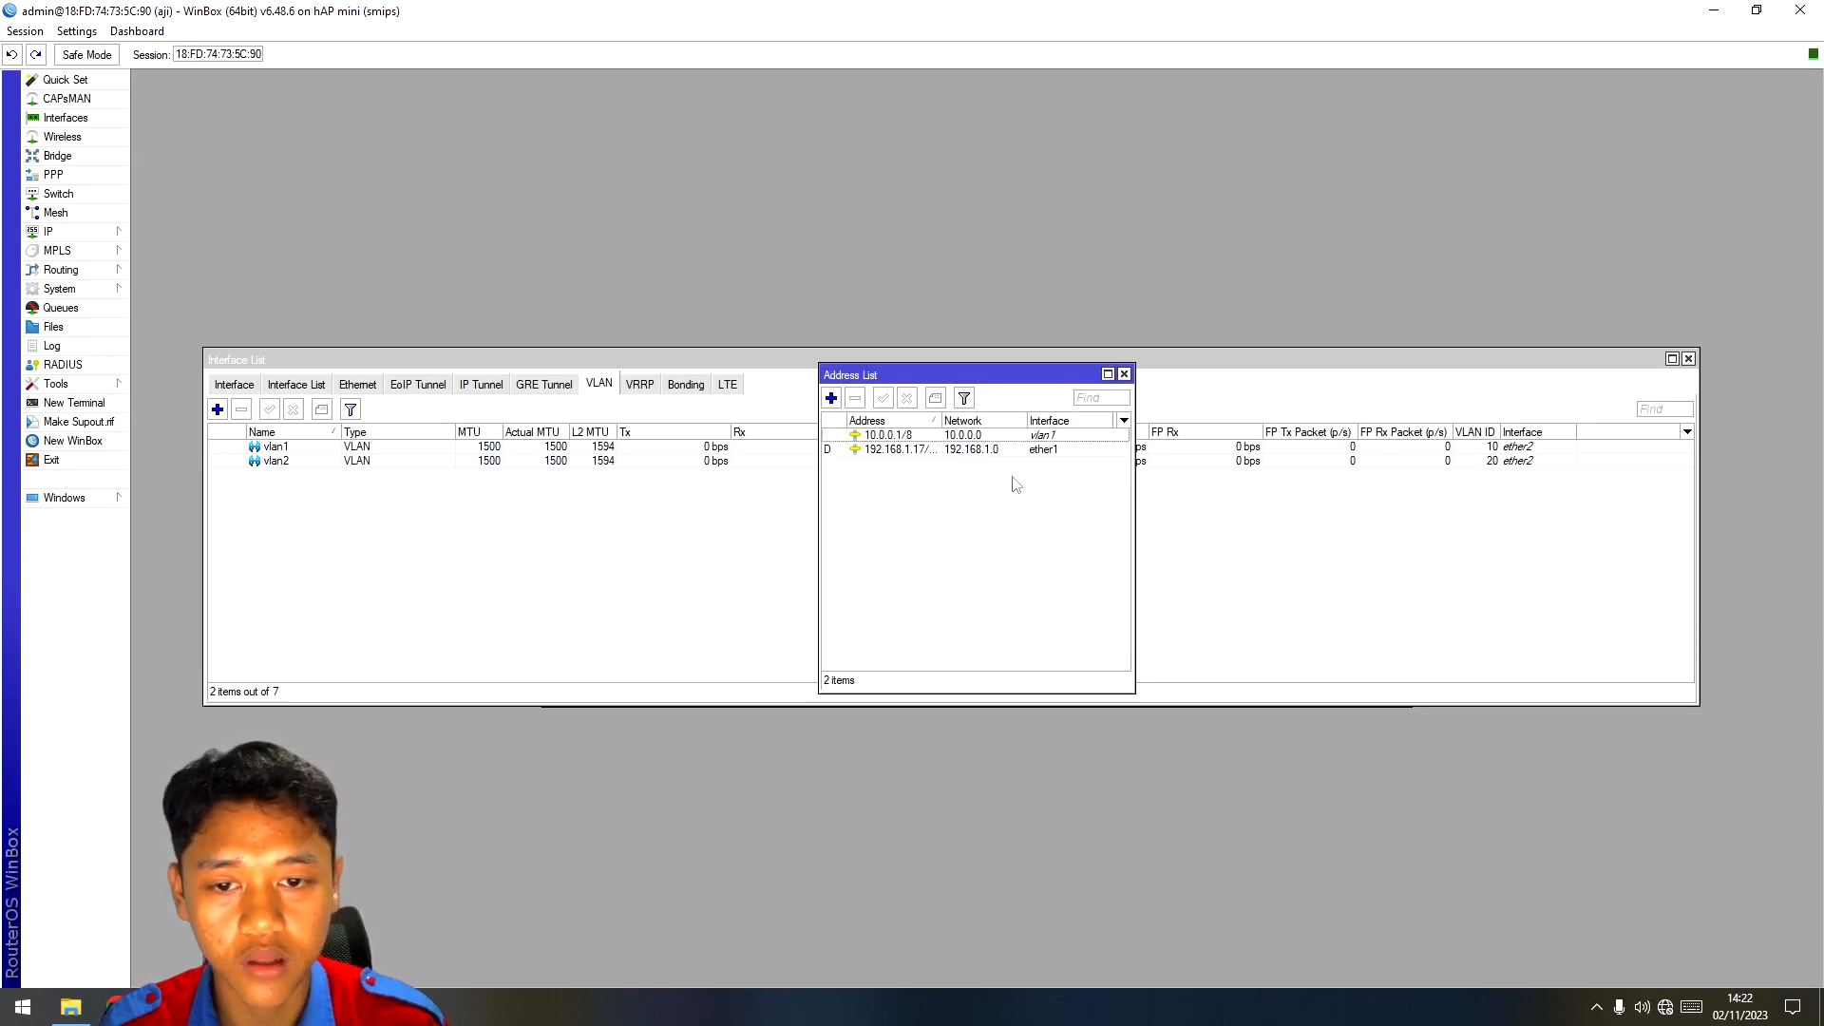
Step: Assign the IP address 20.0.0.1/8 to the vlan2 interface and close the address list
left_click(831, 400)
type("20.0.0.1/8")
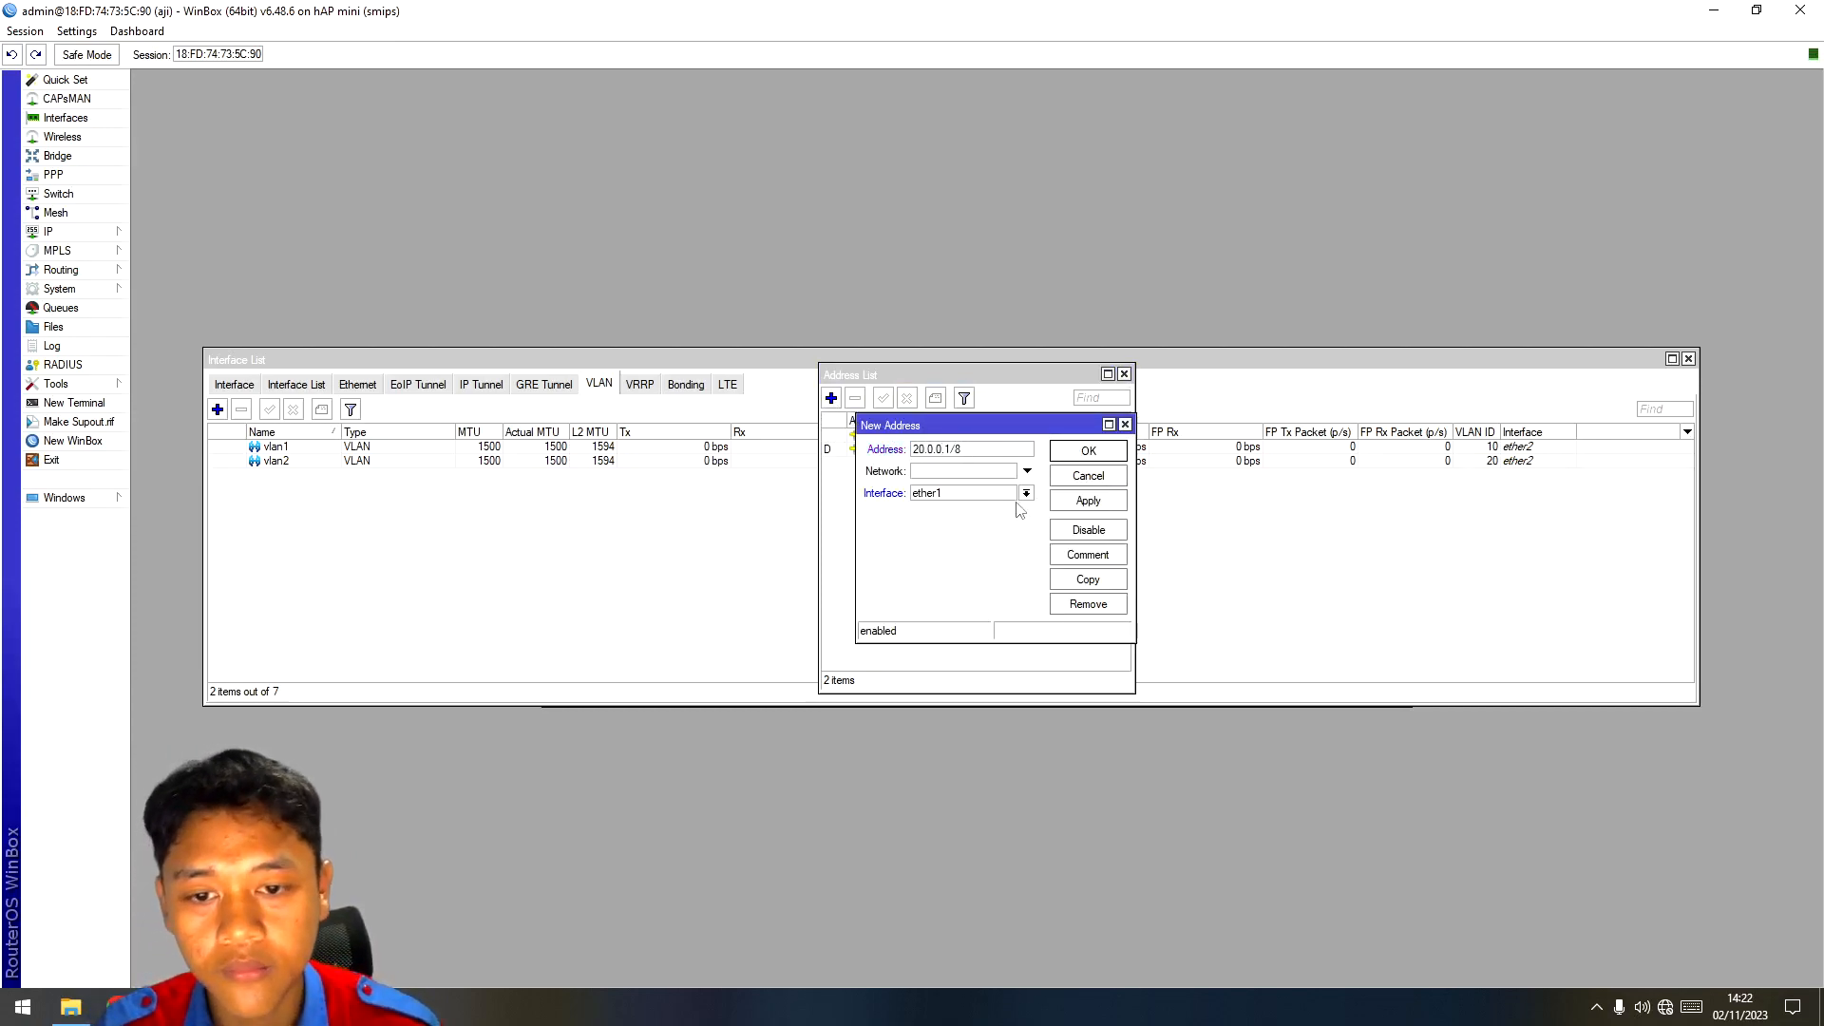
left_click(1026, 493)
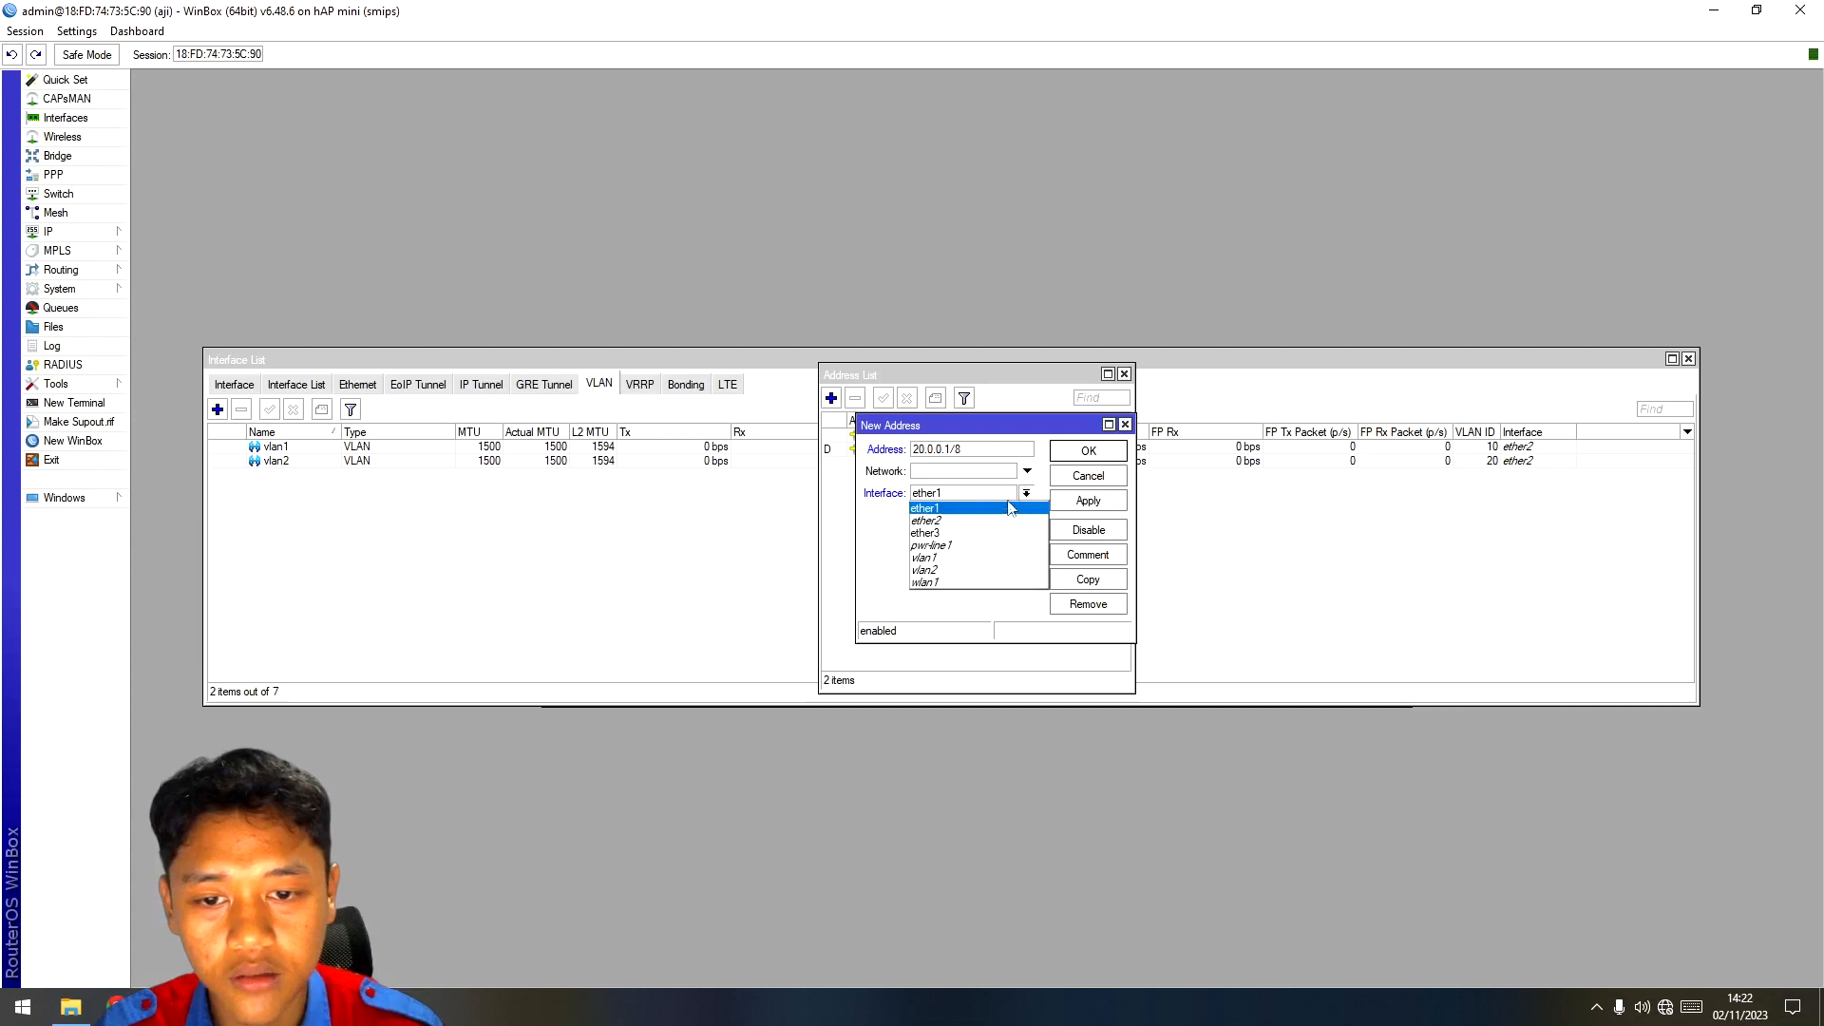
left_click(968, 576)
left_click(1079, 500)
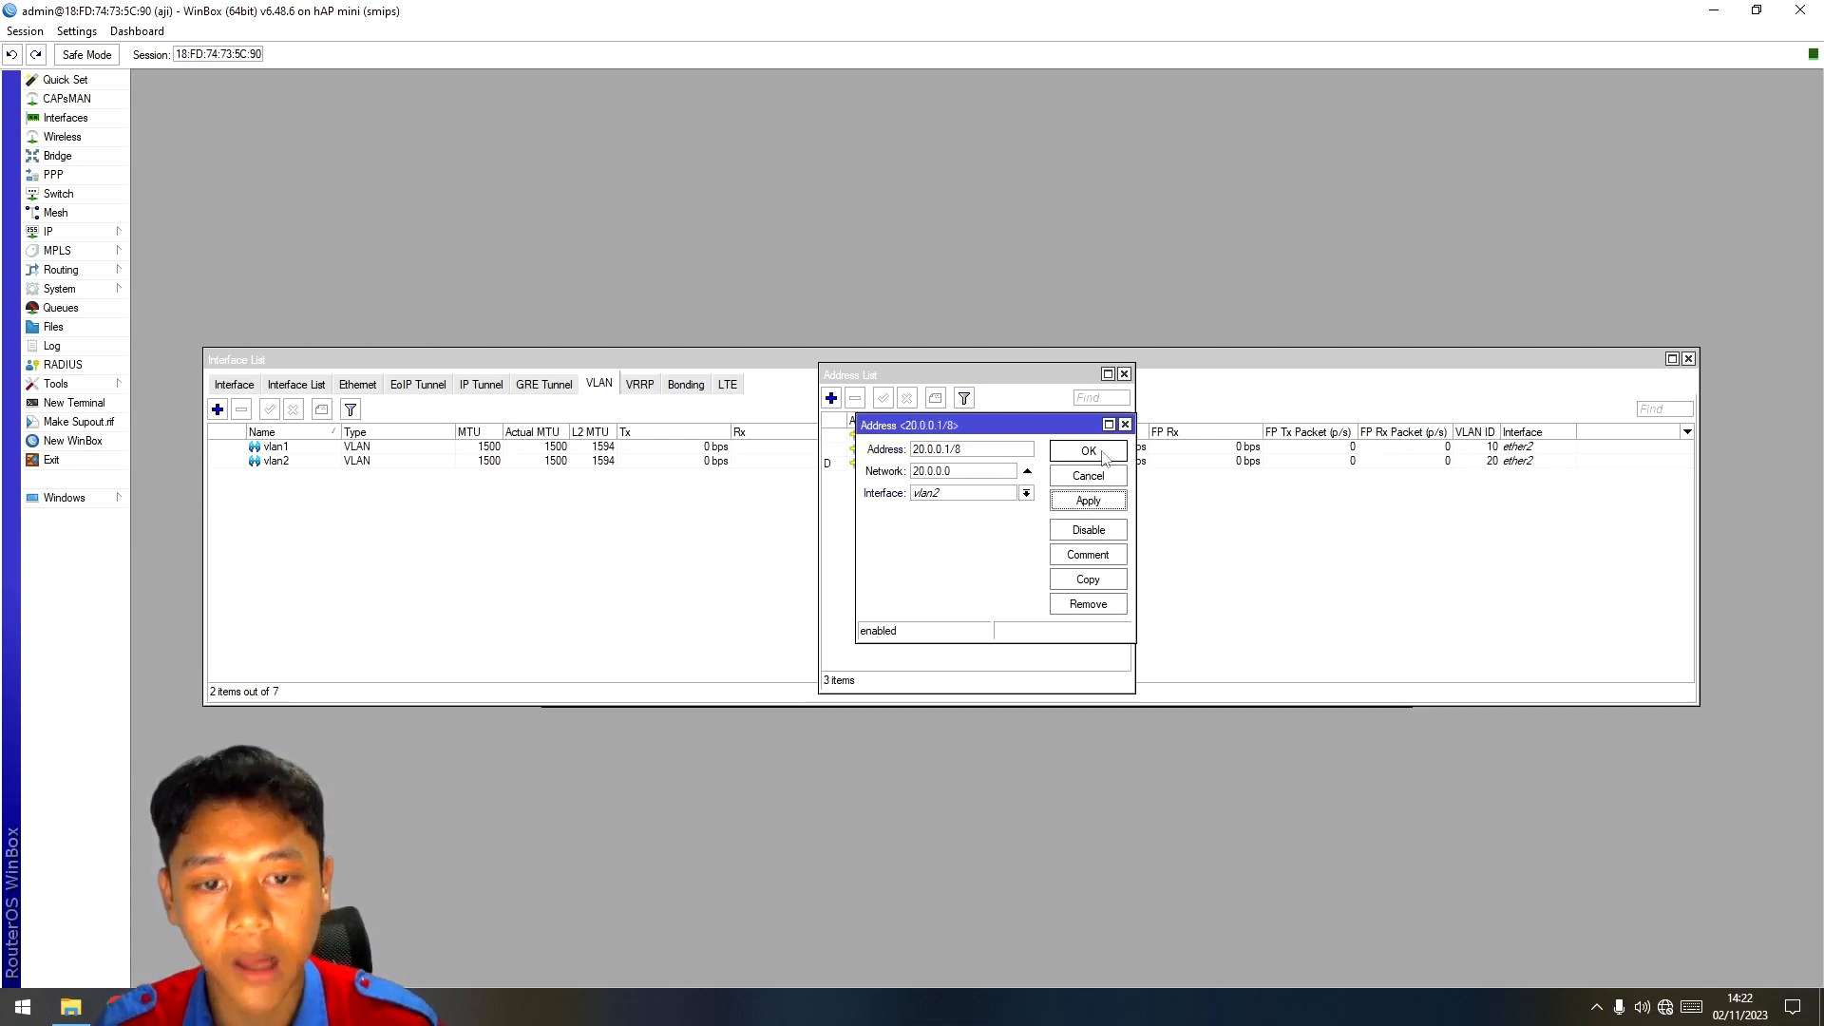
left_click(1088, 451)
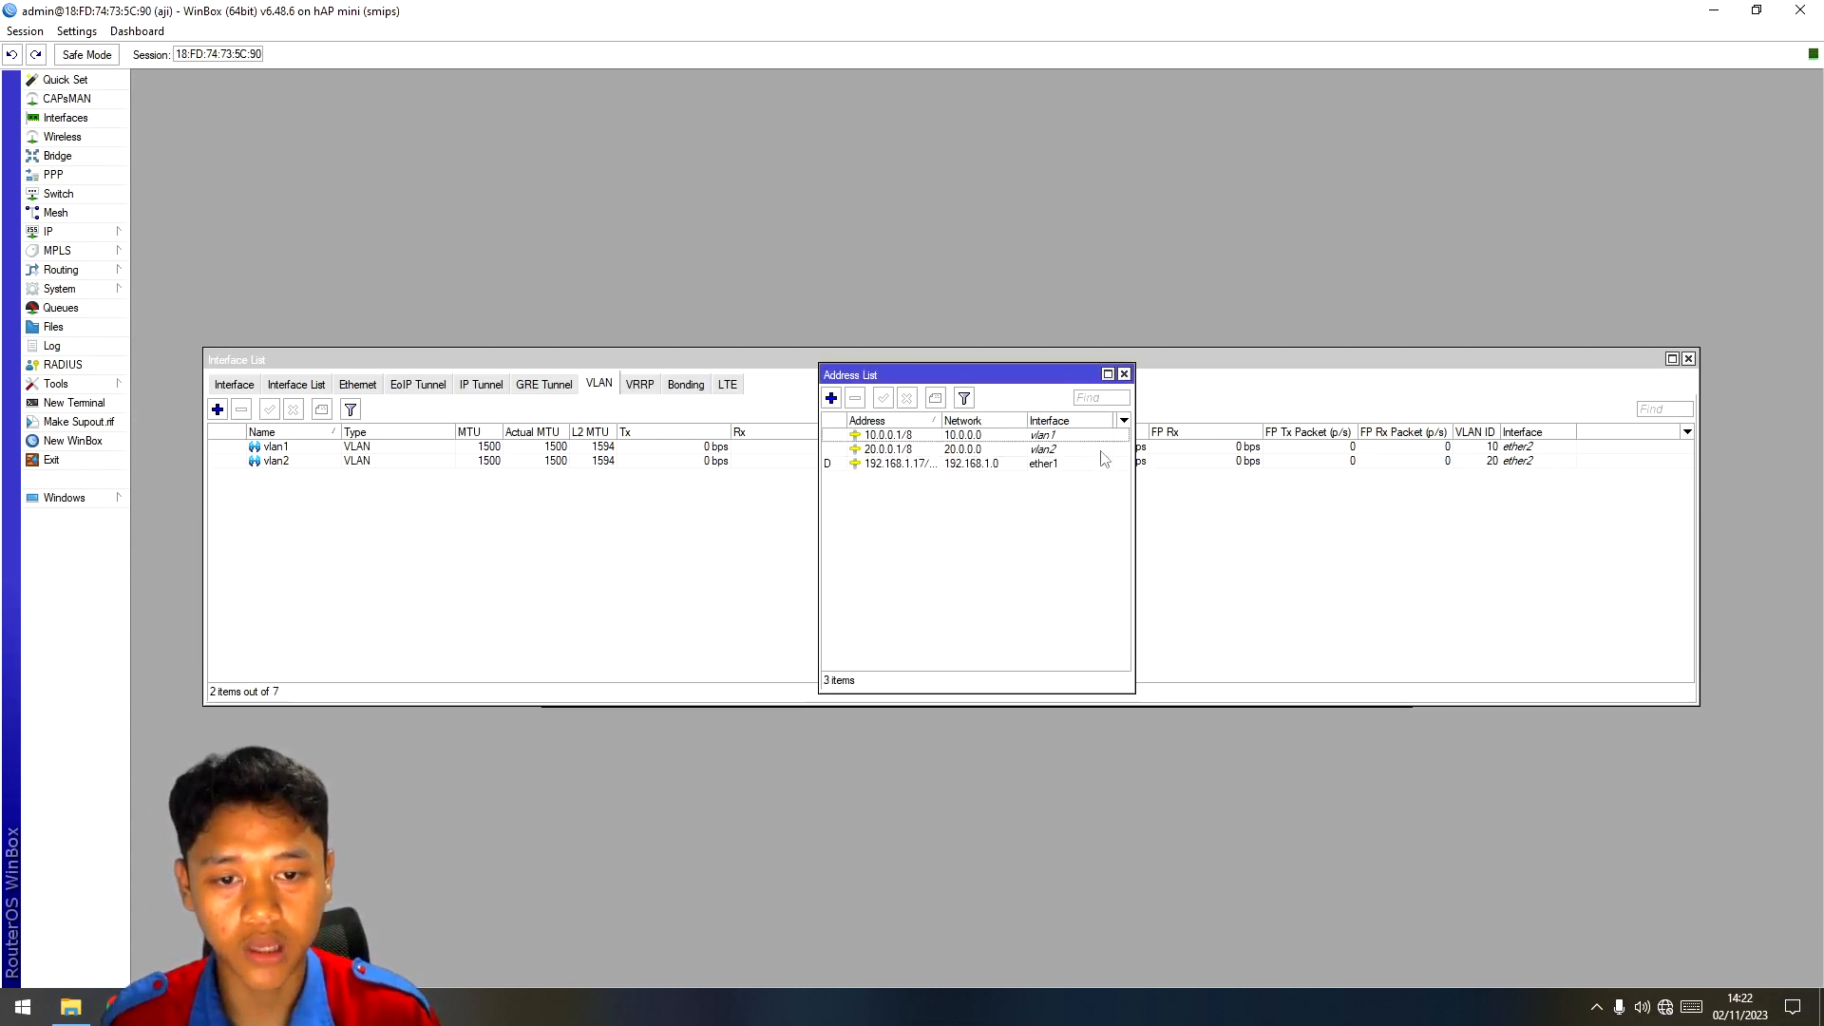
left_click(1124, 374)
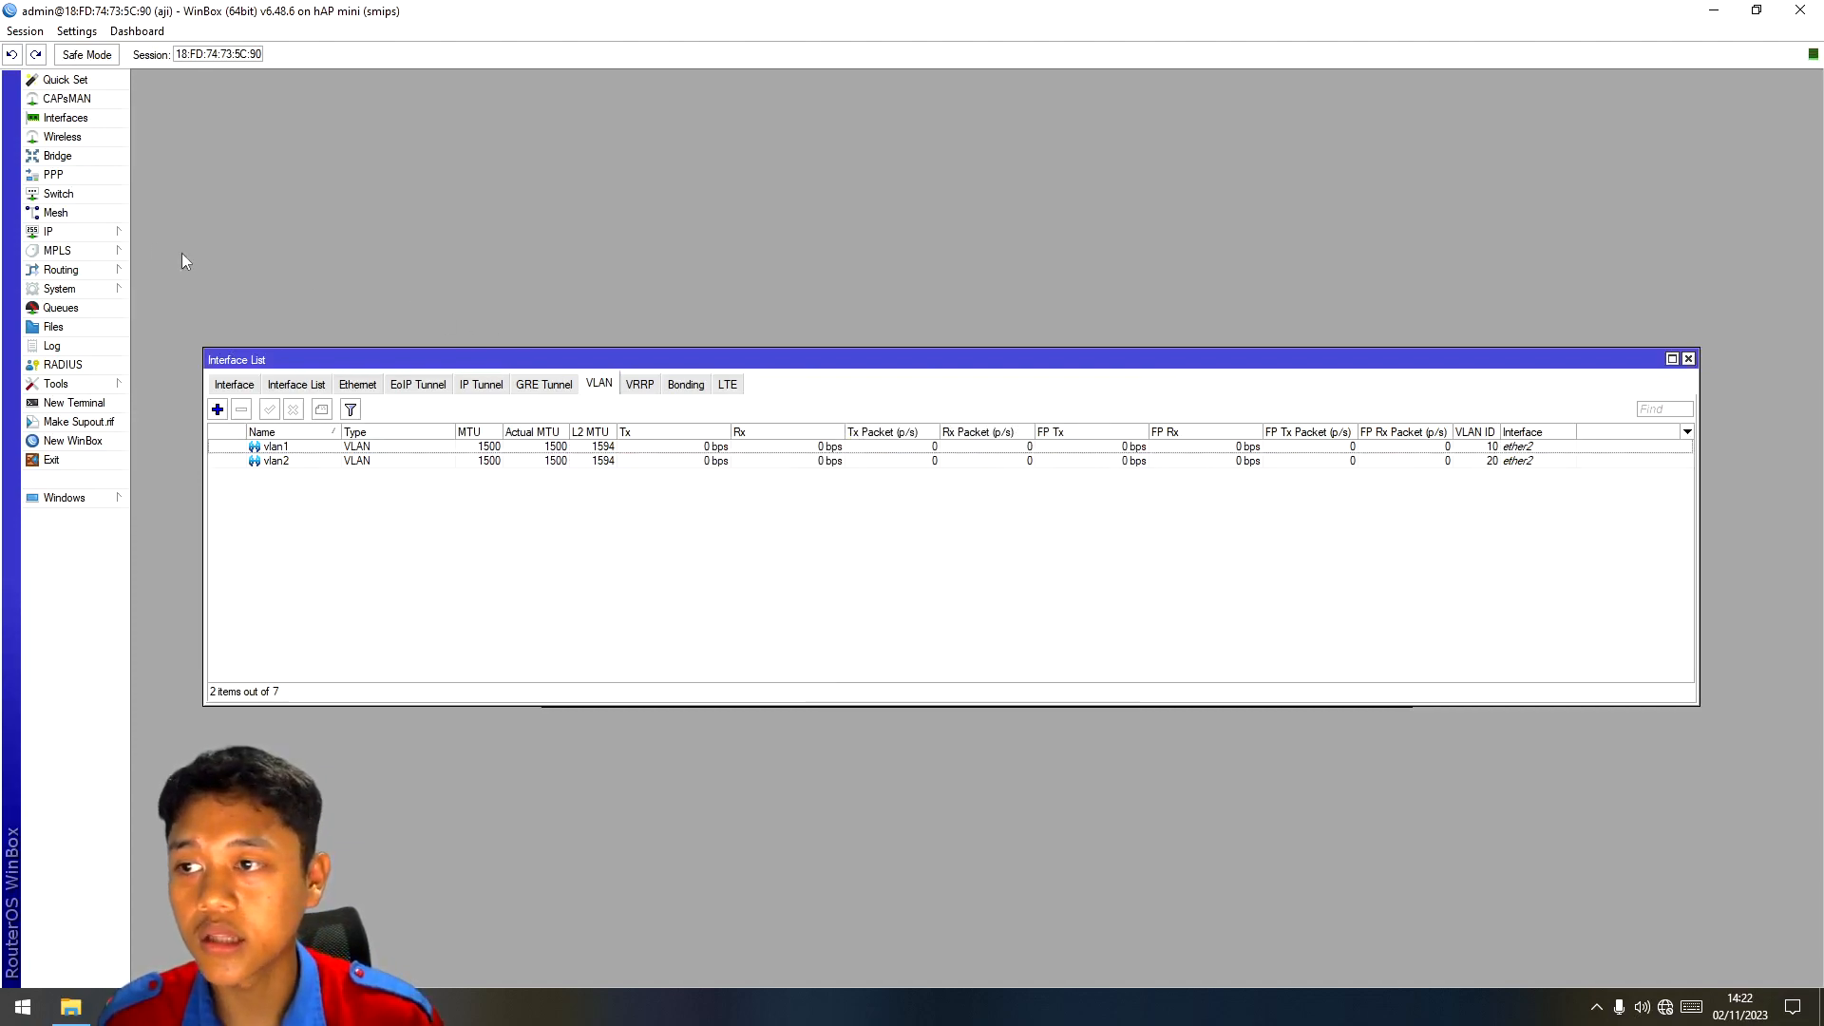
Step: Set up a DHCP server on vlan1 with the setup wizard, accepting all suggested values including the 00:10:00 lease time
left_click(57, 232)
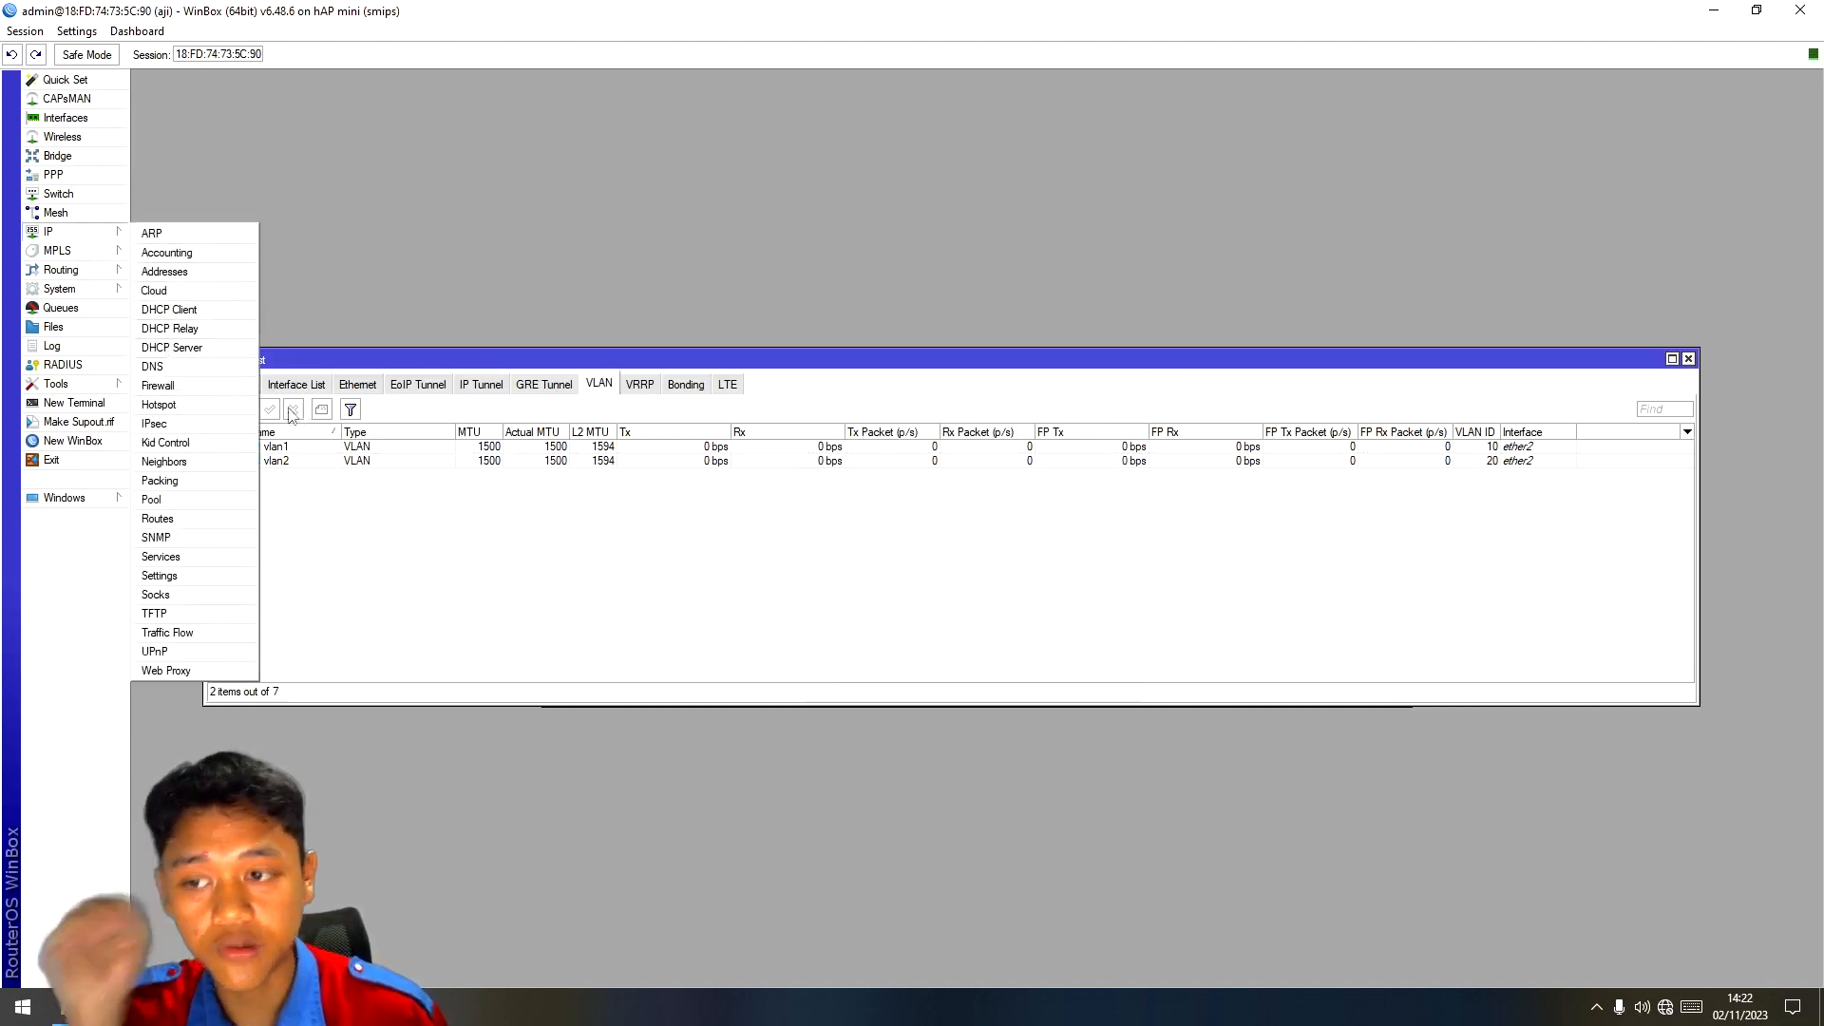
left_click(237, 349)
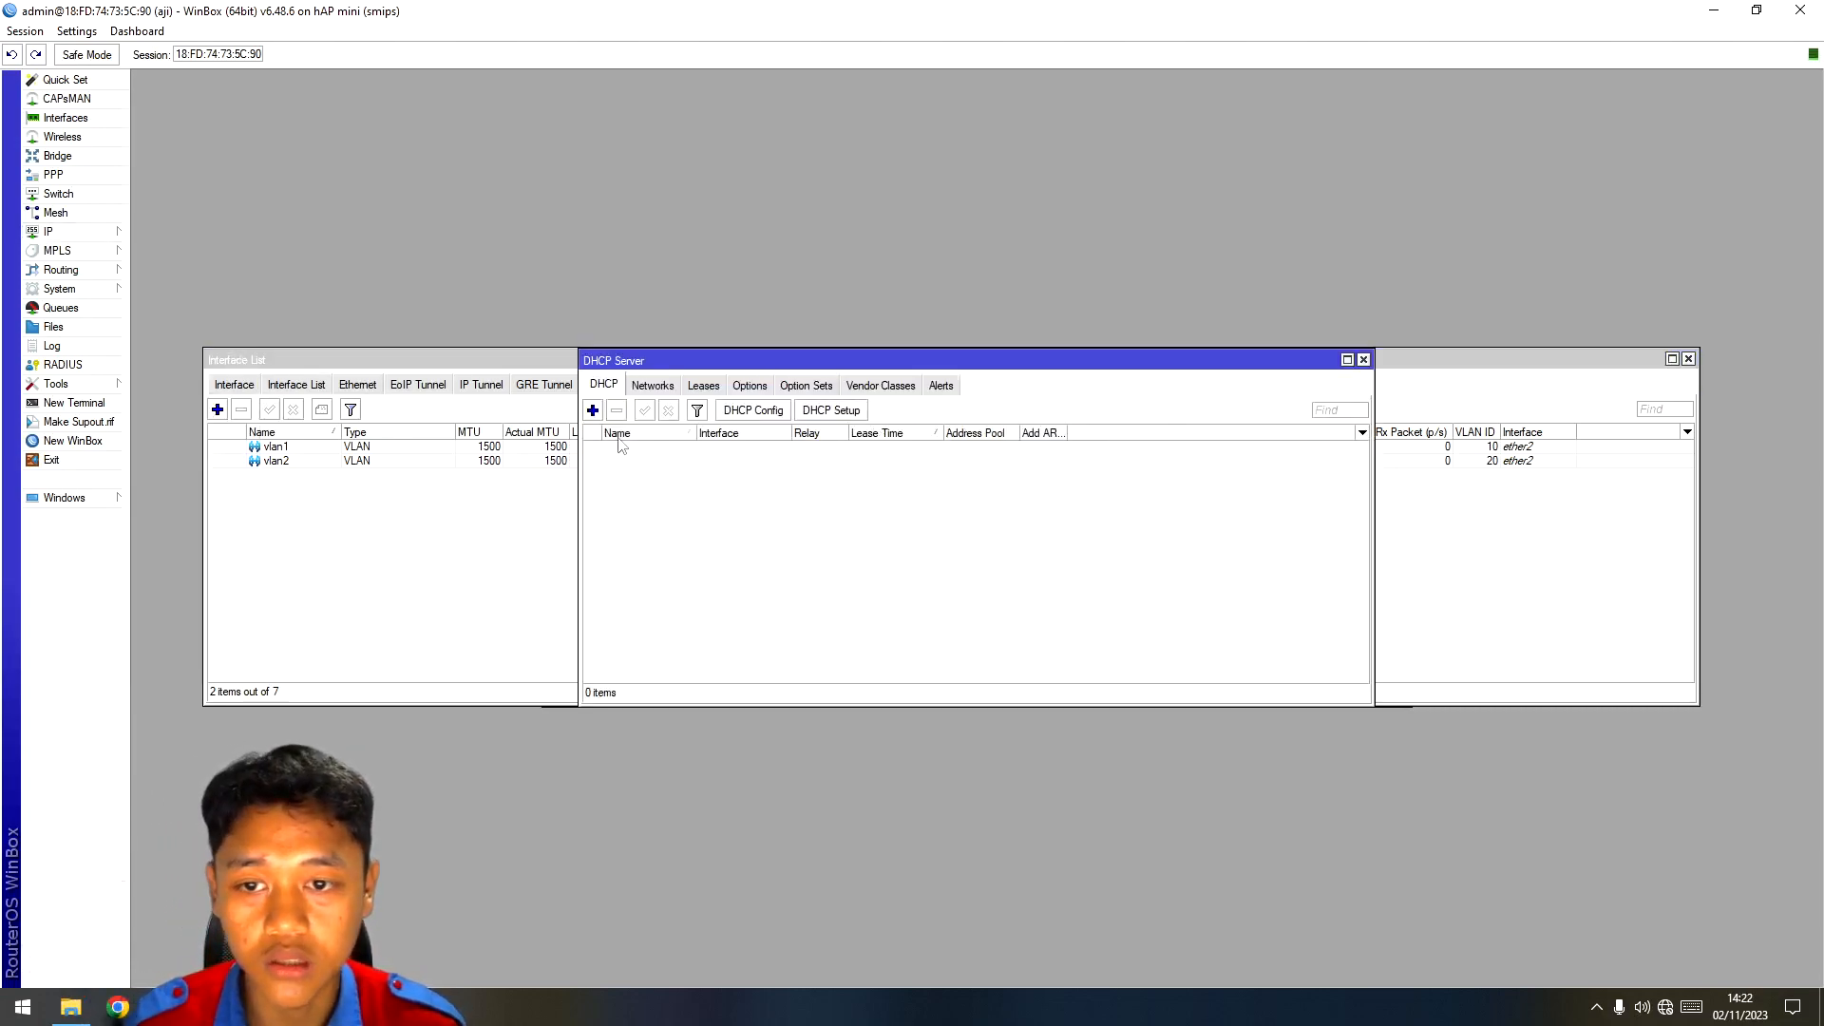
left_click(853, 416)
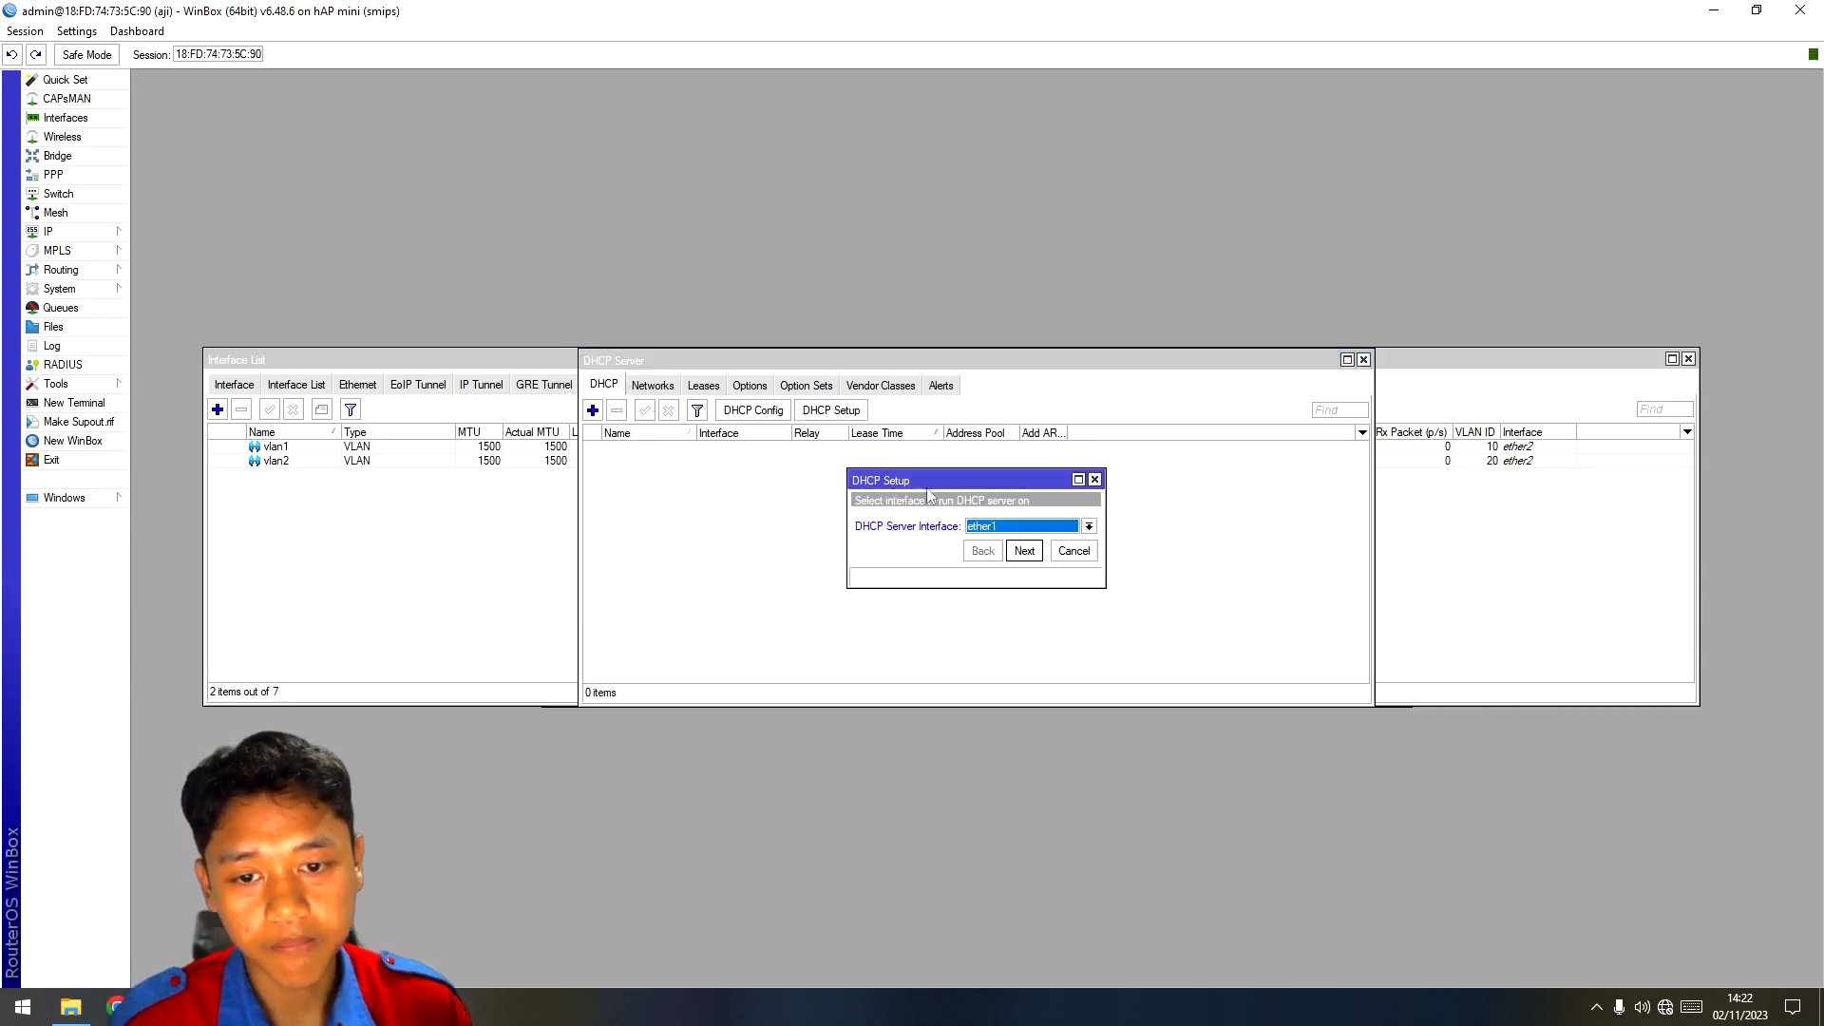
left_click(1089, 528)
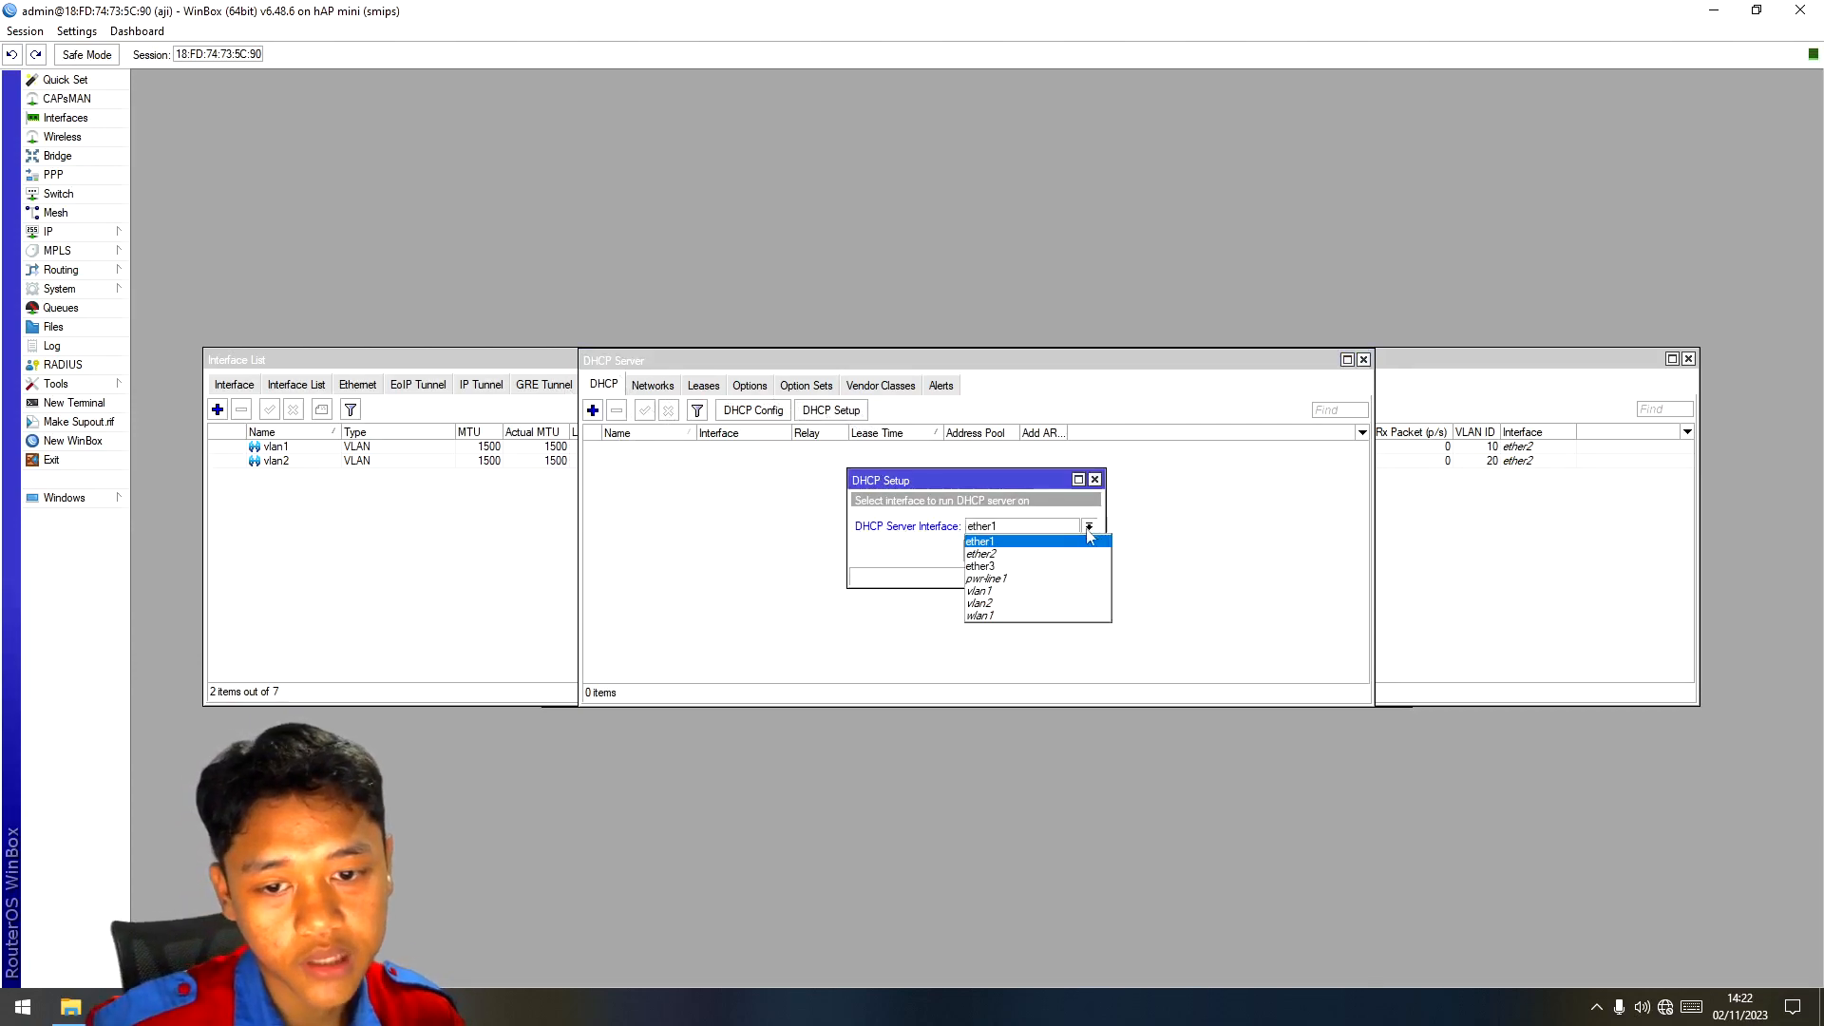
left_click(1017, 598)
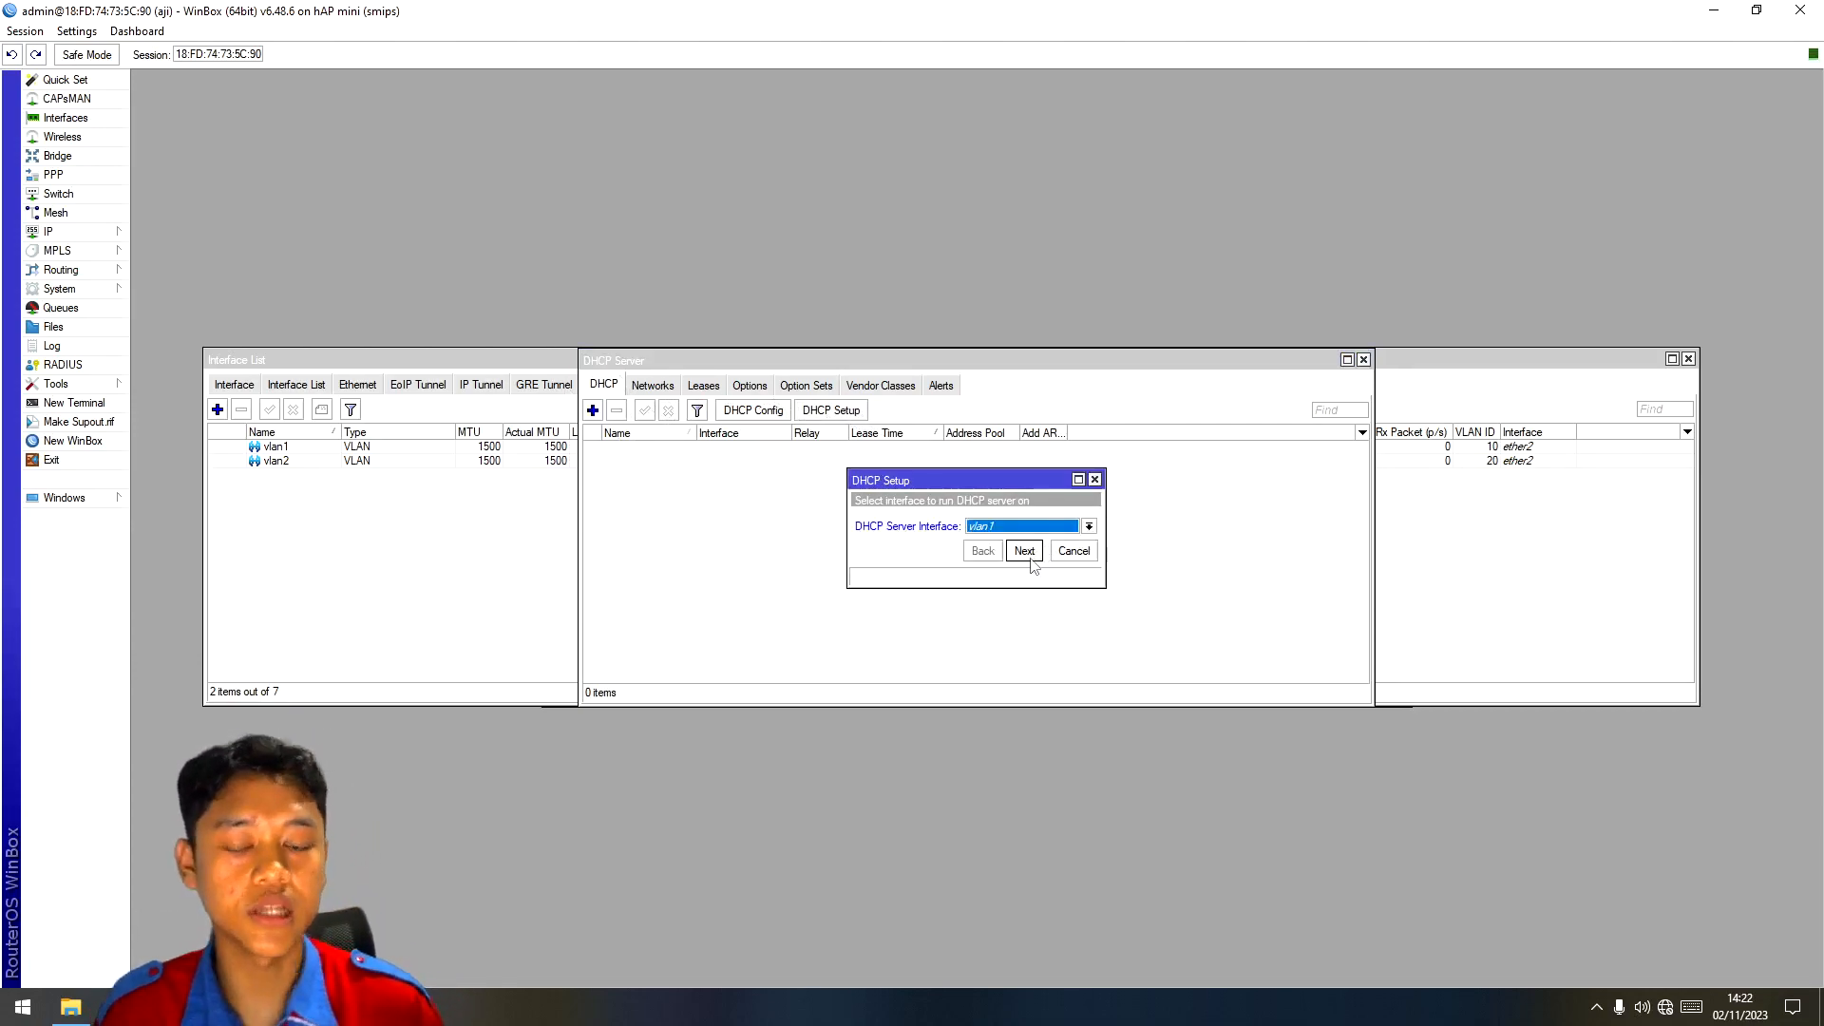
left_click(1024, 551)
left_click(1024, 551)
left_click(1025, 552)
left_click(1025, 551)
left_click(1024, 551)
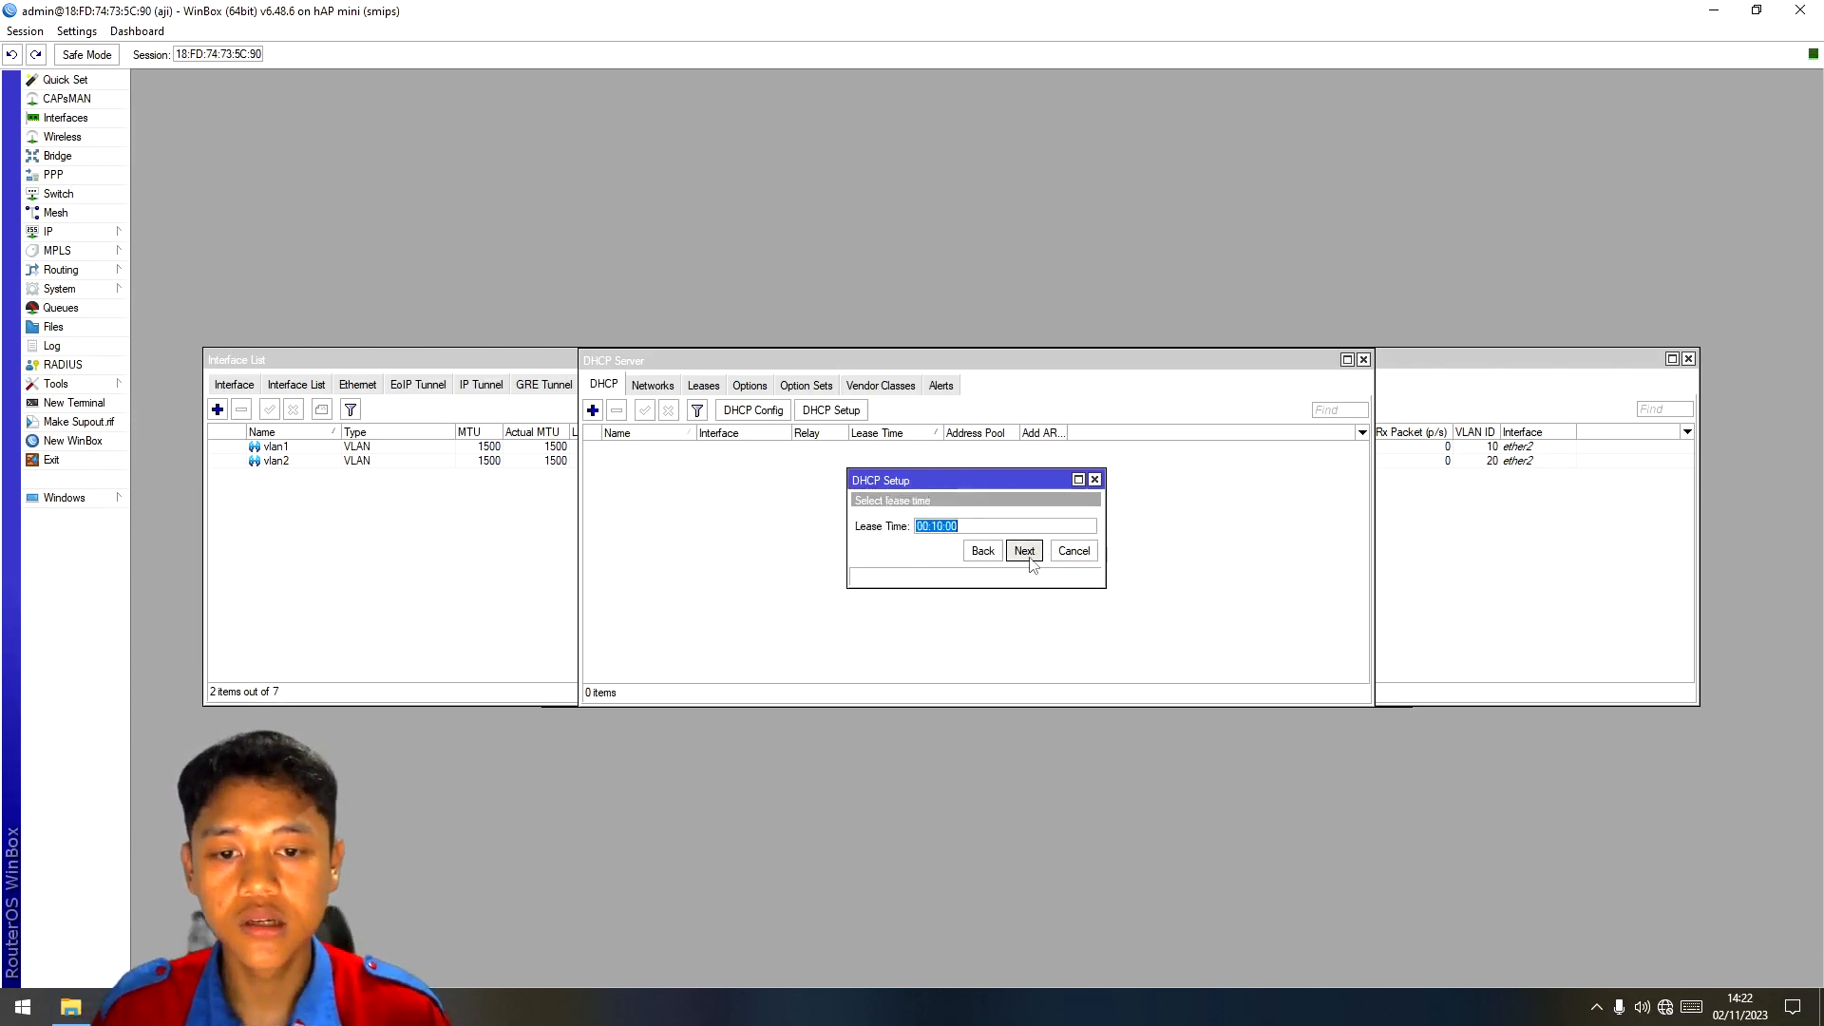
left_click(1024, 552)
left_click(978, 522)
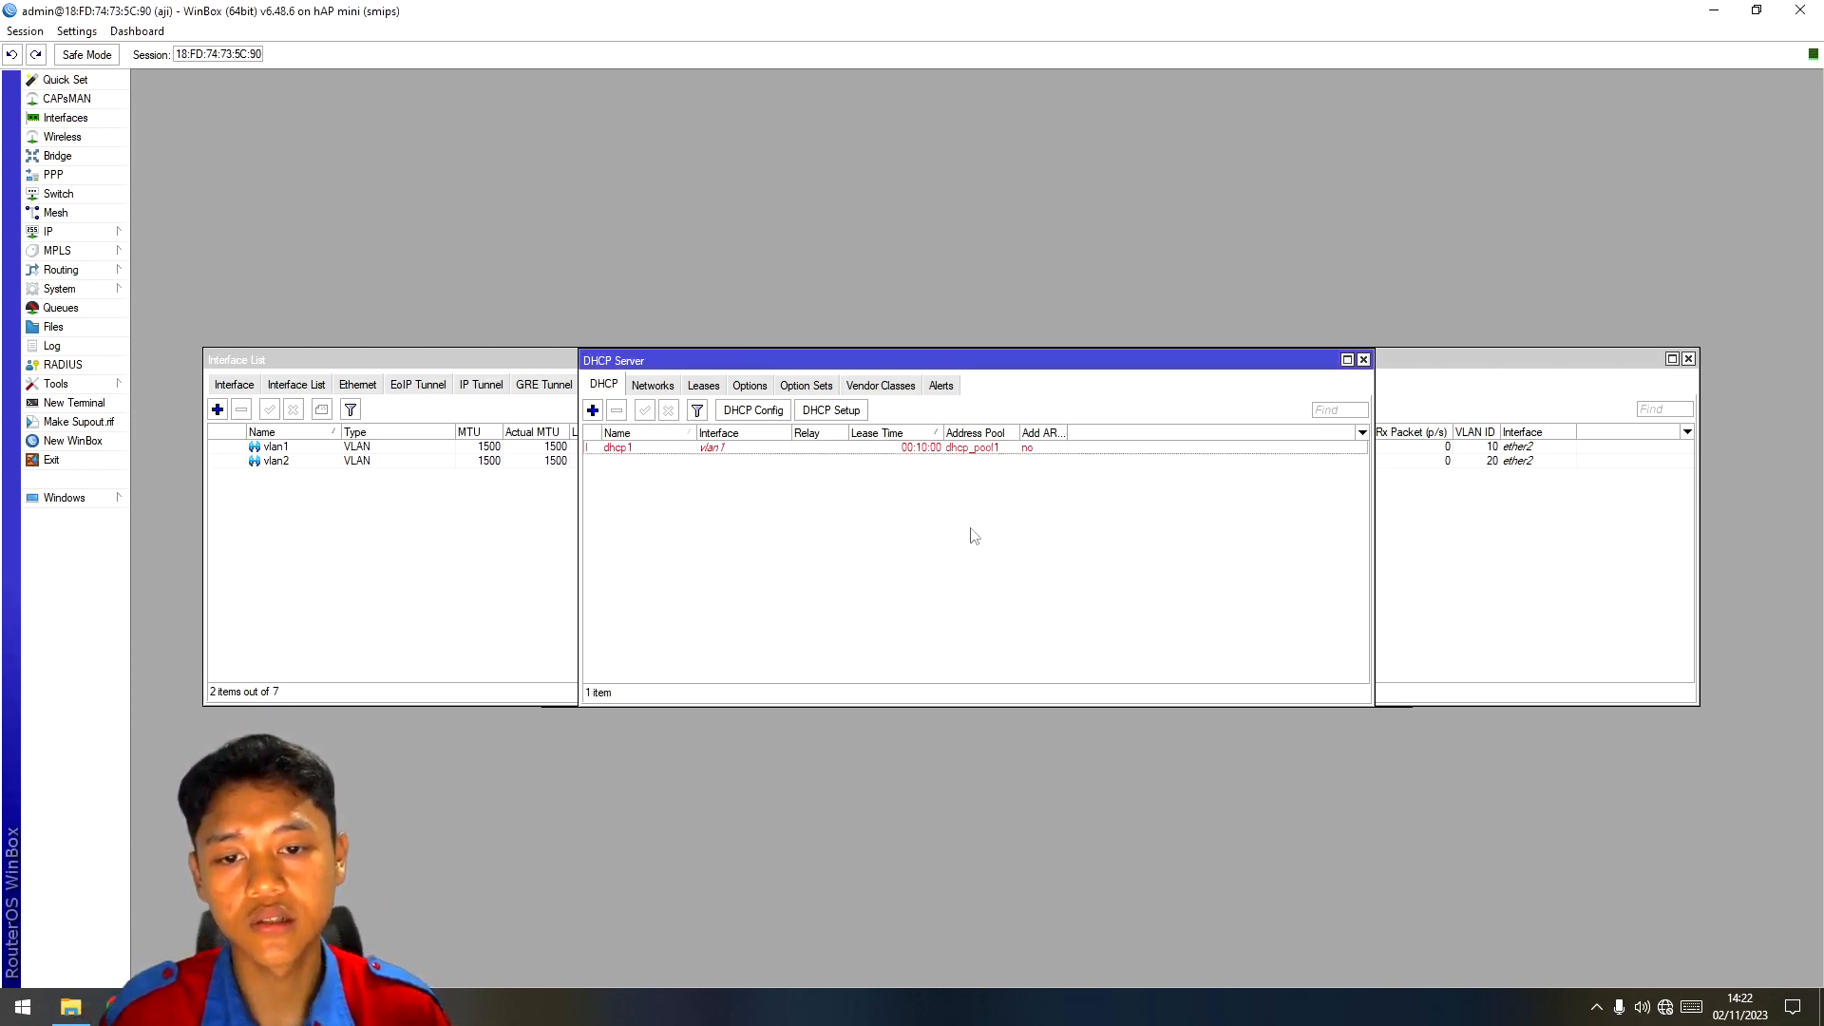
Step: Set up a second DHCP server on vlan2 with the setup wizard, accepting all suggested values
left_click(594, 411)
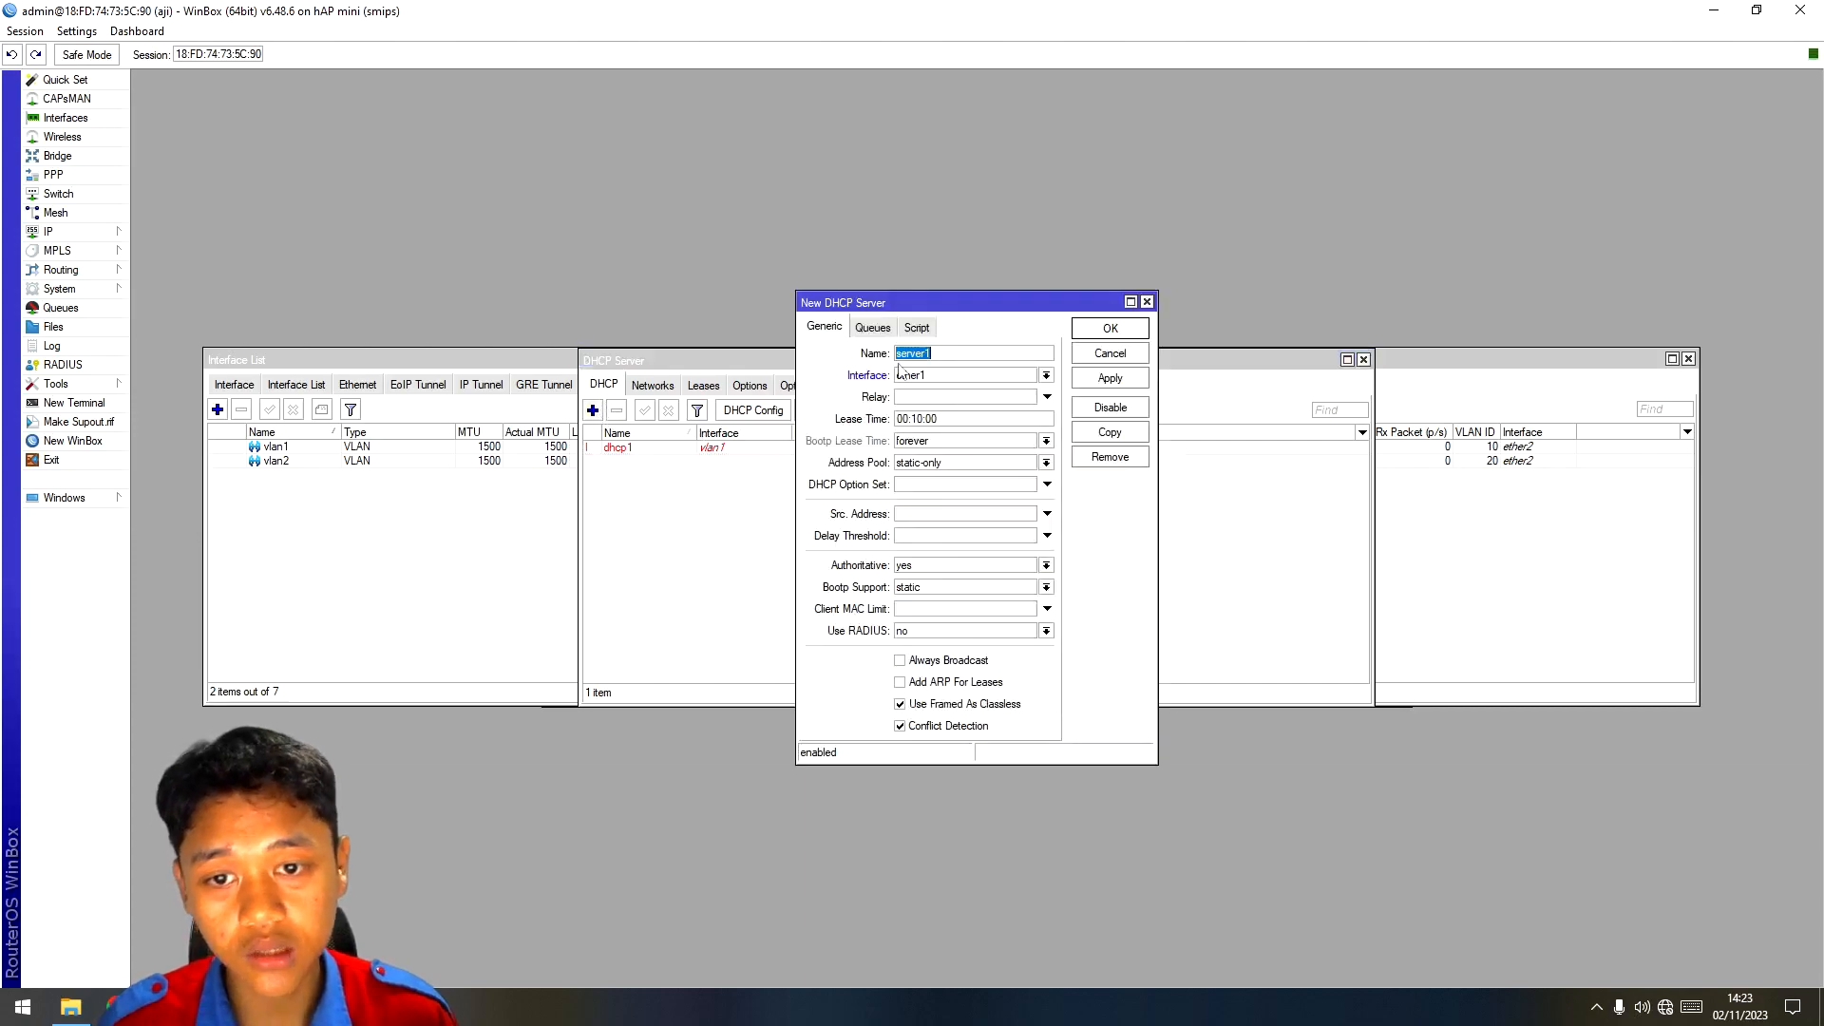
left_click(1148, 302)
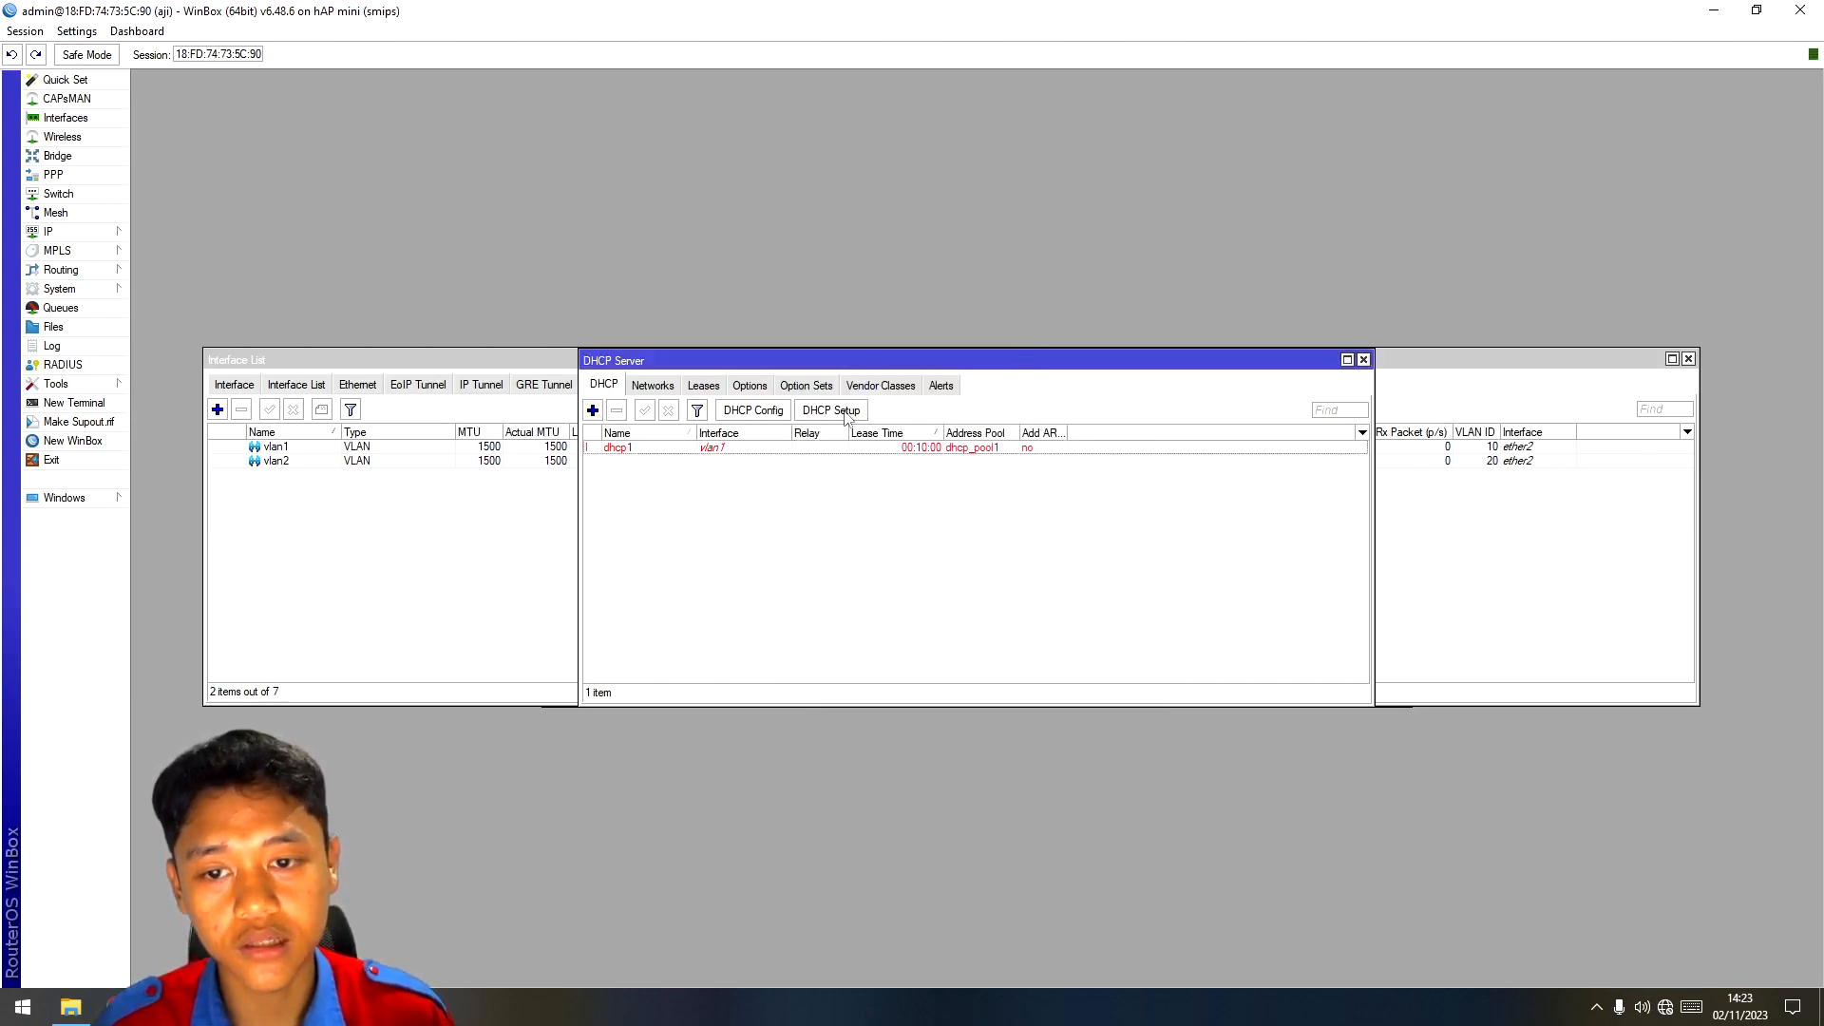
left_click(851, 416)
left_click(1089, 528)
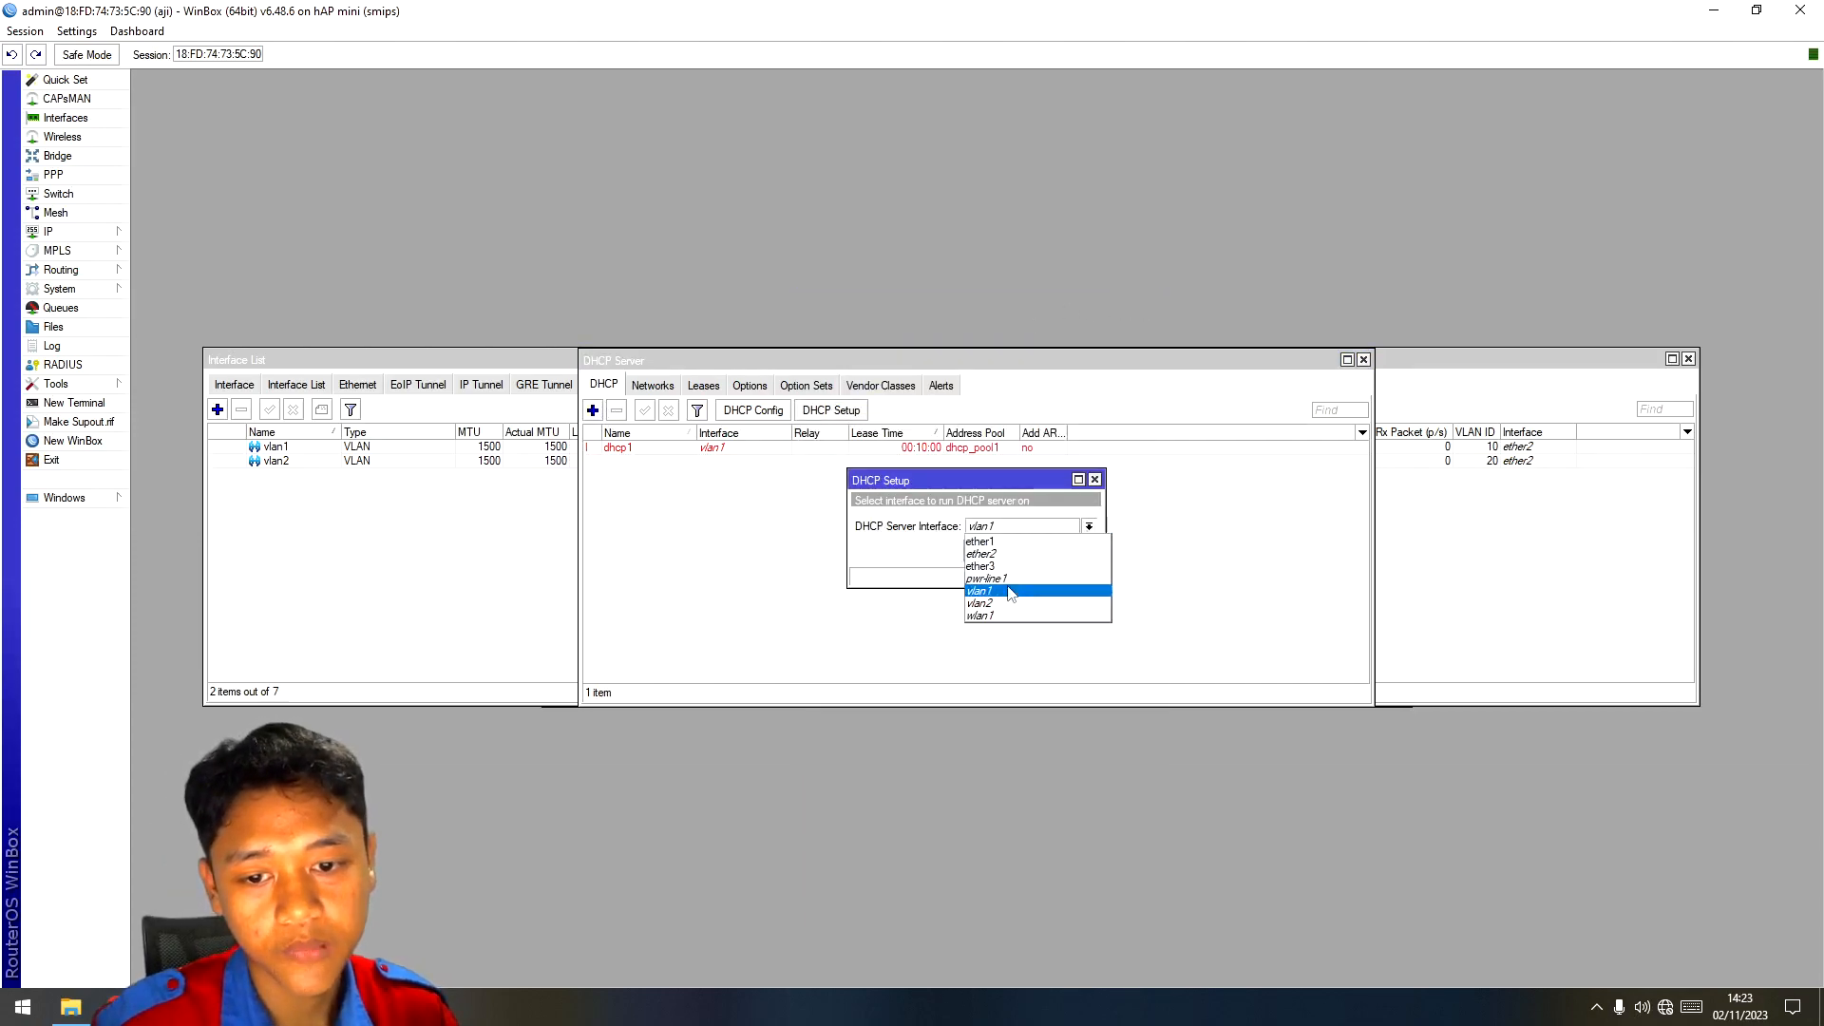
left_click(1008, 604)
left_click(1023, 552)
left_click(1024, 552)
left_click(1024, 552)
left_click(1024, 552)
left_click(1023, 552)
left_click(1023, 552)
left_click(986, 523)
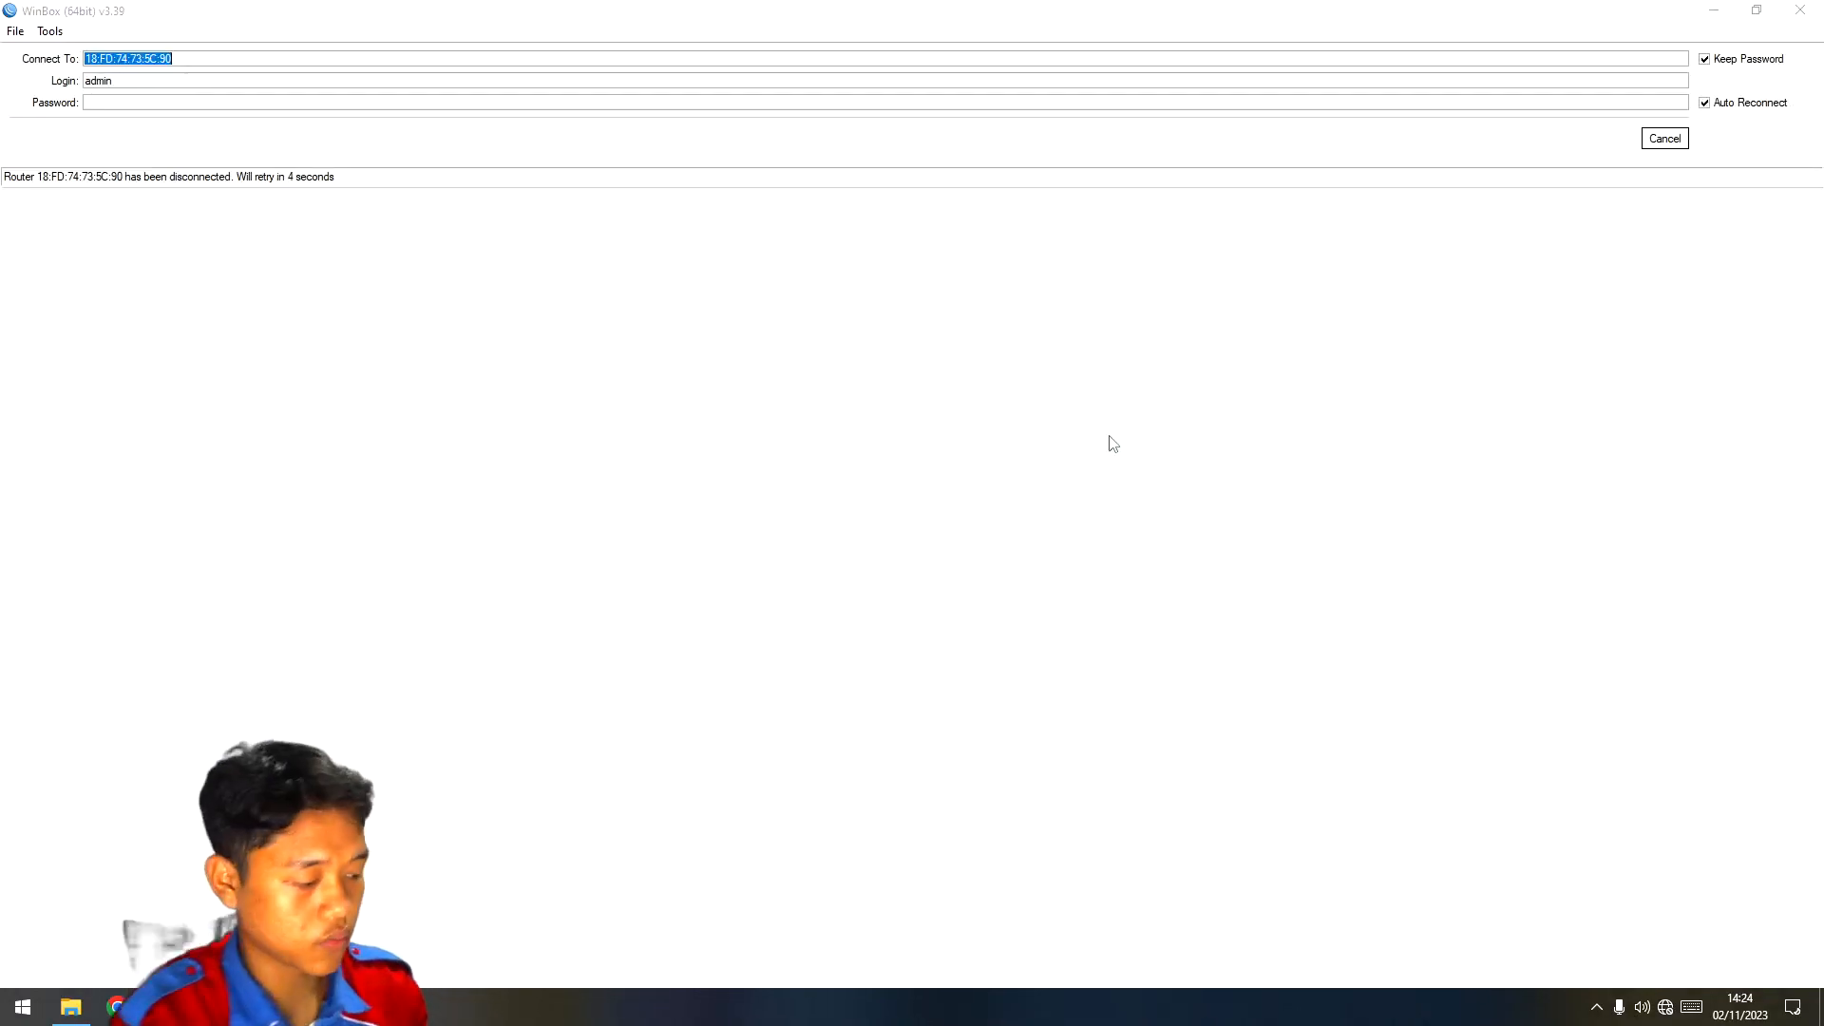
Step: Cancel reconnecting to the first router, connect to the neighbouring RB941-2nD as admin, and dismiss its password change request and interface list
left_click(1677, 138)
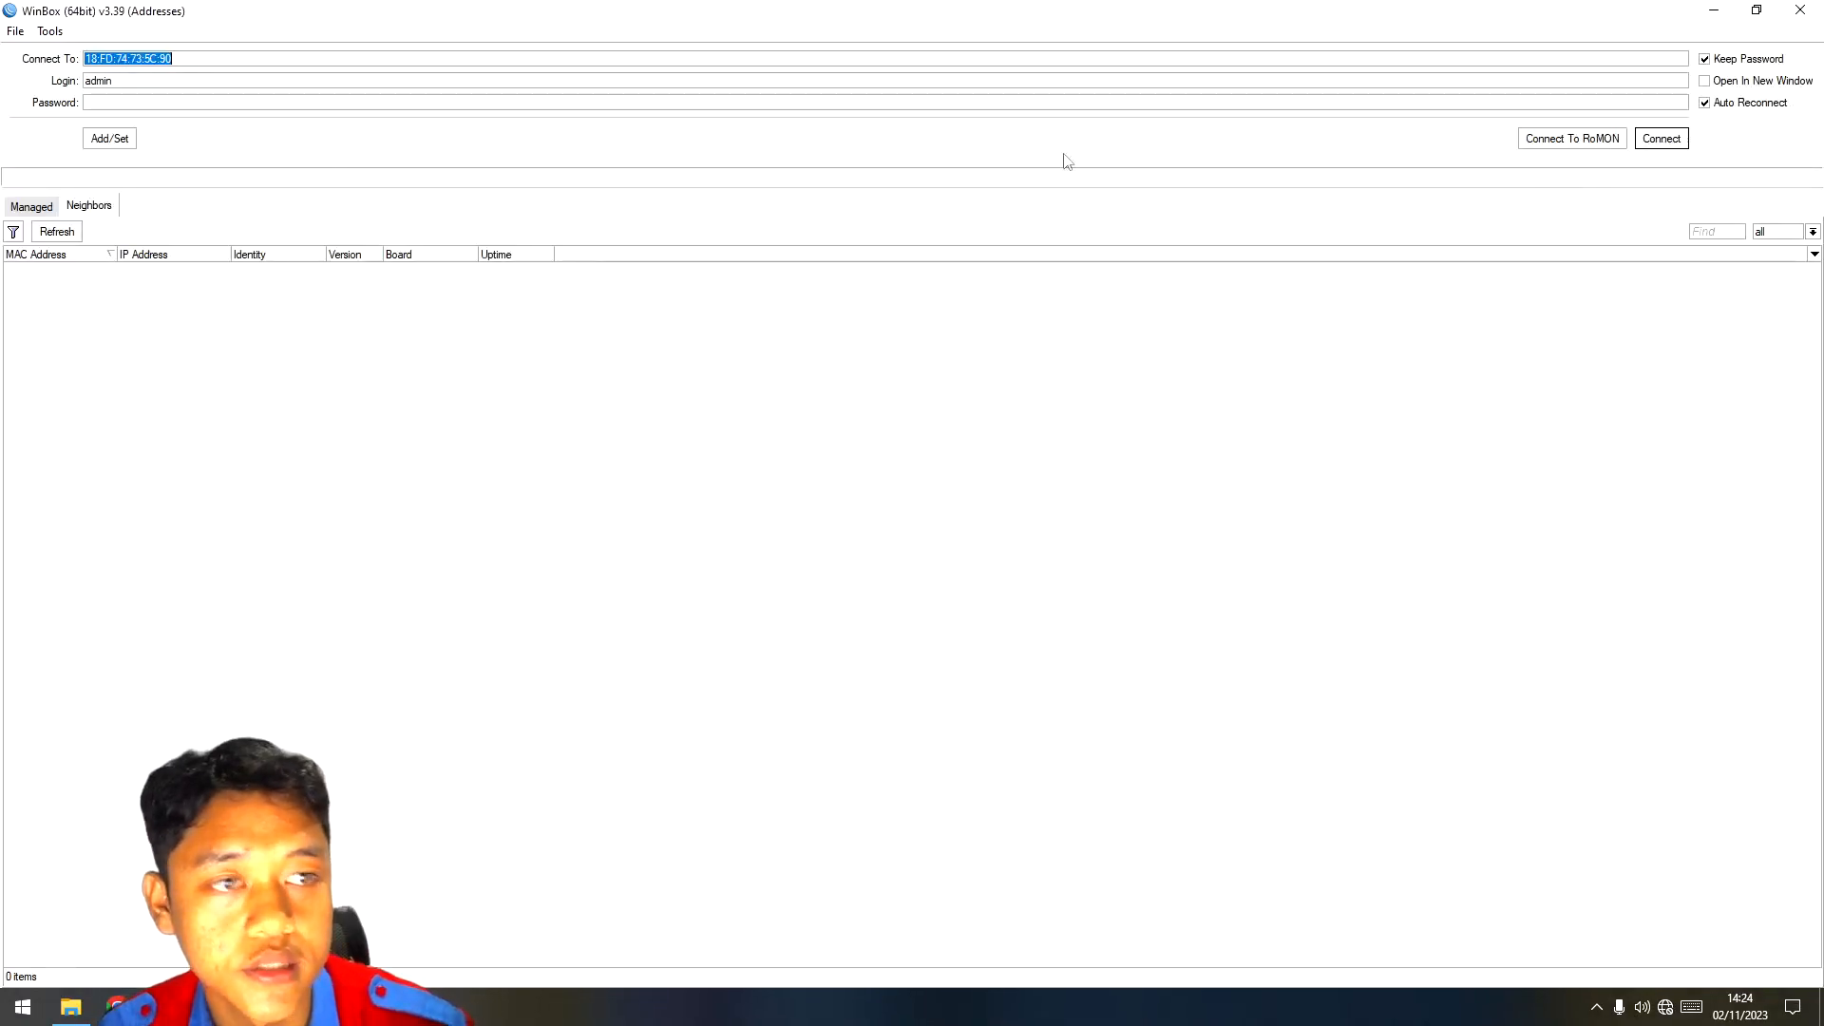
left_click(148, 284)
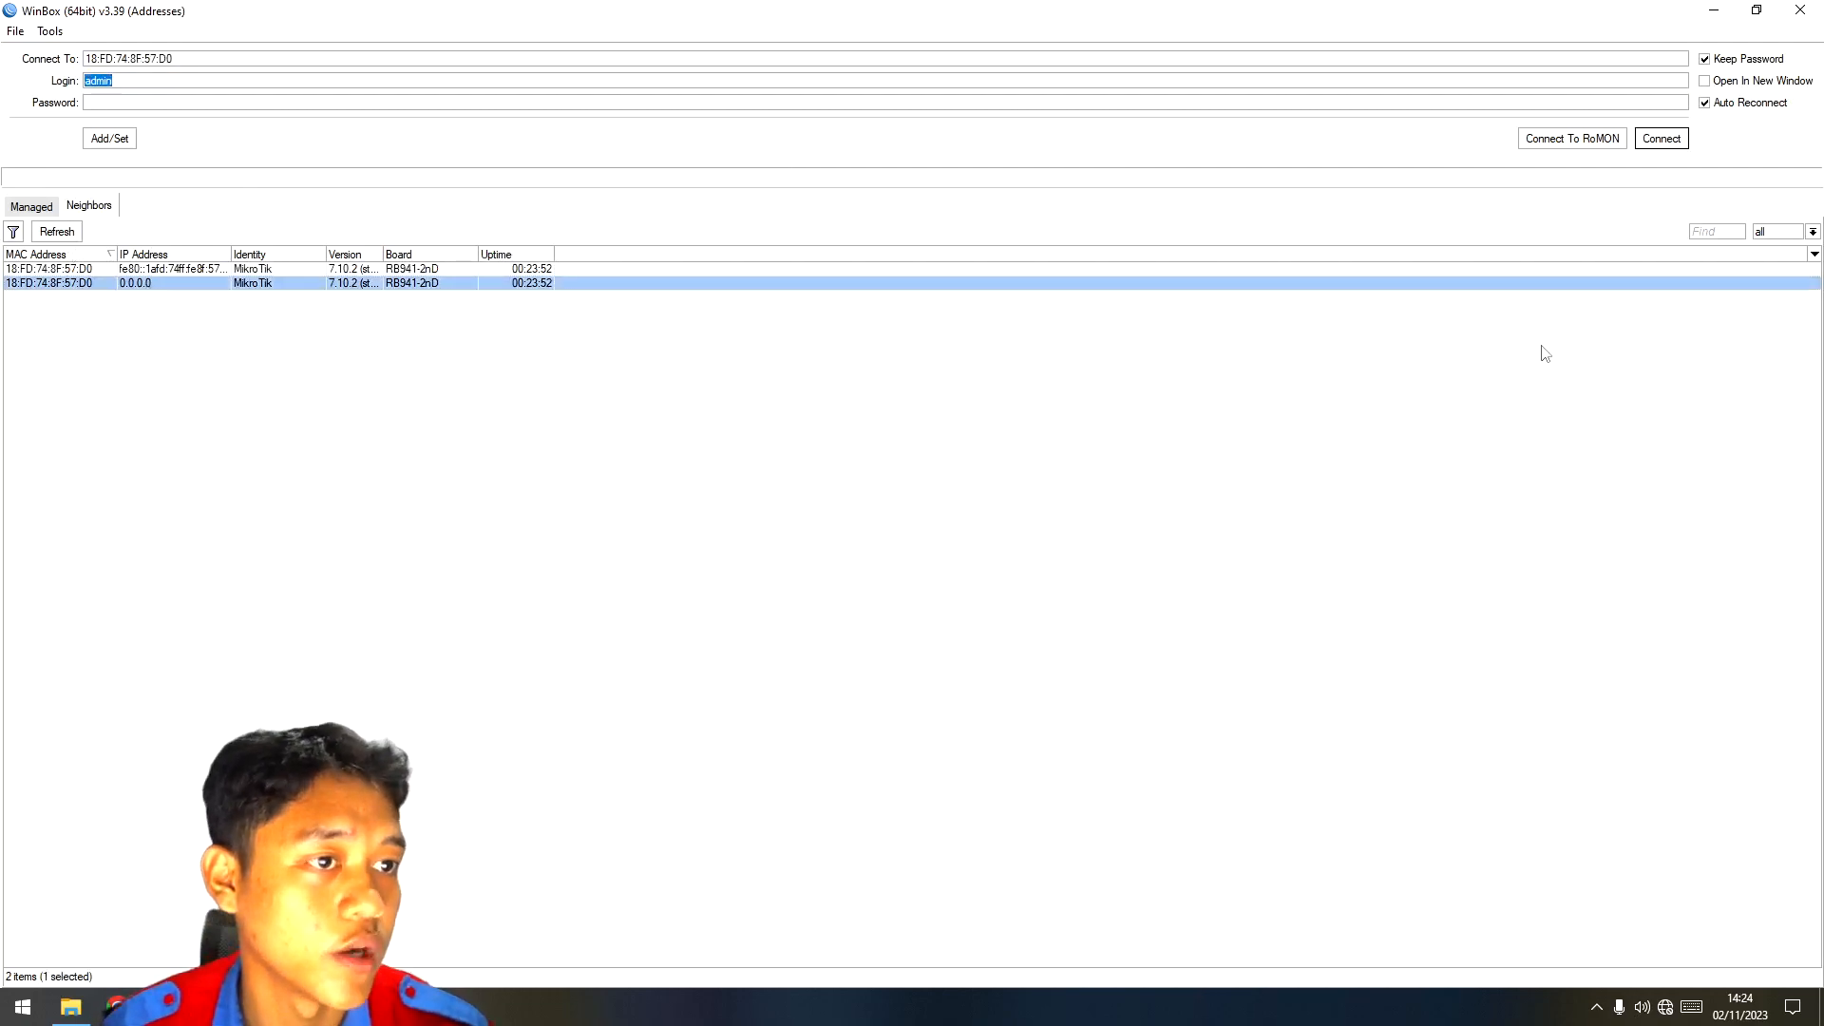
left_click(1658, 142)
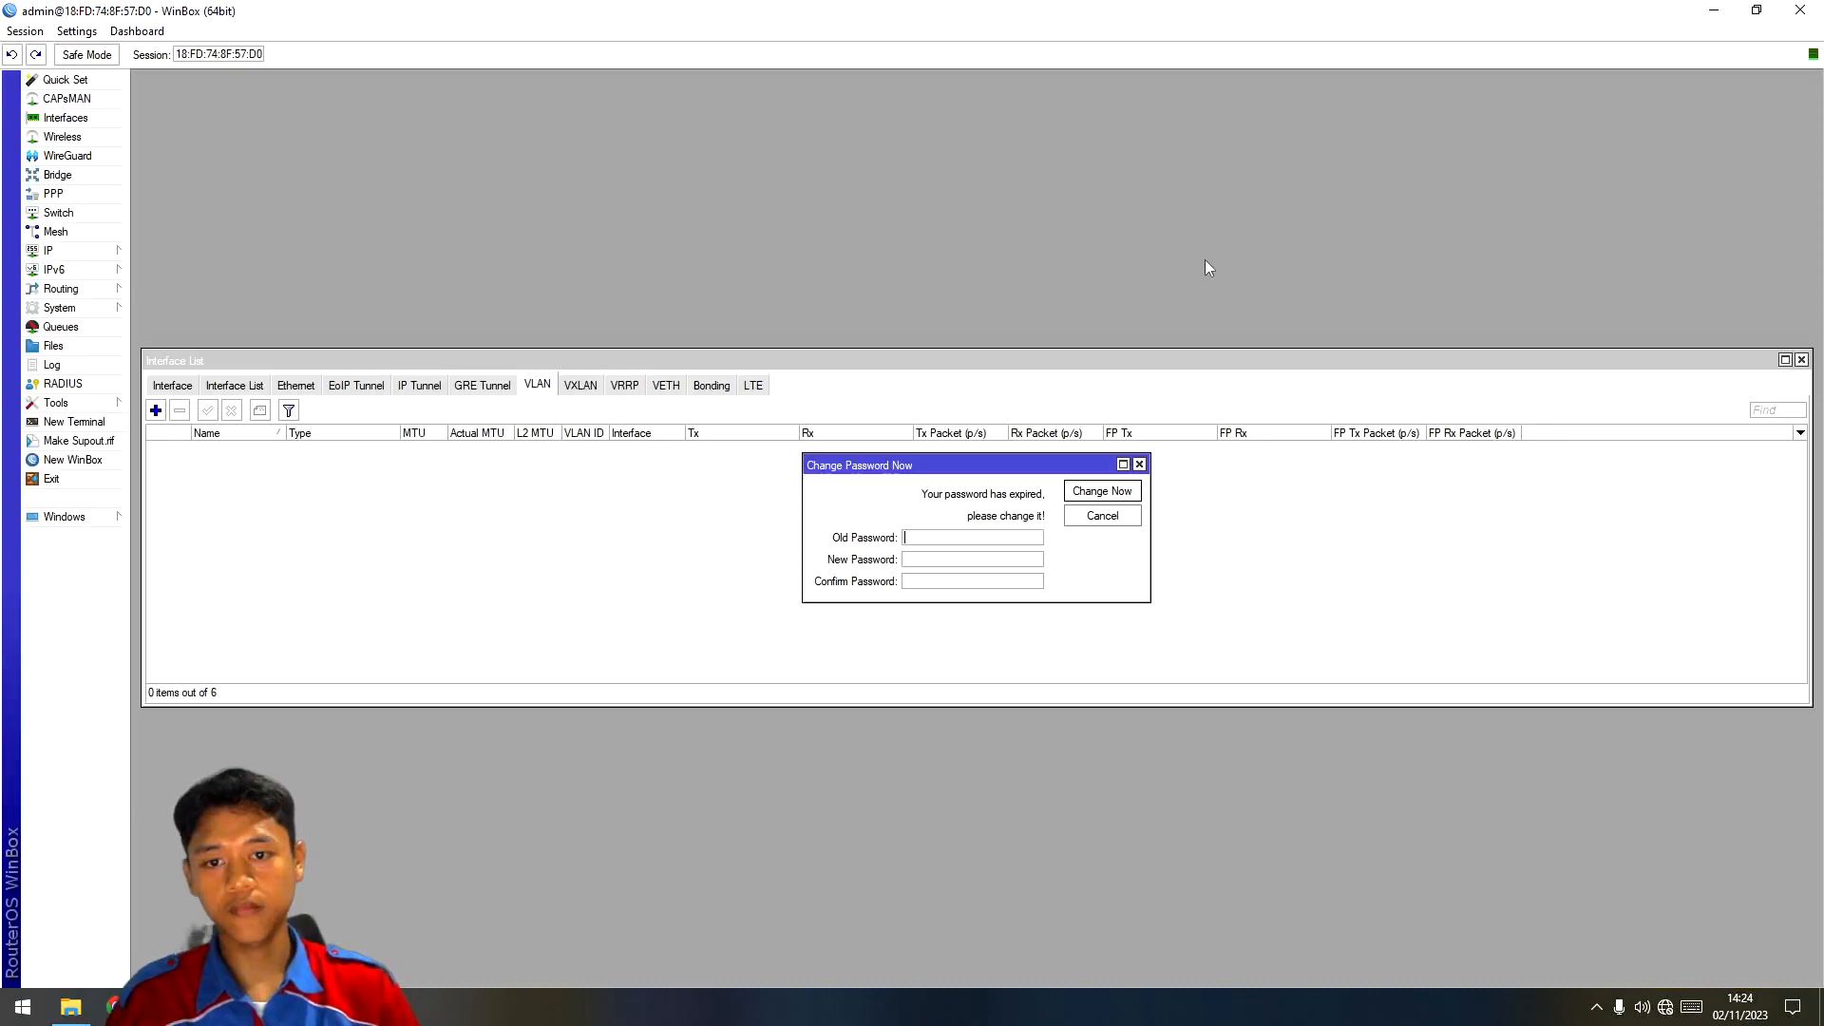
left_click(1139, 463)
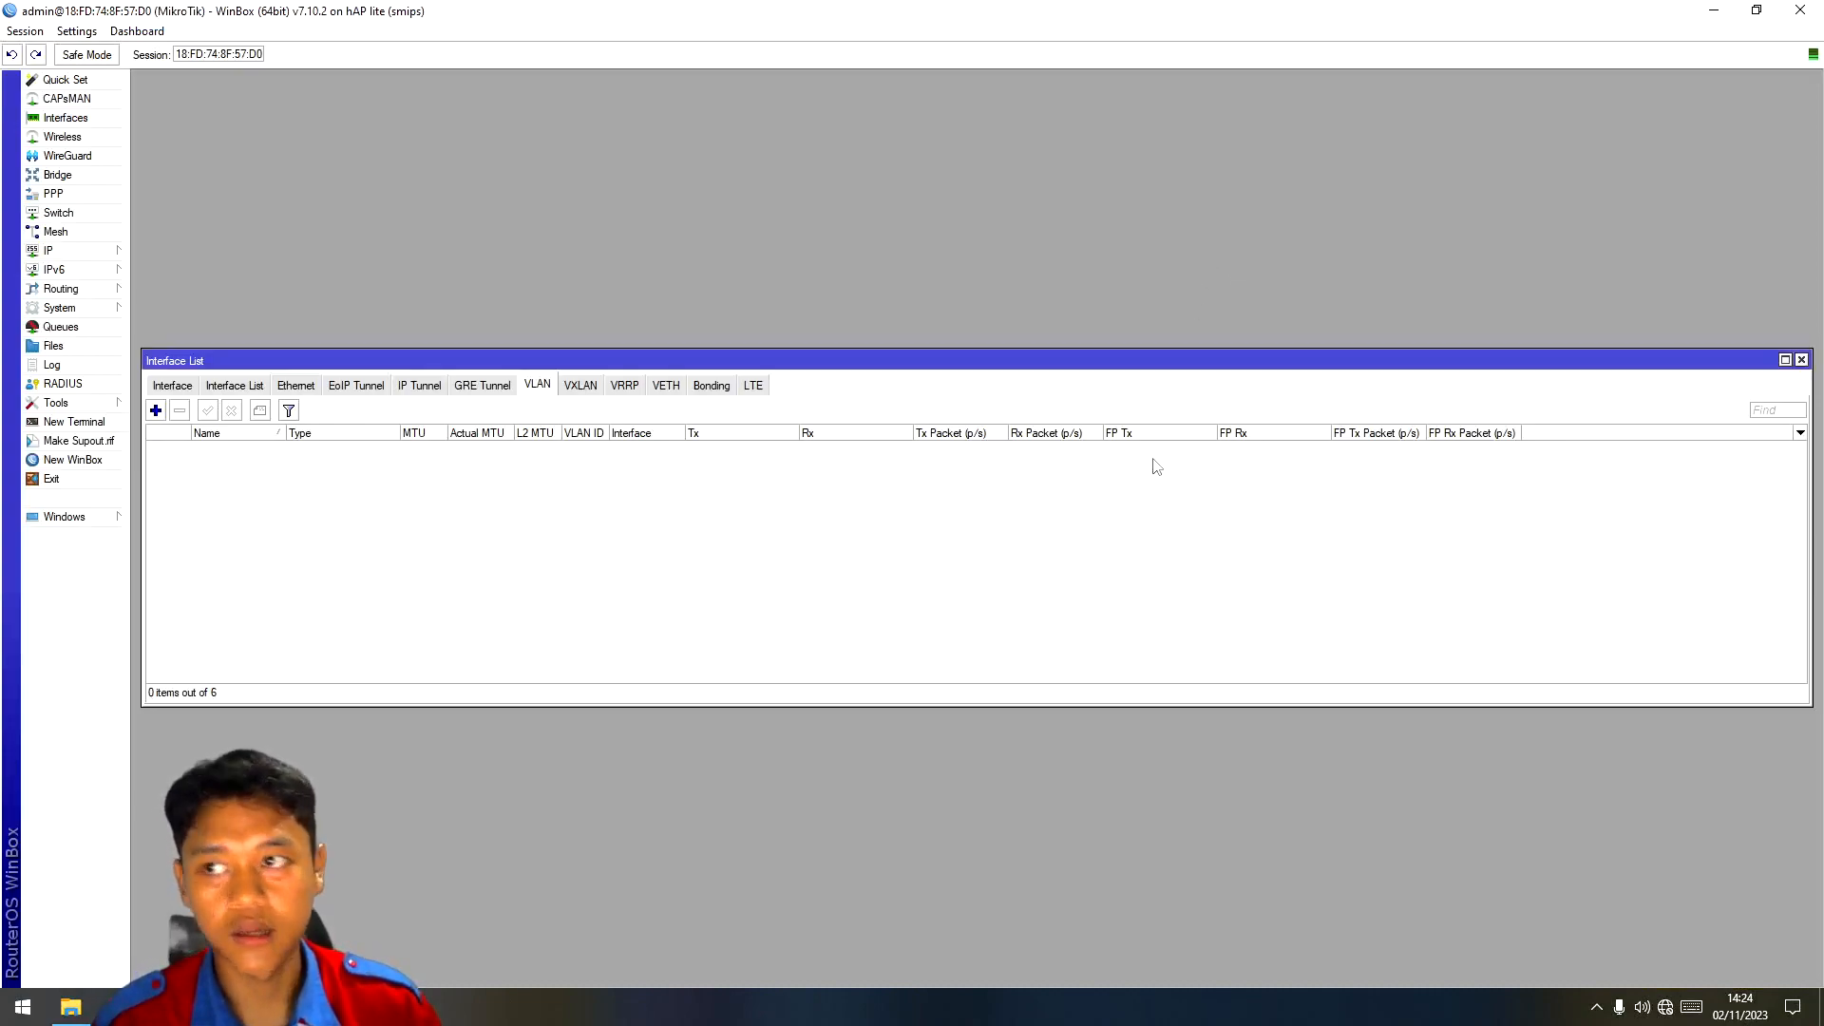
left_click(1800, 360)
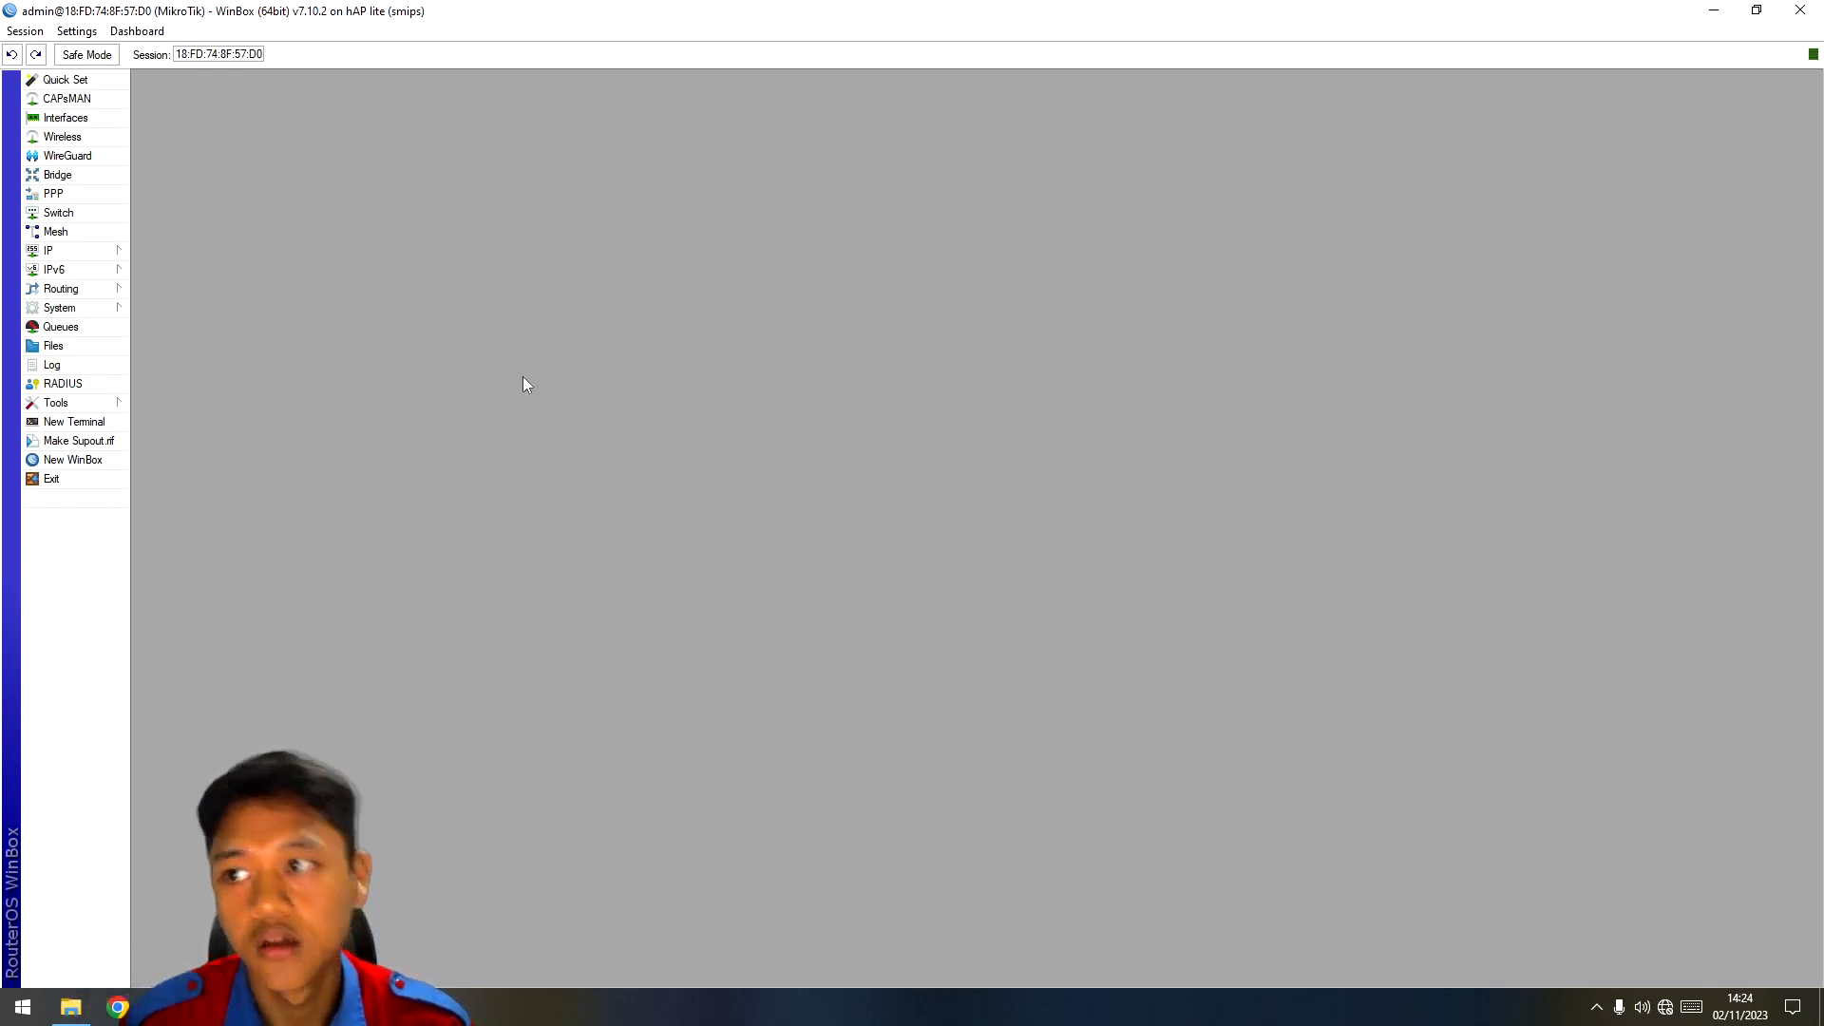
Step: Create a bridge interface named bridge1 with the default settings
left_click(88, 178)
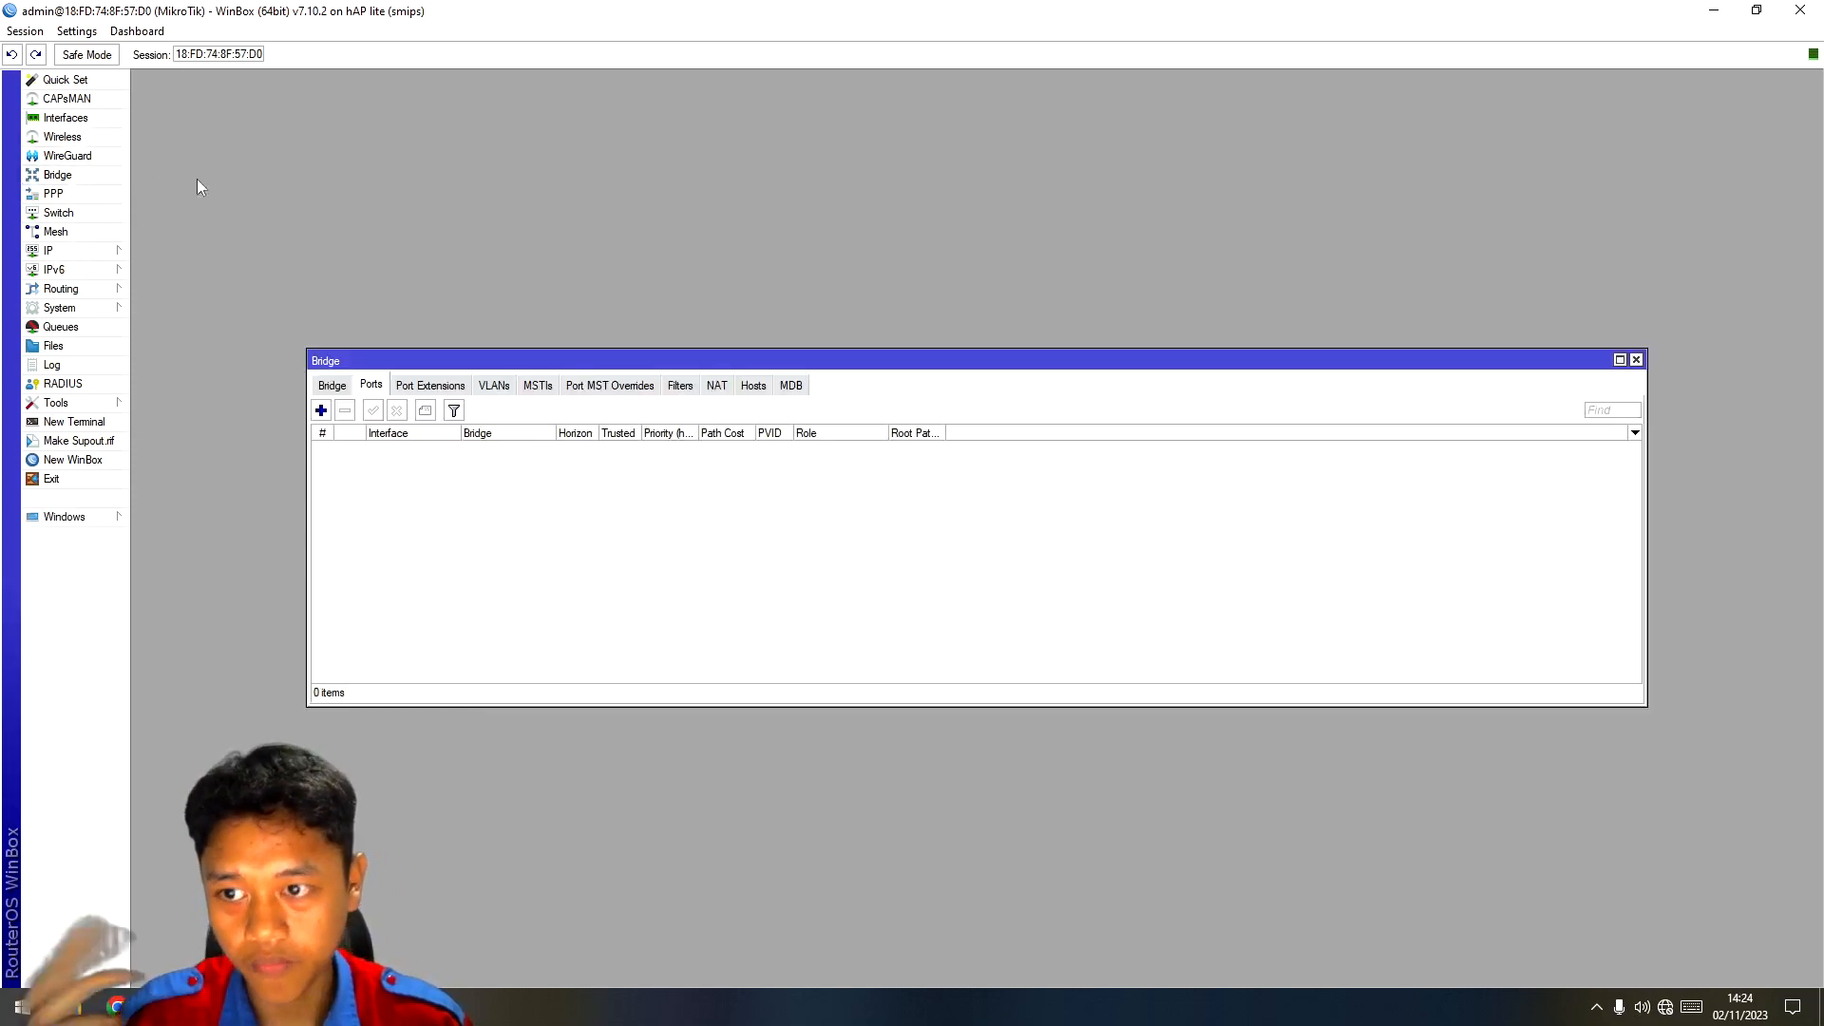
left_click(334, 386)
left_click(321, 410)
left_click(923, 369)
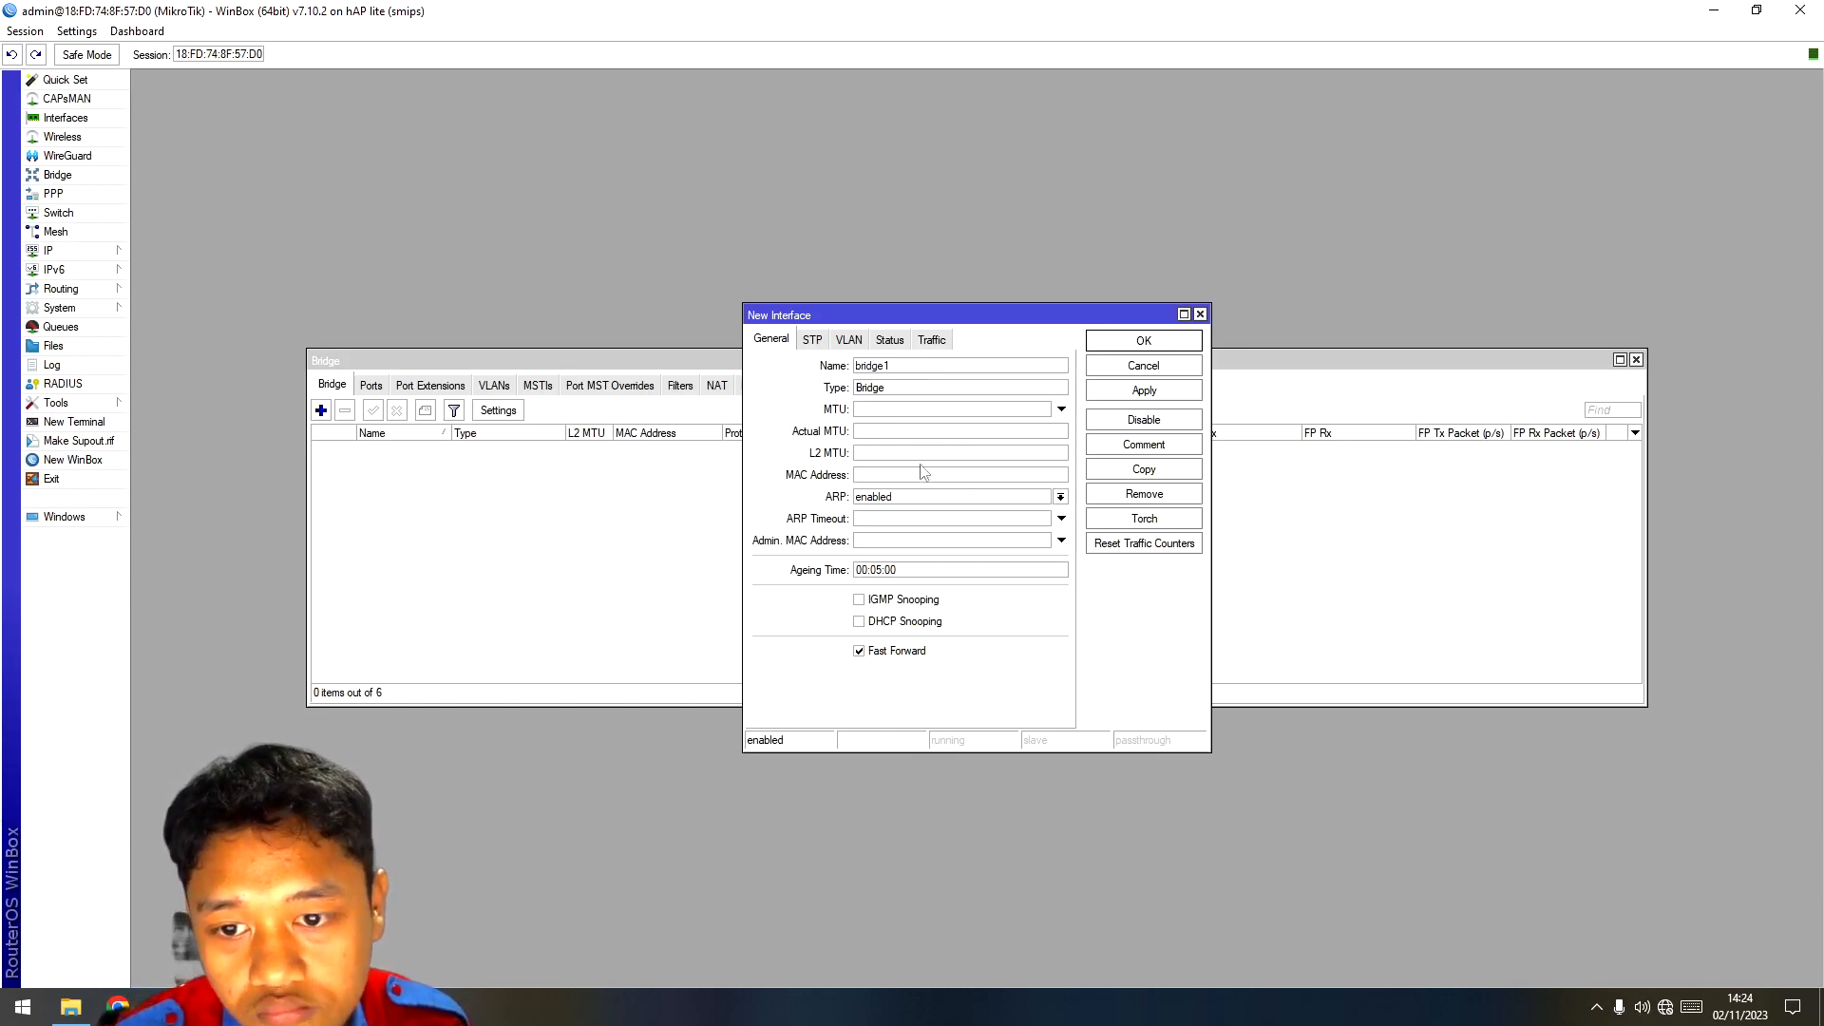
left_click(1160, 395)
left_click(1157, 343)
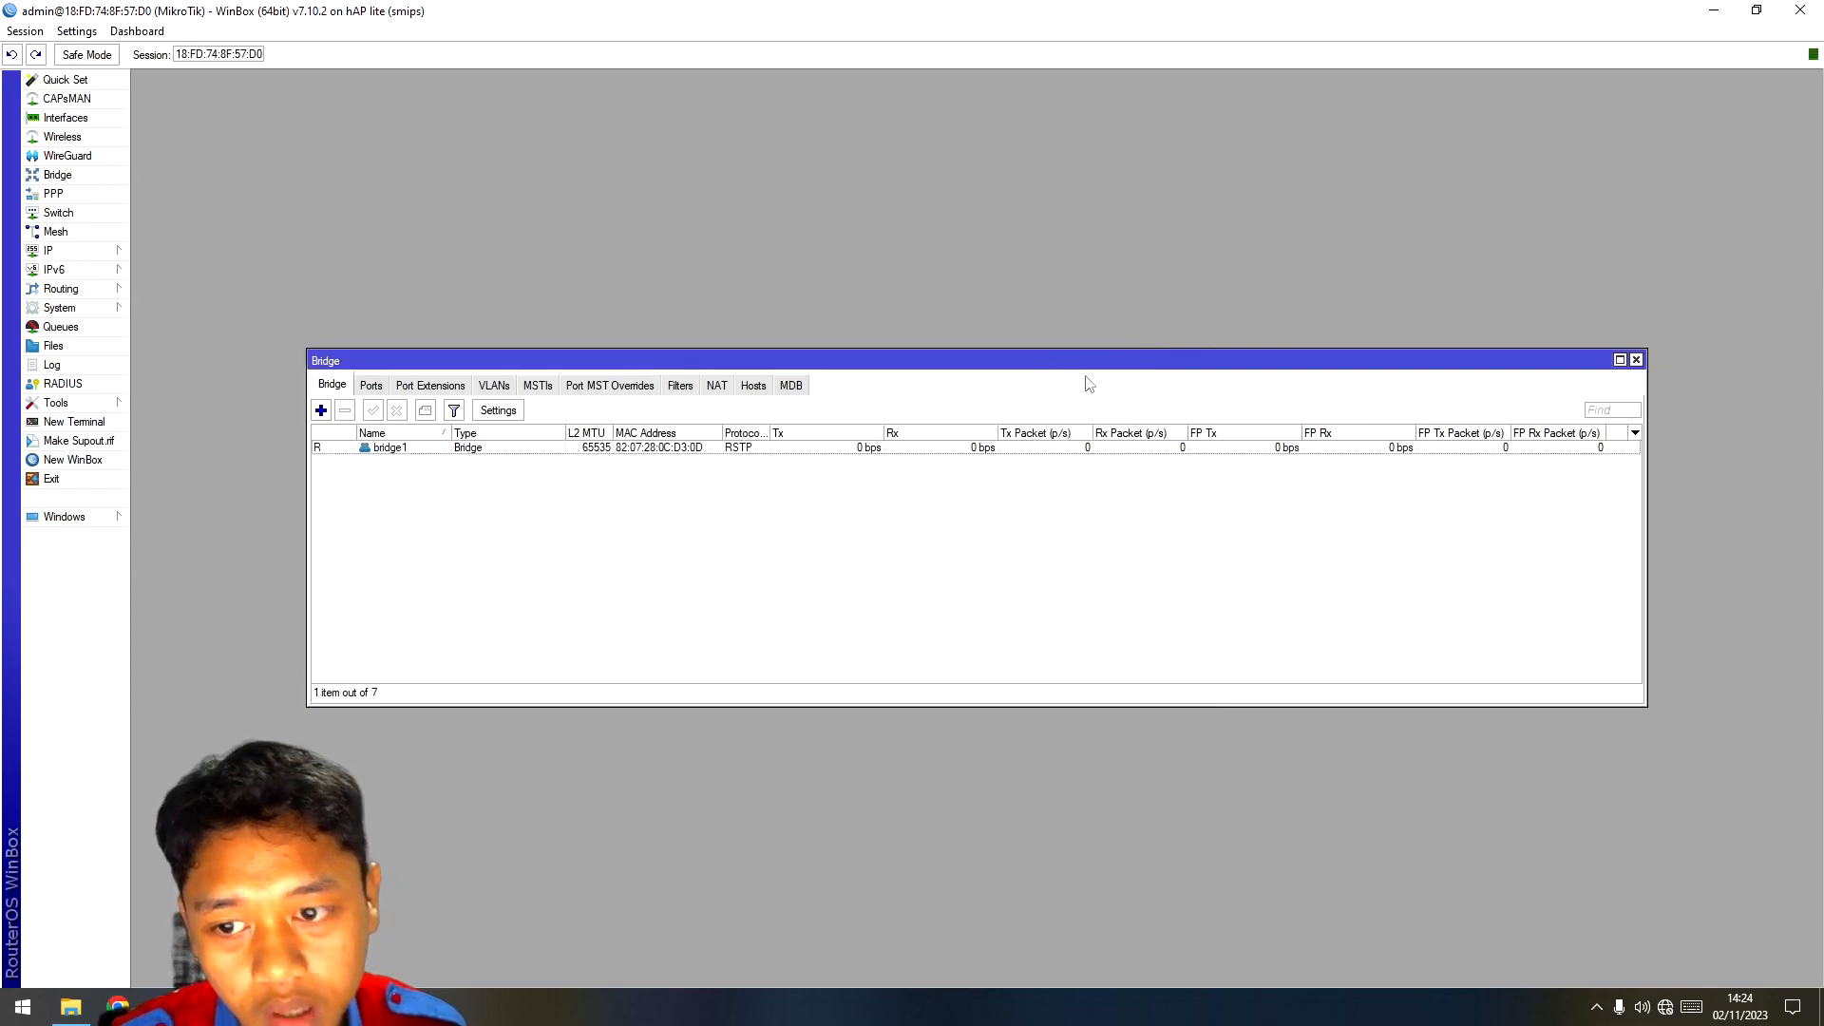
Step: Add ether1 as a port of bridge1
left_click(377, 389)
left_click(321, 411)
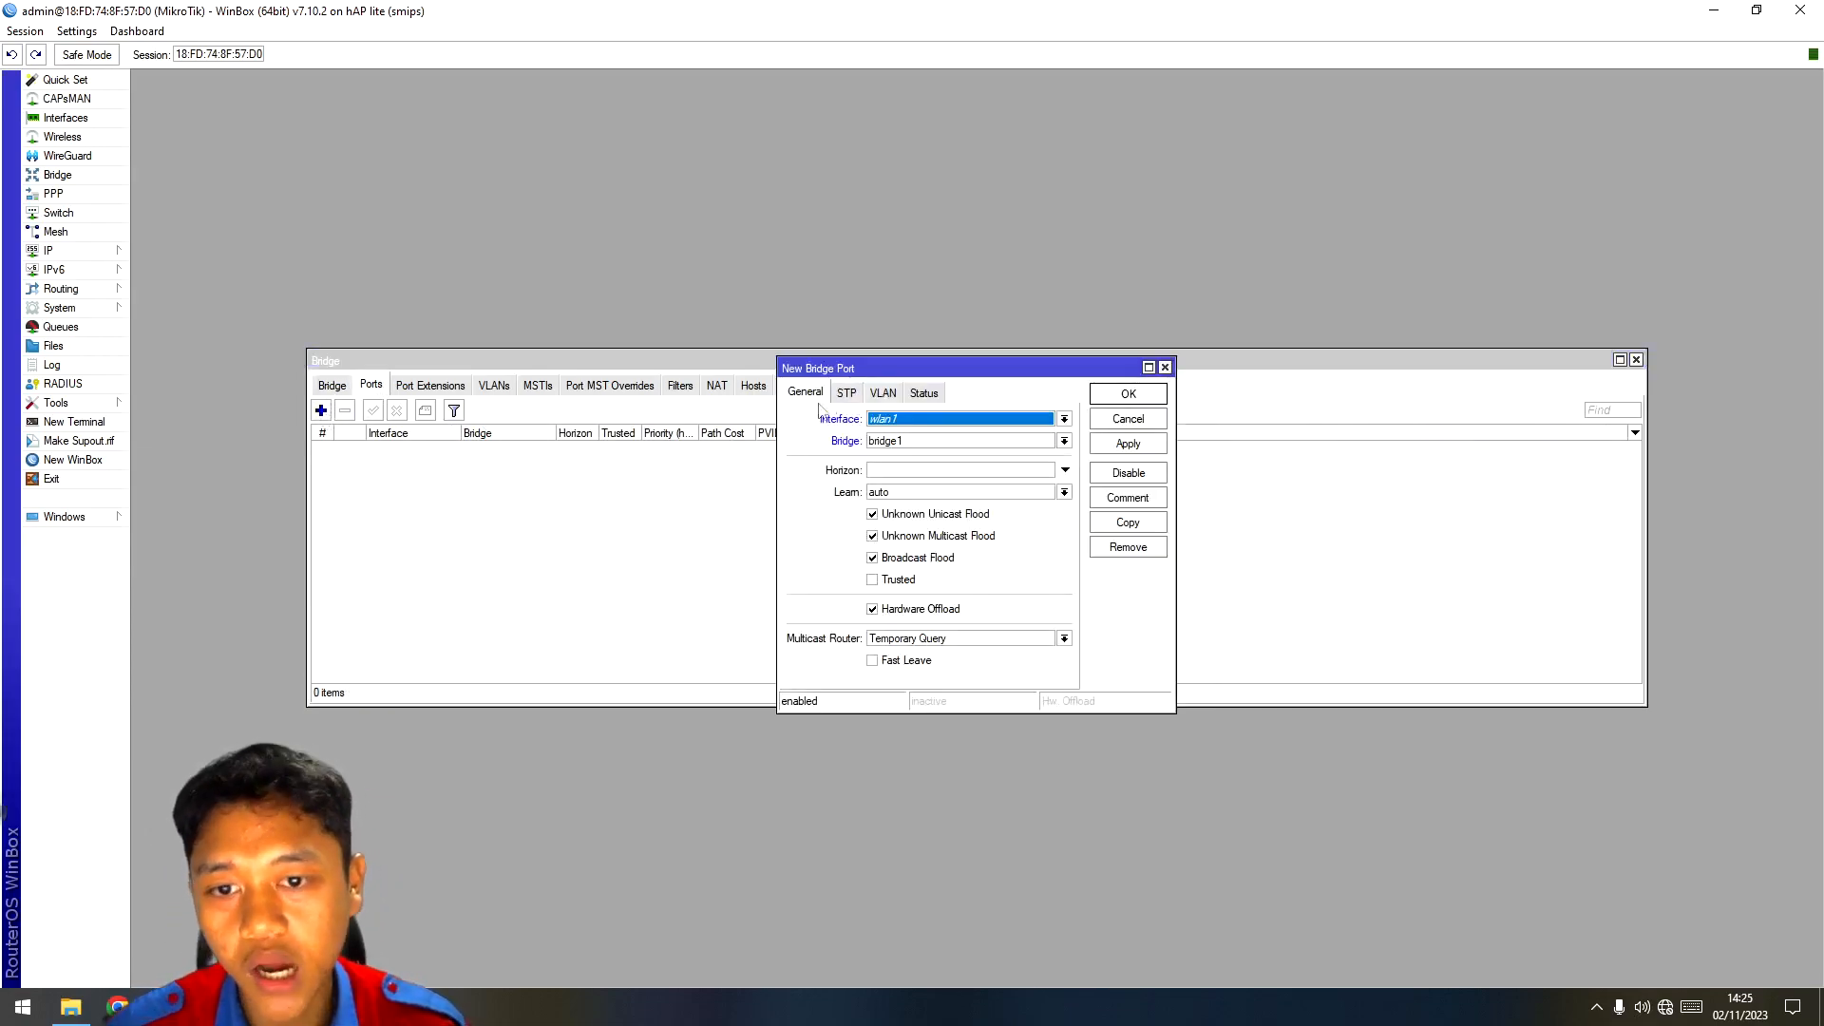
left_click(950, 420)
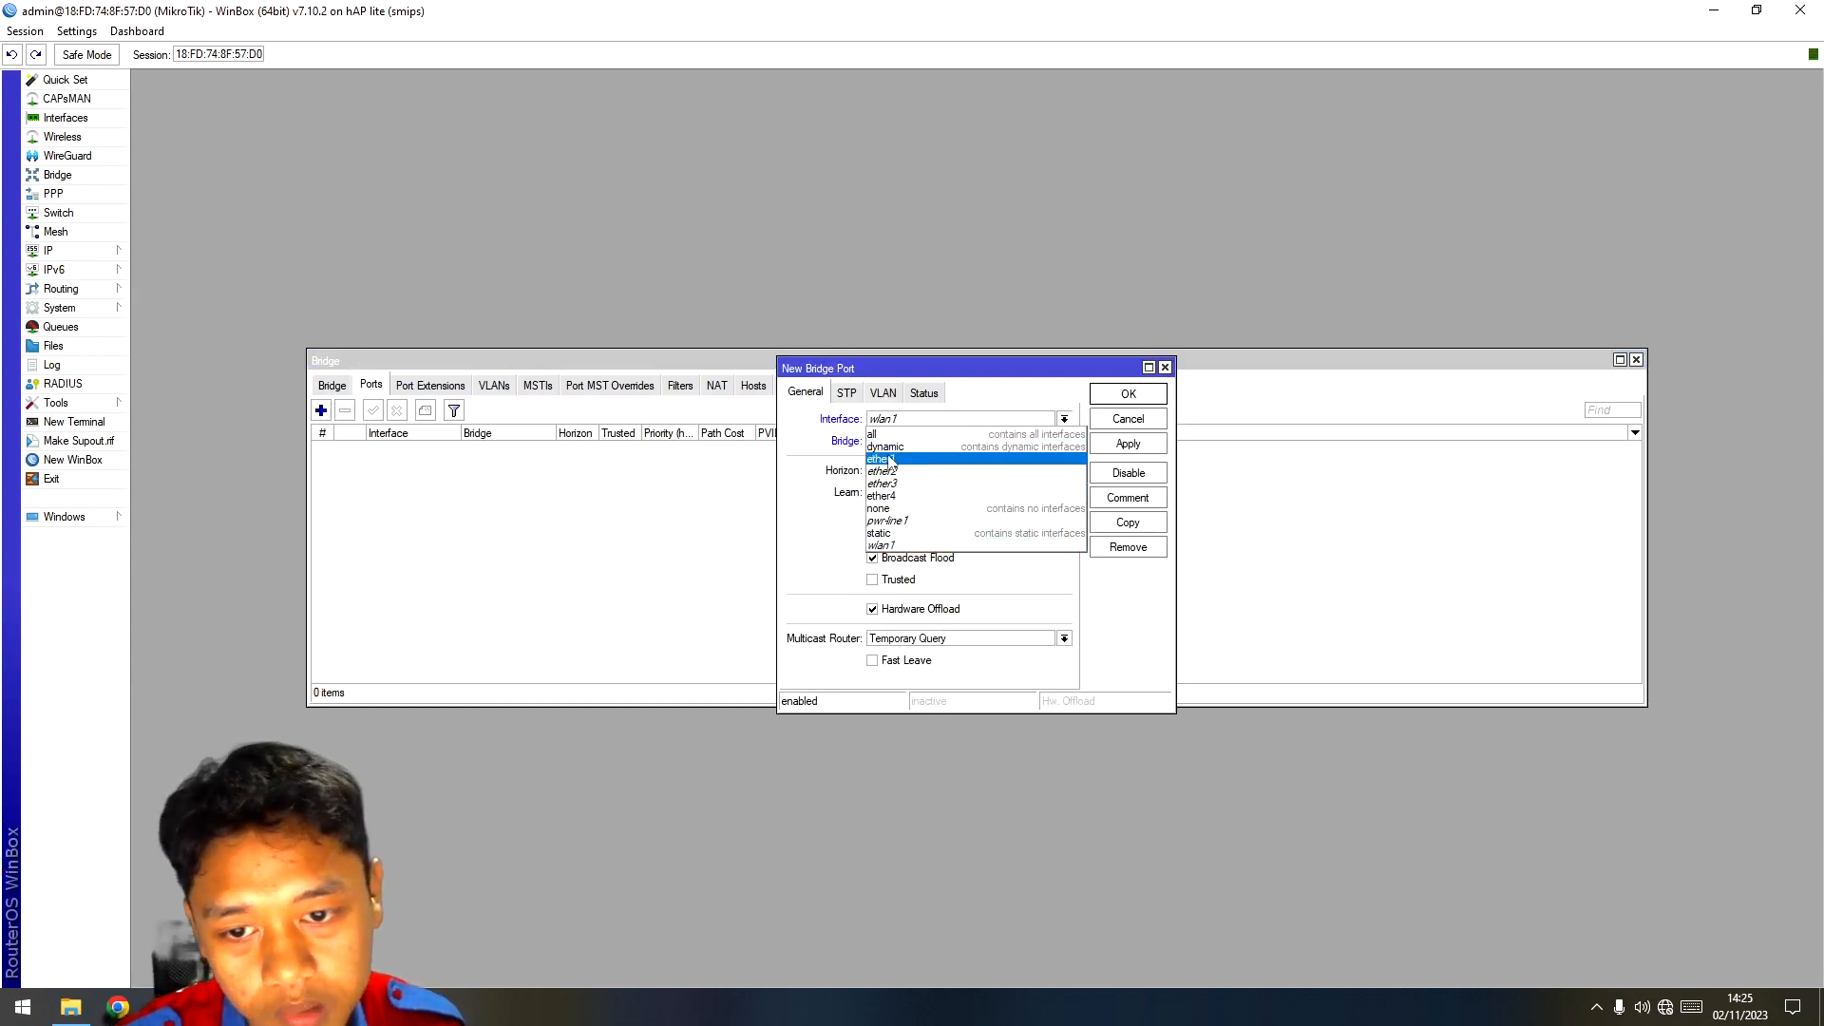
left_click(888, 460)
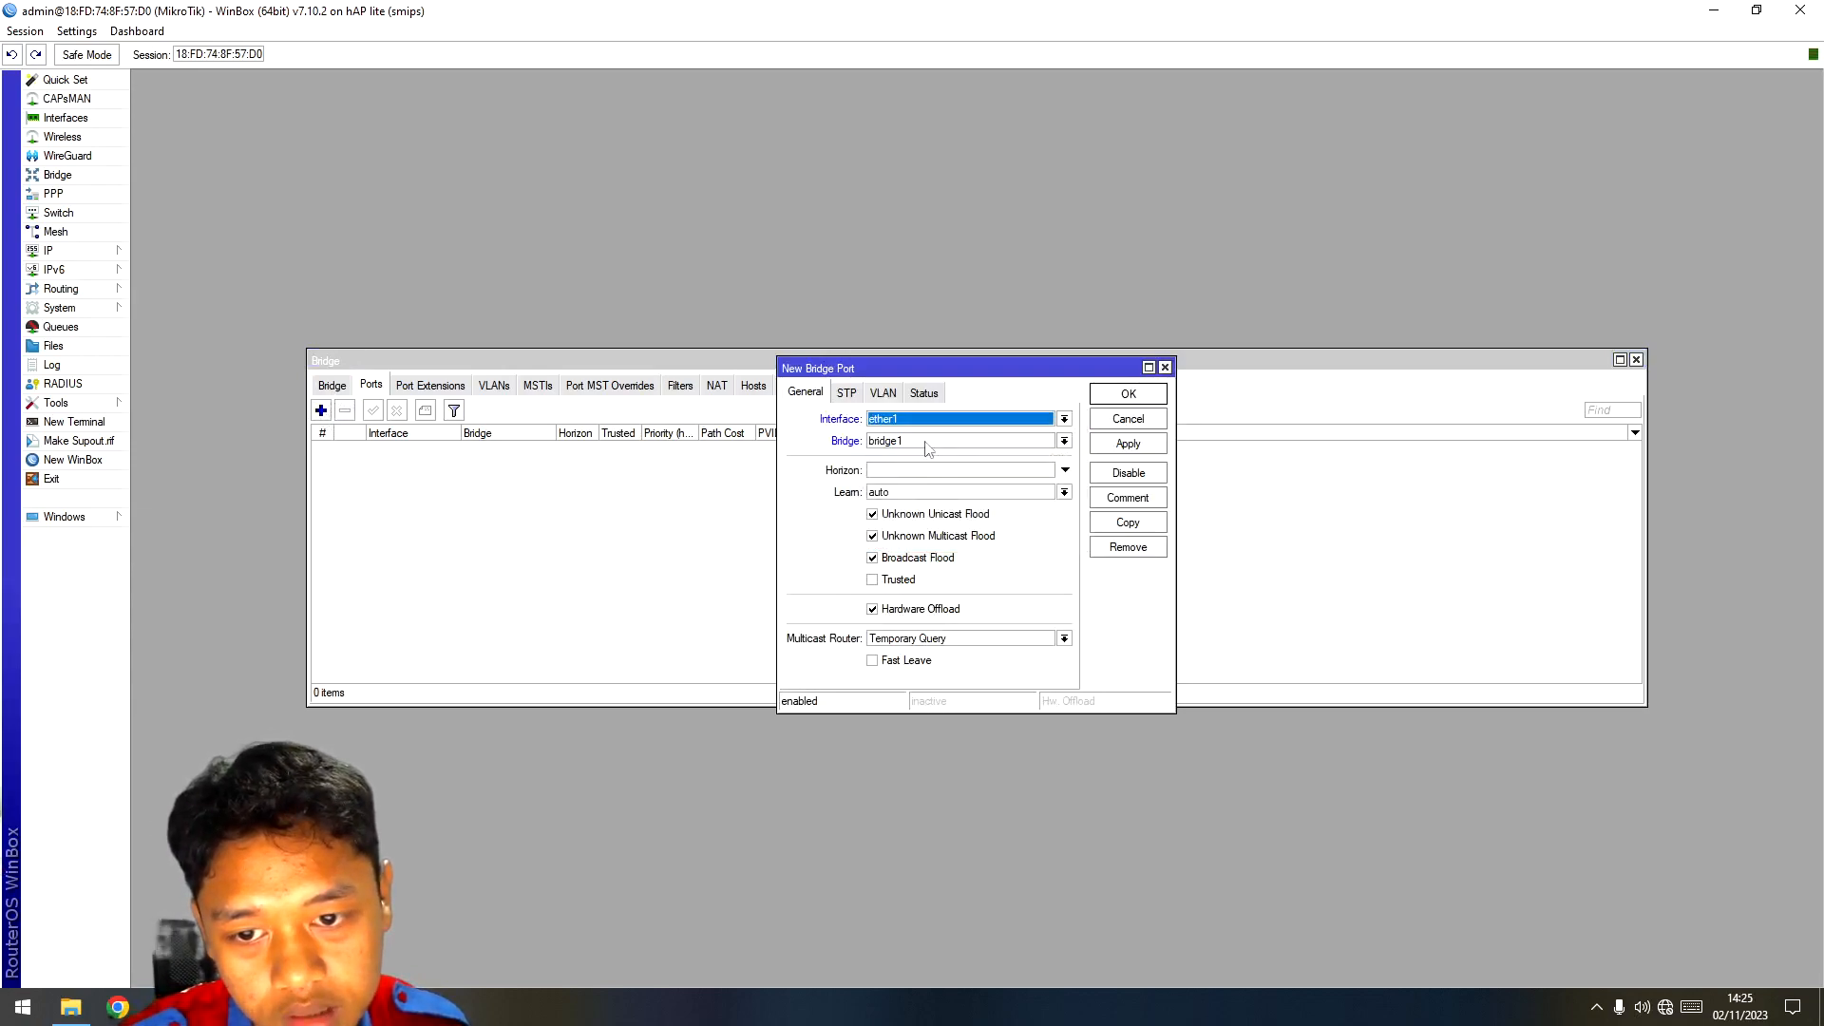
left_click(1156, 449)
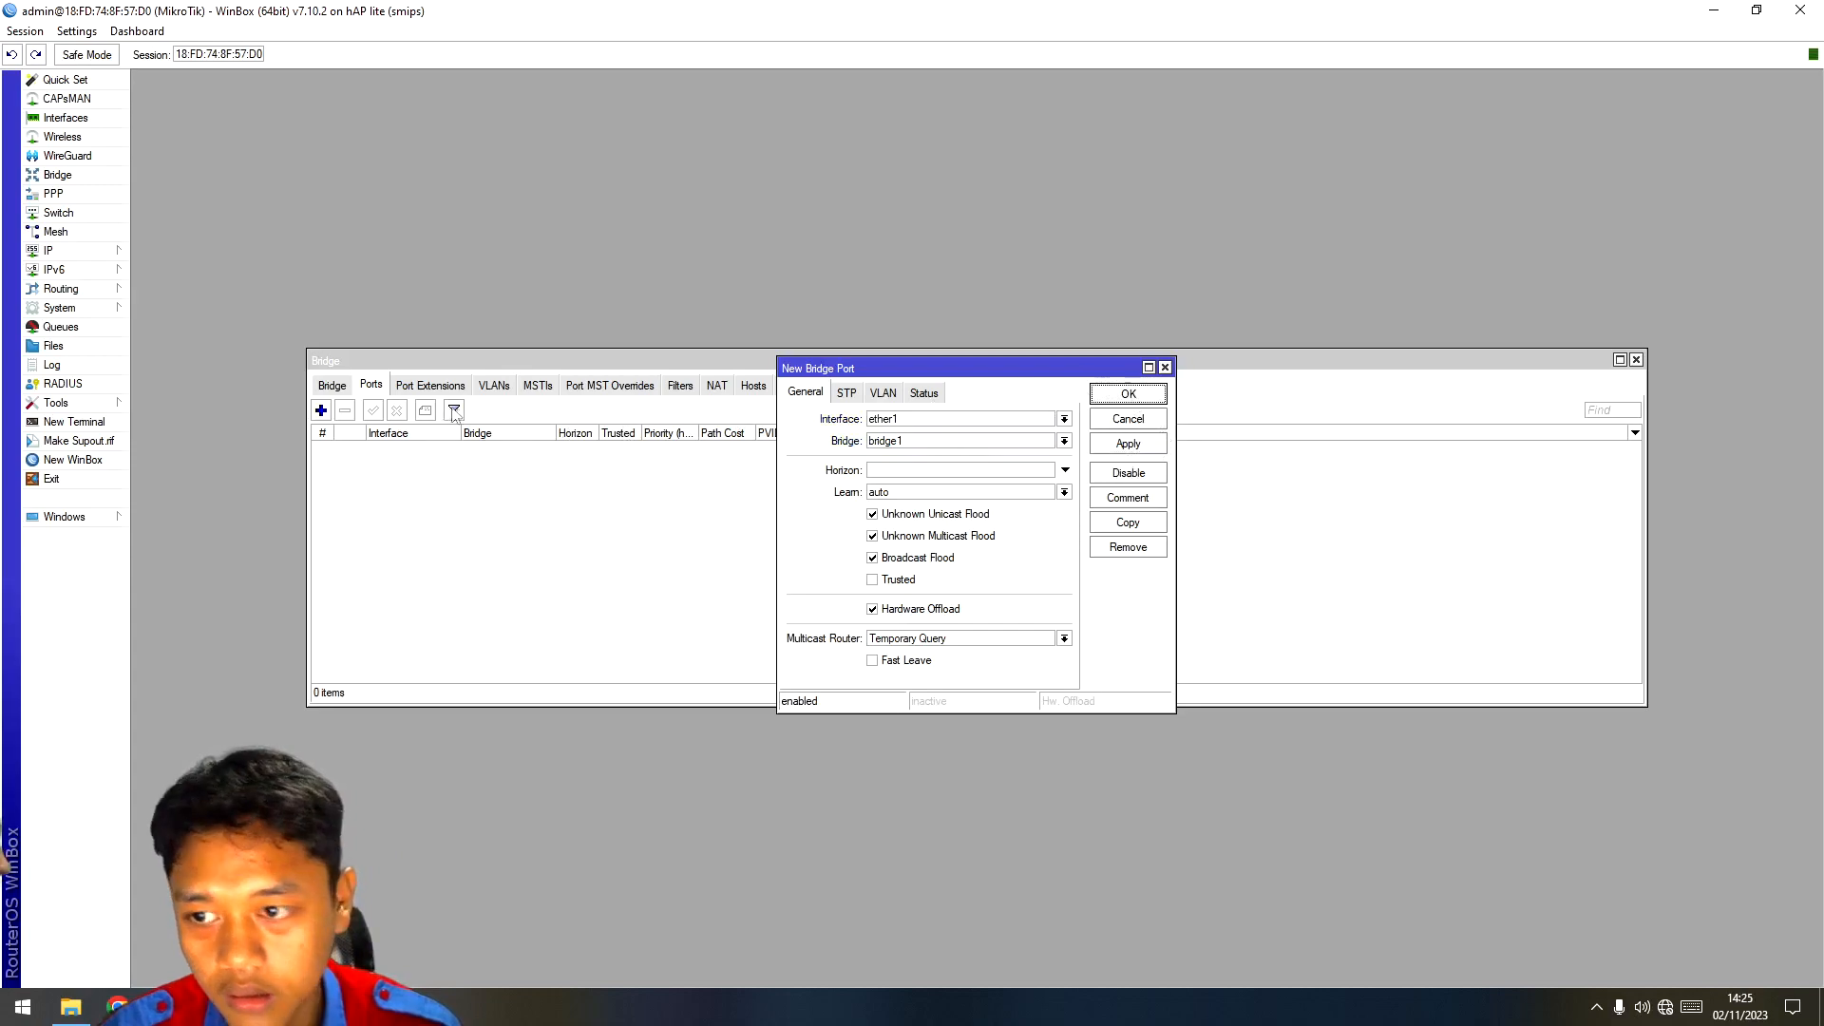
left_click(1126, 394)
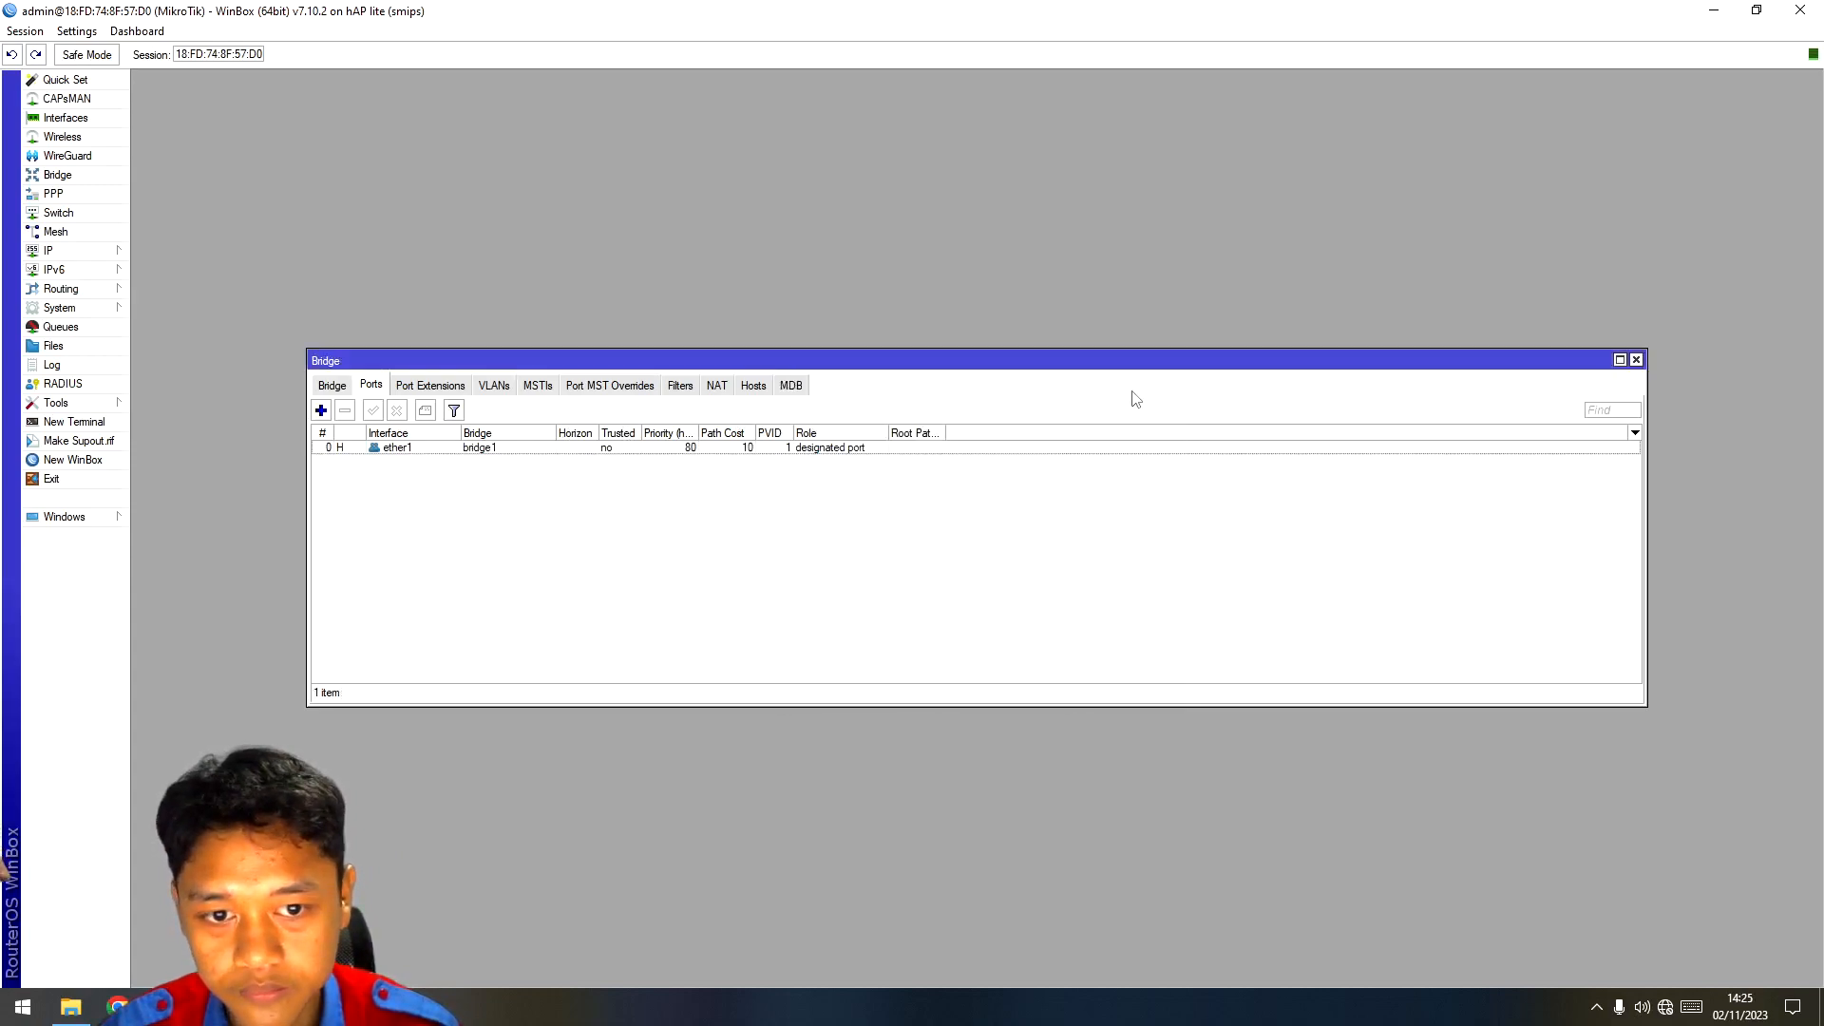
Step: Add ether2 as a port of bridge1
left_click(322, 410)
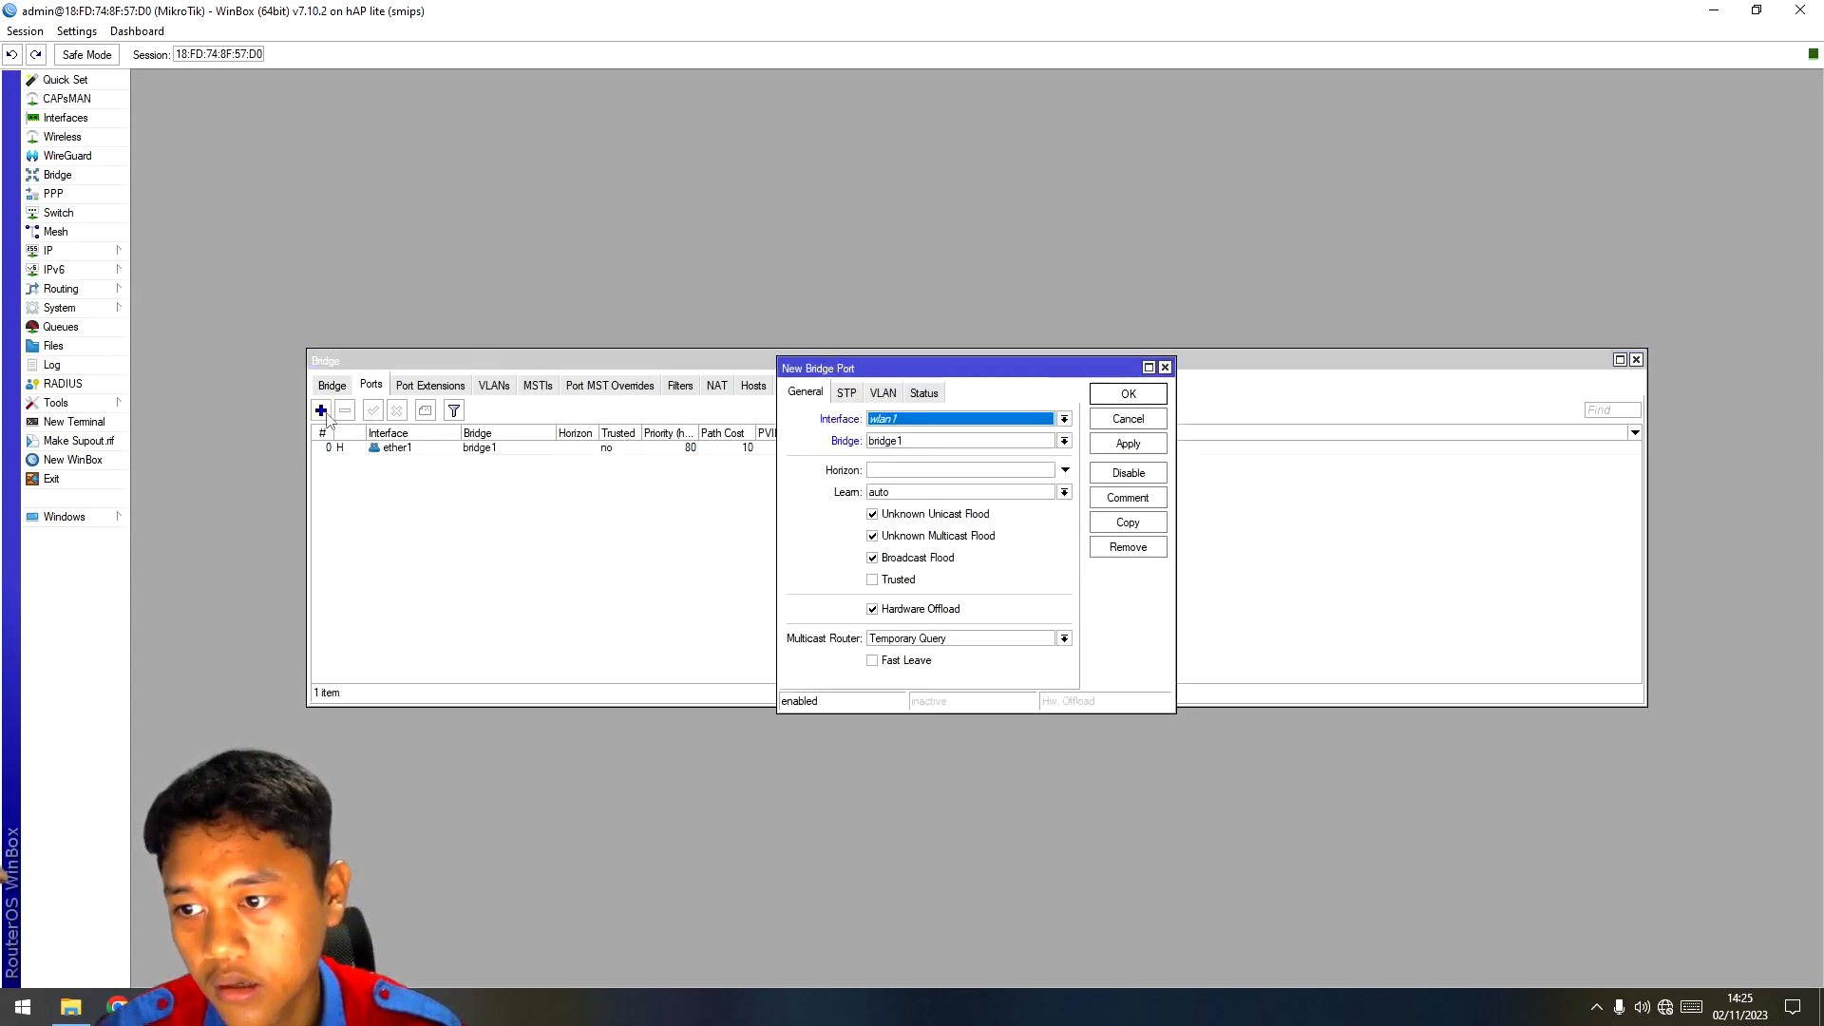
left_click(1057, 422)
left_click(1056, 422)
left_click(1056, 422)
left_click(917, 473)
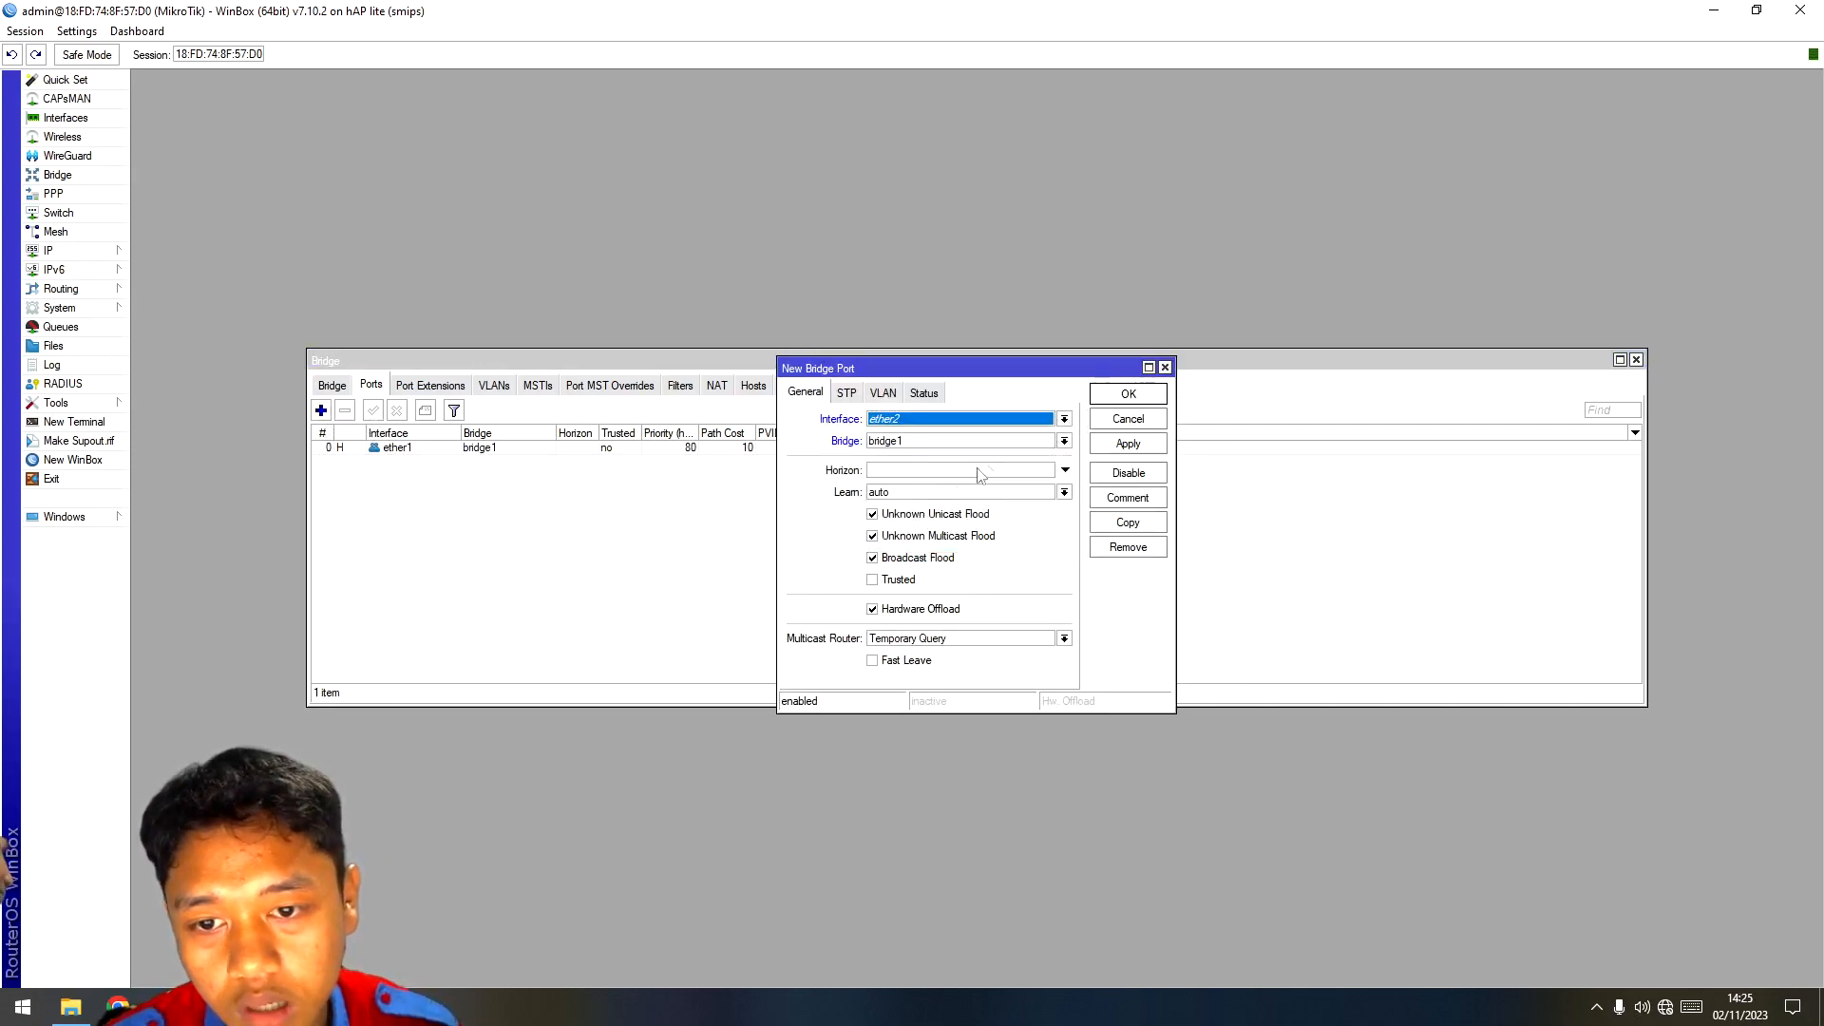
left_click(1148, 446)
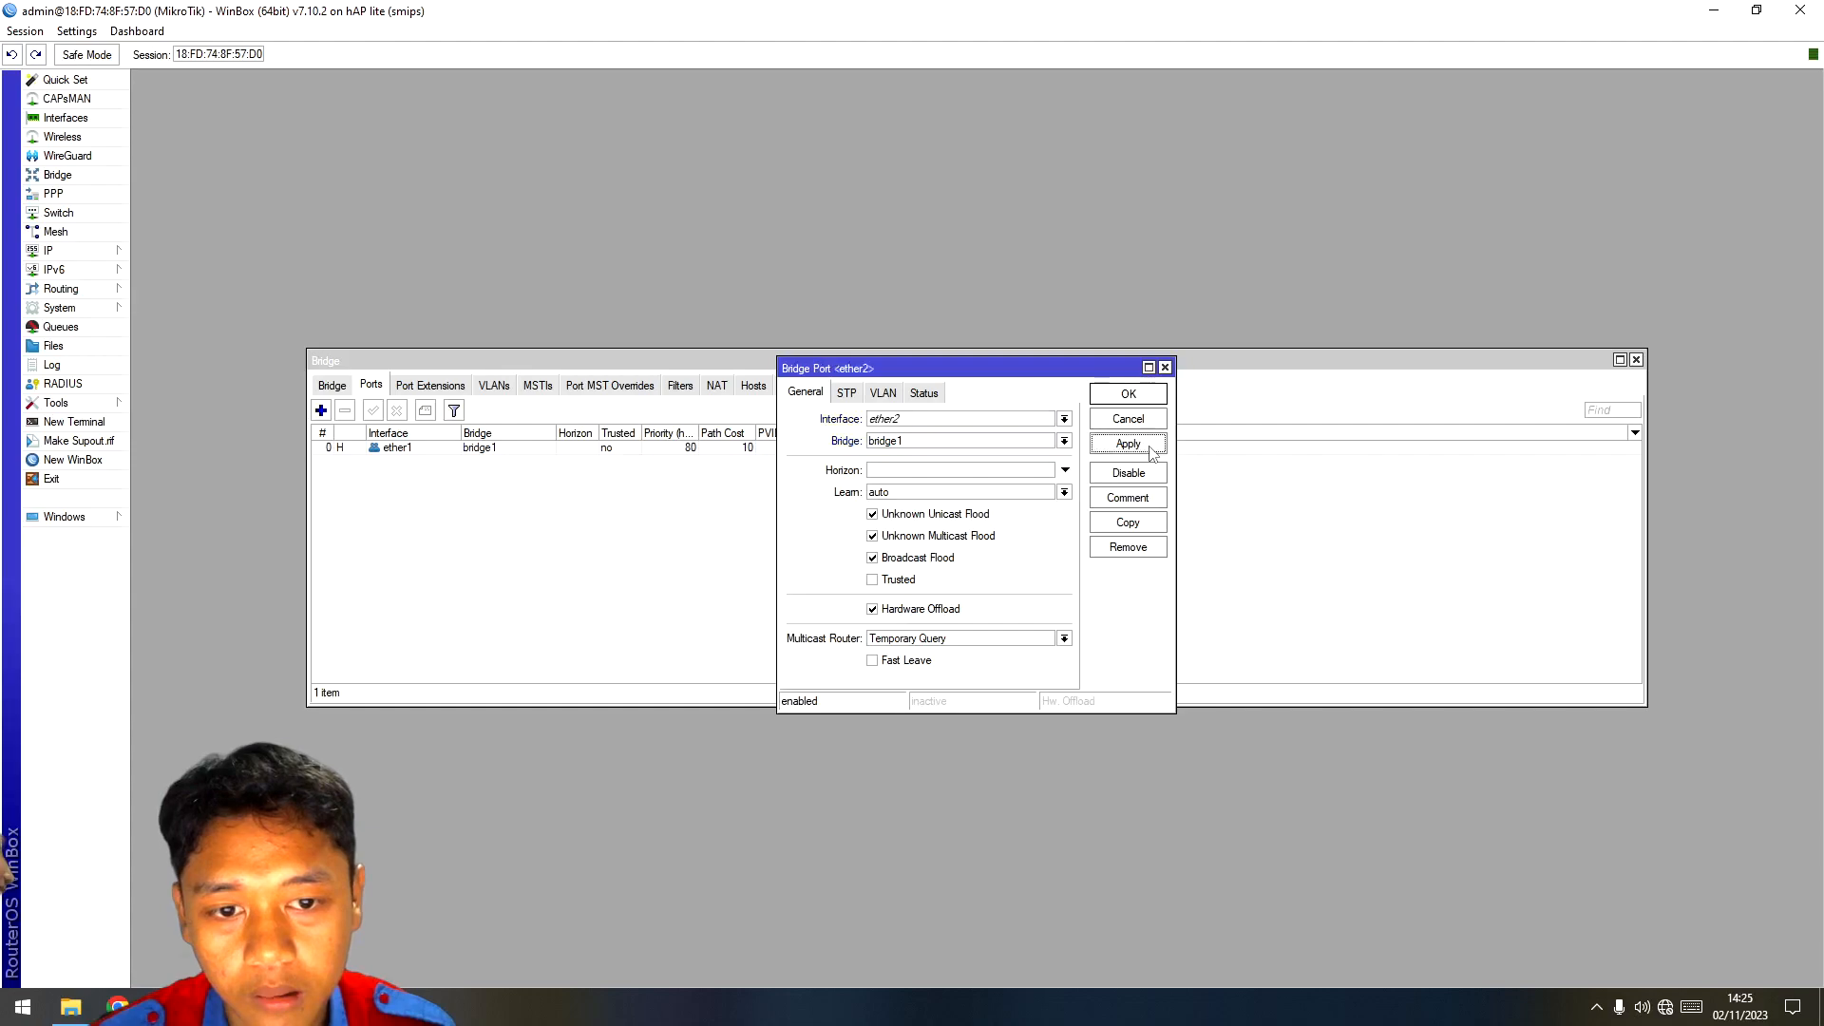
left_click(1145, 408)
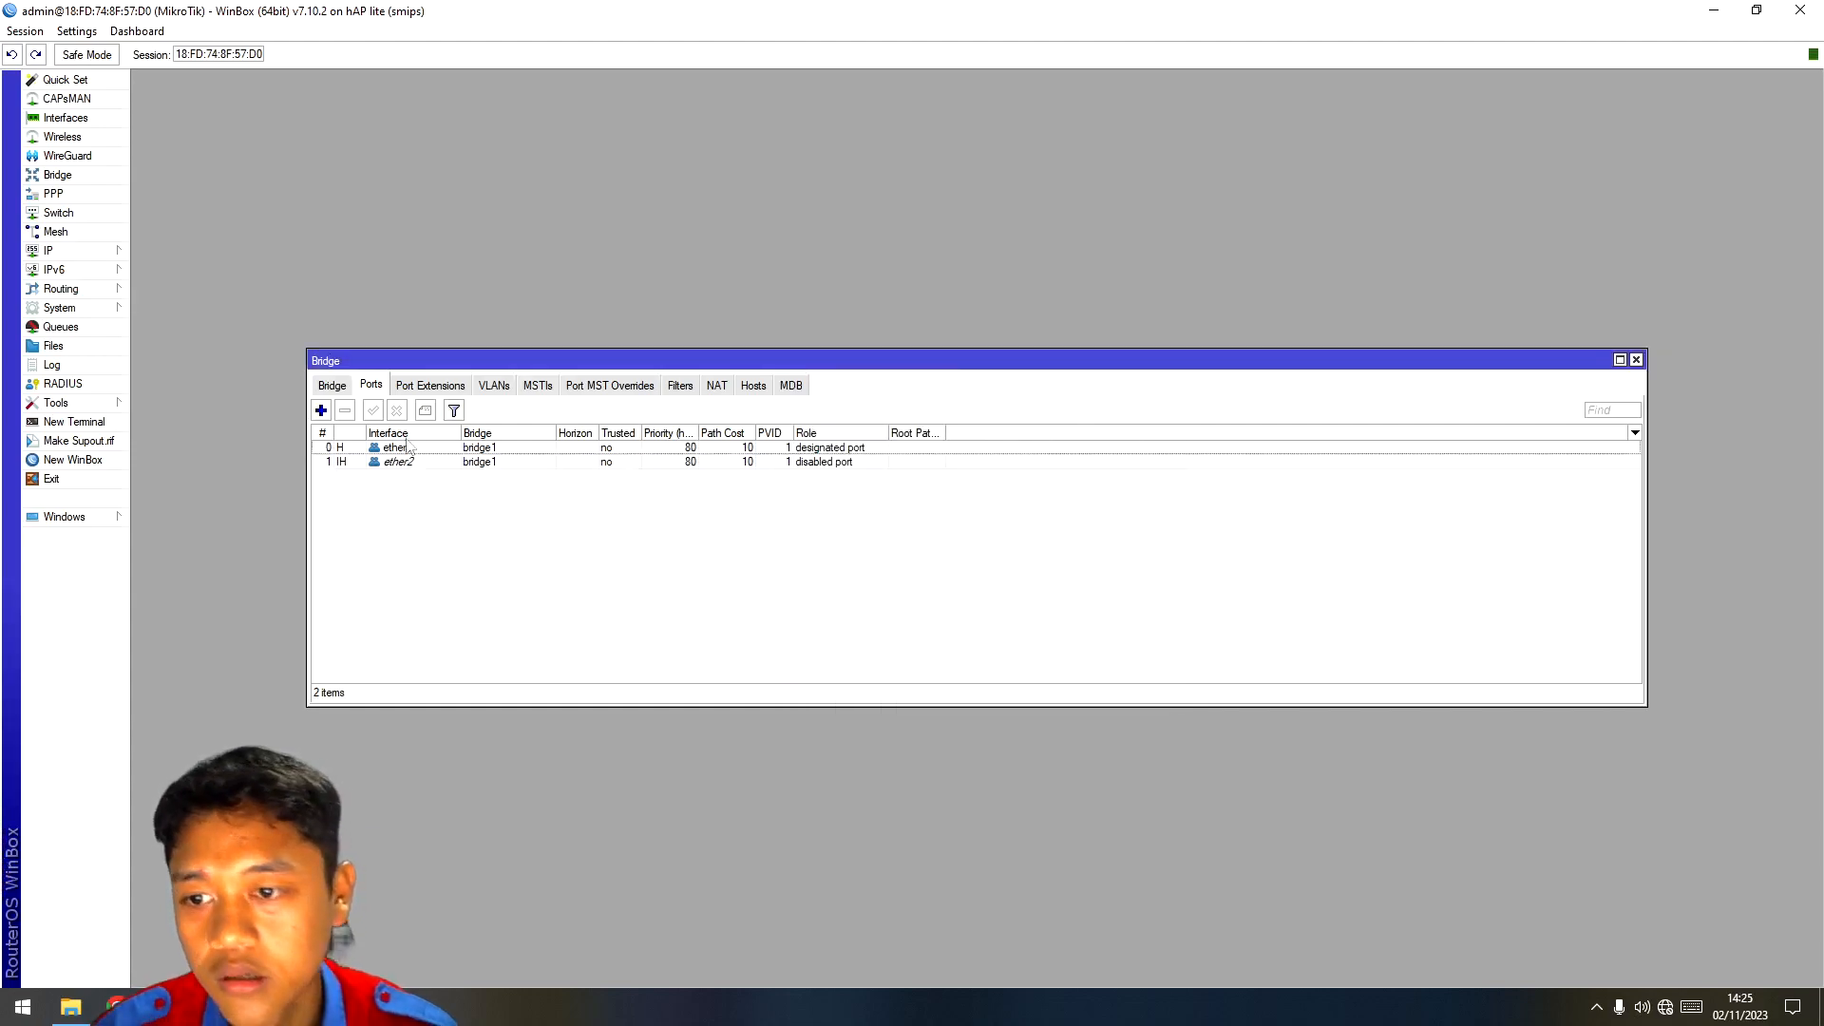
Step: Add ether3 as a port of bridge1
left_click(321, 411)
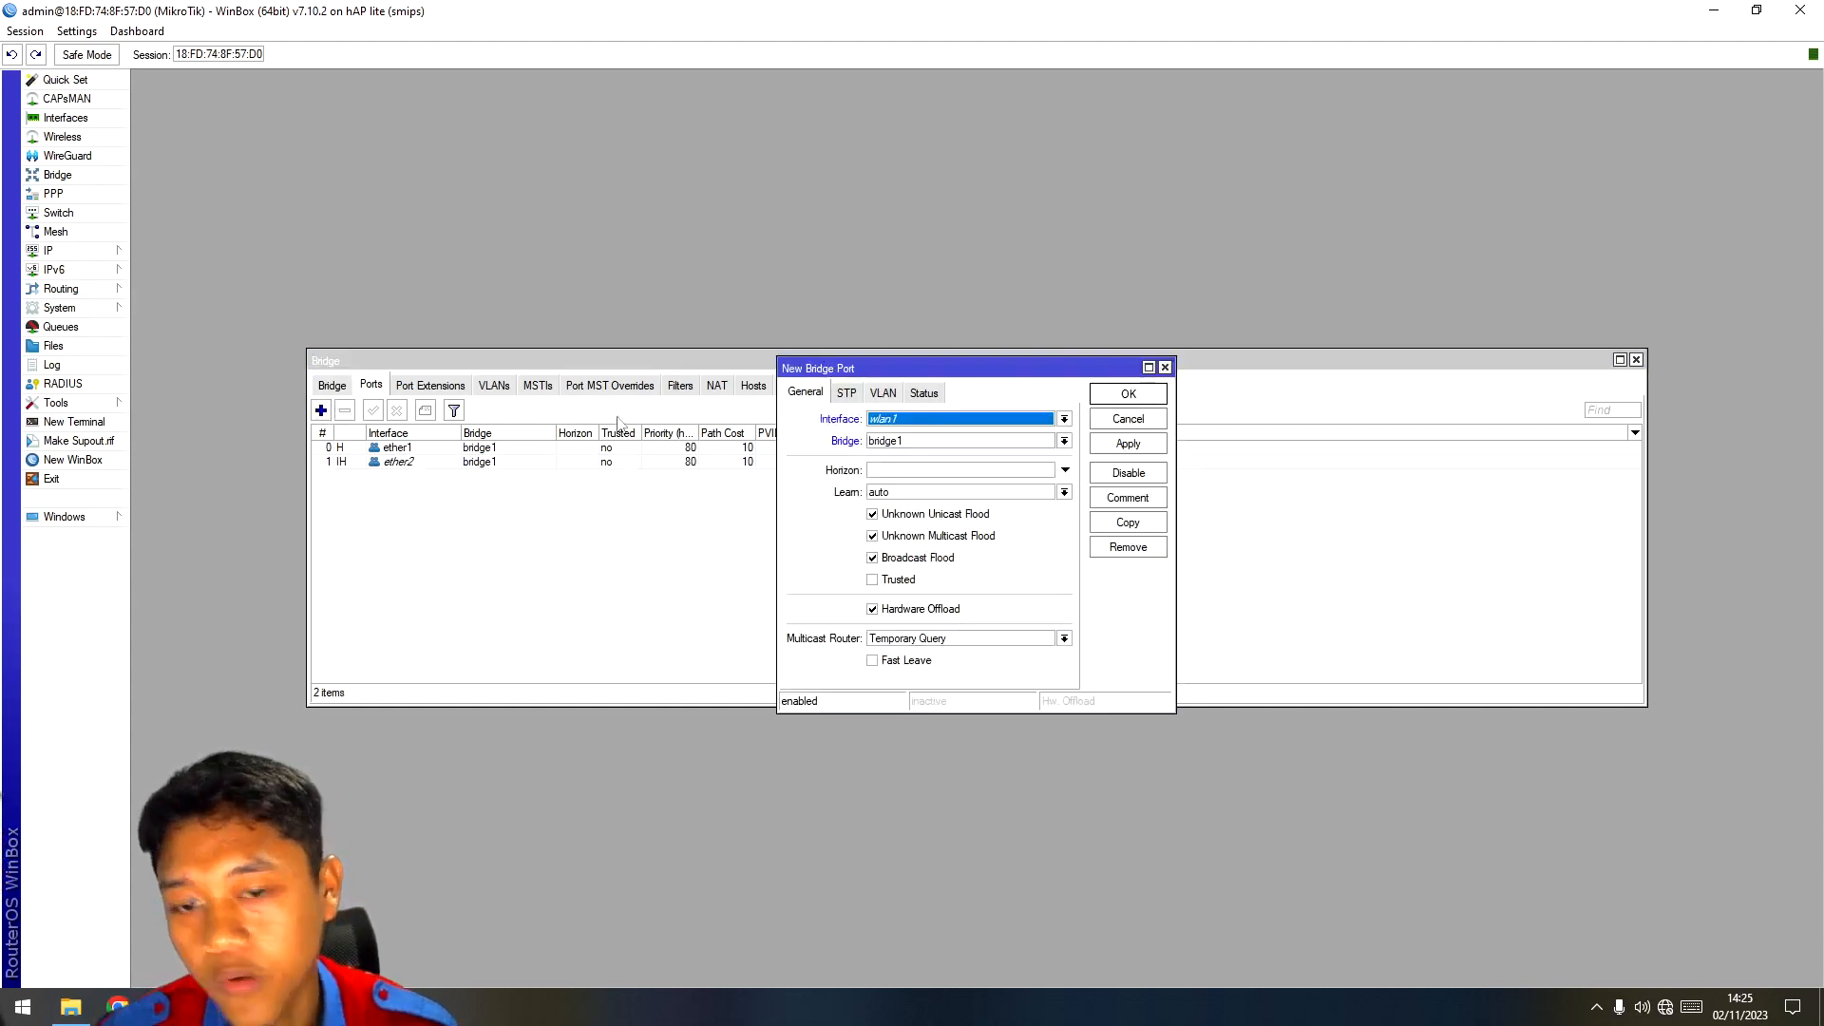
left_click(1034, 420)
left_click(929, 486)
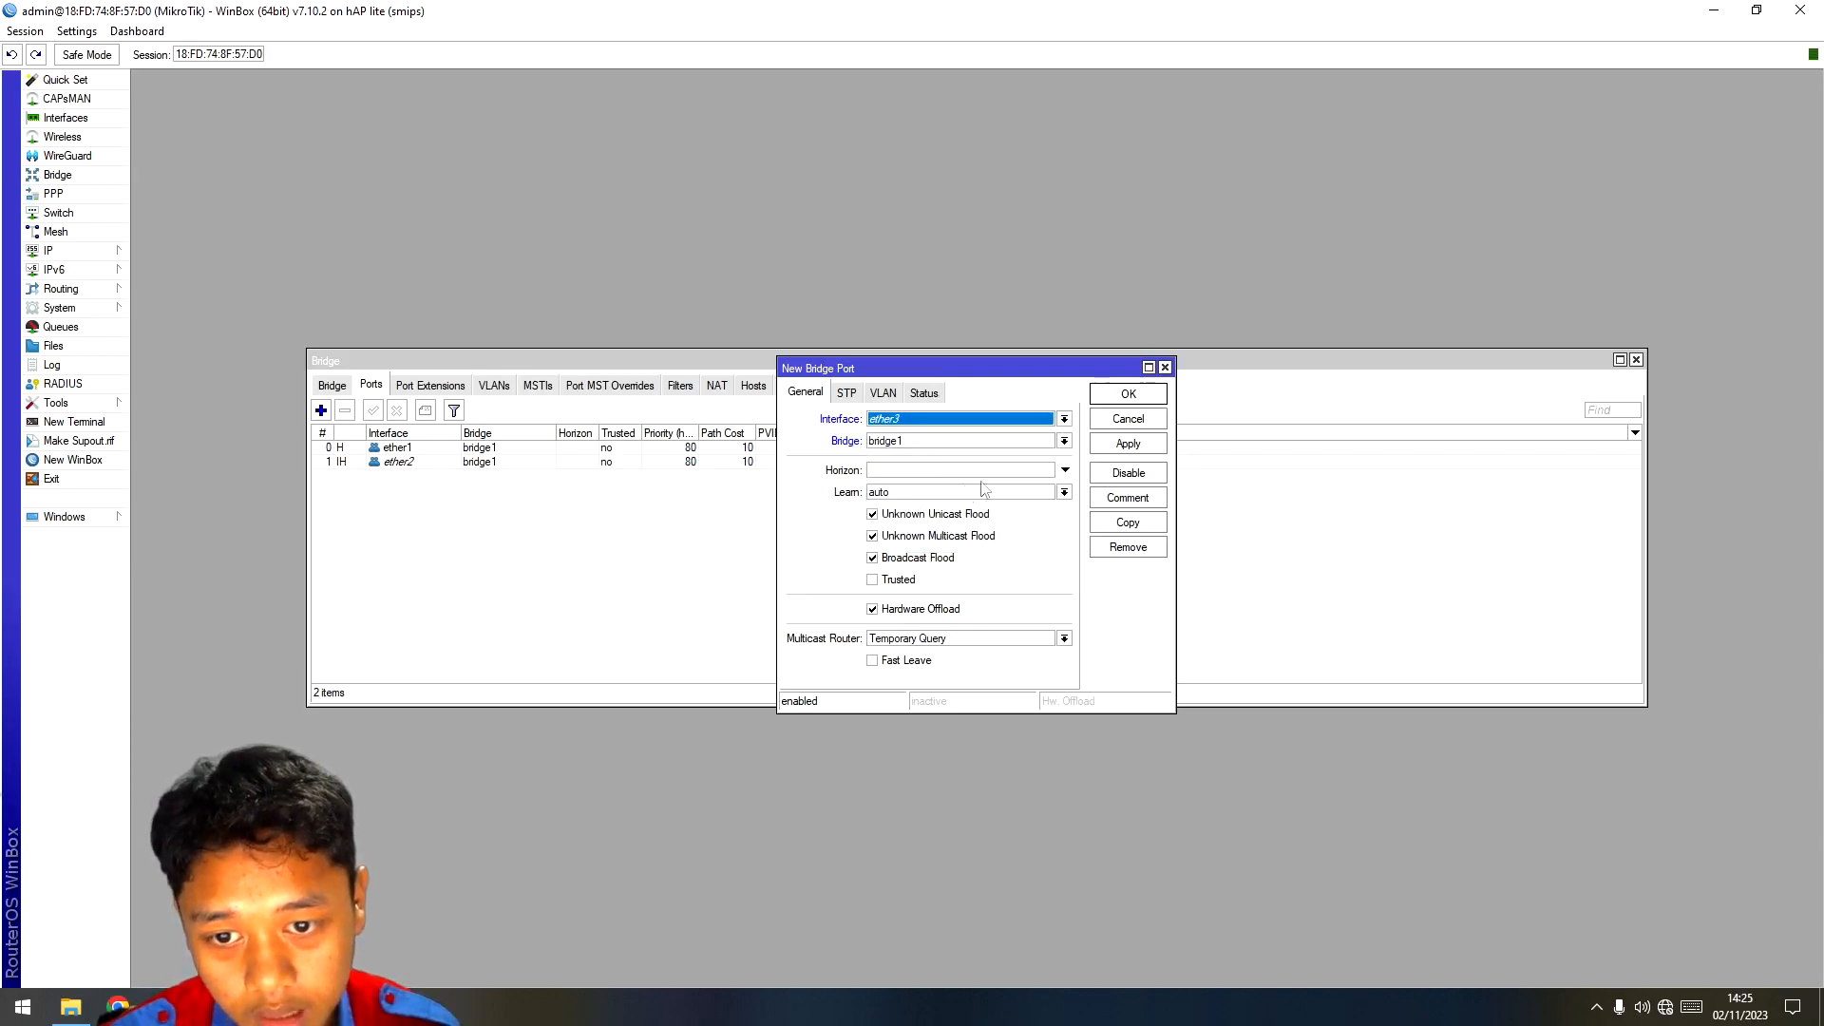
left_click(1140, 444)
left_click(1131, 395)
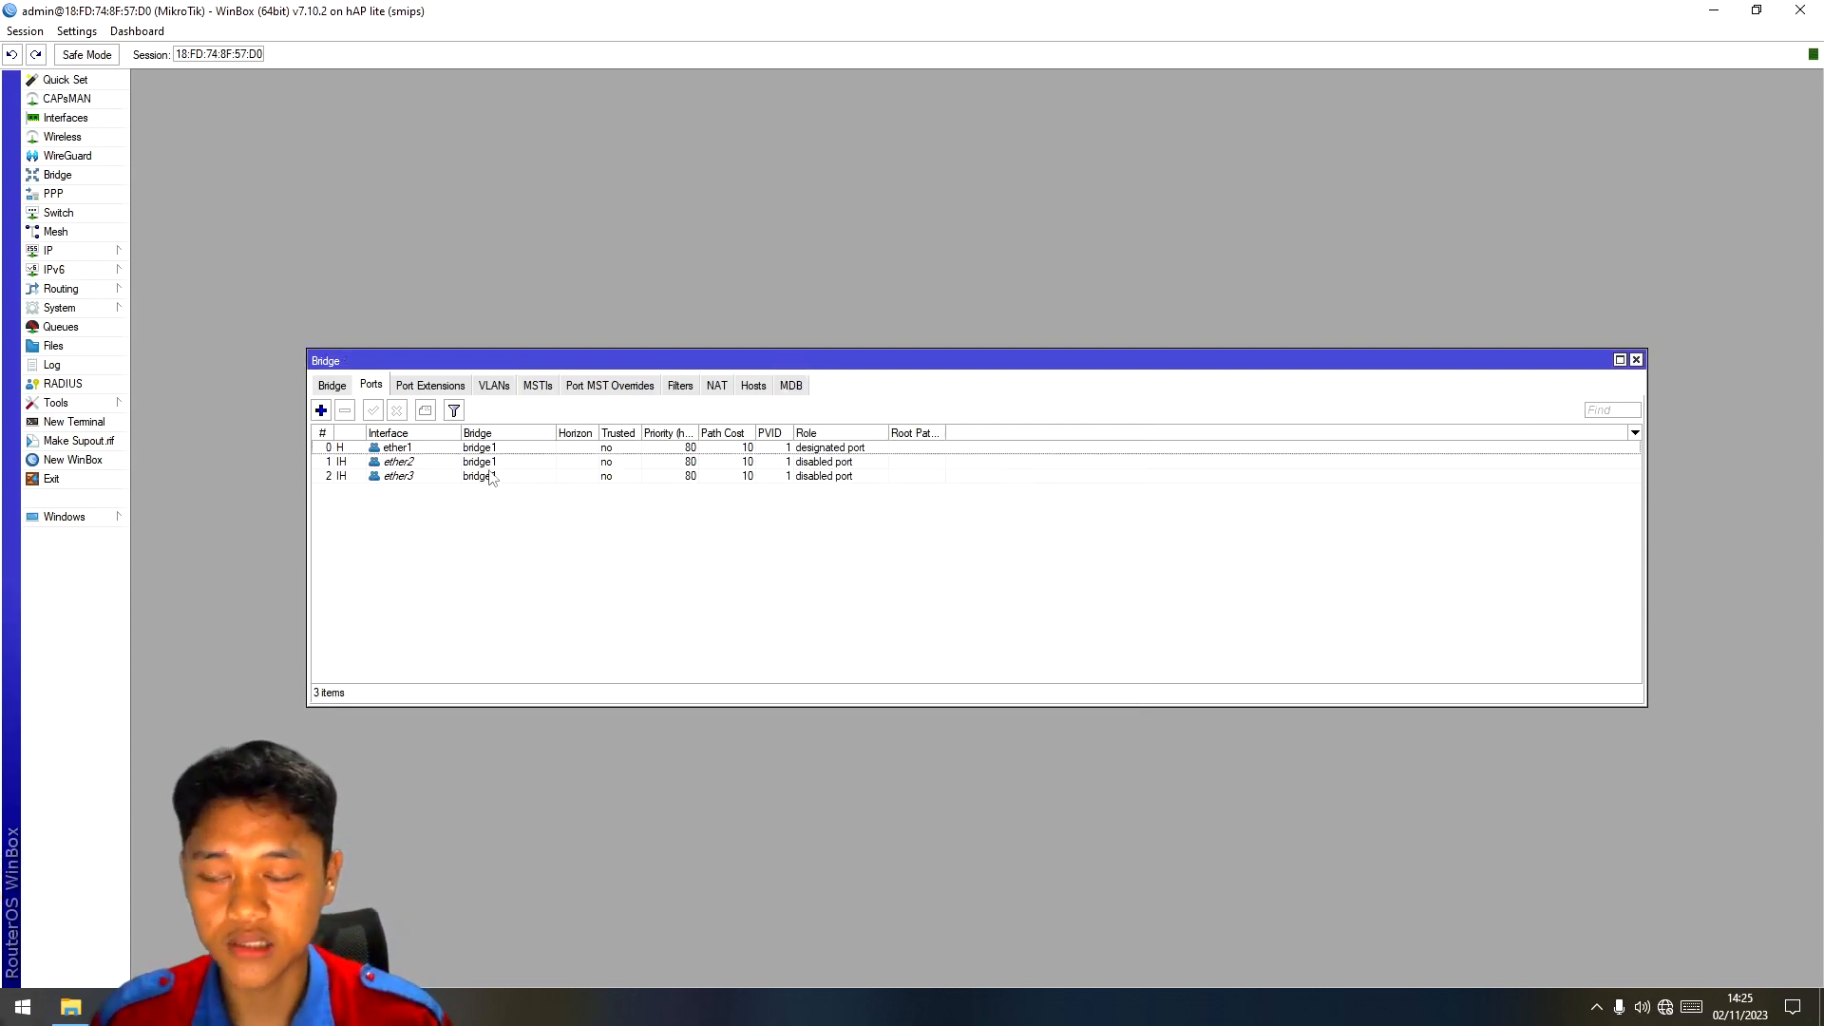
Step: Start a new switch VLAN entry on switch1 with VLAN ID 10
left_click(108, 218)
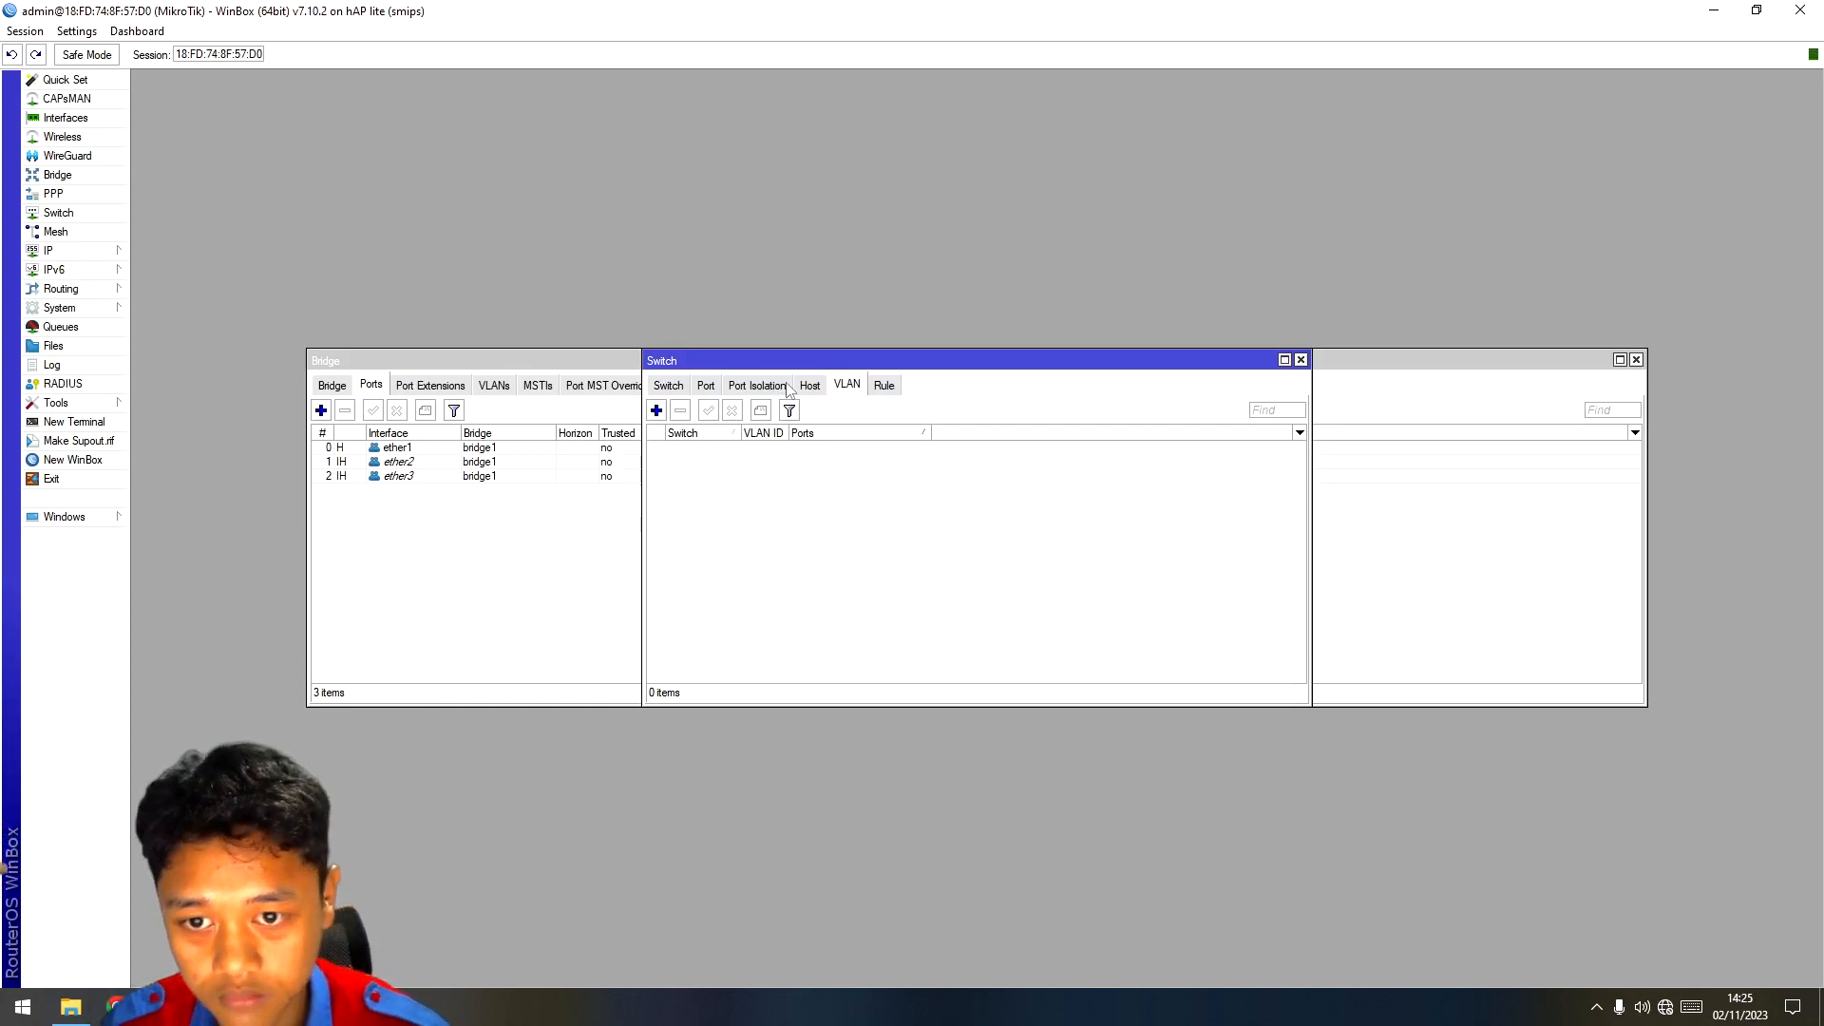
left_click(678, 391)
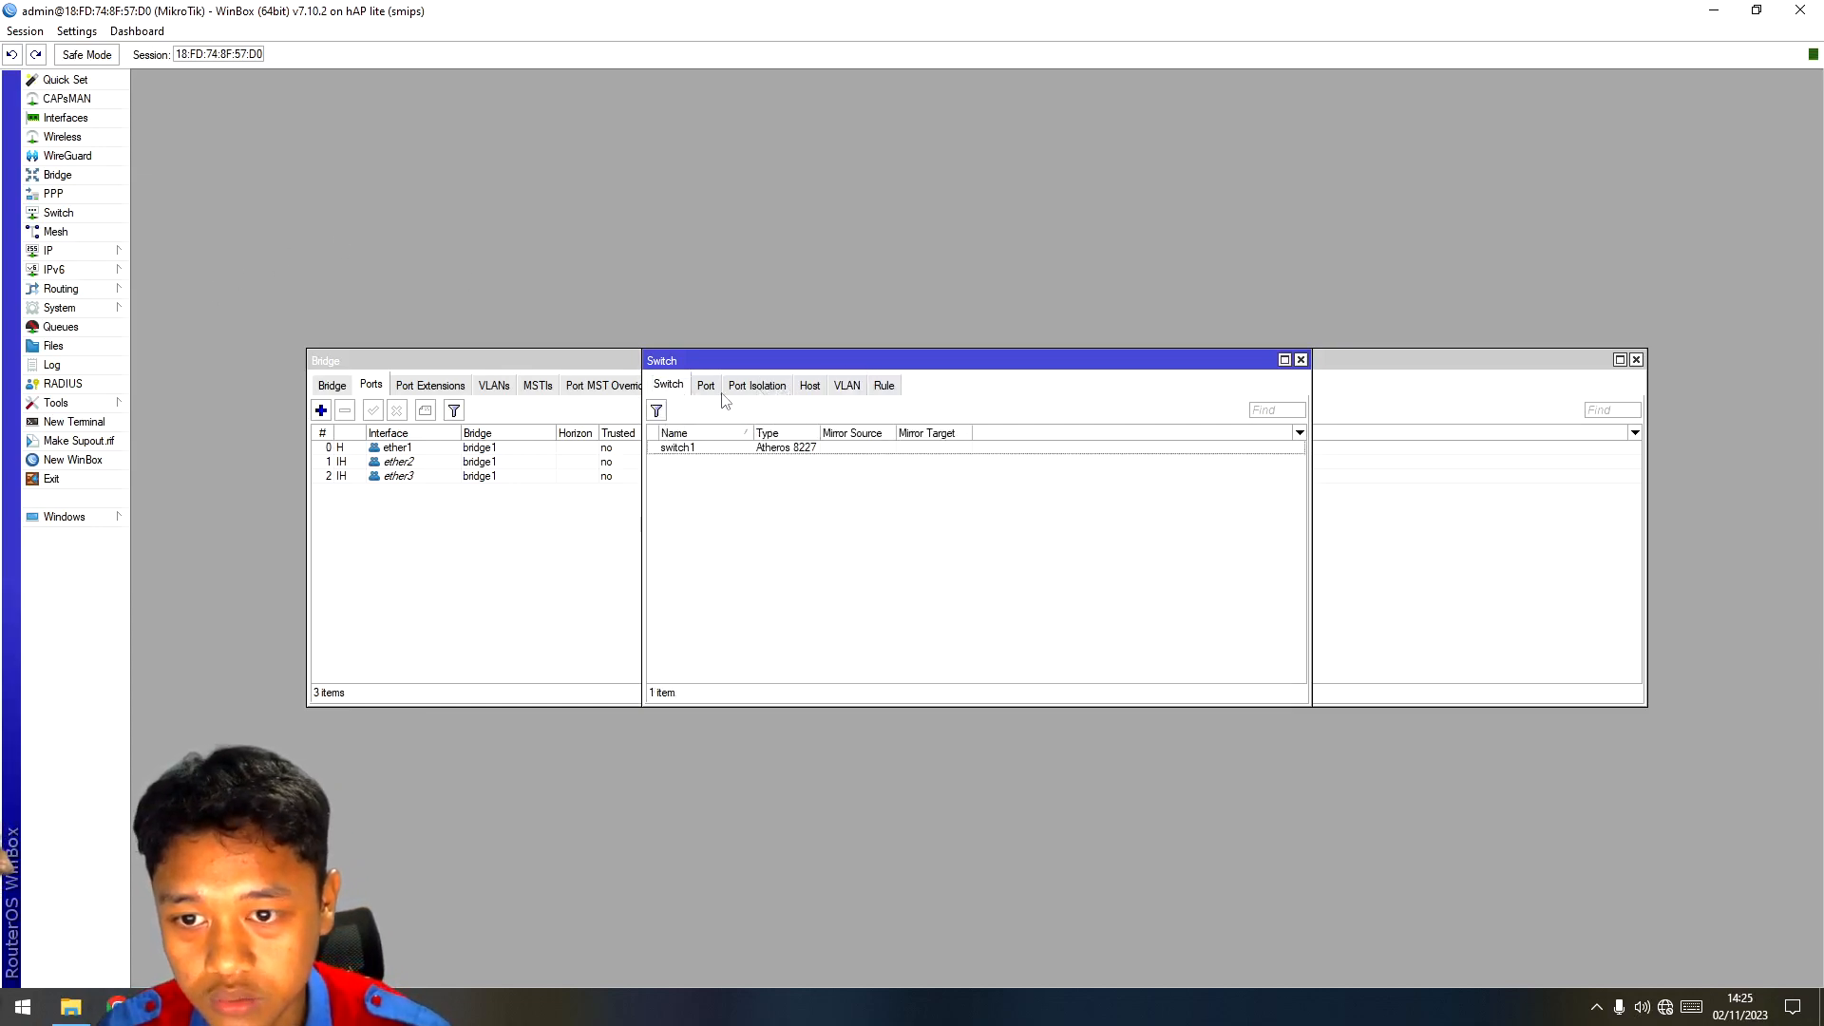
left_click(708, 389)
left_click(846, 386)
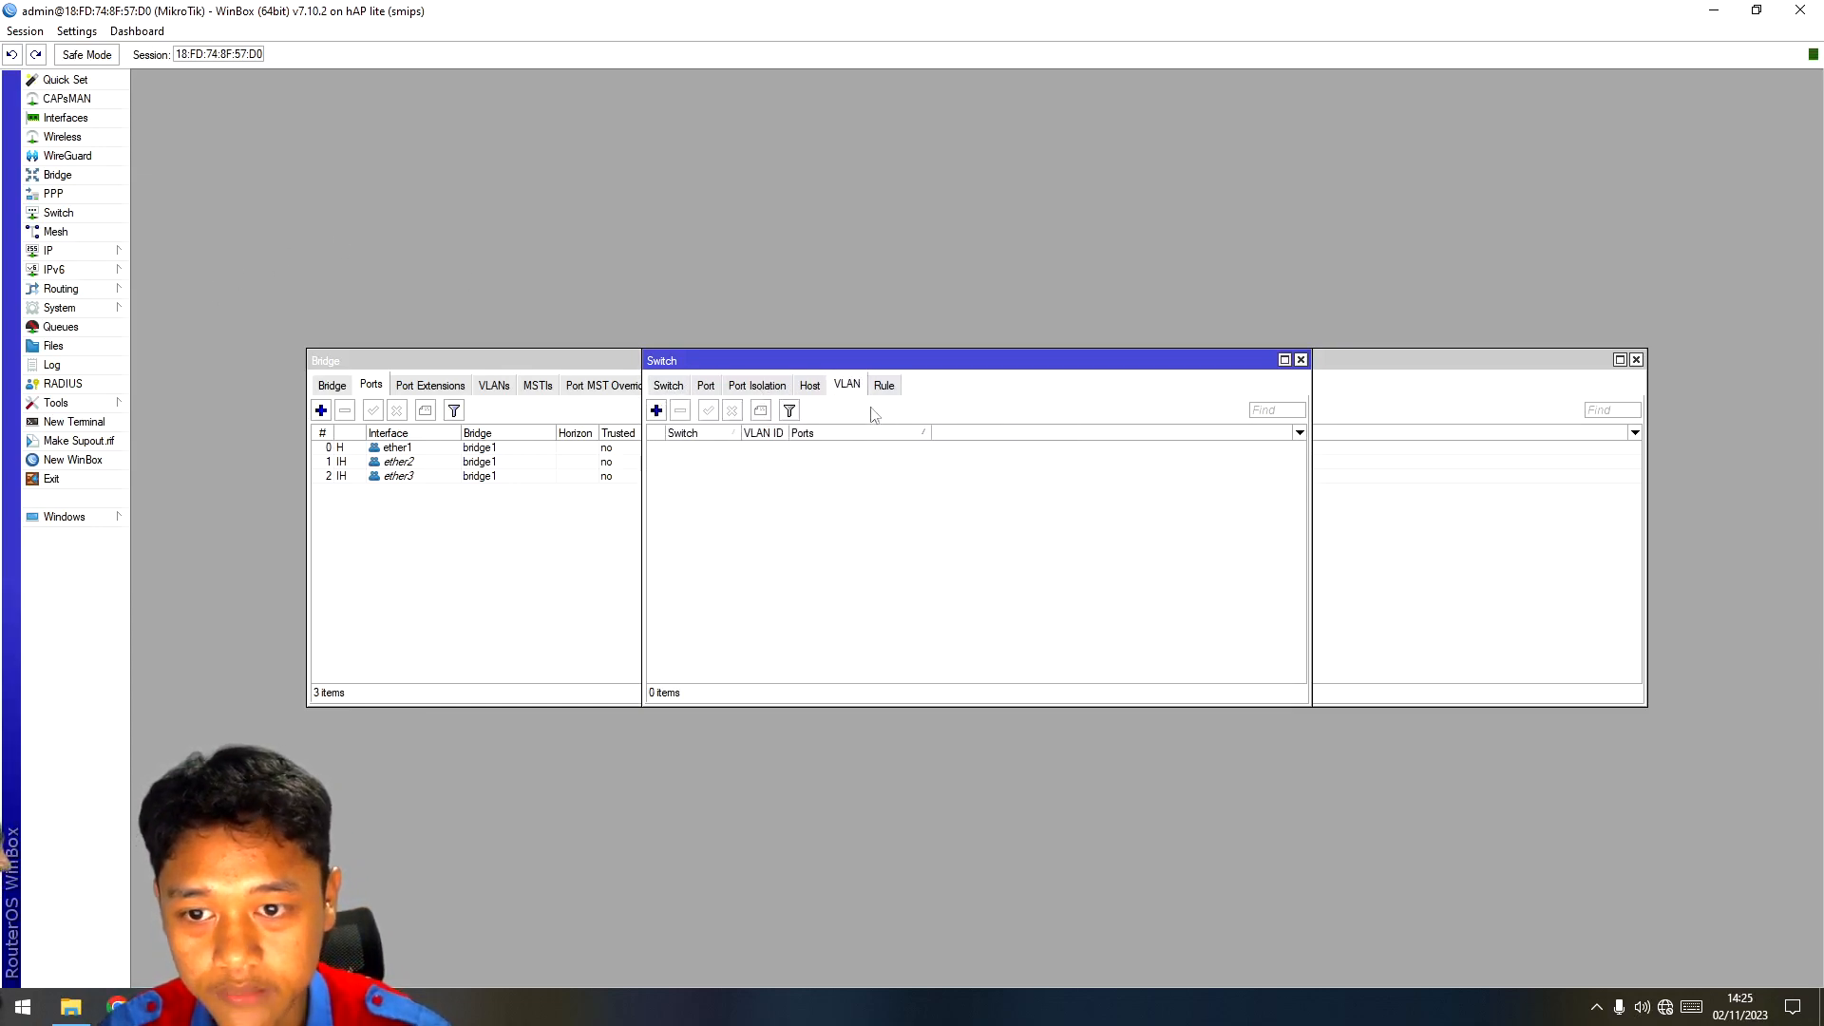
left_click(657, 410)
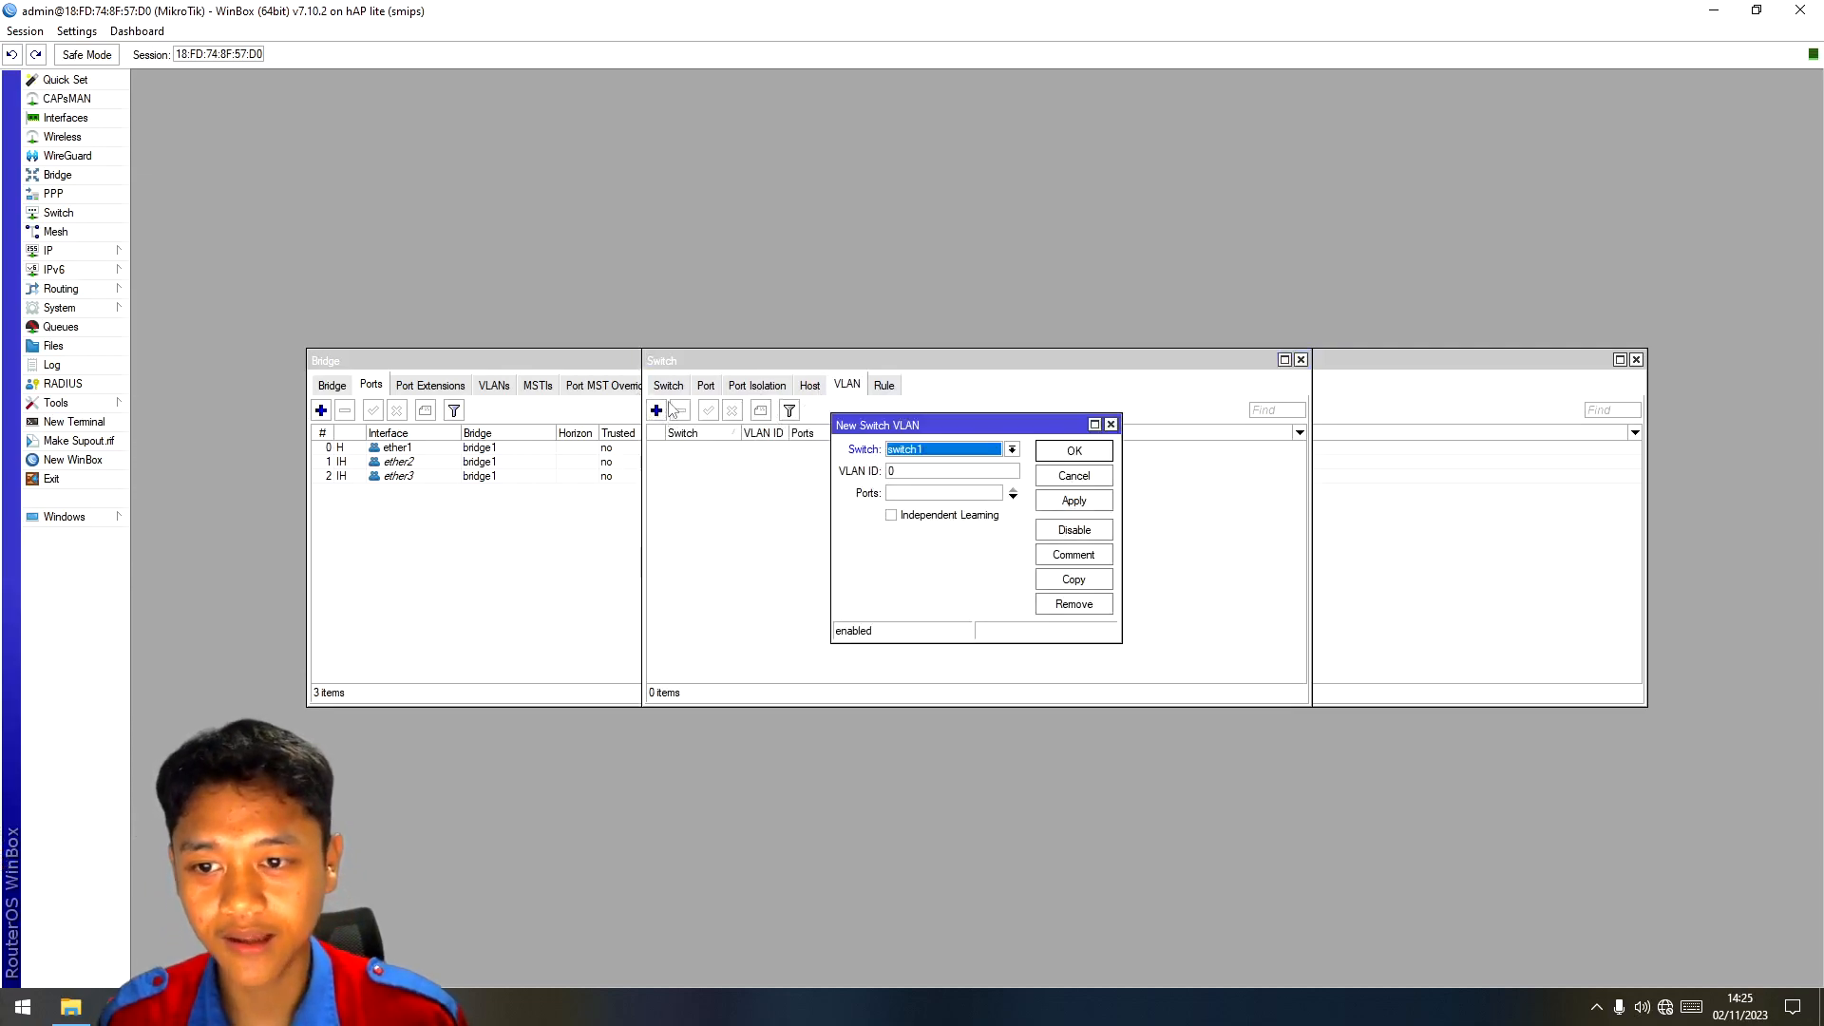
left_click(925, 470)
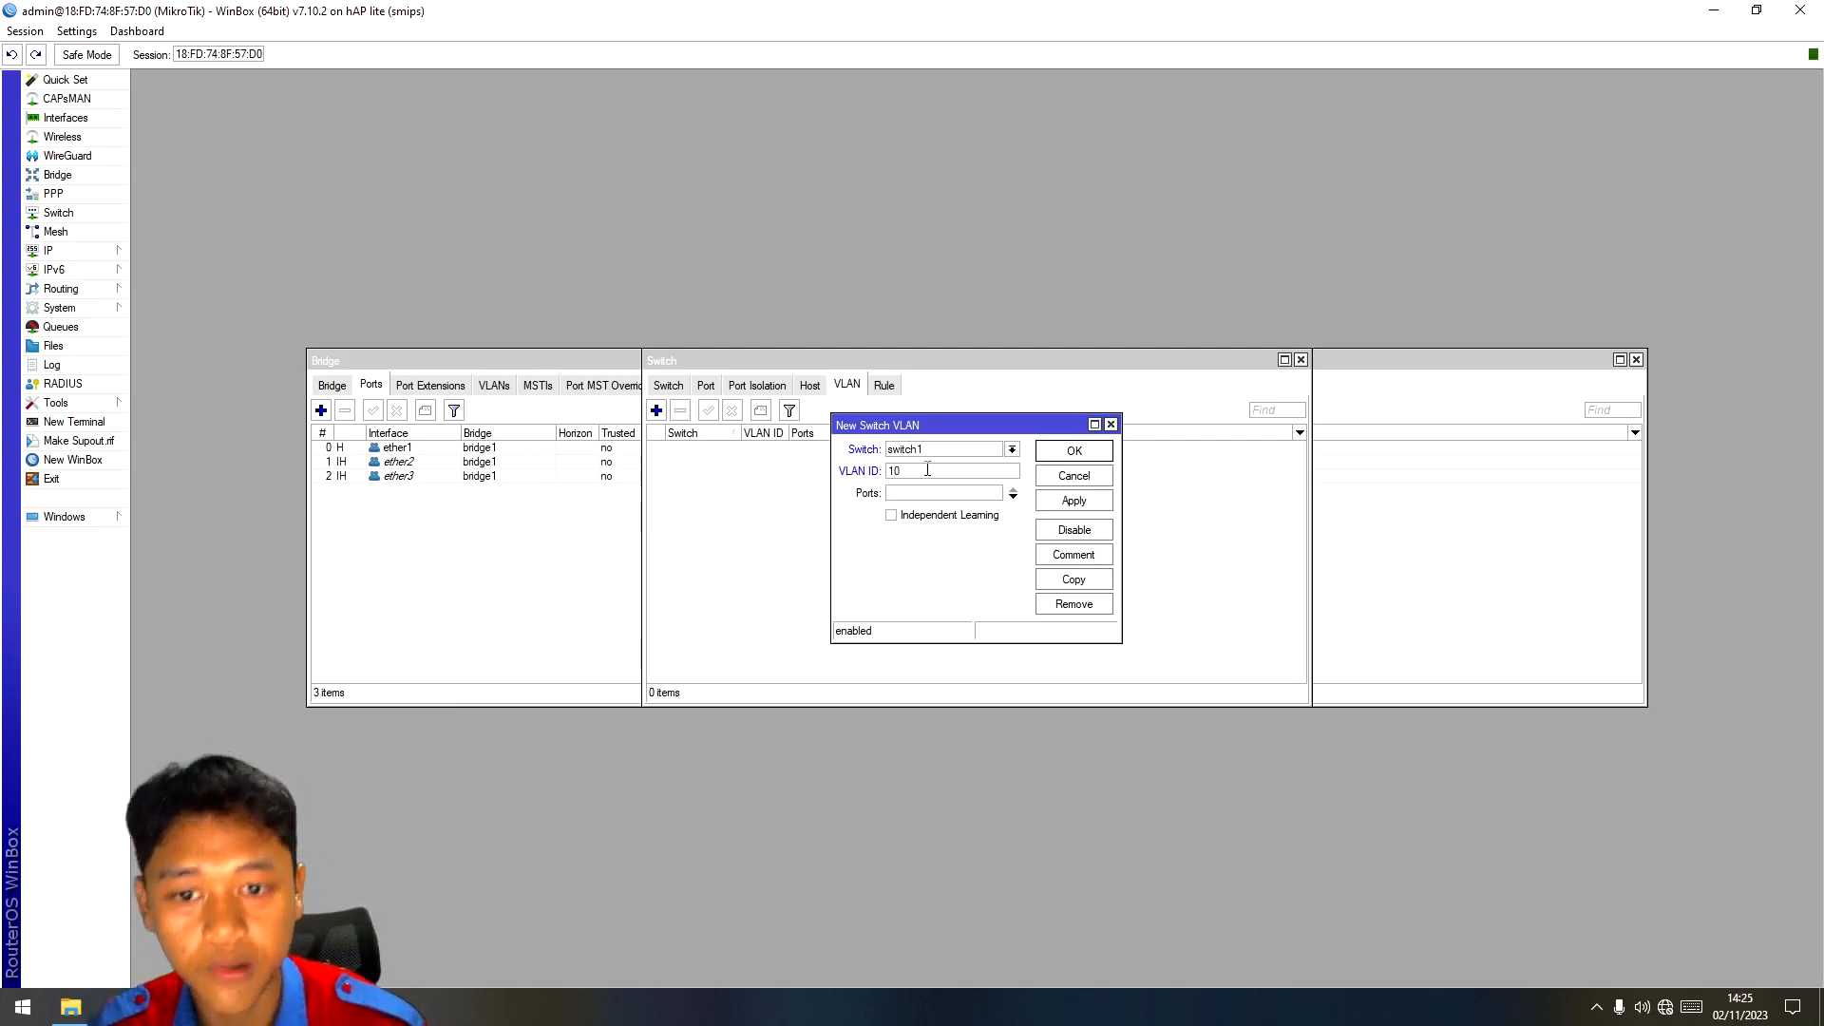
Step: Assign ports ether1 and ether2 to the VLAN 10 entry and save it
left_click(983, 501)
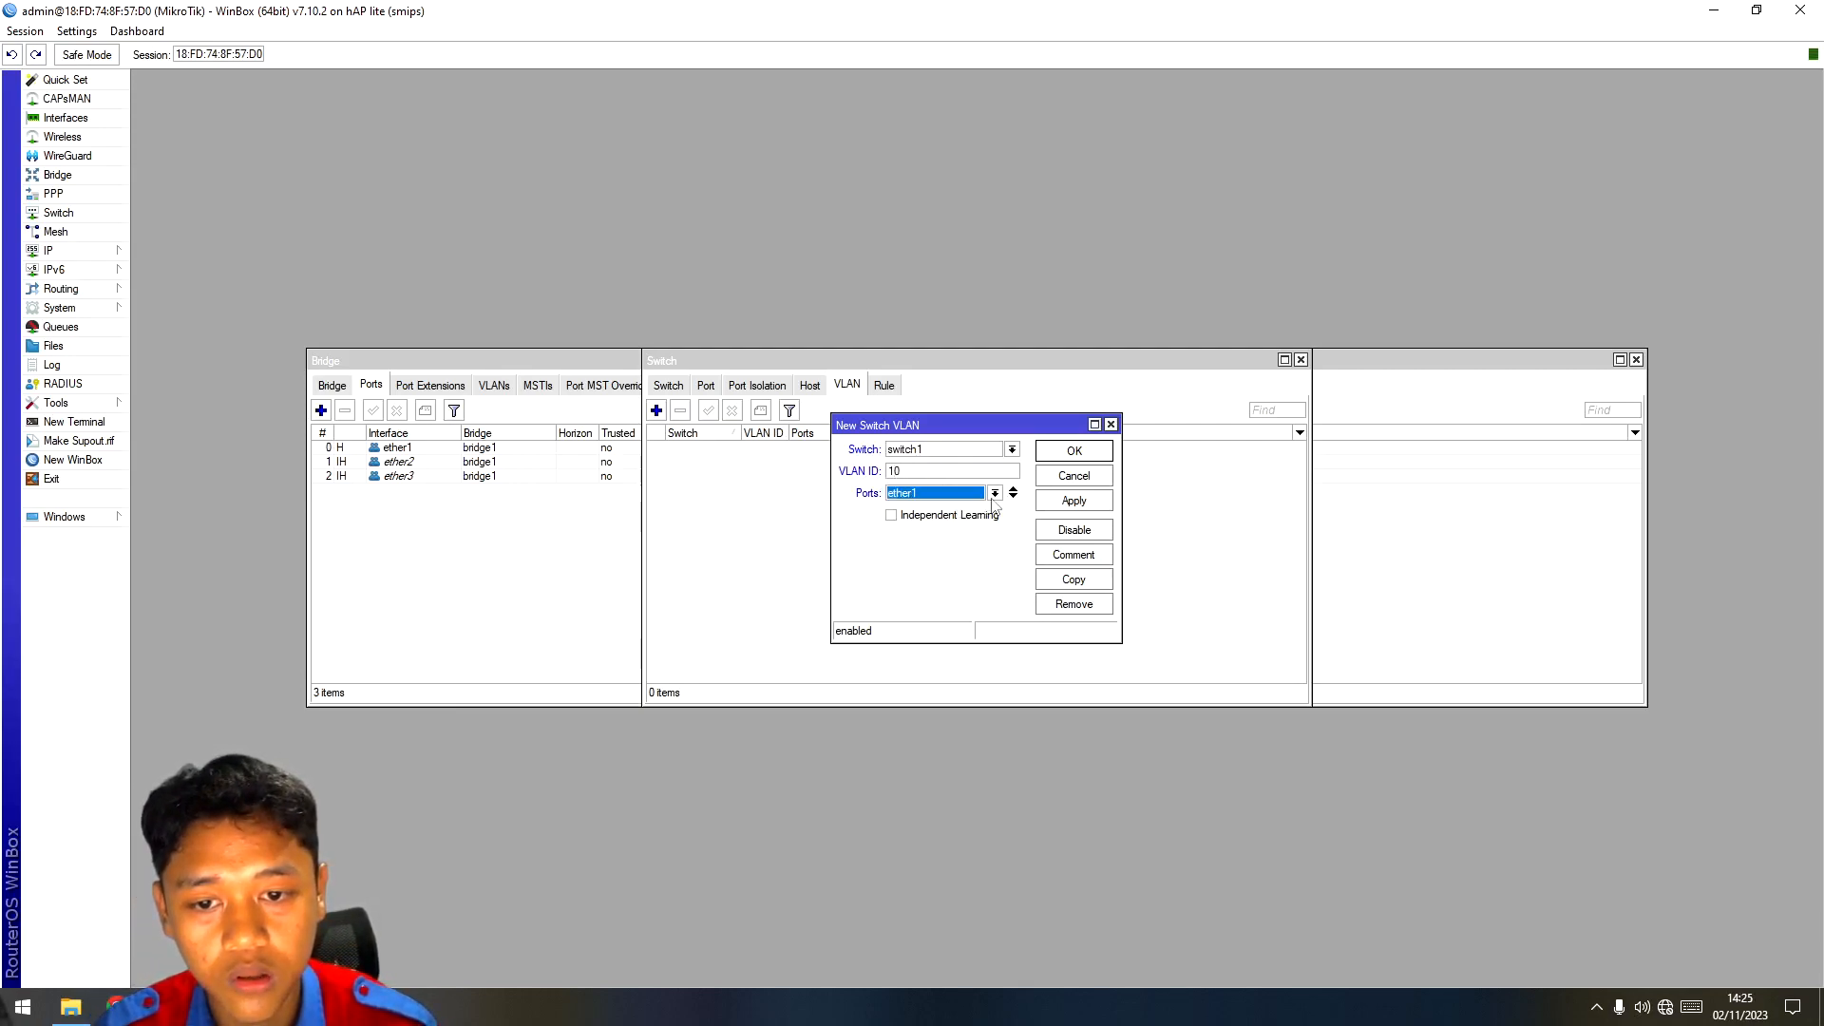
left_click(969, 496)
left_click(967, 495)
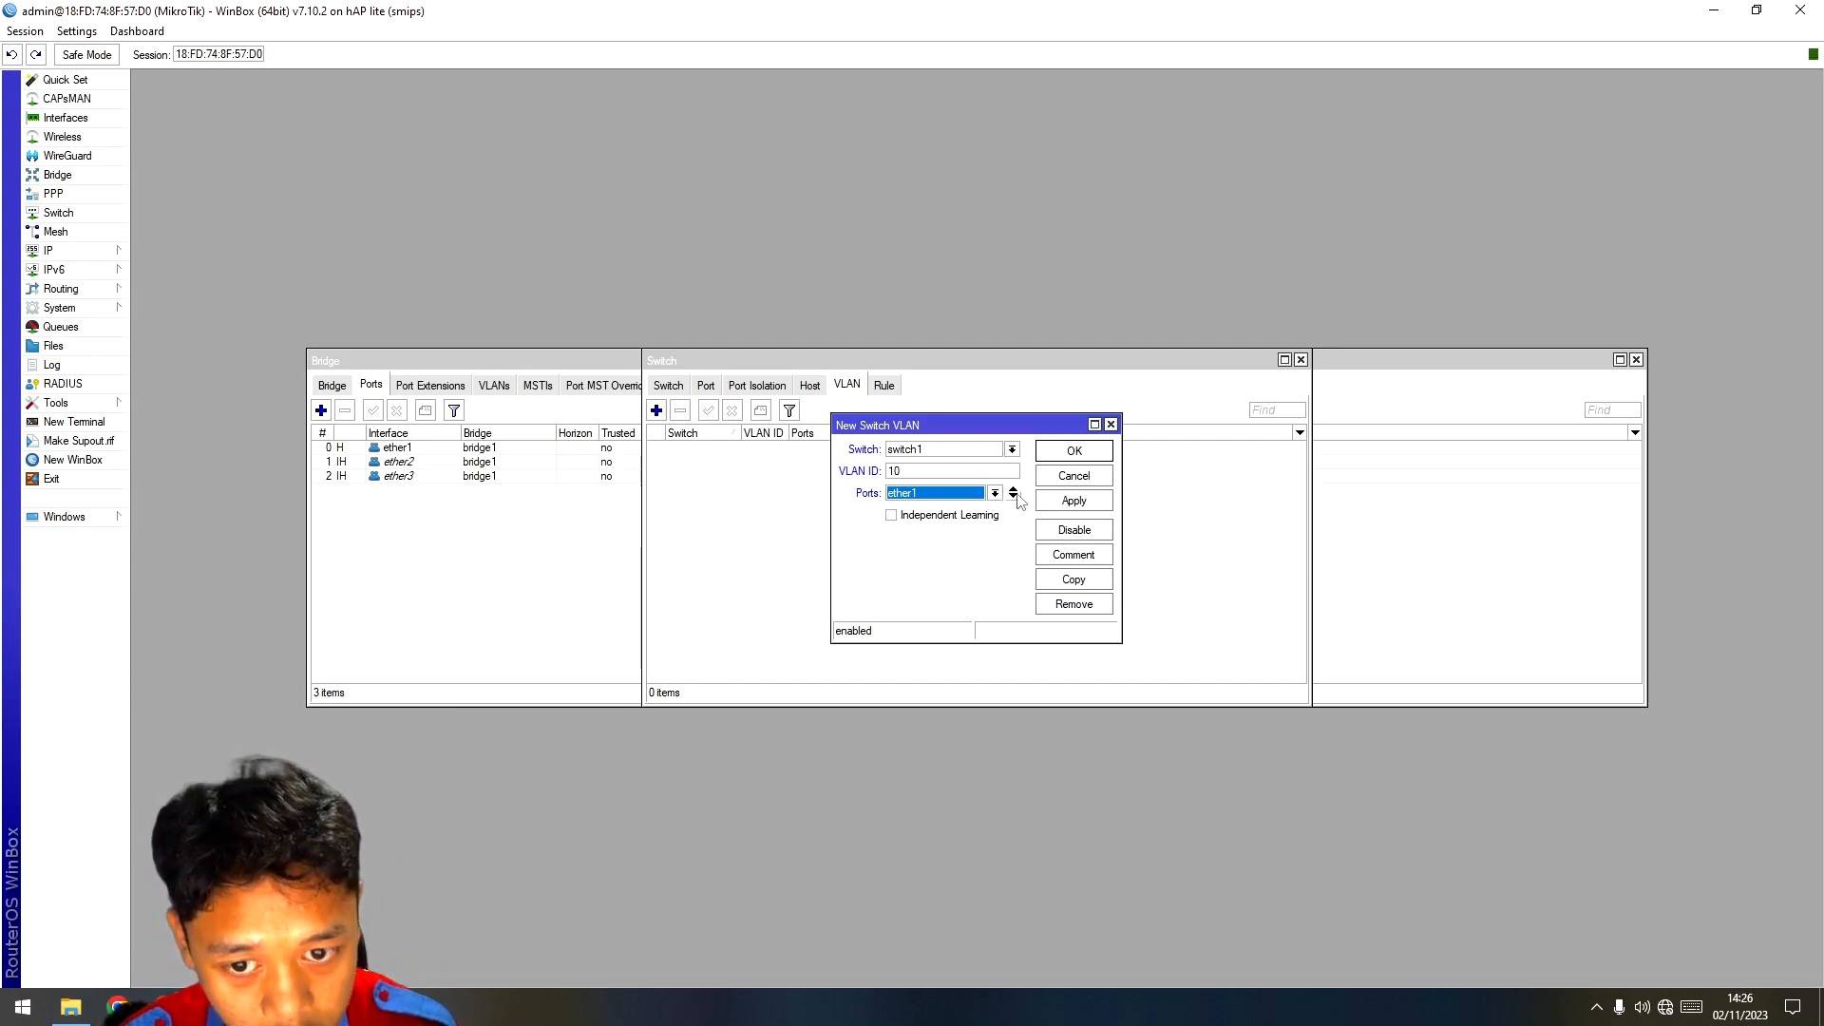
left_click(1014, 496)
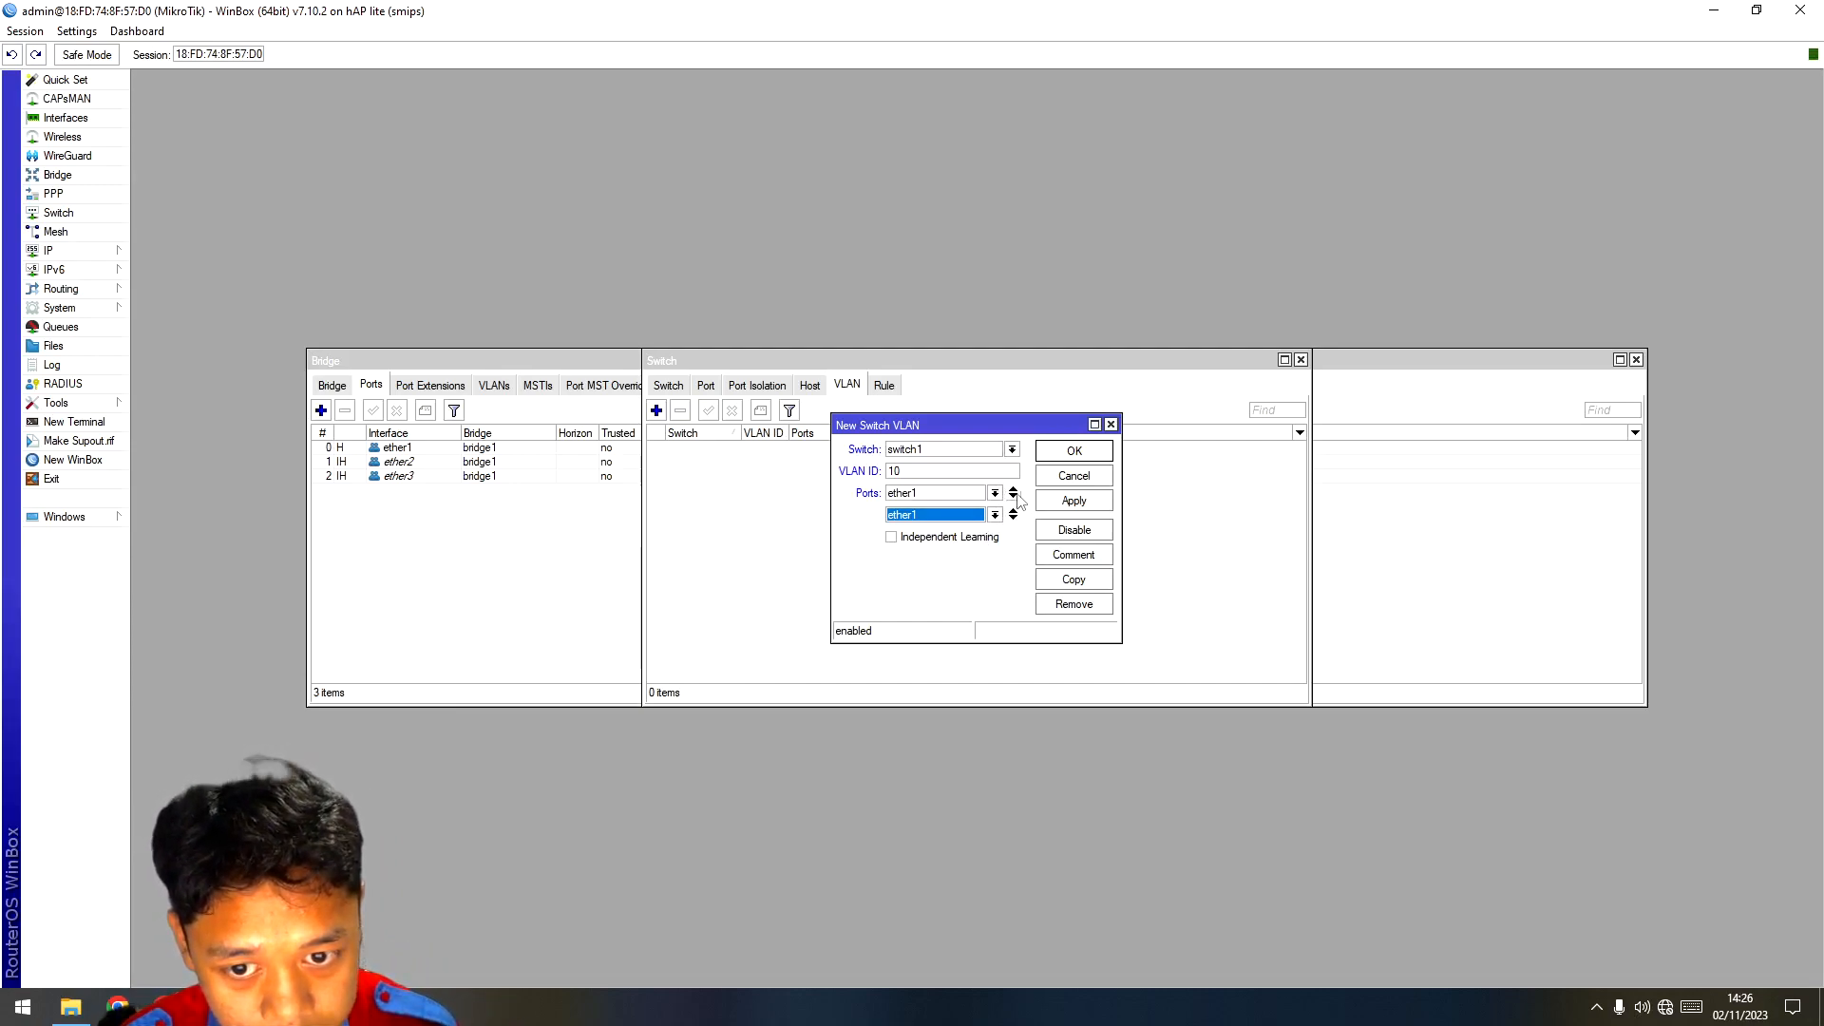
left_click(995, 516)
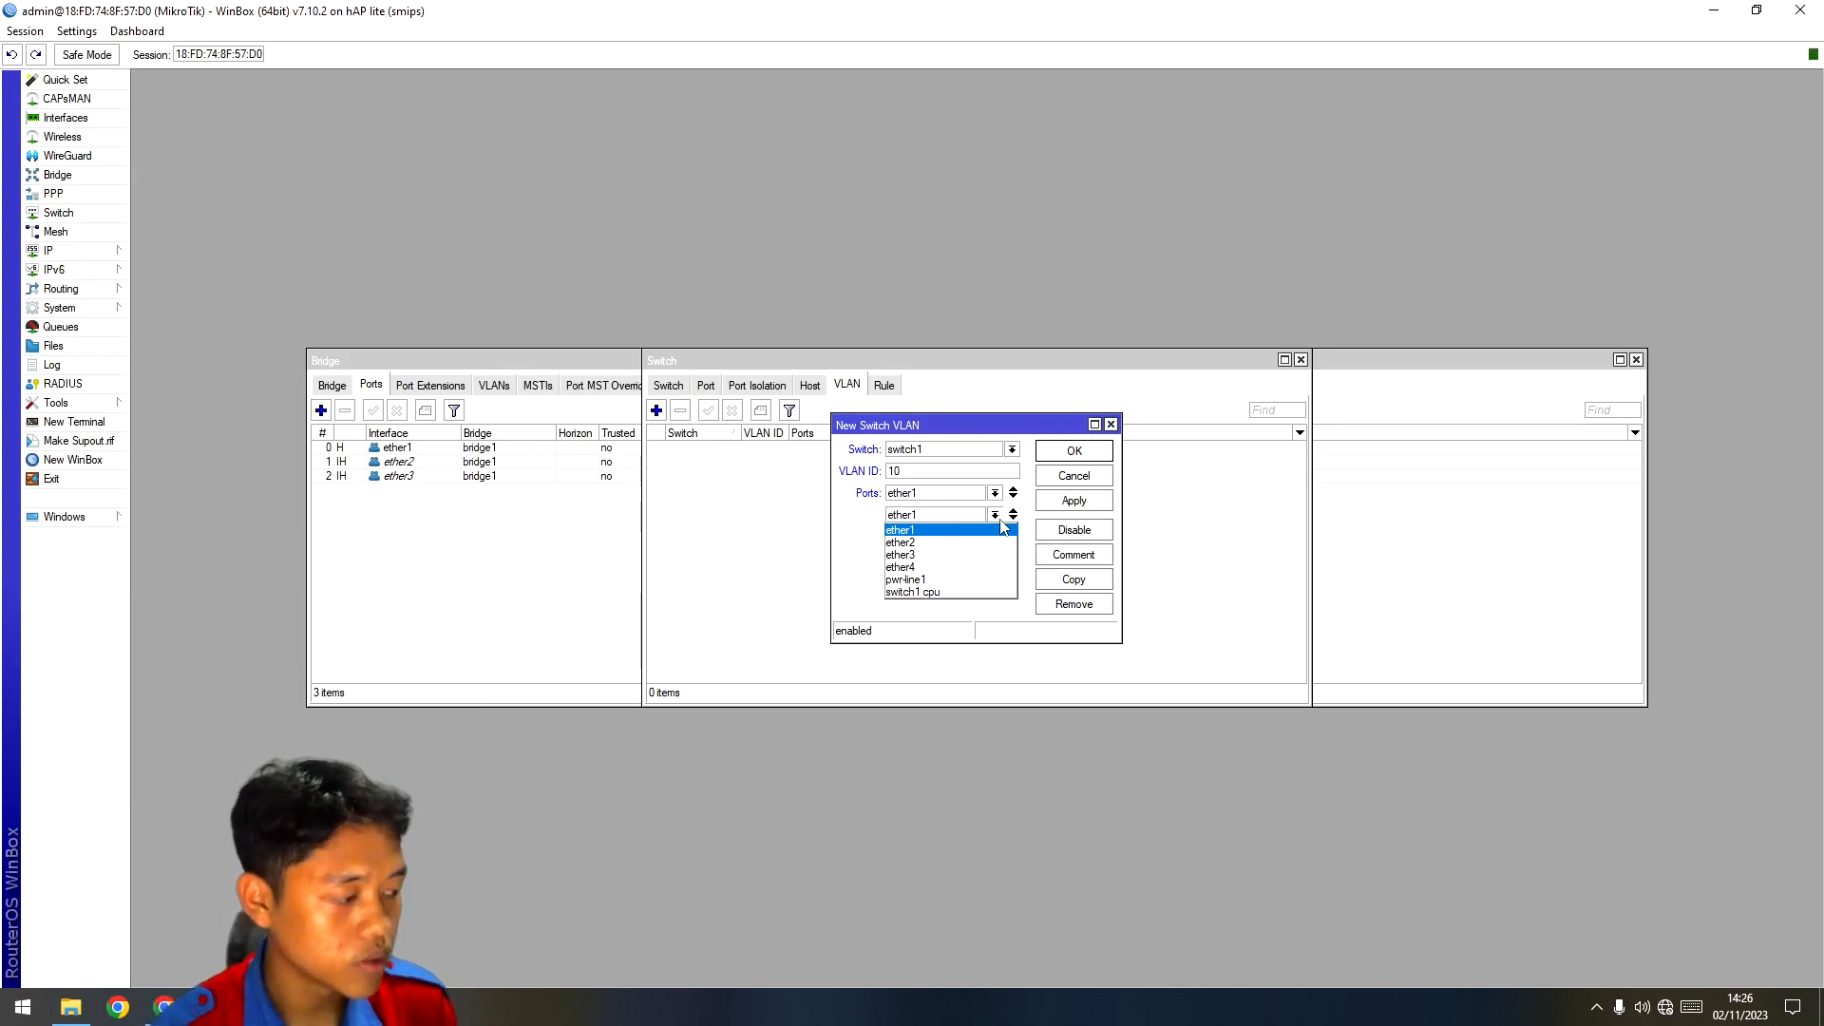
left_click(950, 543)
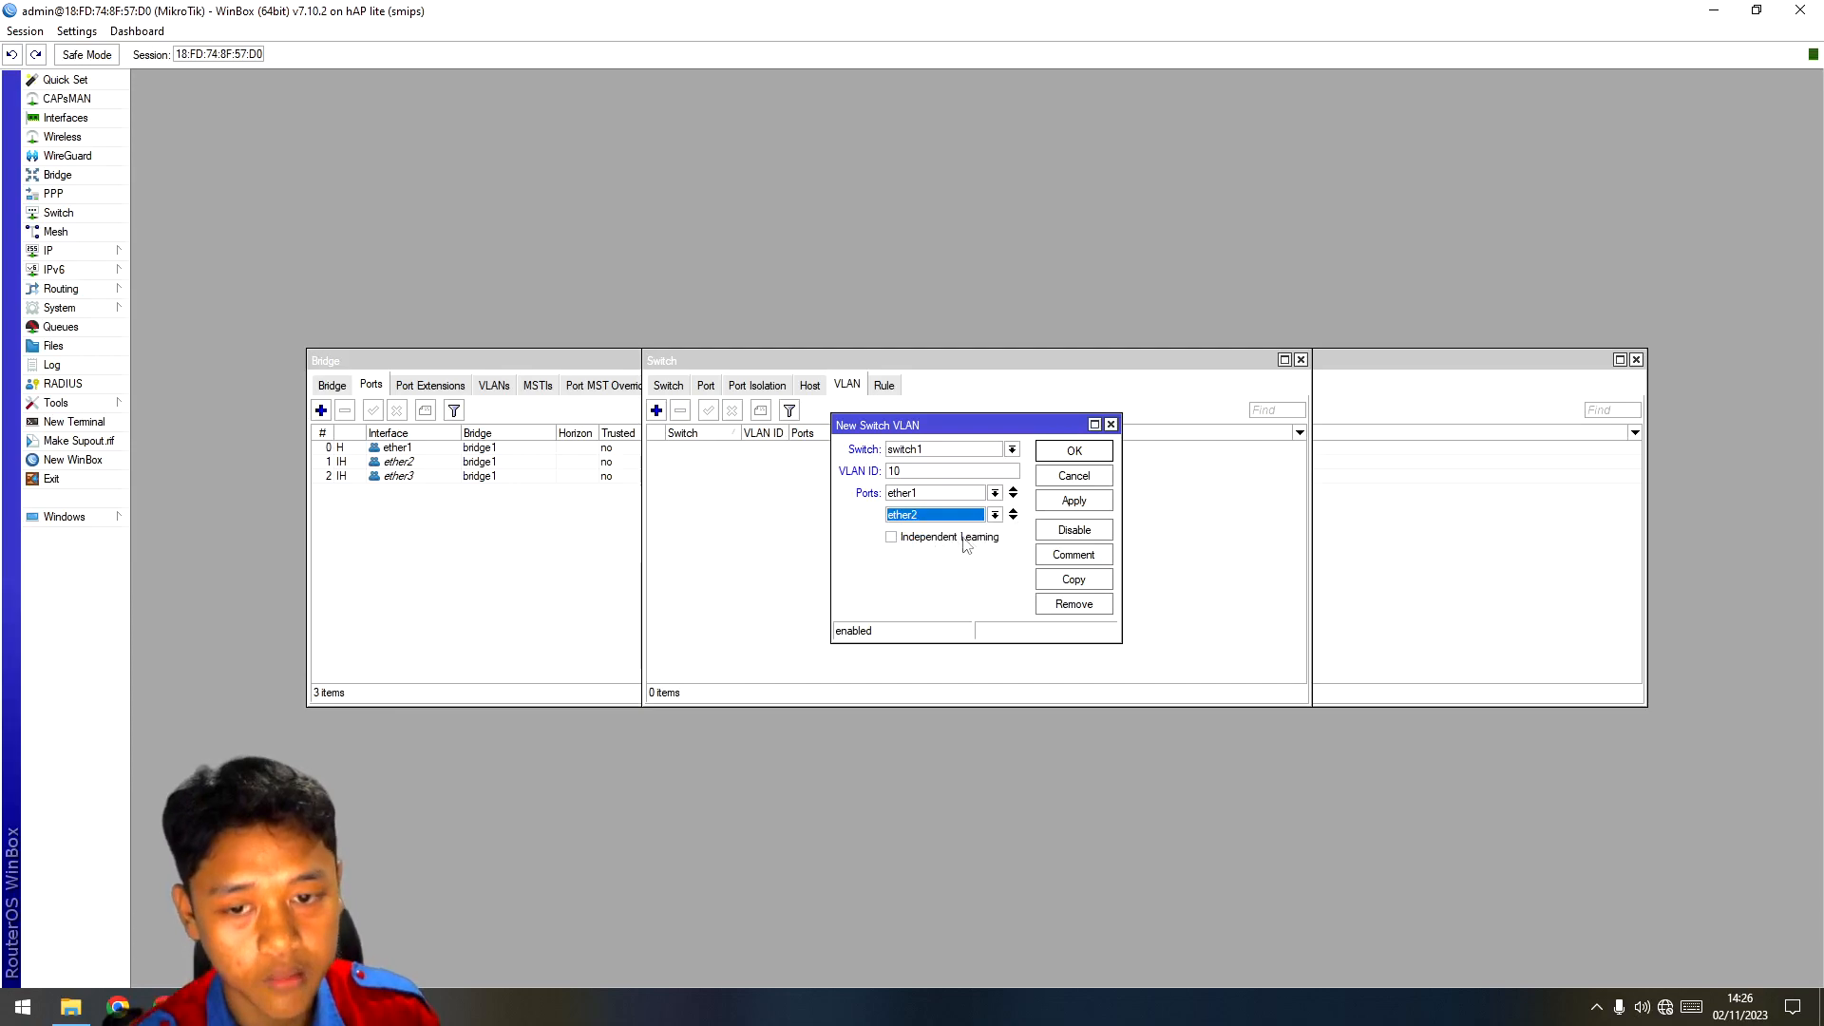
left_click(1081, 505)
left_click(1091, 452)
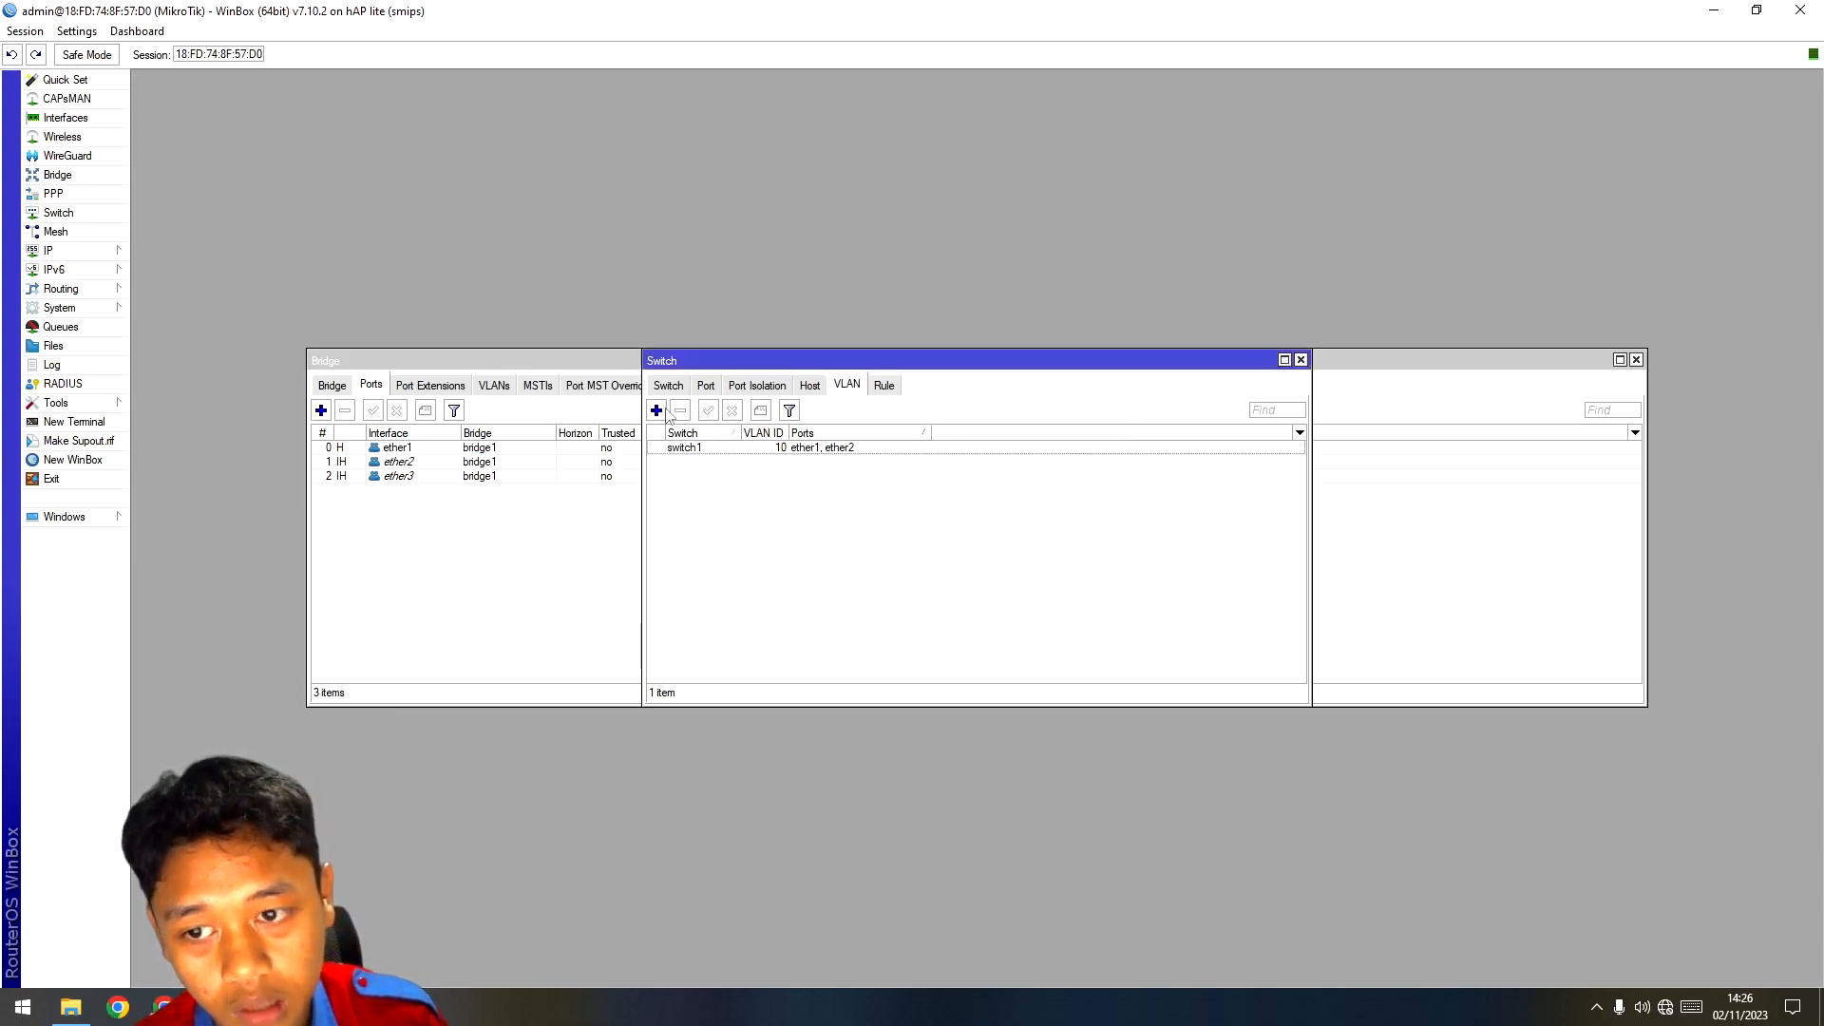
Step: Create a switch VLAN entry on switch1 with VLAN ID 20 and ports ether1 and ether3
left_click(657, 411)
left_click(929, 468)
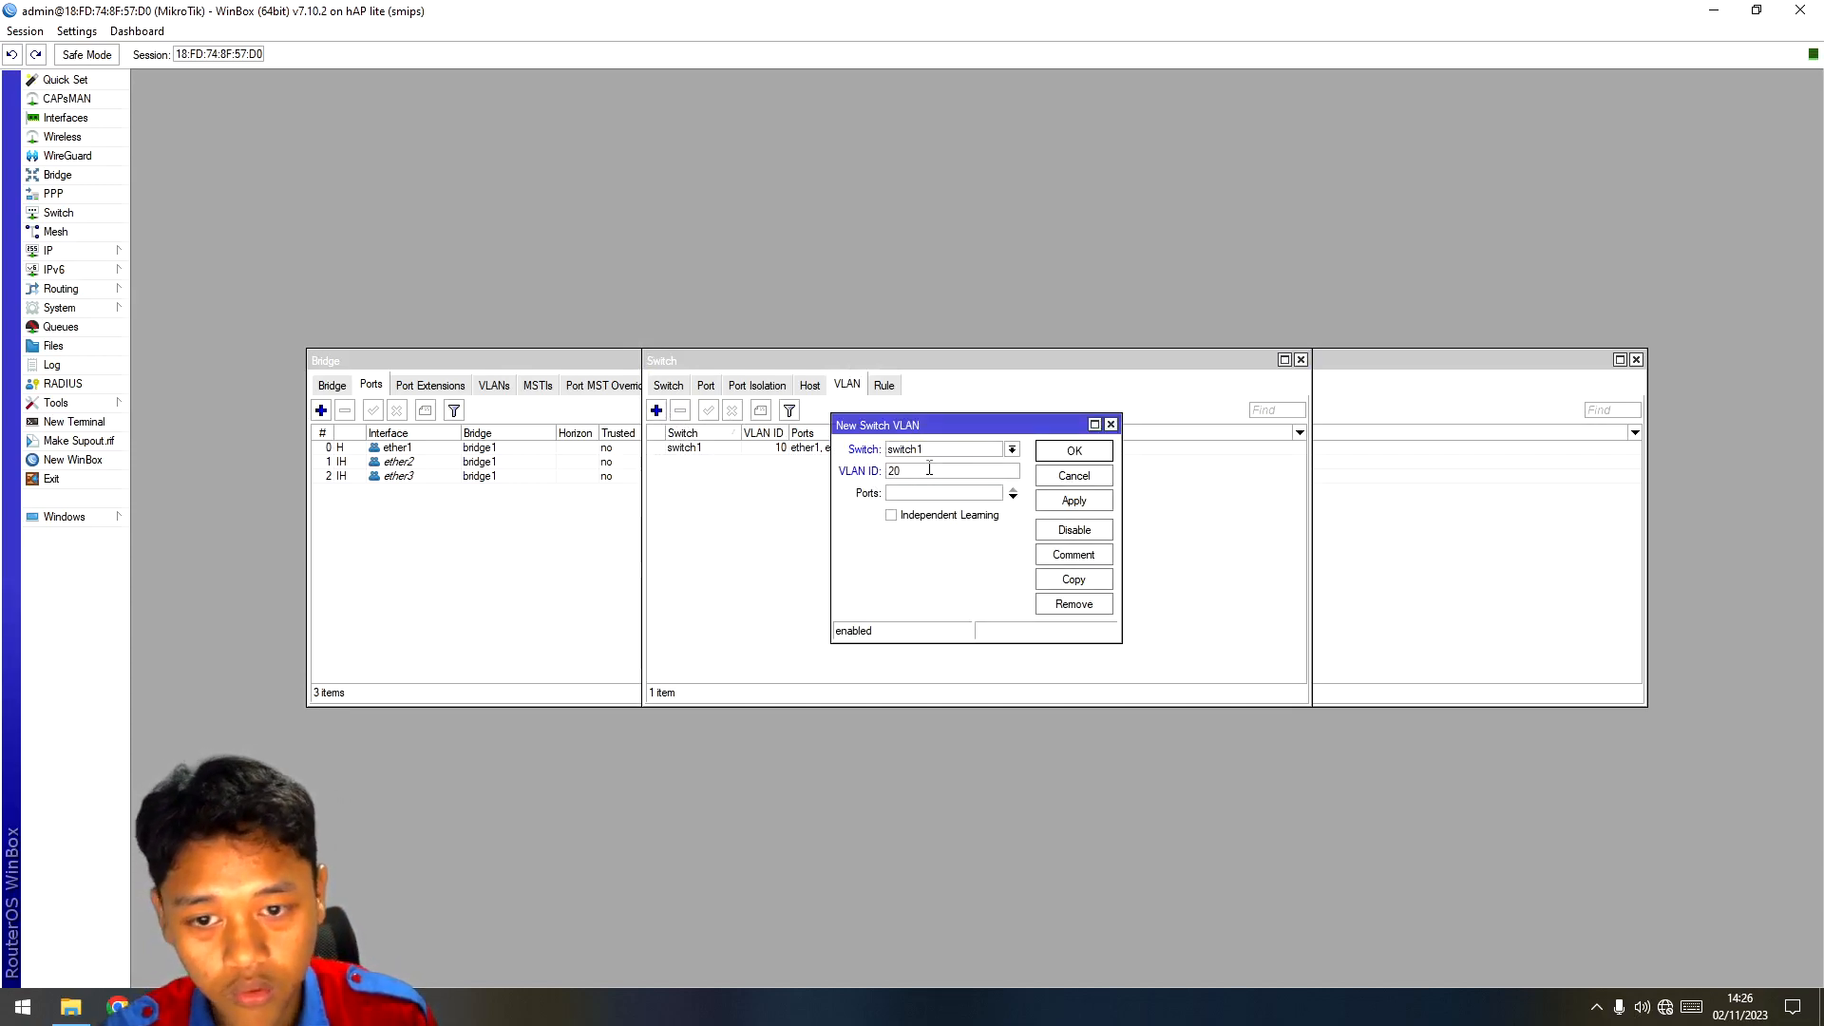
left_click(1012, 496)
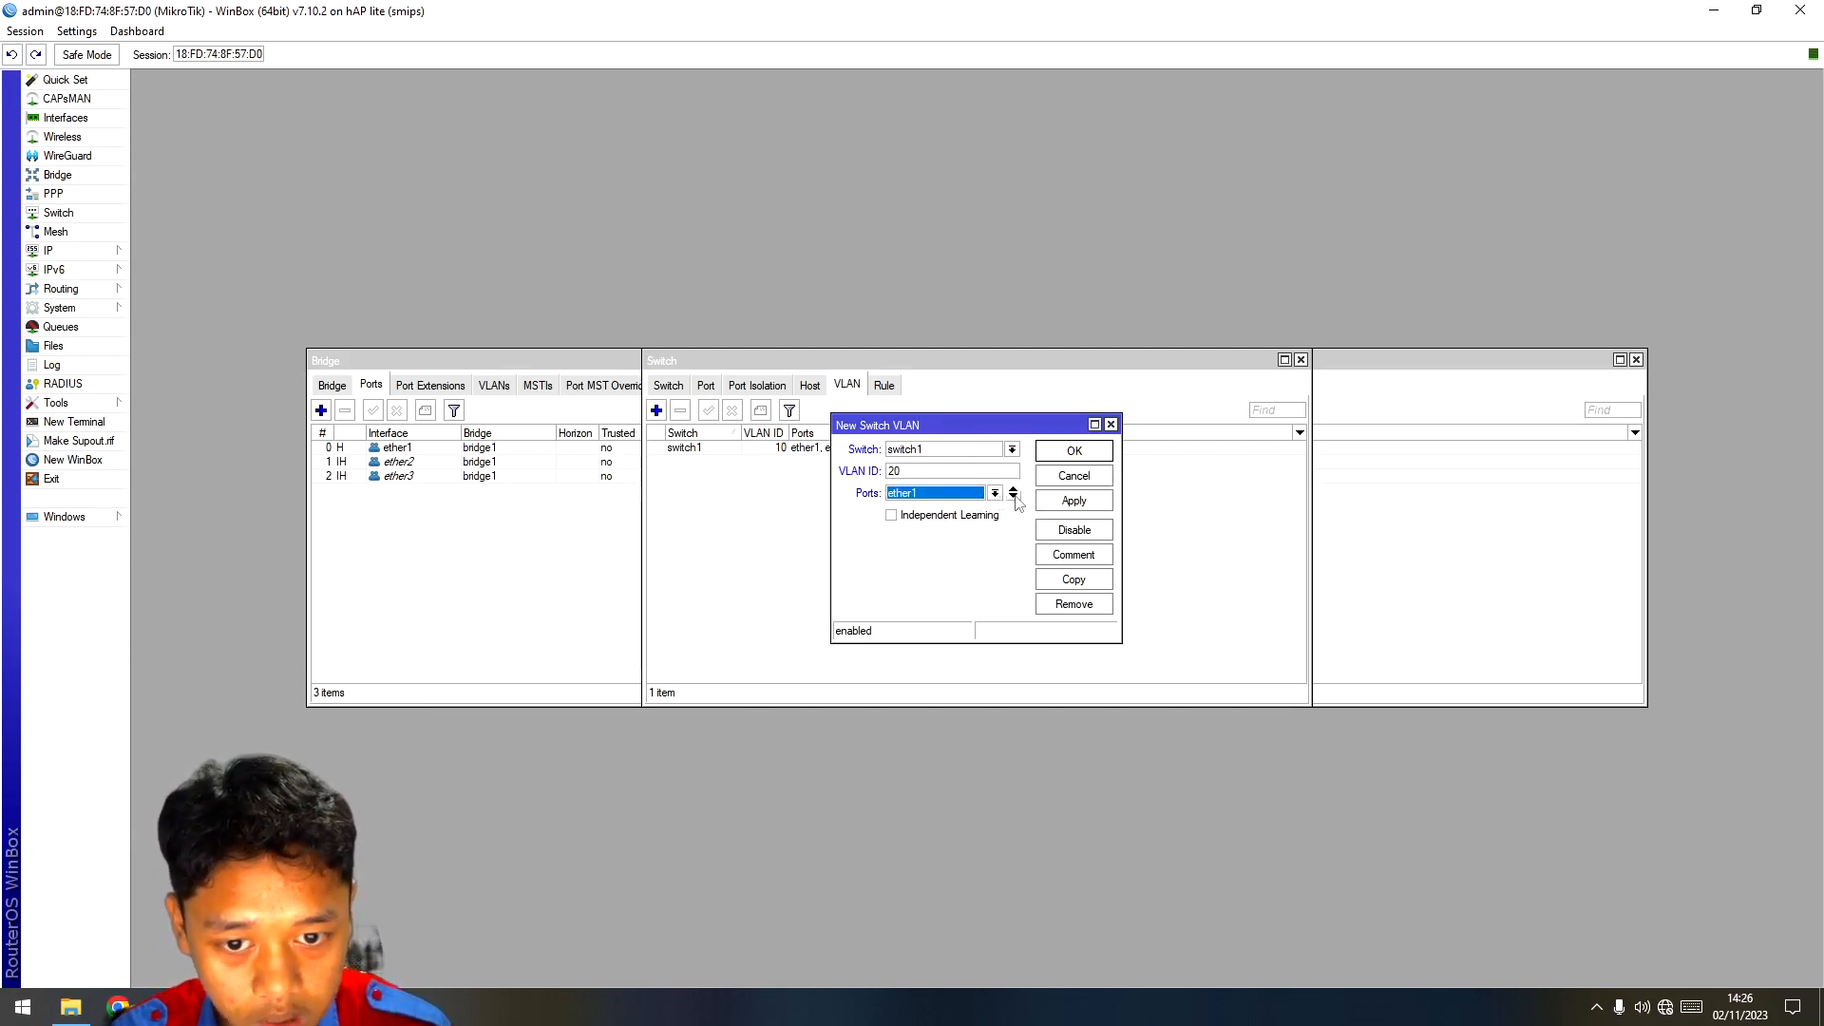
left_click(1014, 496)
left_click(994, 515)
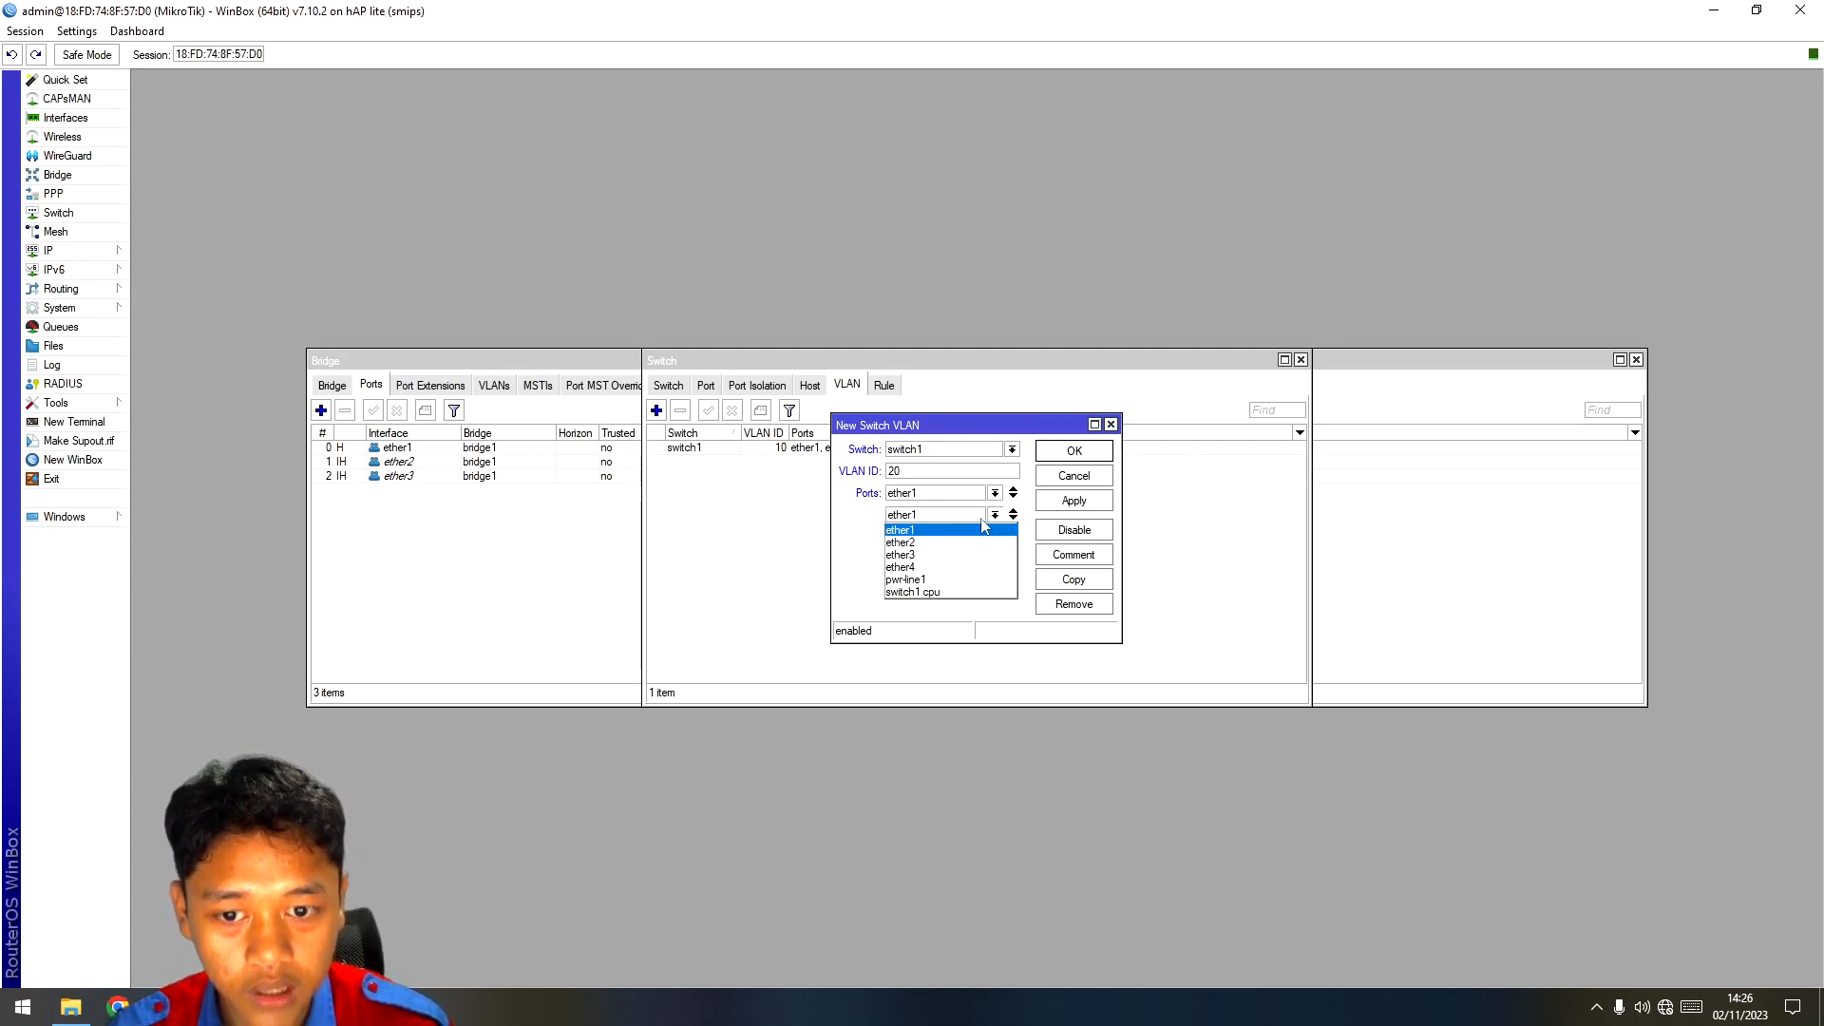
left_click(946, 556)
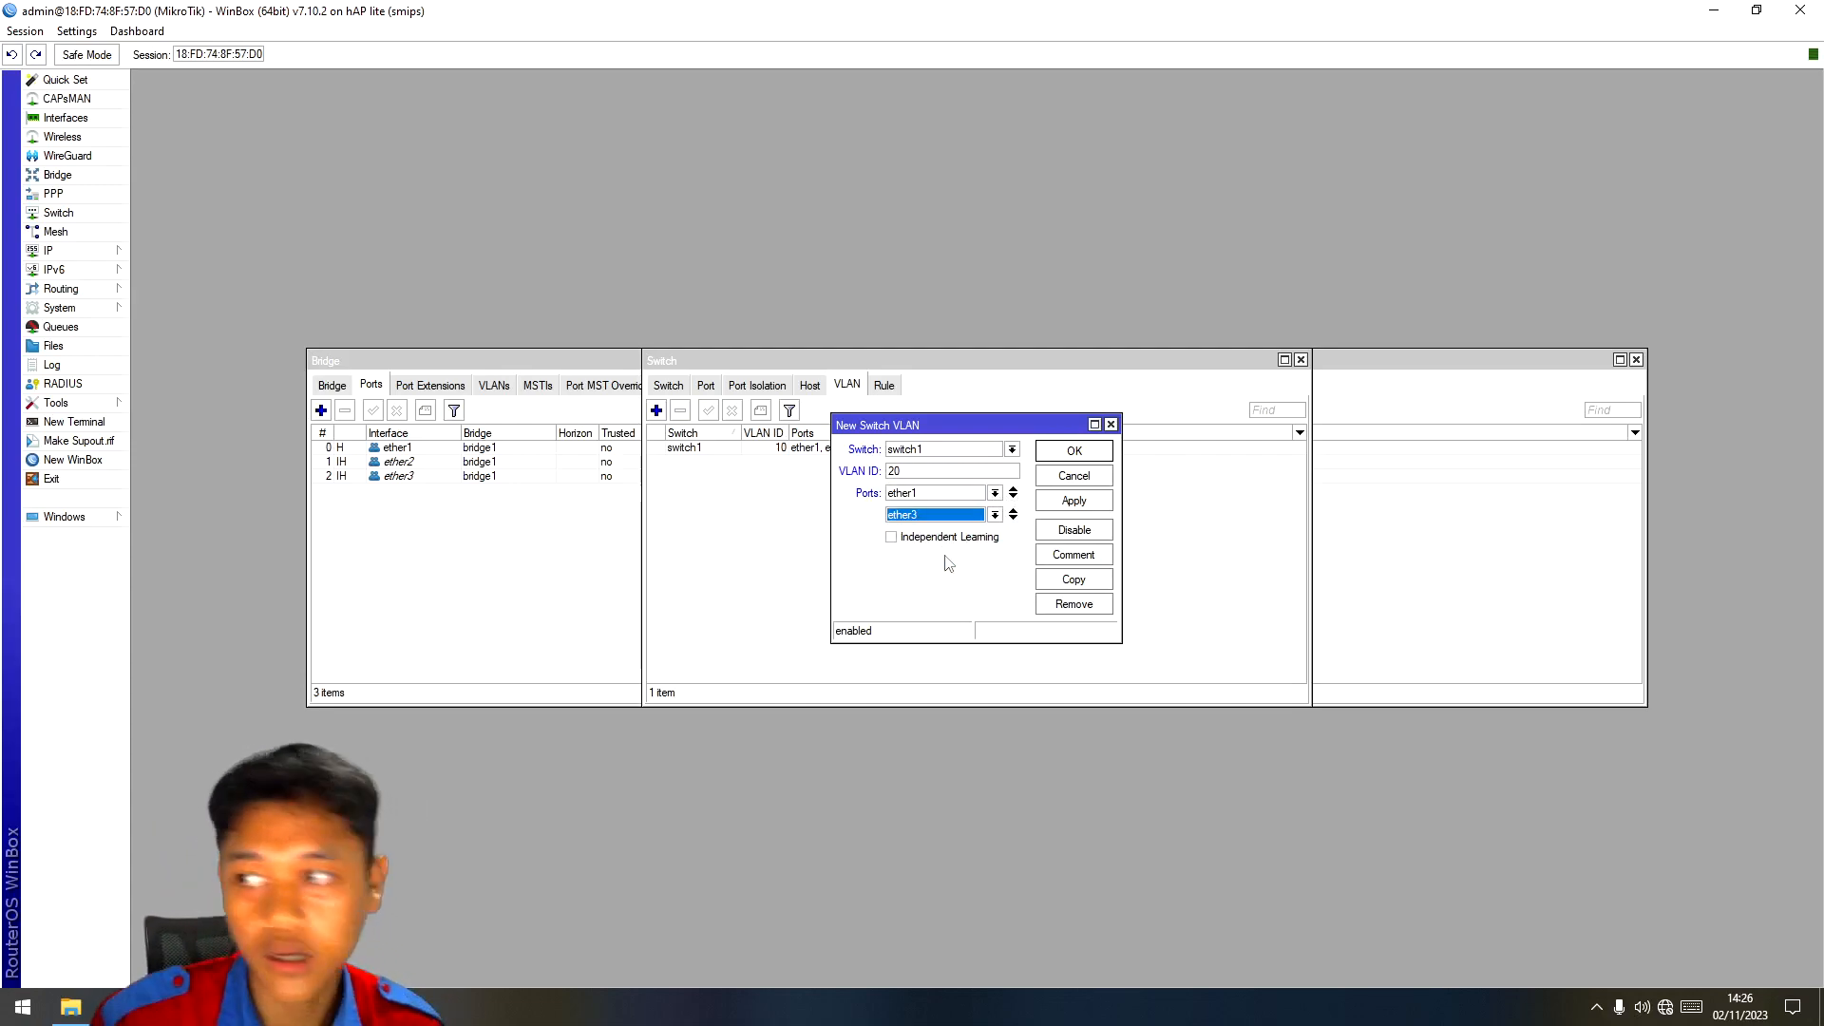
left_click(1090, 510)
left_click(1093, 458)
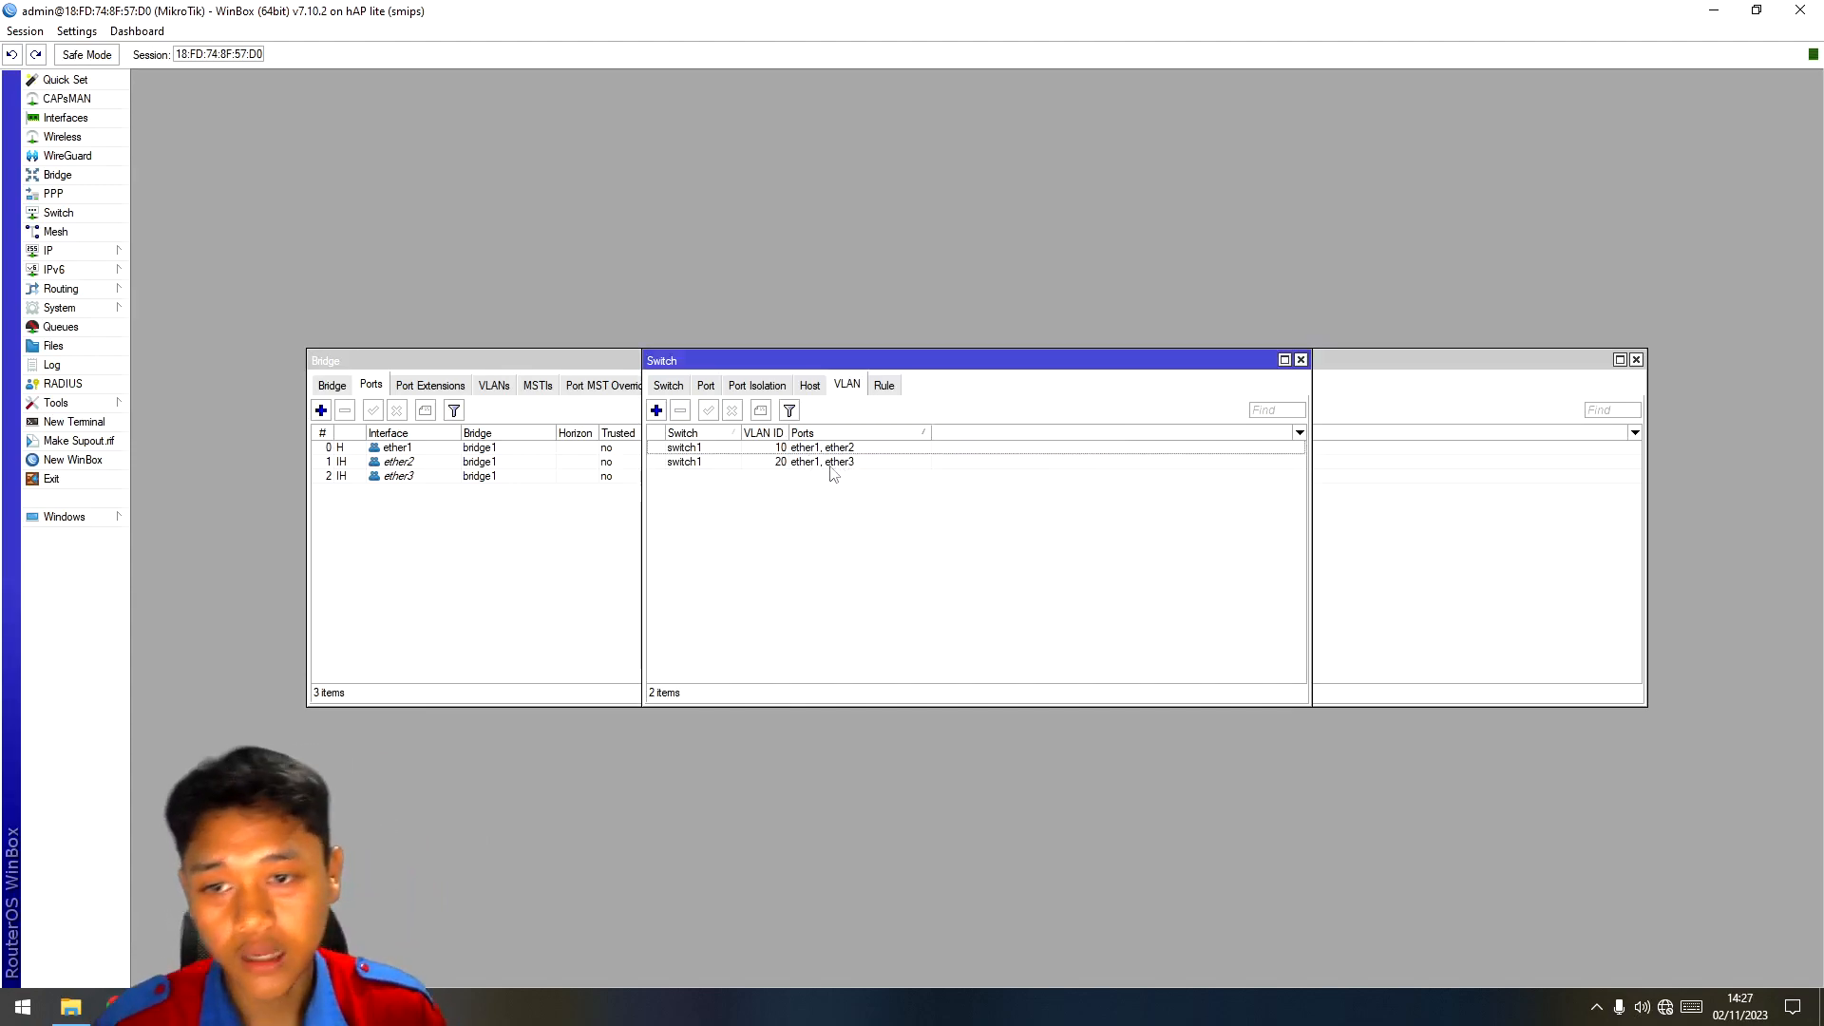
Step: Set switch port ether1 to VLAN mode secure and VLAN header add if missing
left_click(671, 388)
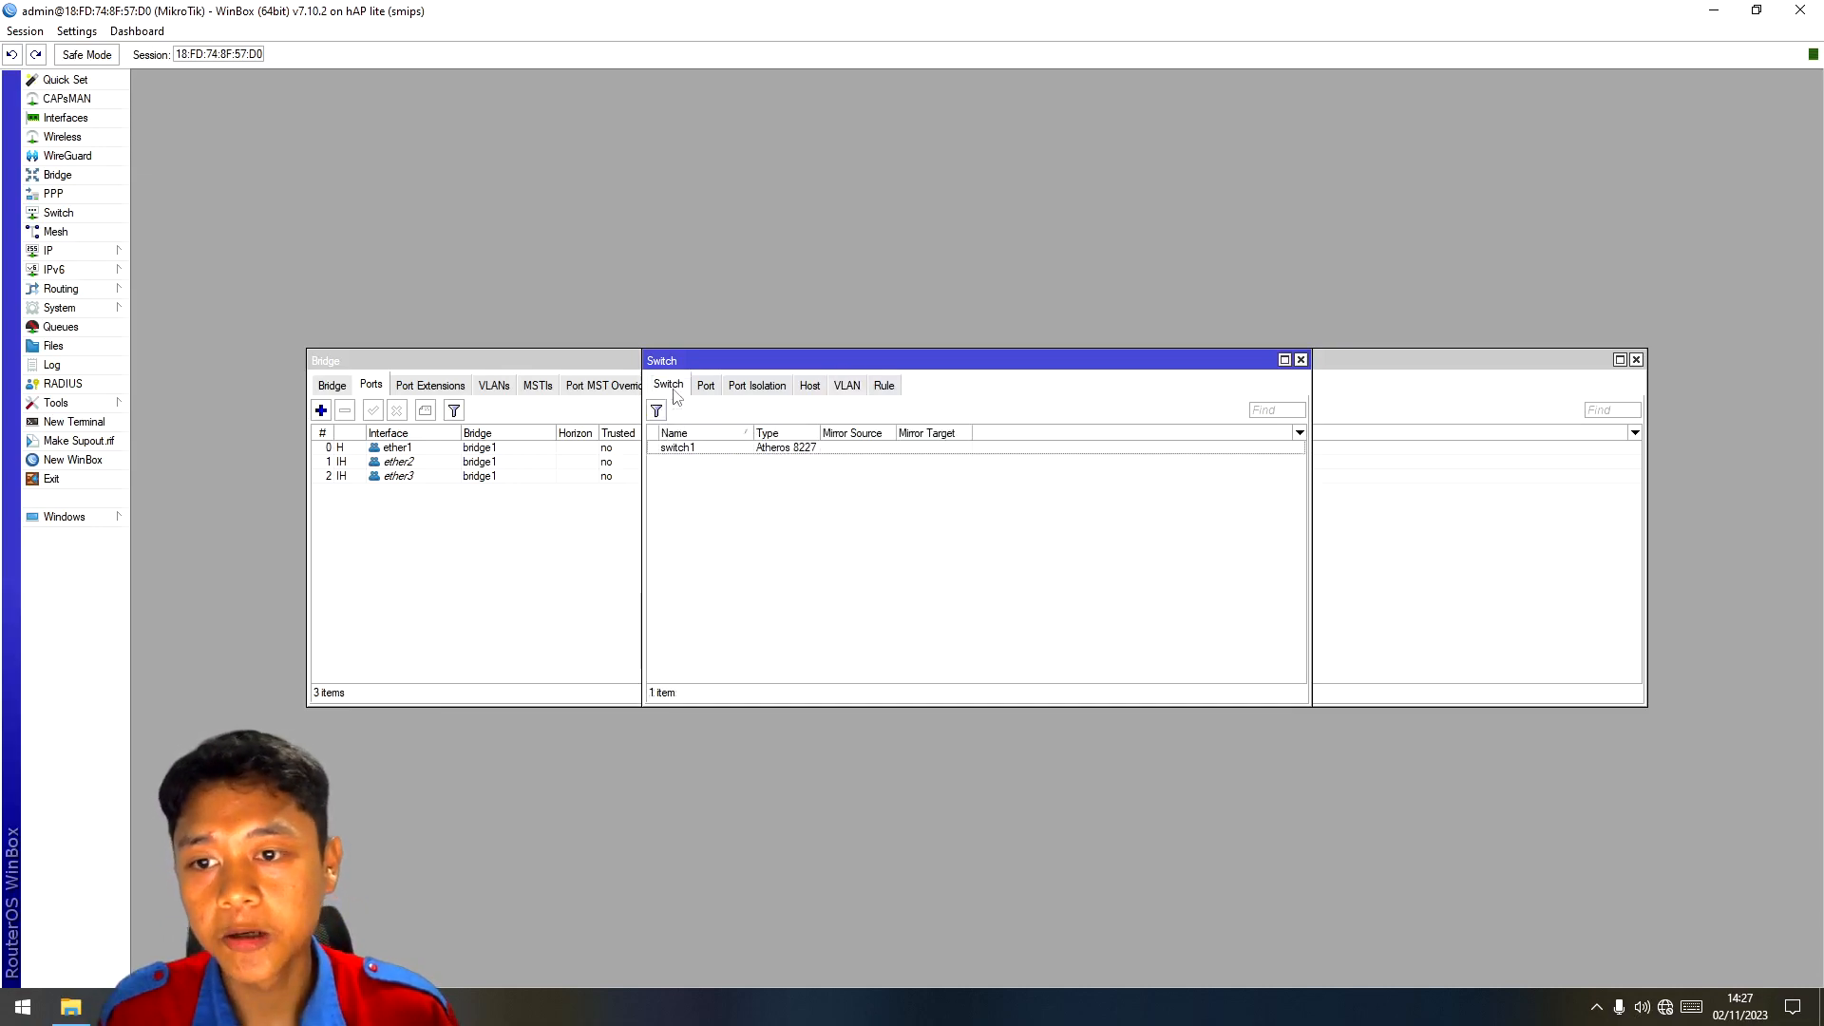
left_click(706, 387)
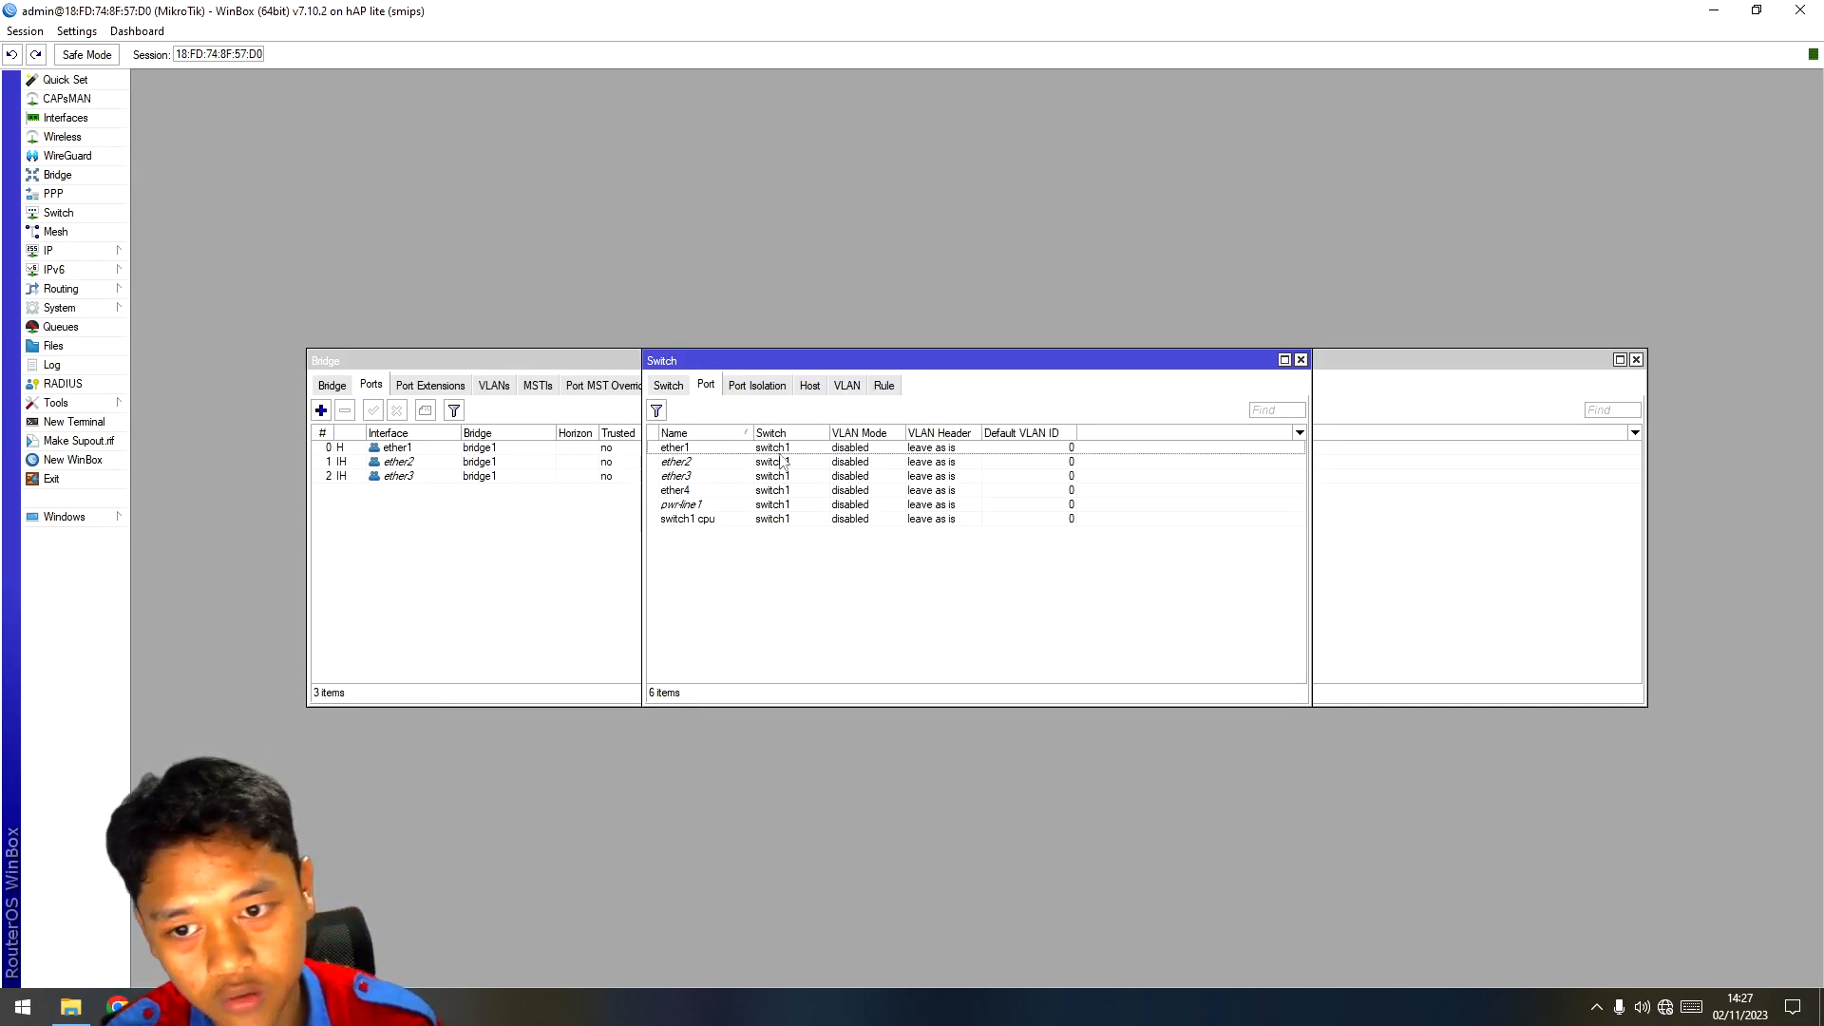
double_click(803, 449)
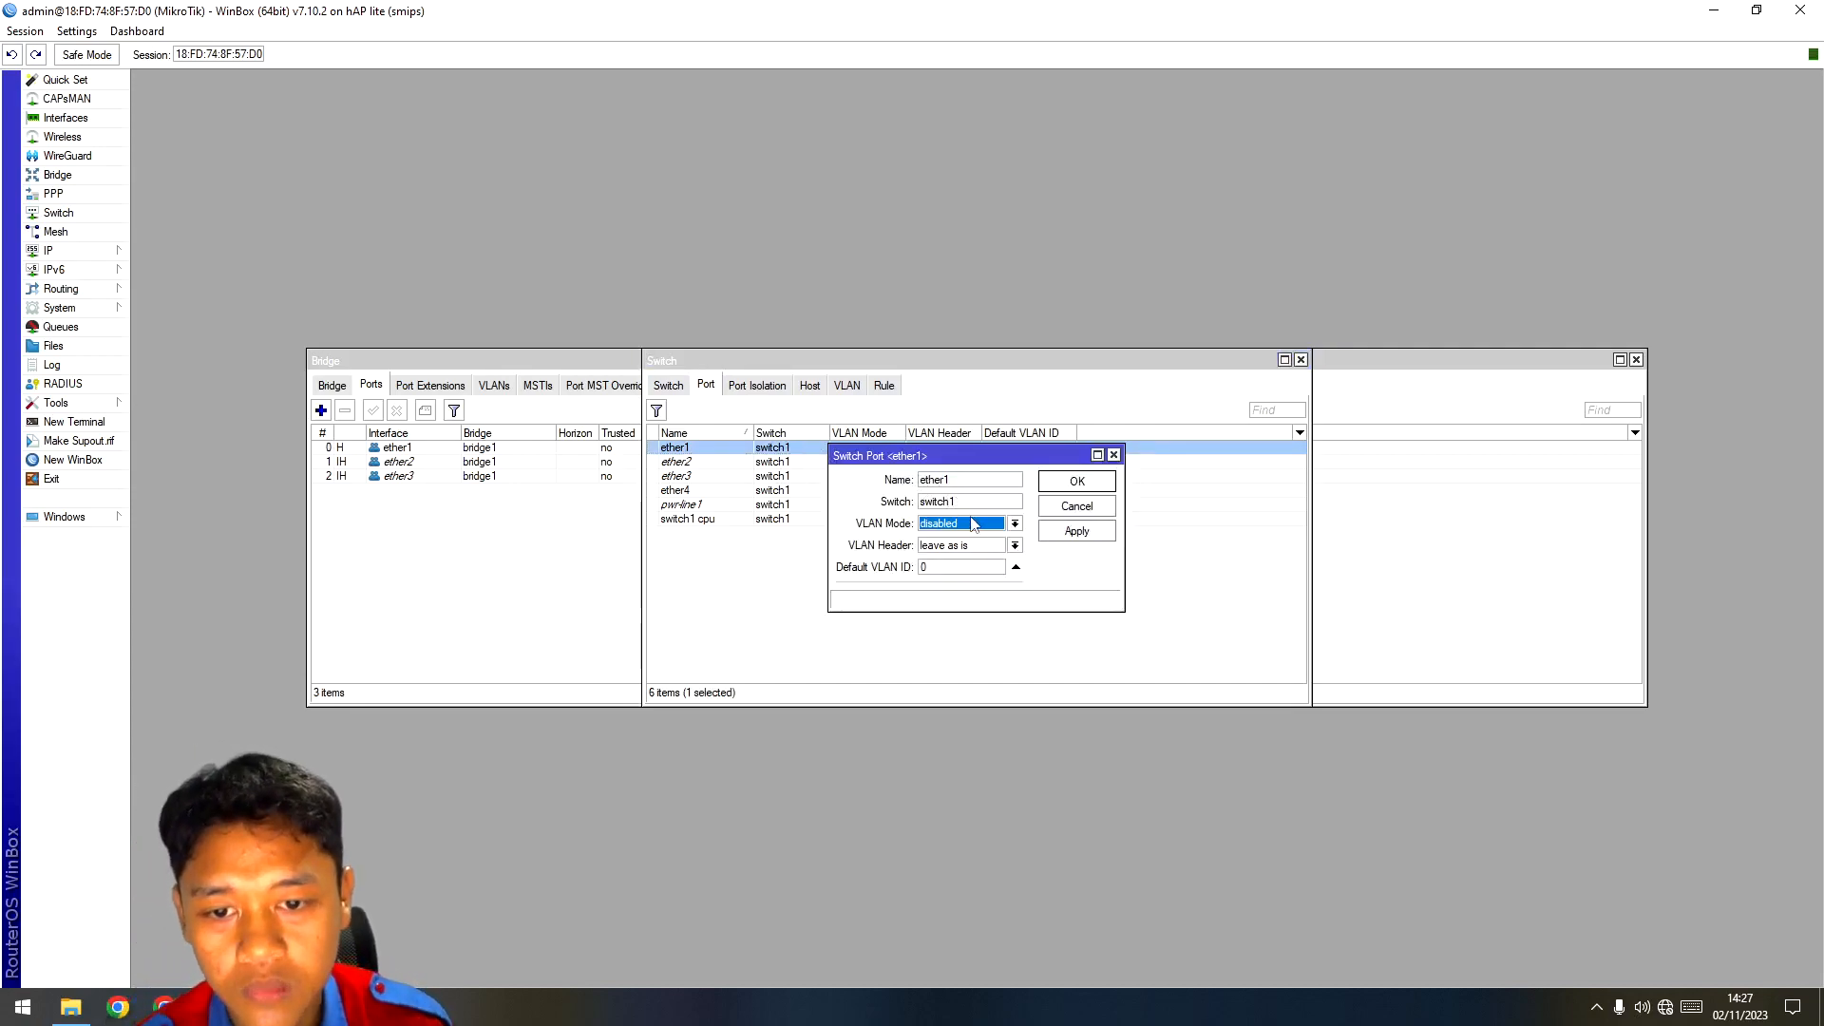
left_click(1014, 525)
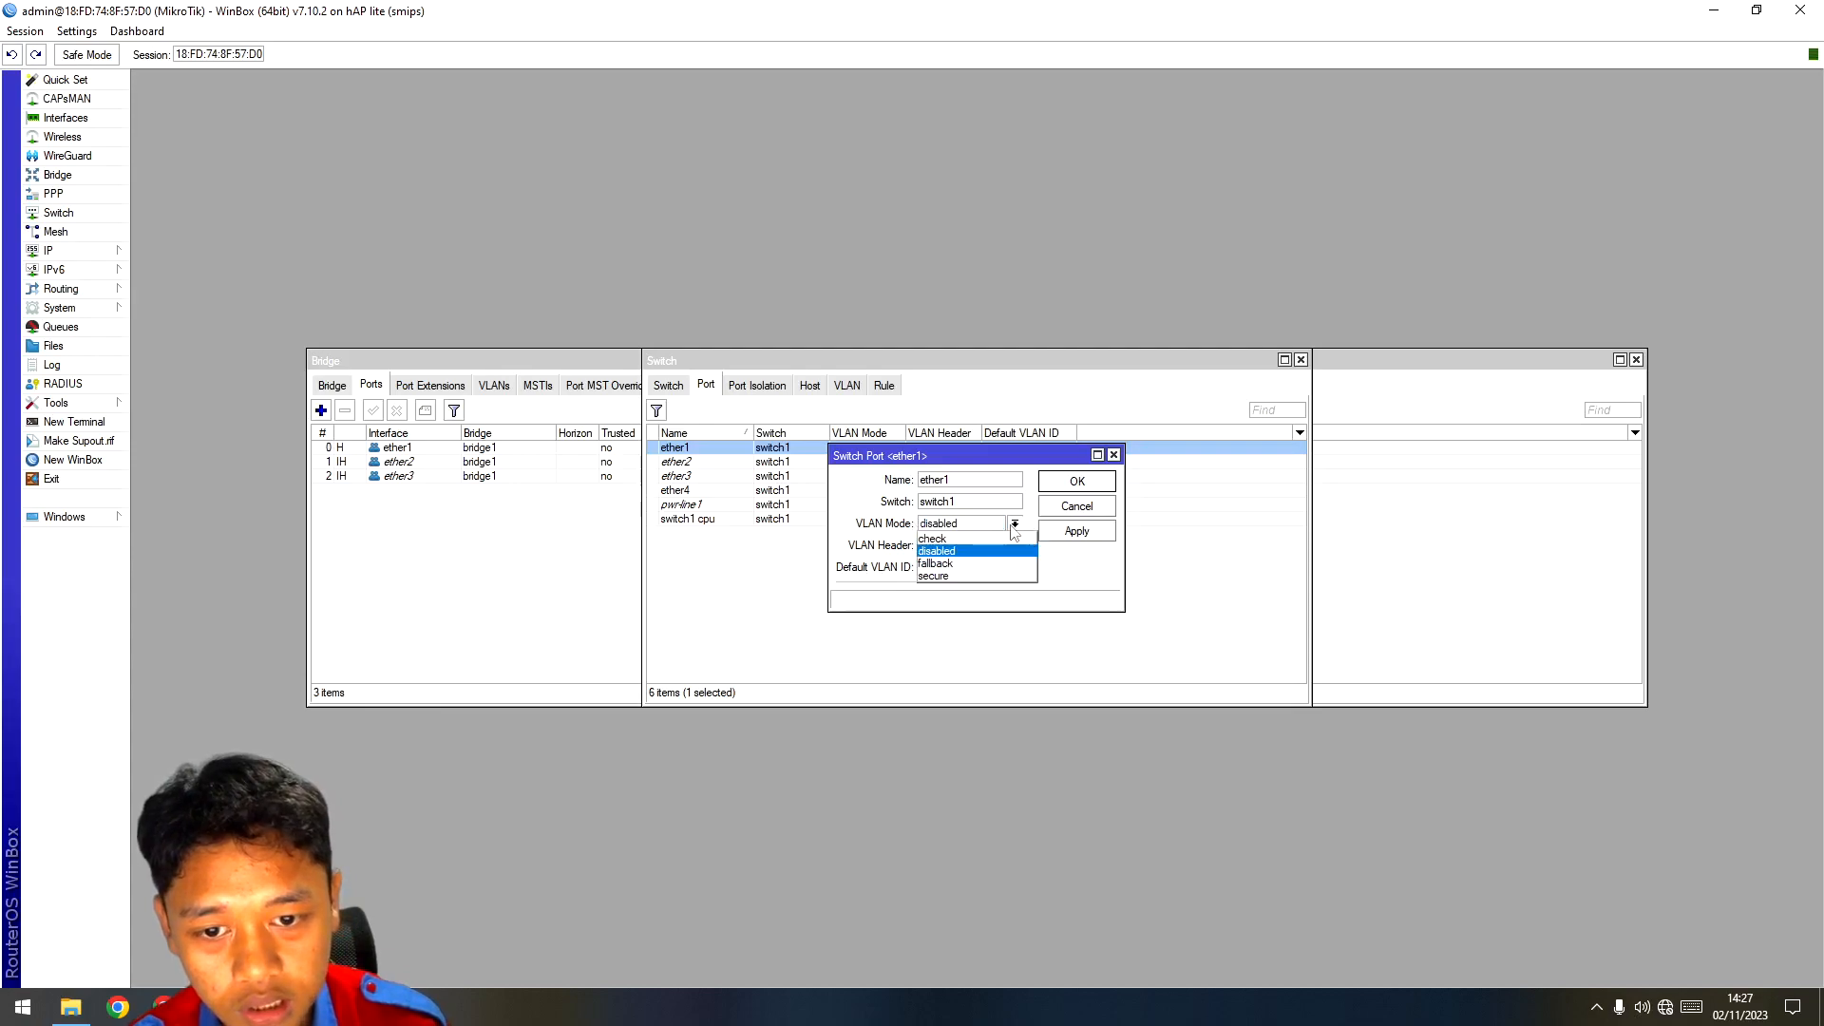
left_click(969, 575)
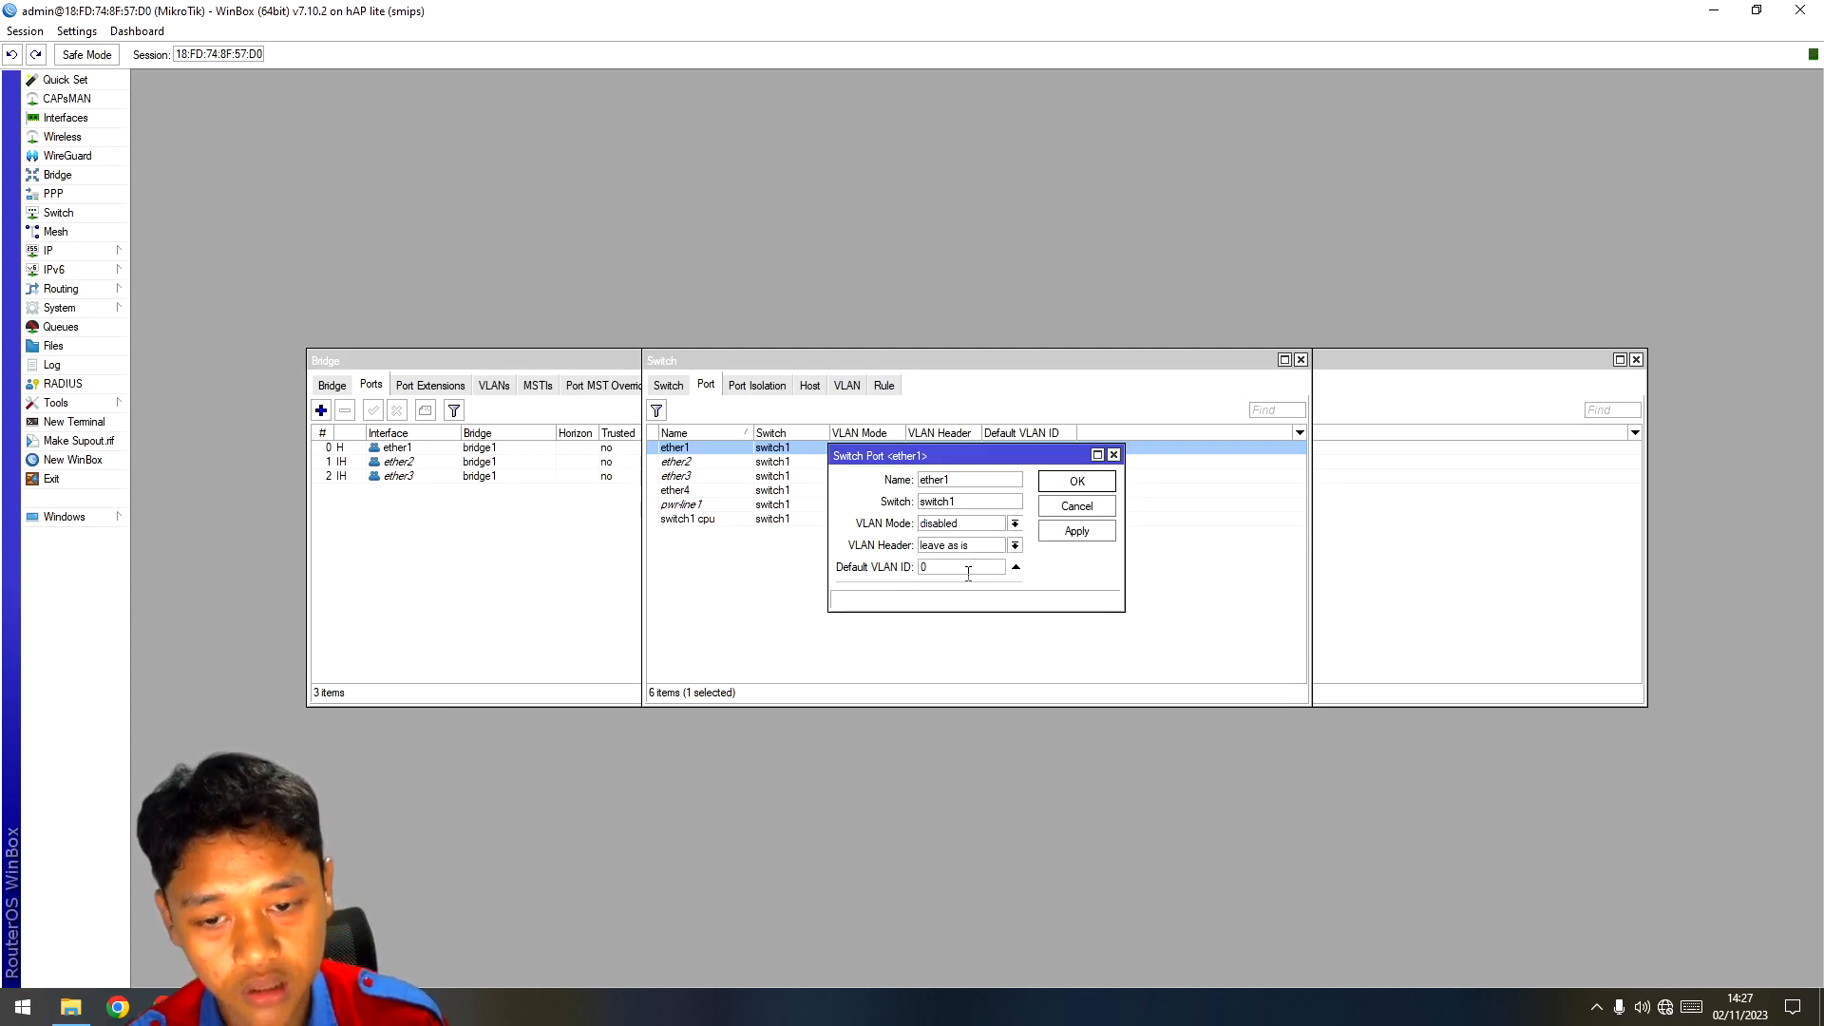
left_click(1013, 546)
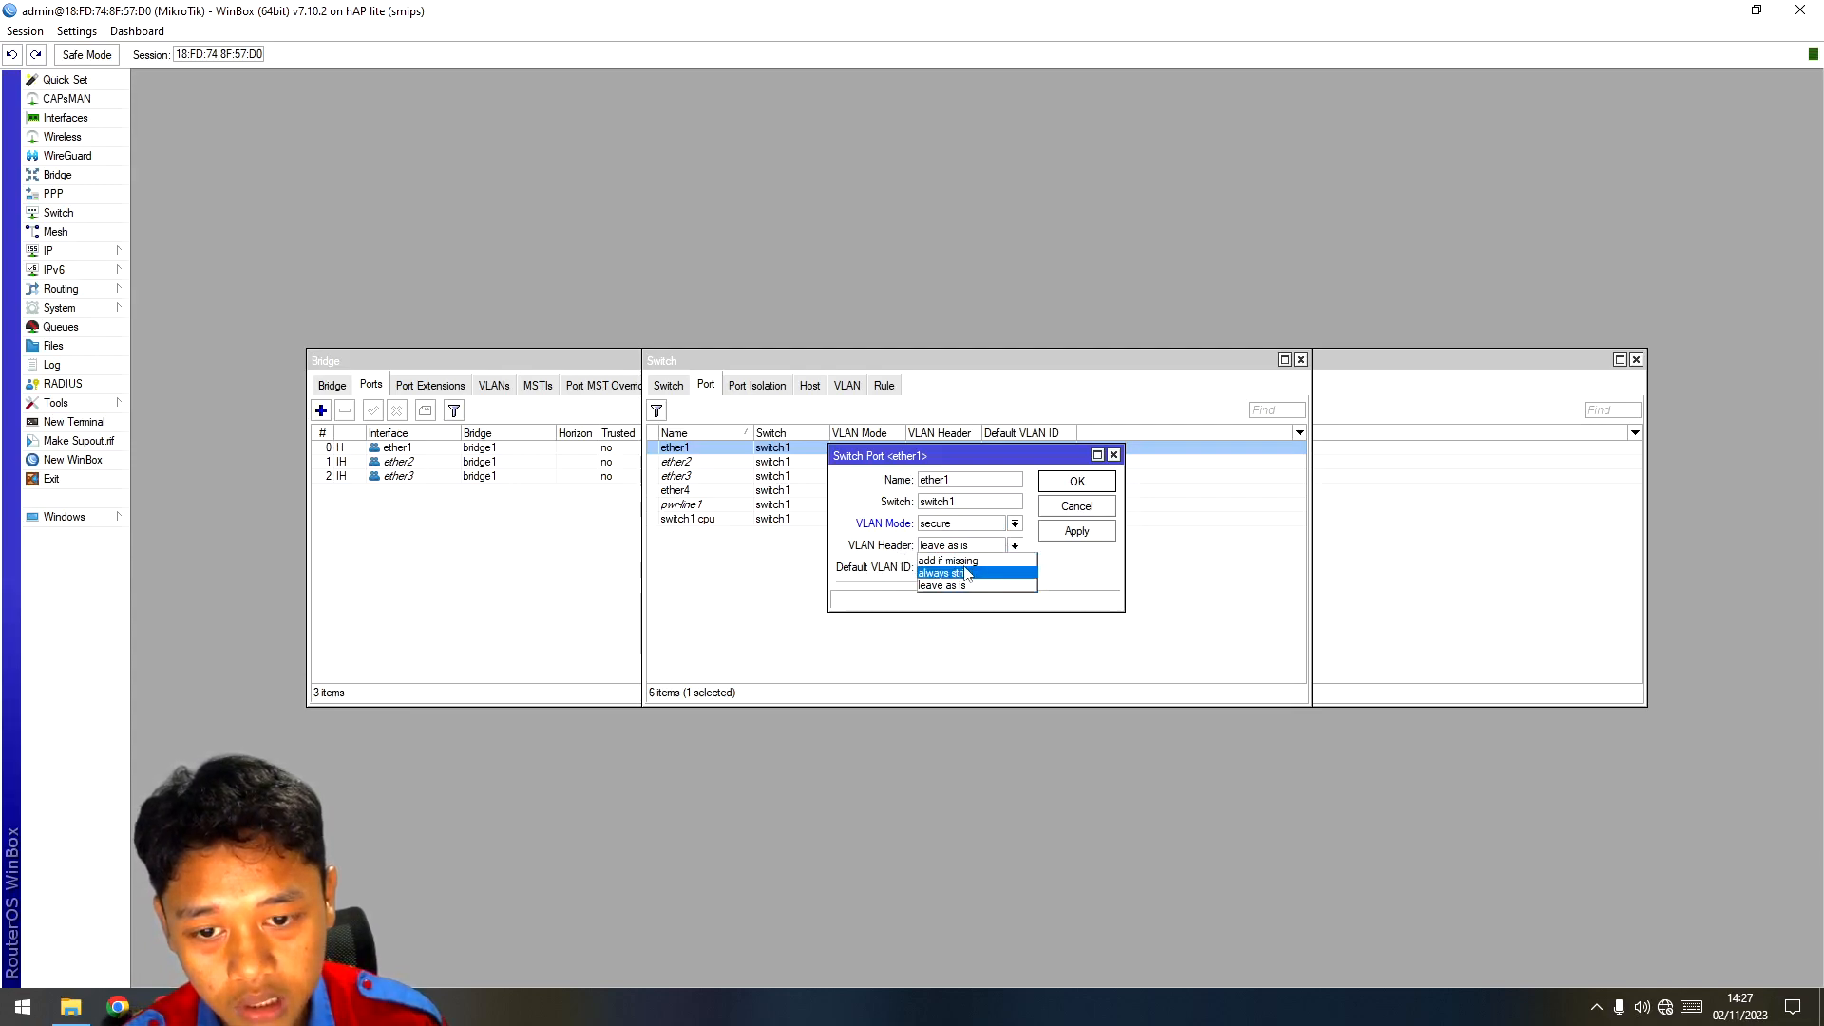
left_click(960, 561)
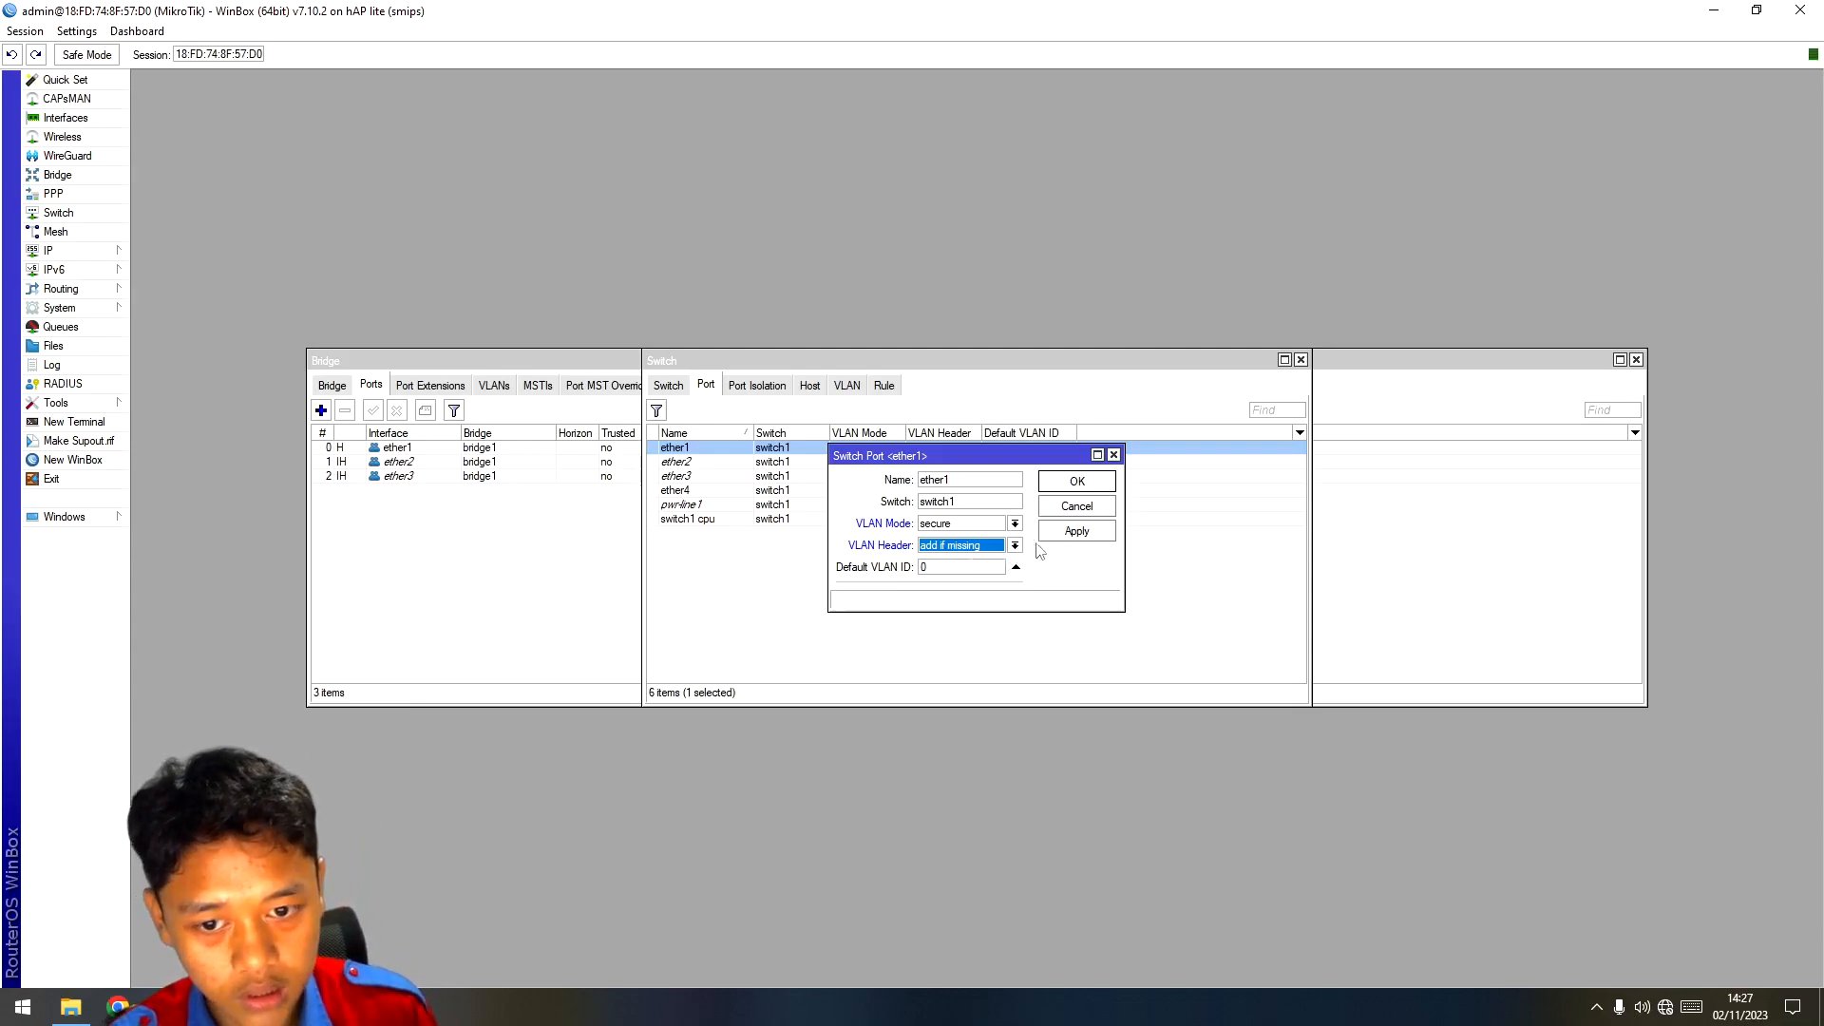
left_click(1077, 530)
left_click(1077, 481)
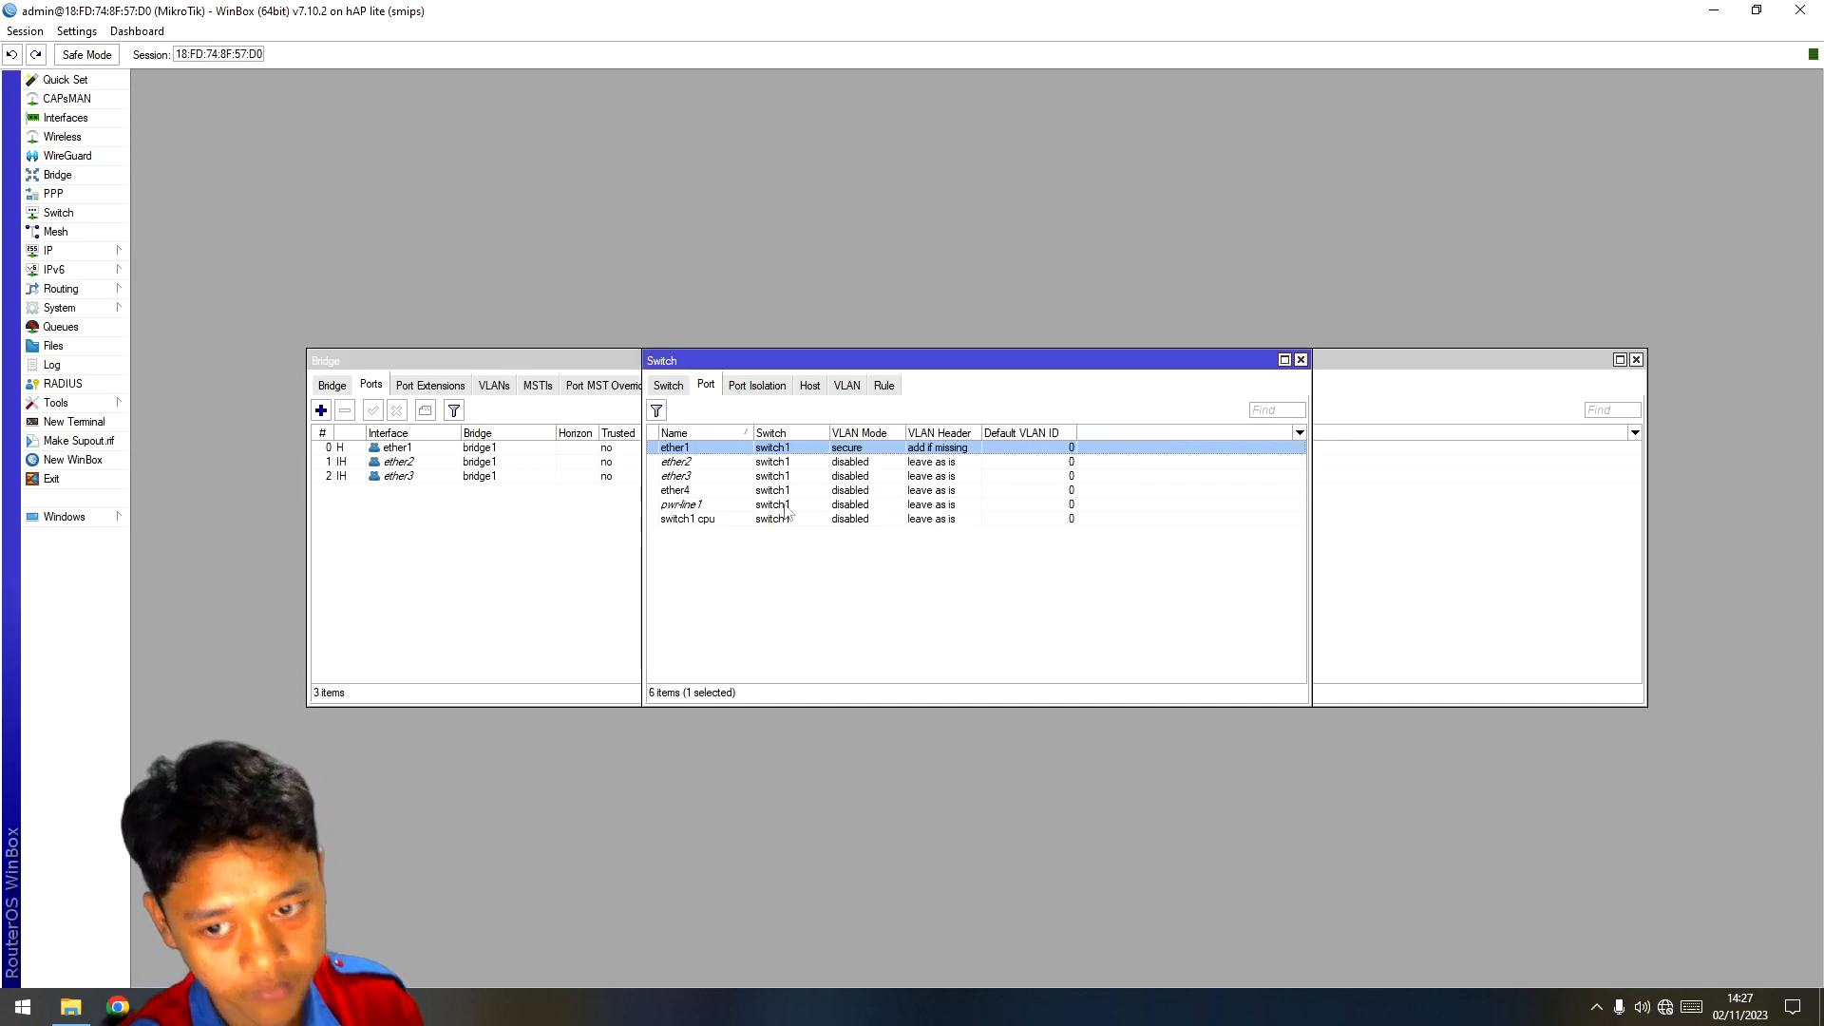
Step: Set switch port ether2 to VLAN mode secure, VLAN header always strip and default VLAN ID 10
double_click(747, 463)
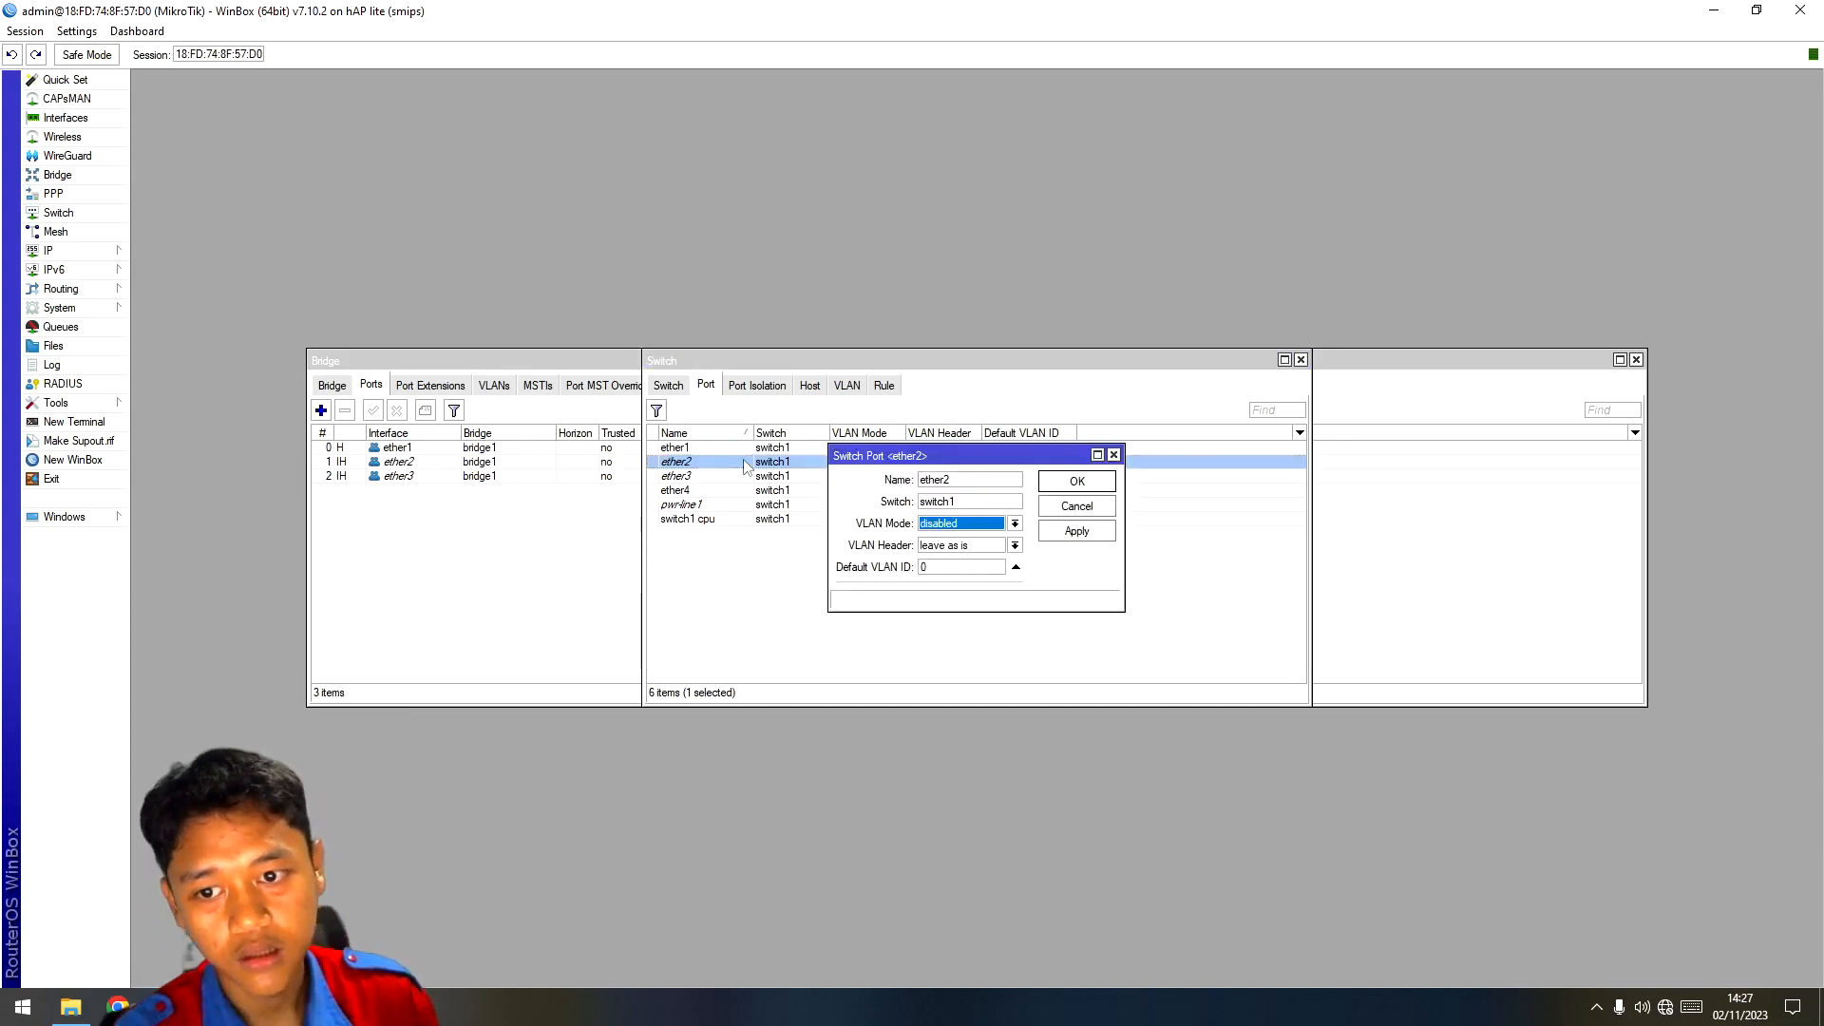
left_click(1015, 524)
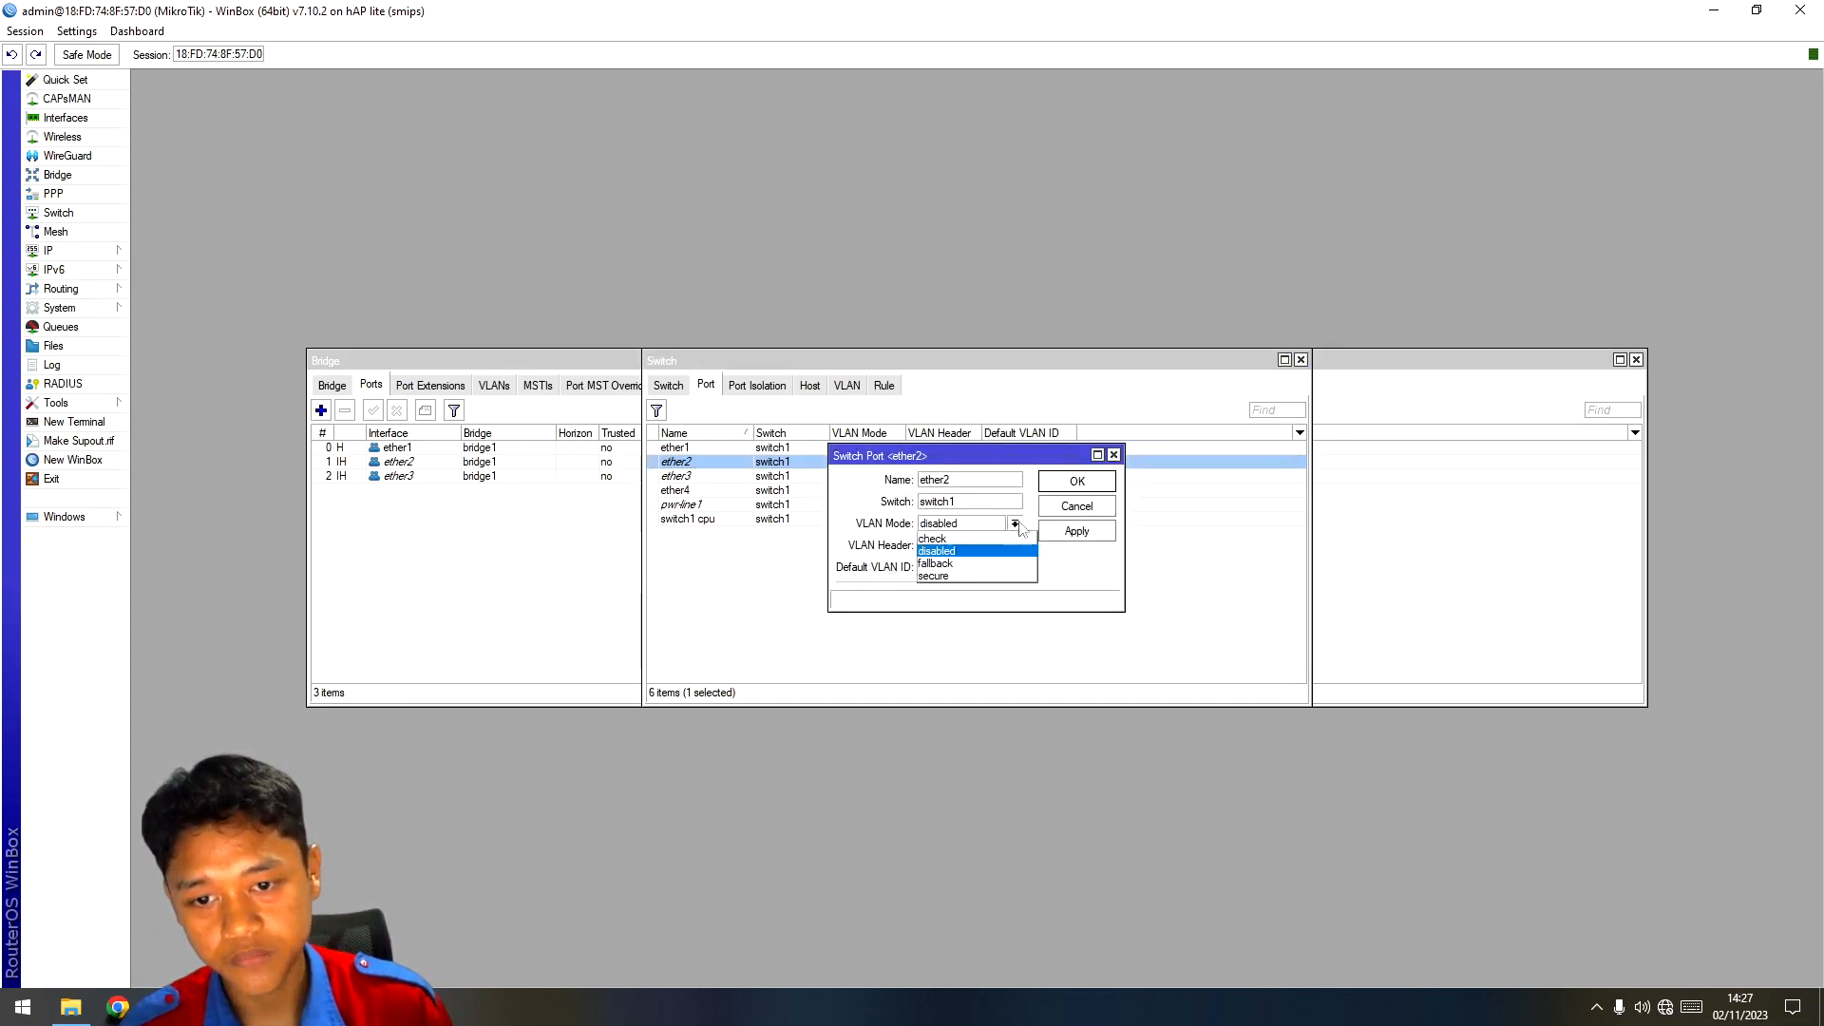
left_click(955, 574)
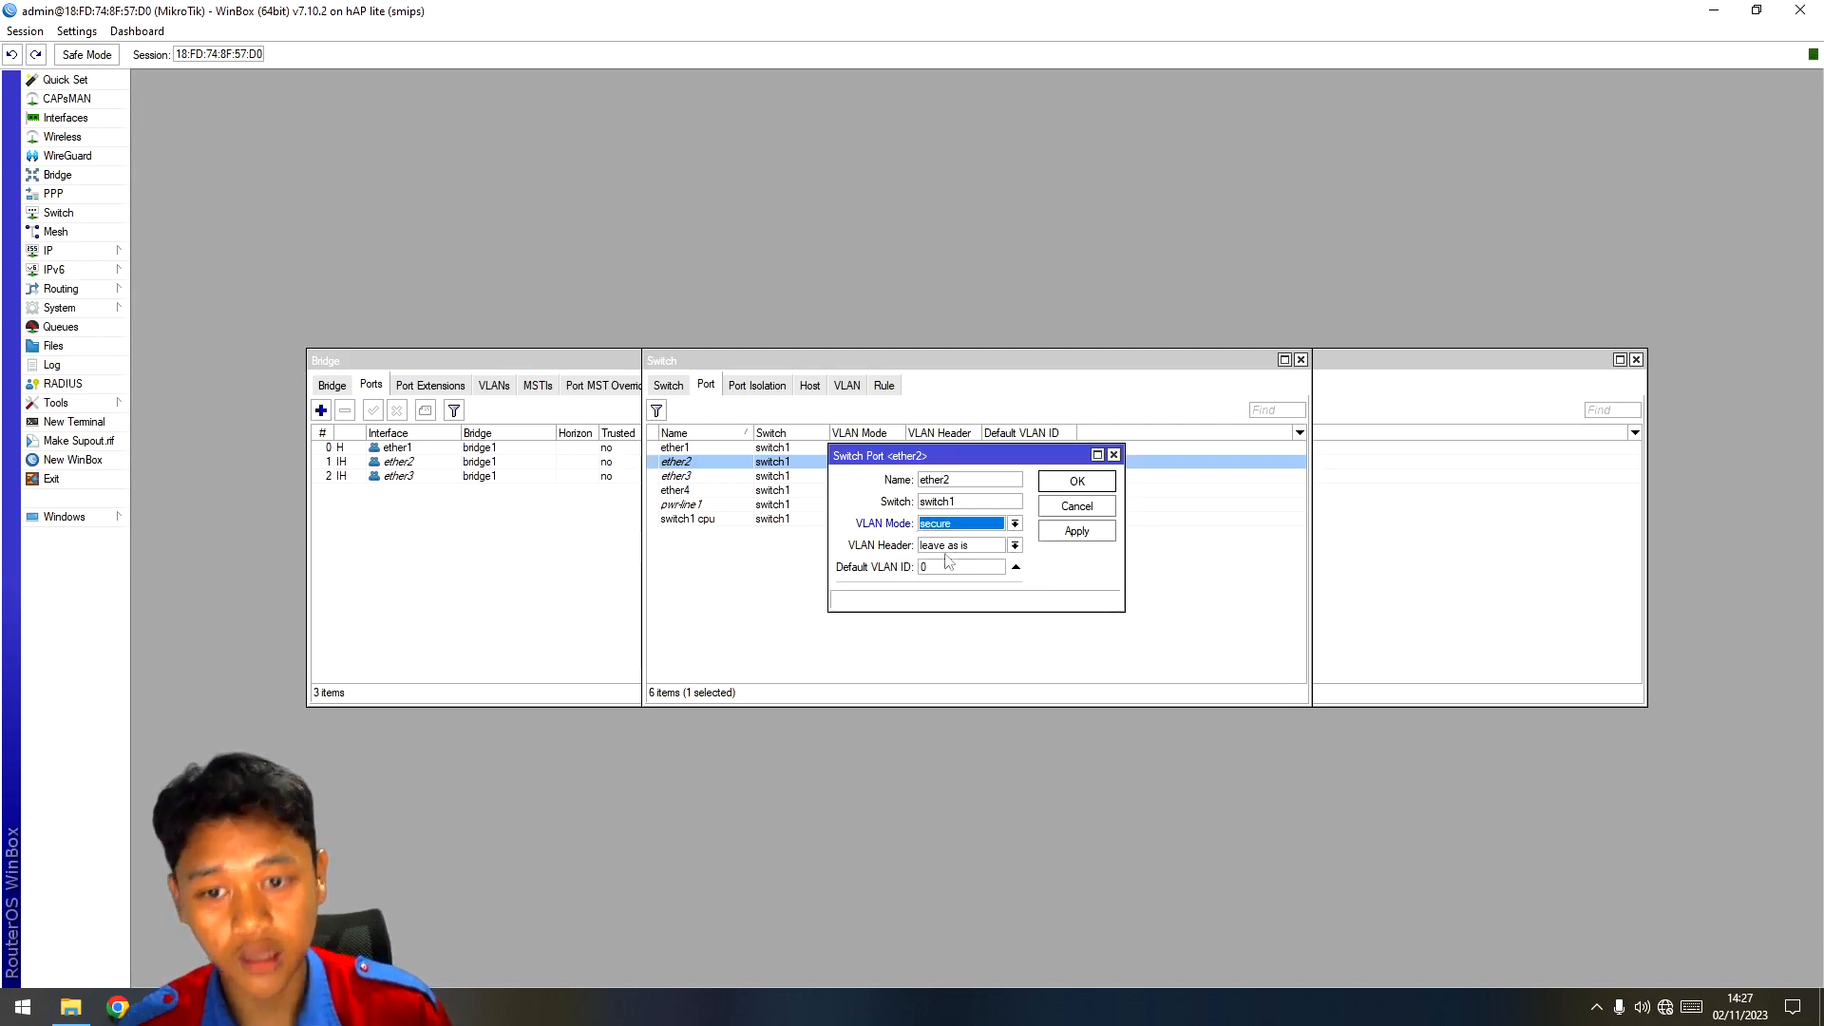
left_click(1015, 545)
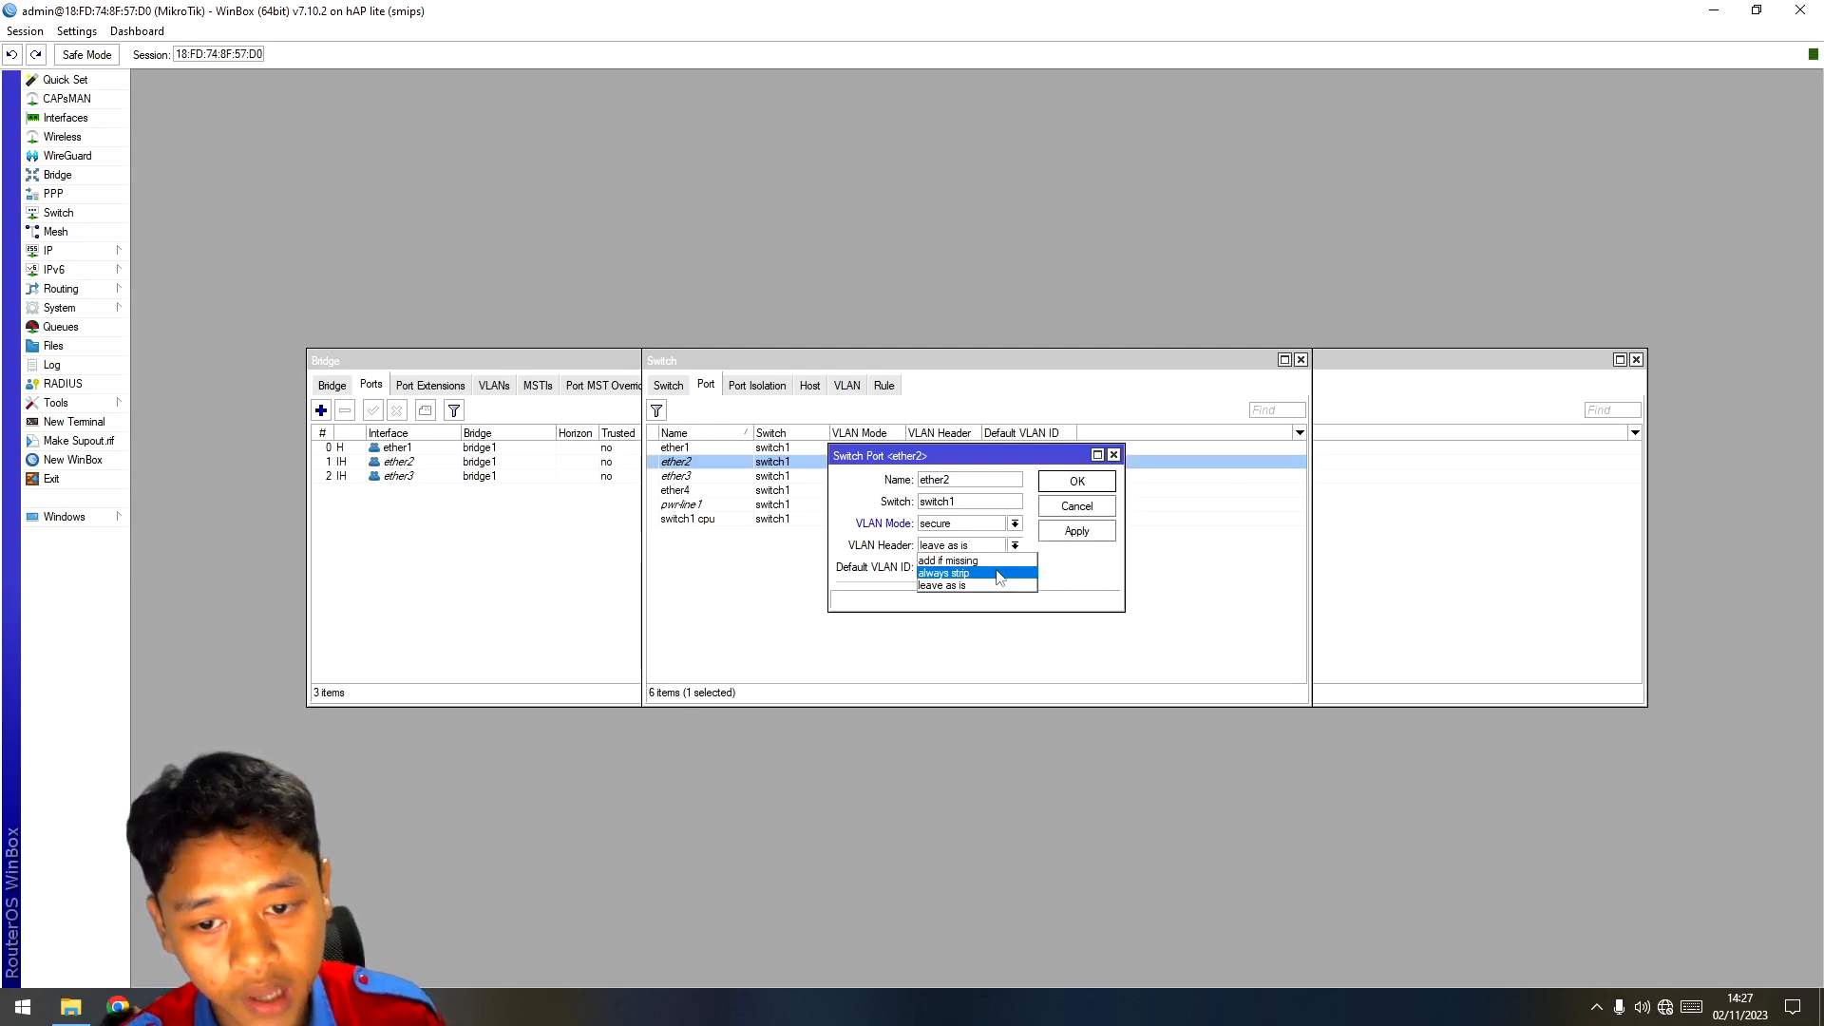
left_click(1003, 574)
left_click(967, 568)
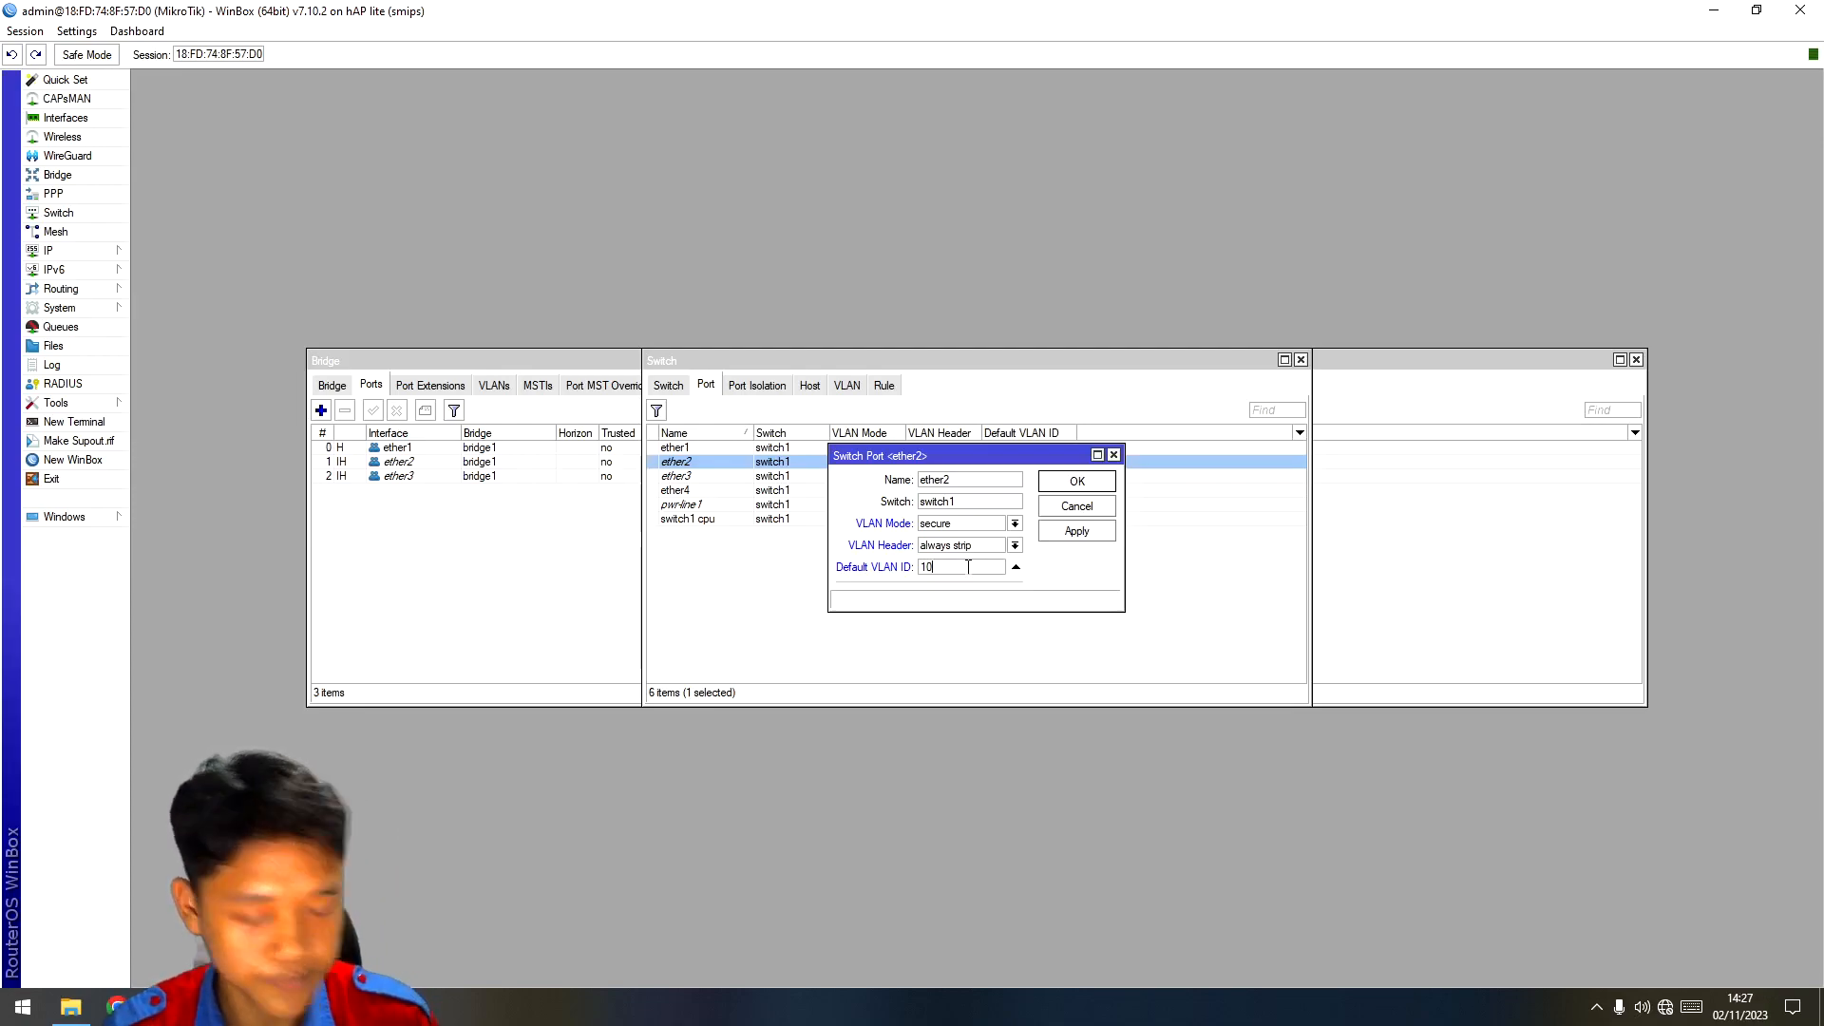
left_click(1076, 530)
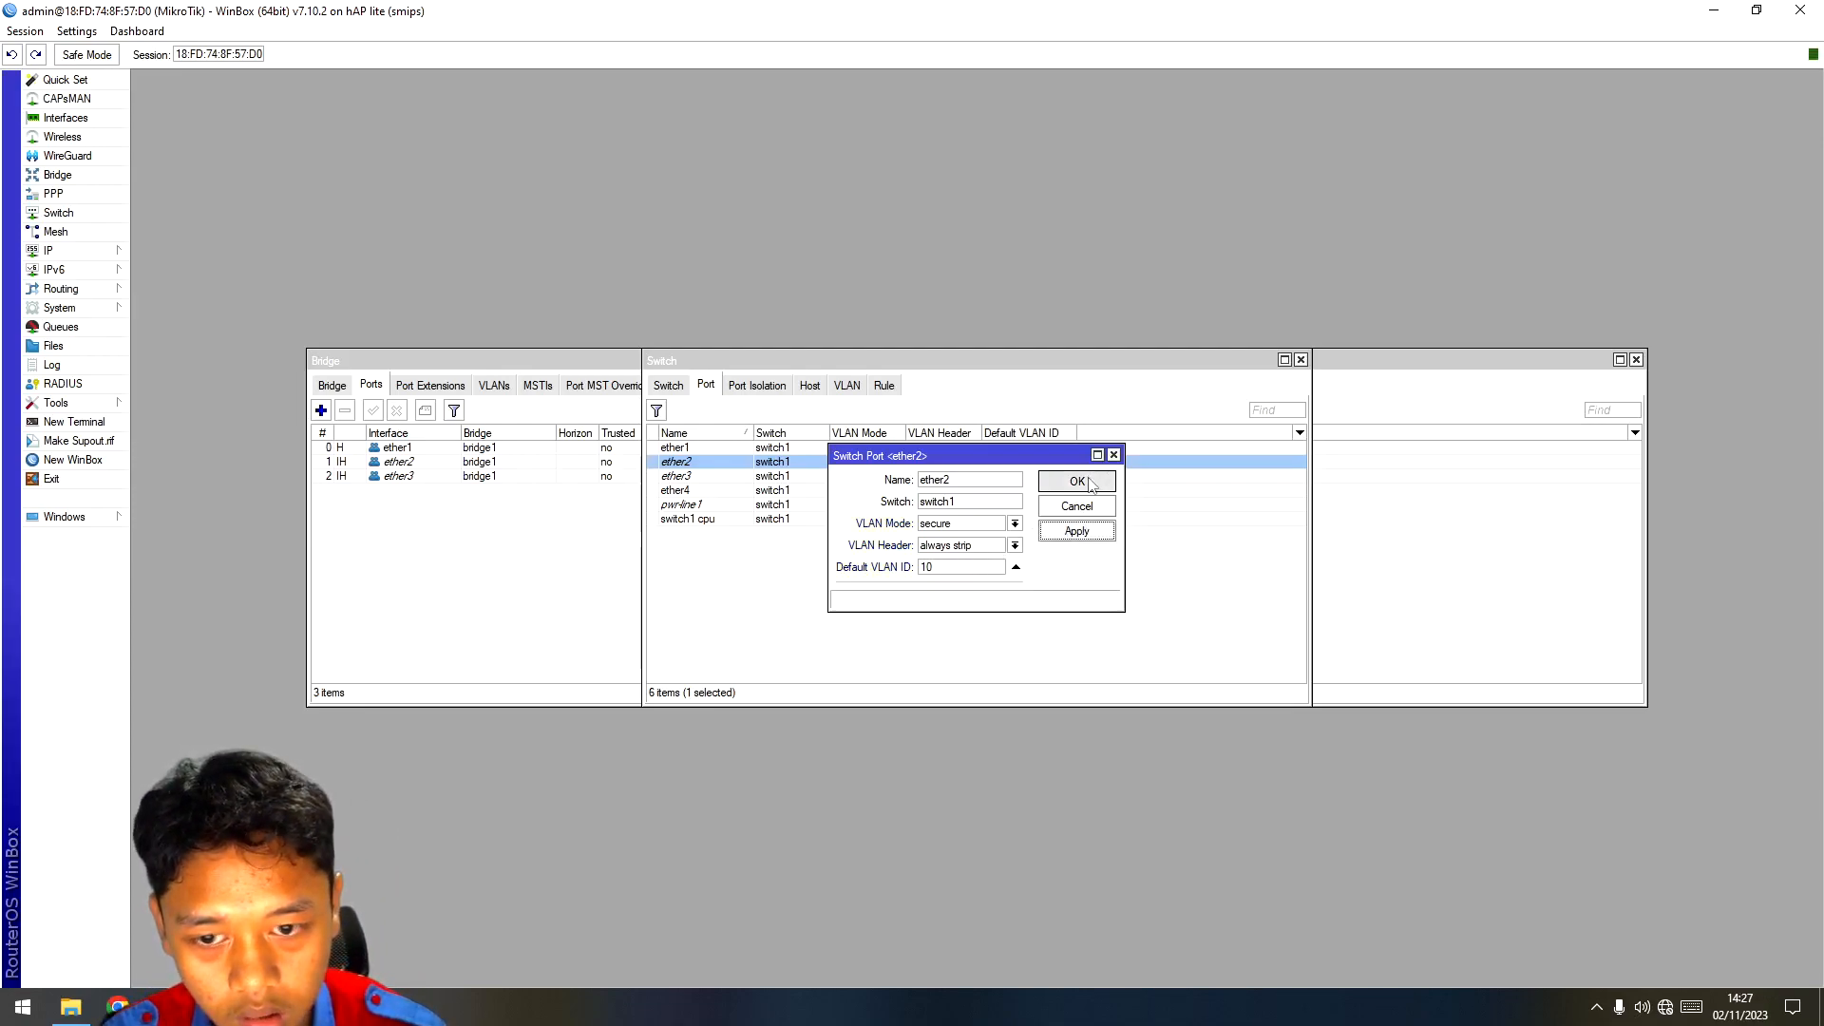
left_click(1090, 485)
Step: Set switch port ether3 to VLAN mode secure, VLAN header always strip and default VLAN ID 20, and close the Switch and Bridge windows
double_click(725, 477)
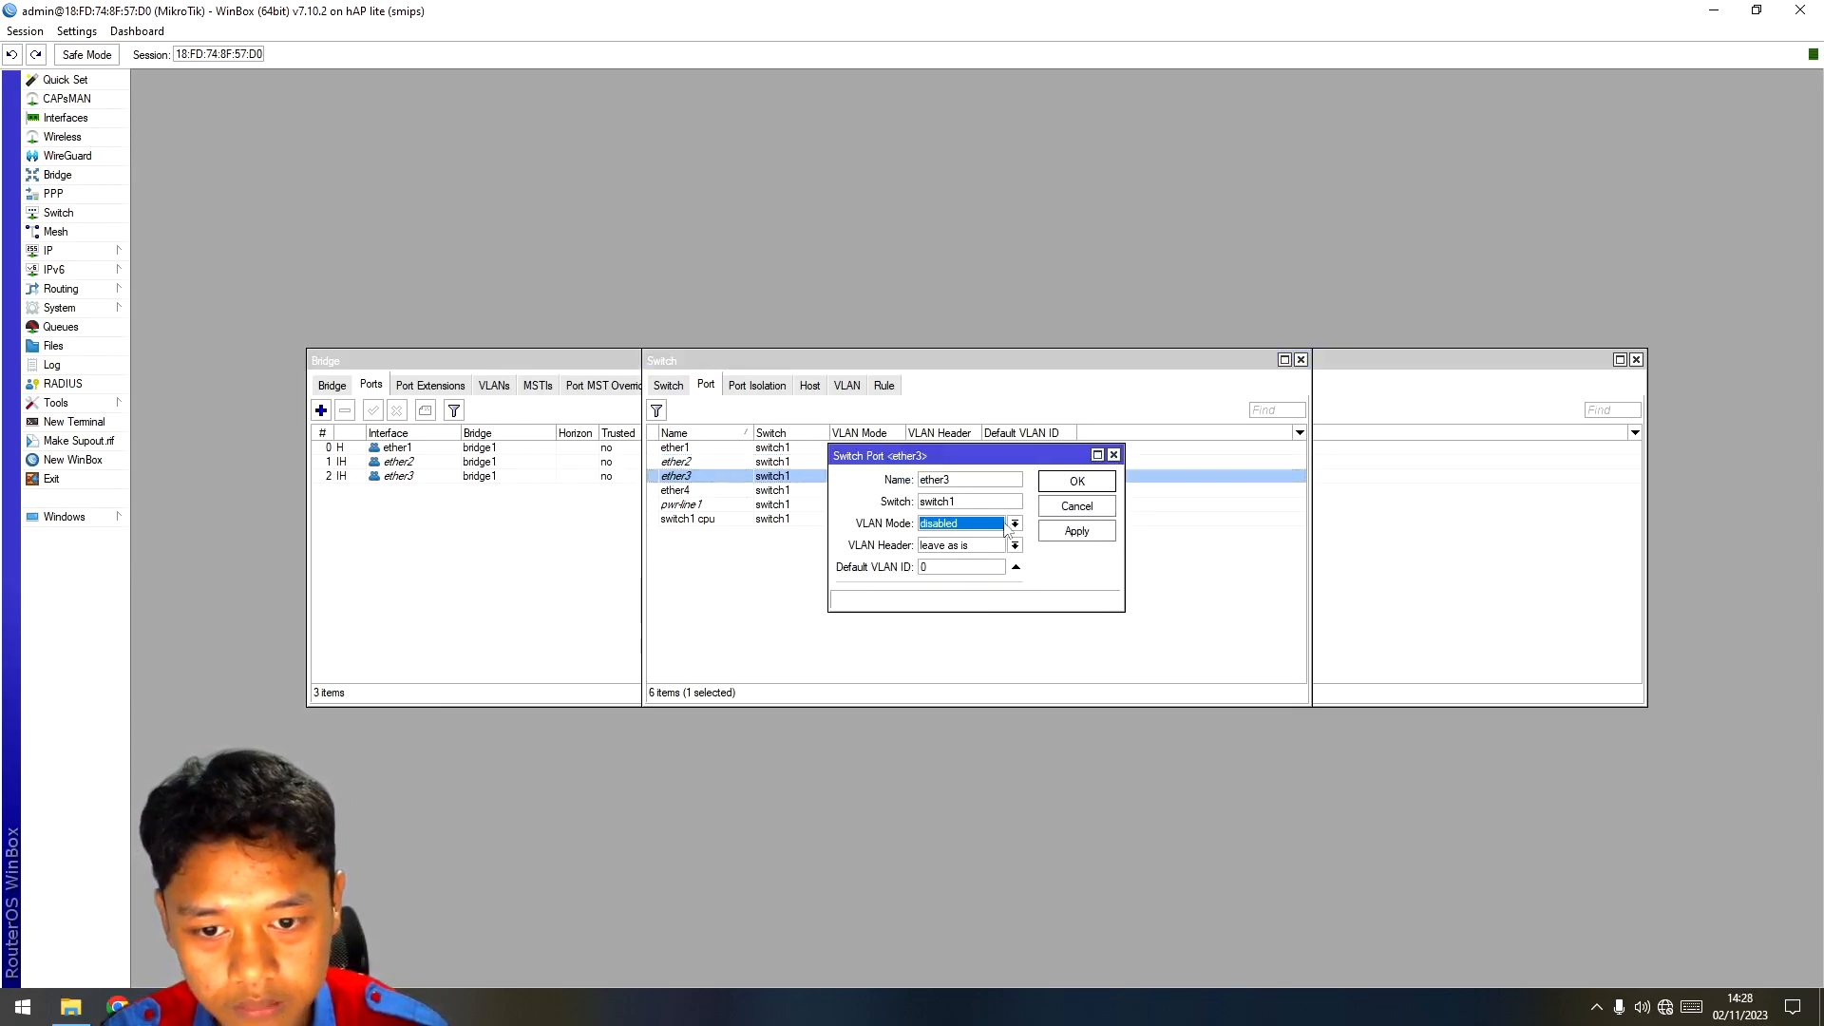
left_click(1013, 523)
left_click(979, 578)
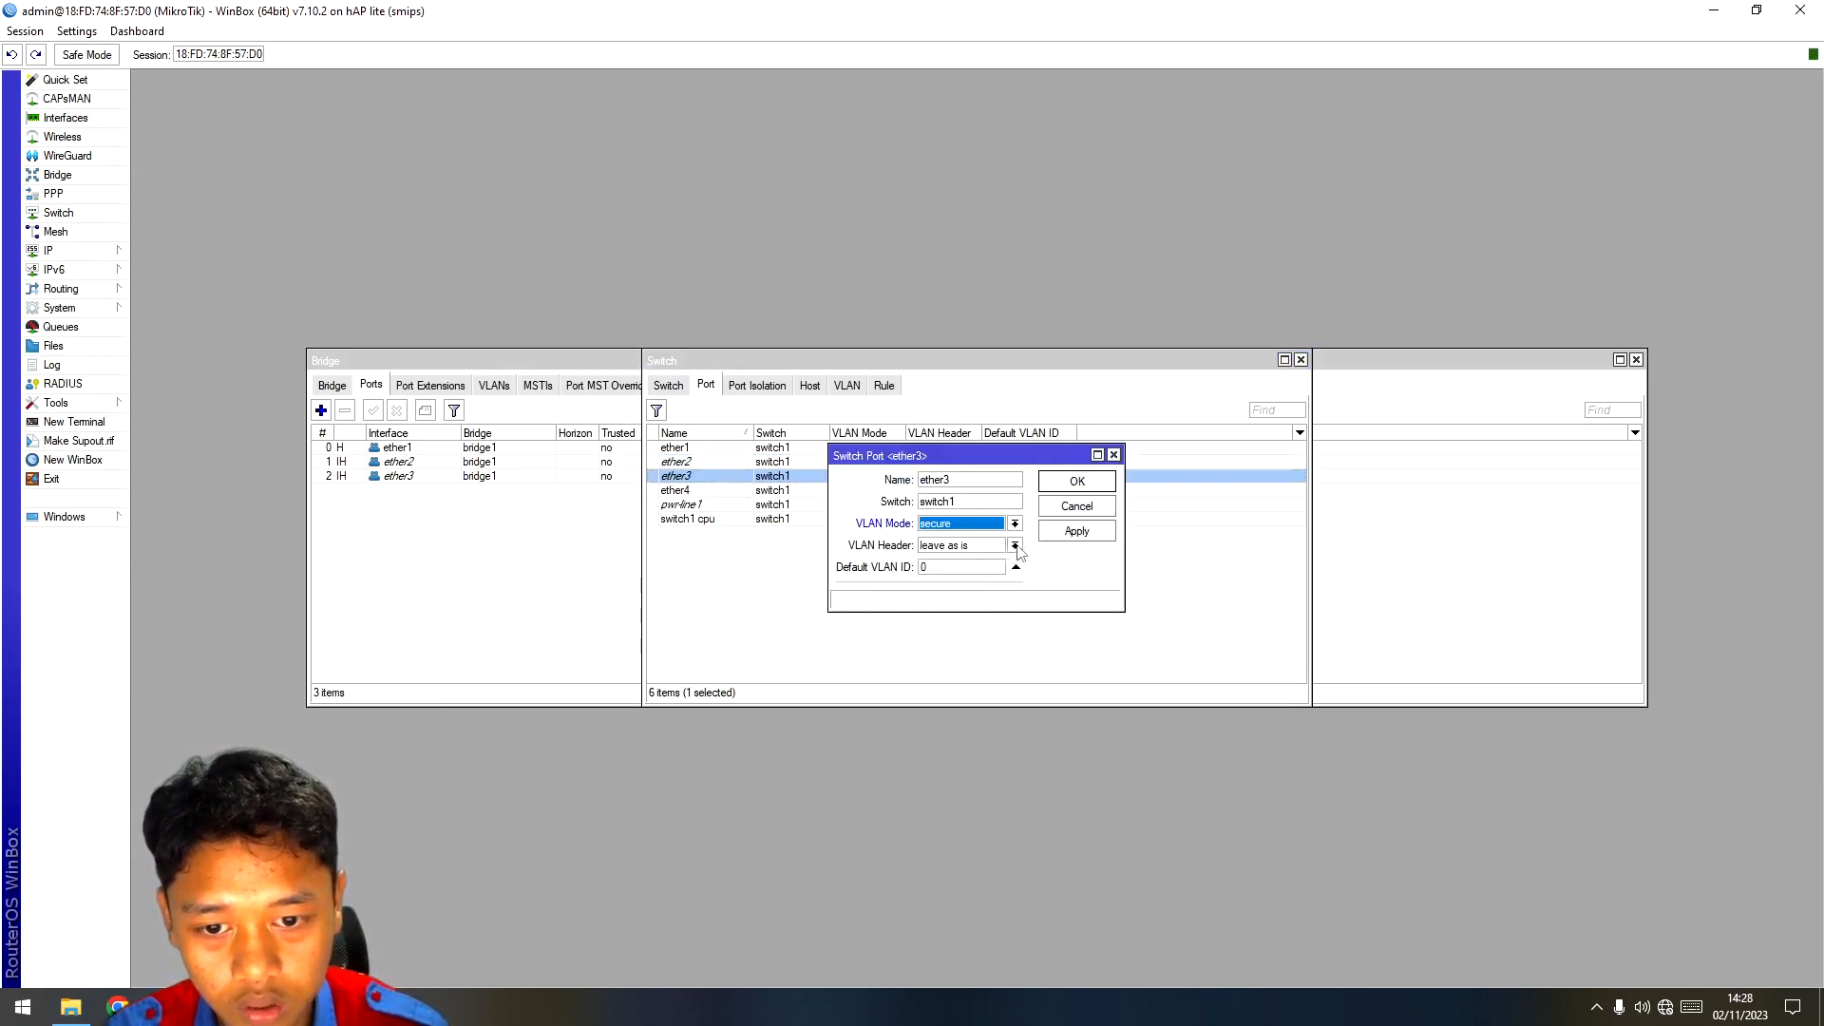
left_click(1015, 546)
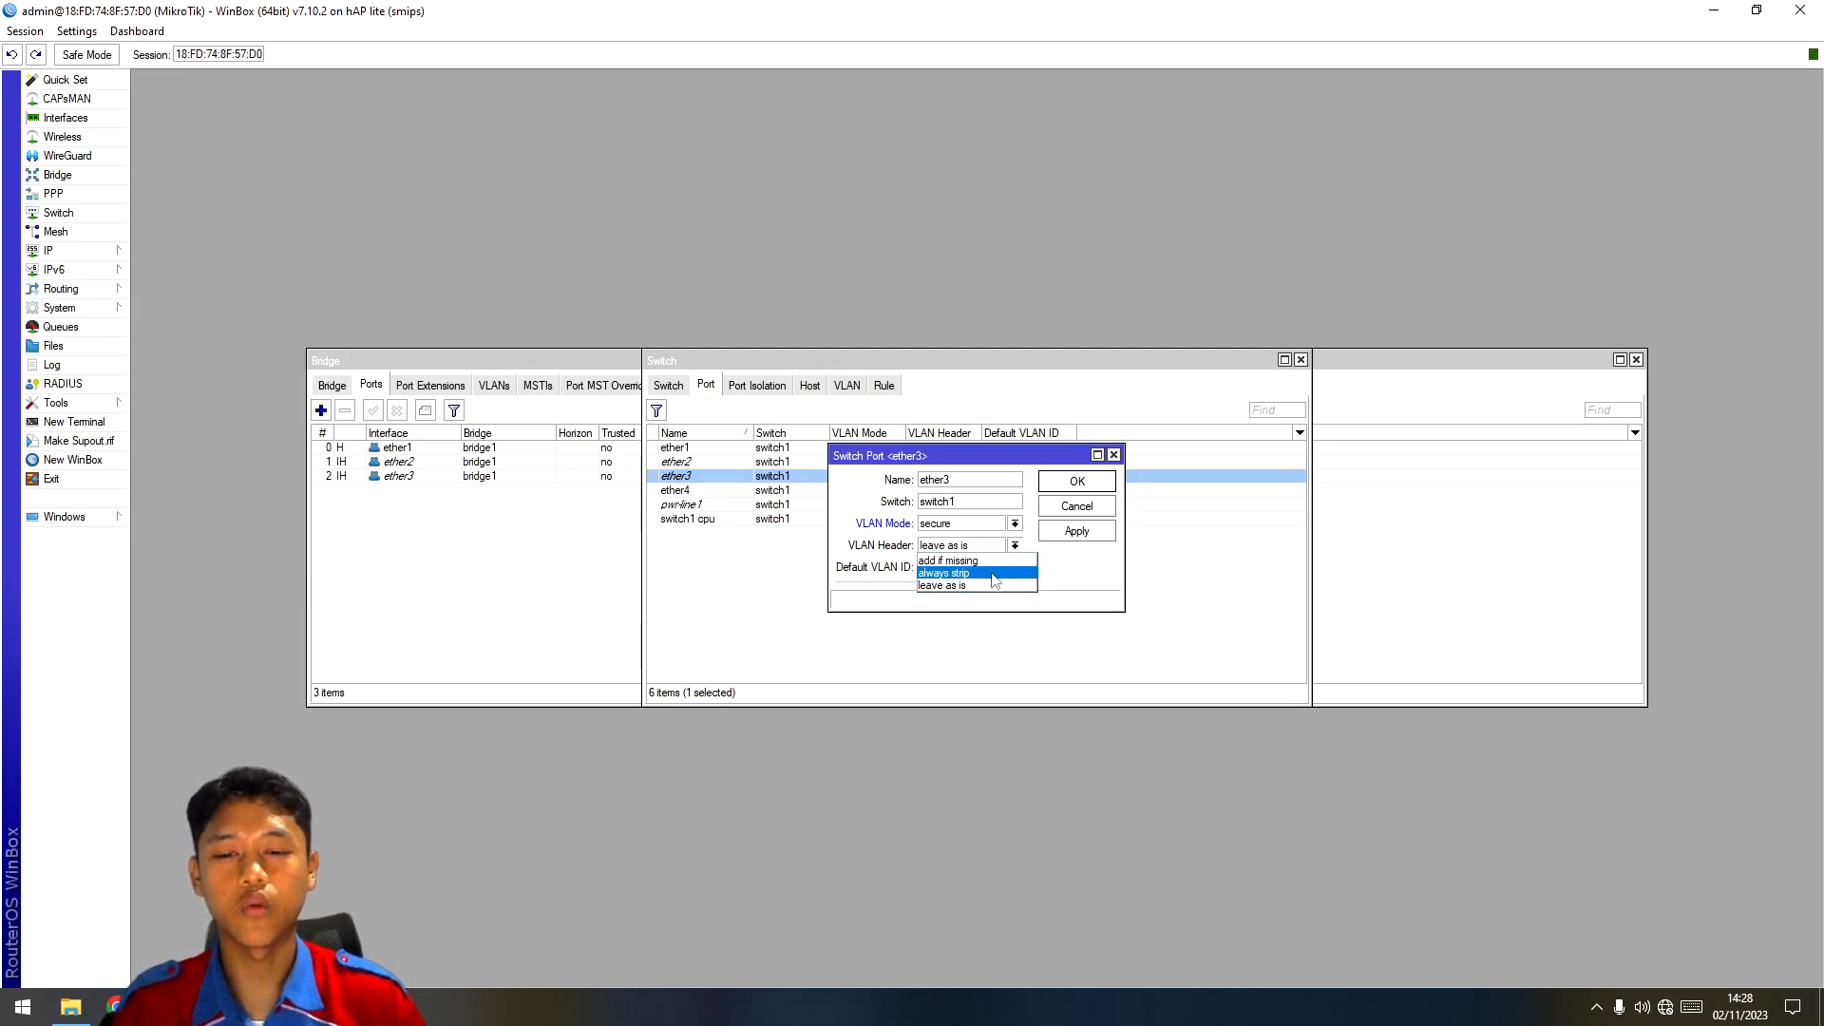
left_click(993, 575)
left_click(983, 567)
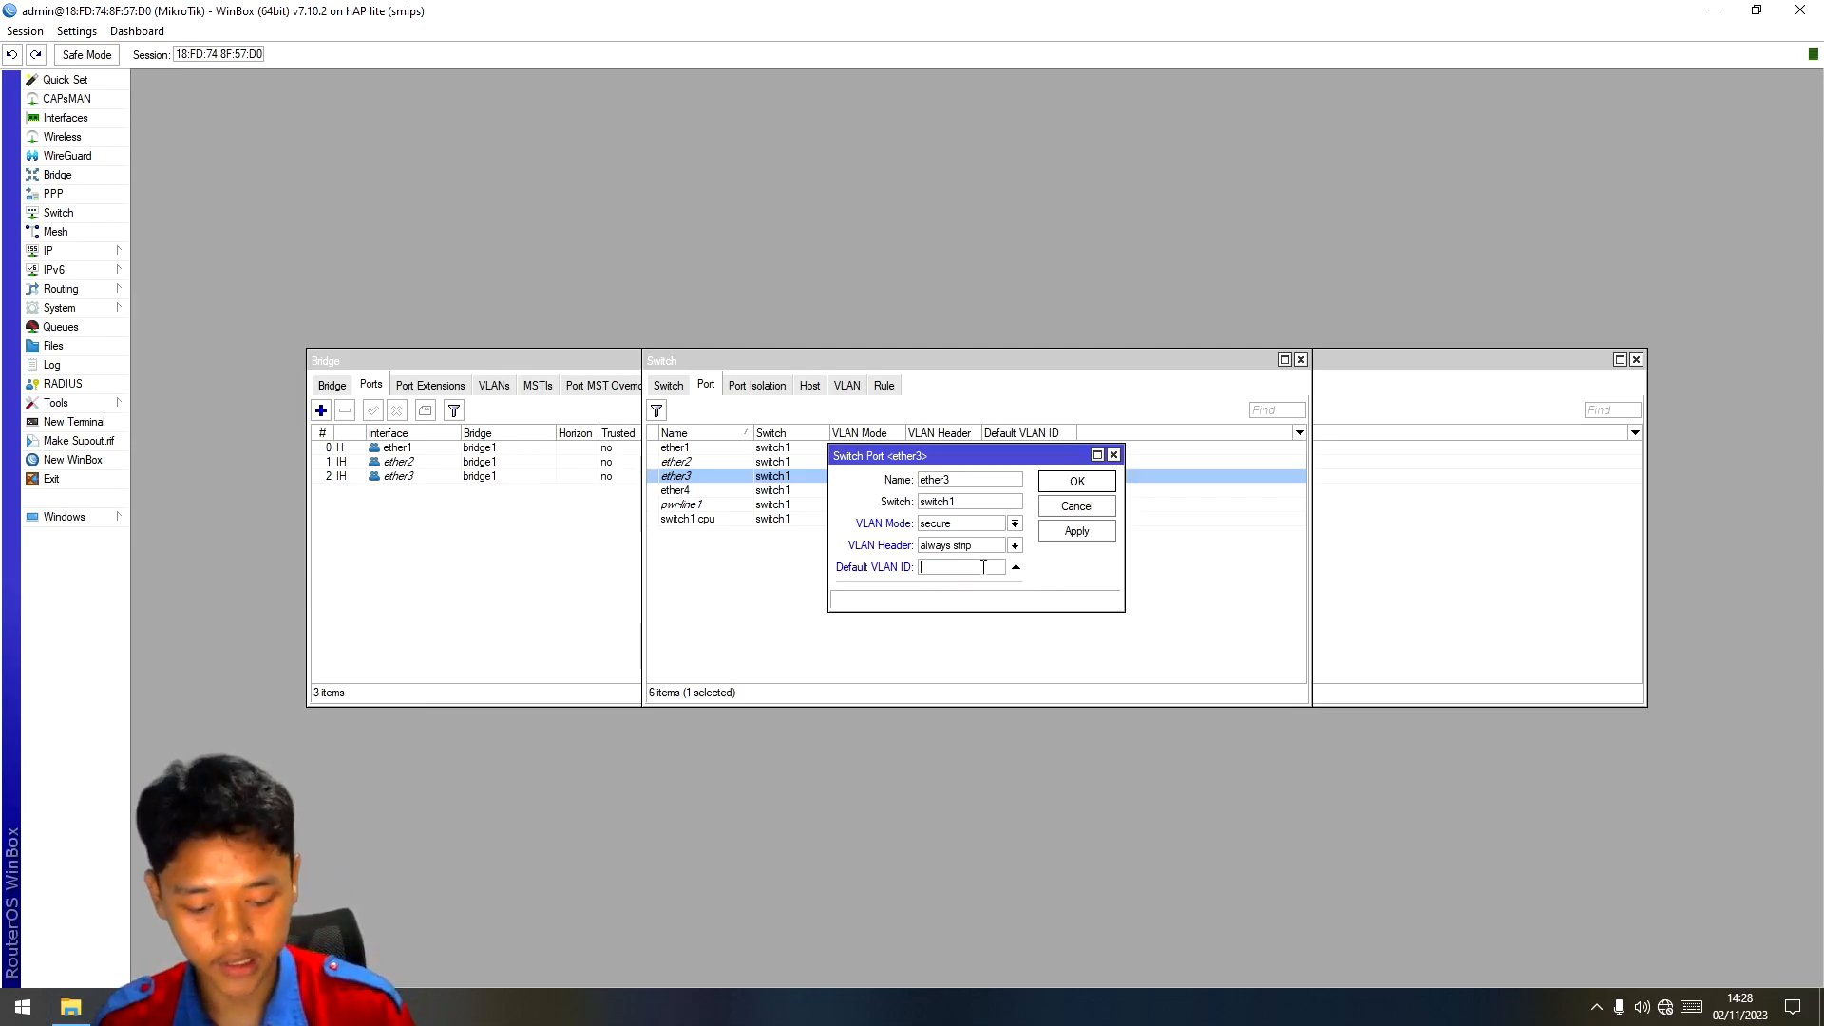
type("20")
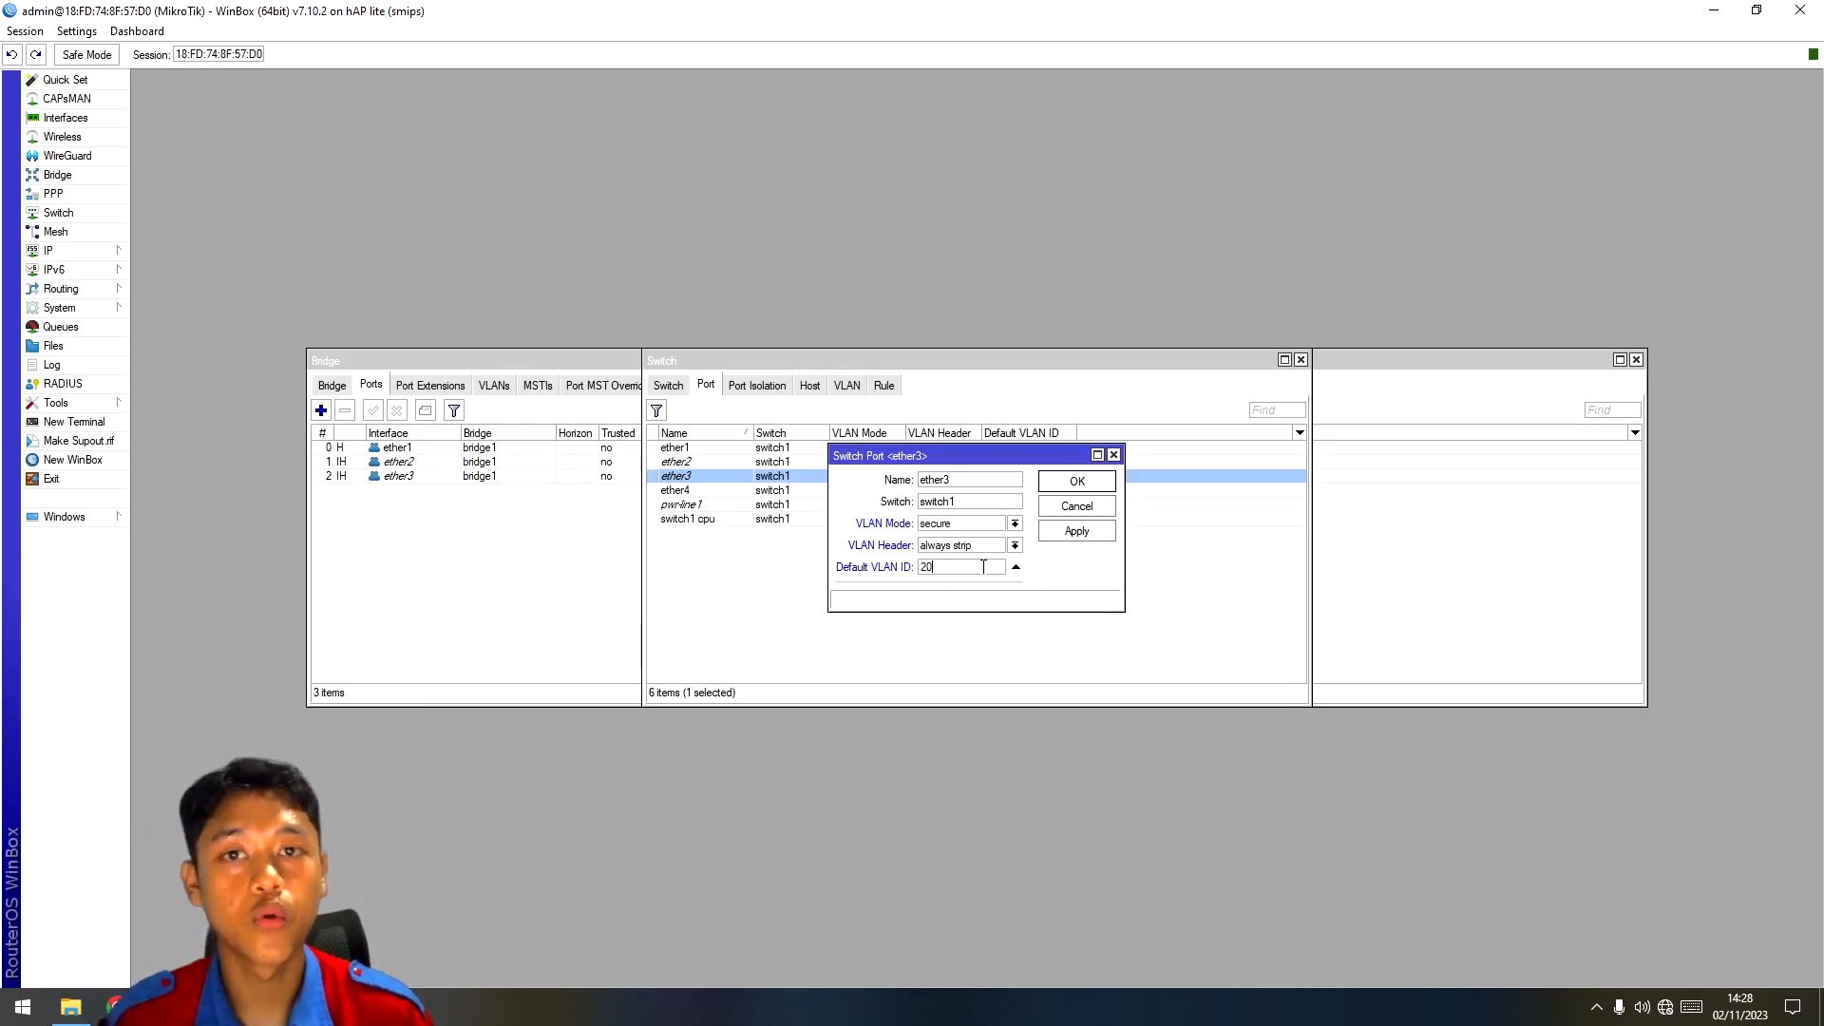
left_click(1083, 532)
left_click(1105, 484)
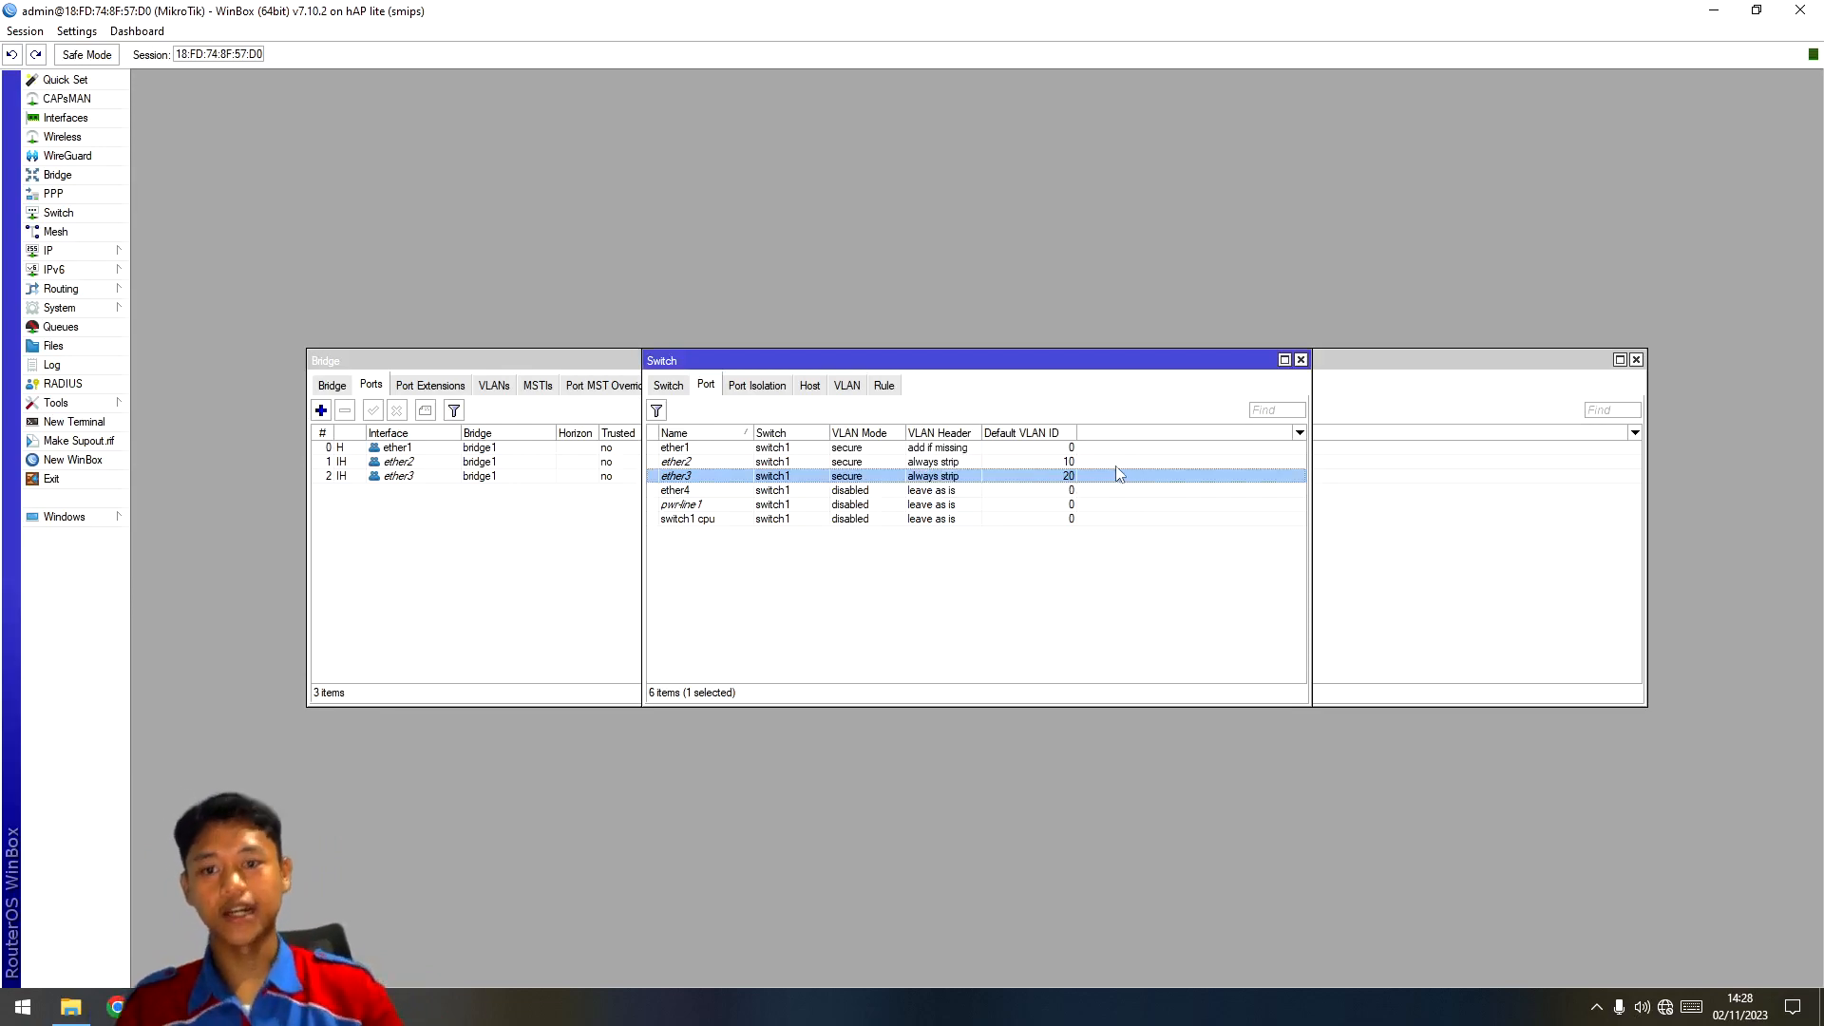
left_click(1300, 360)
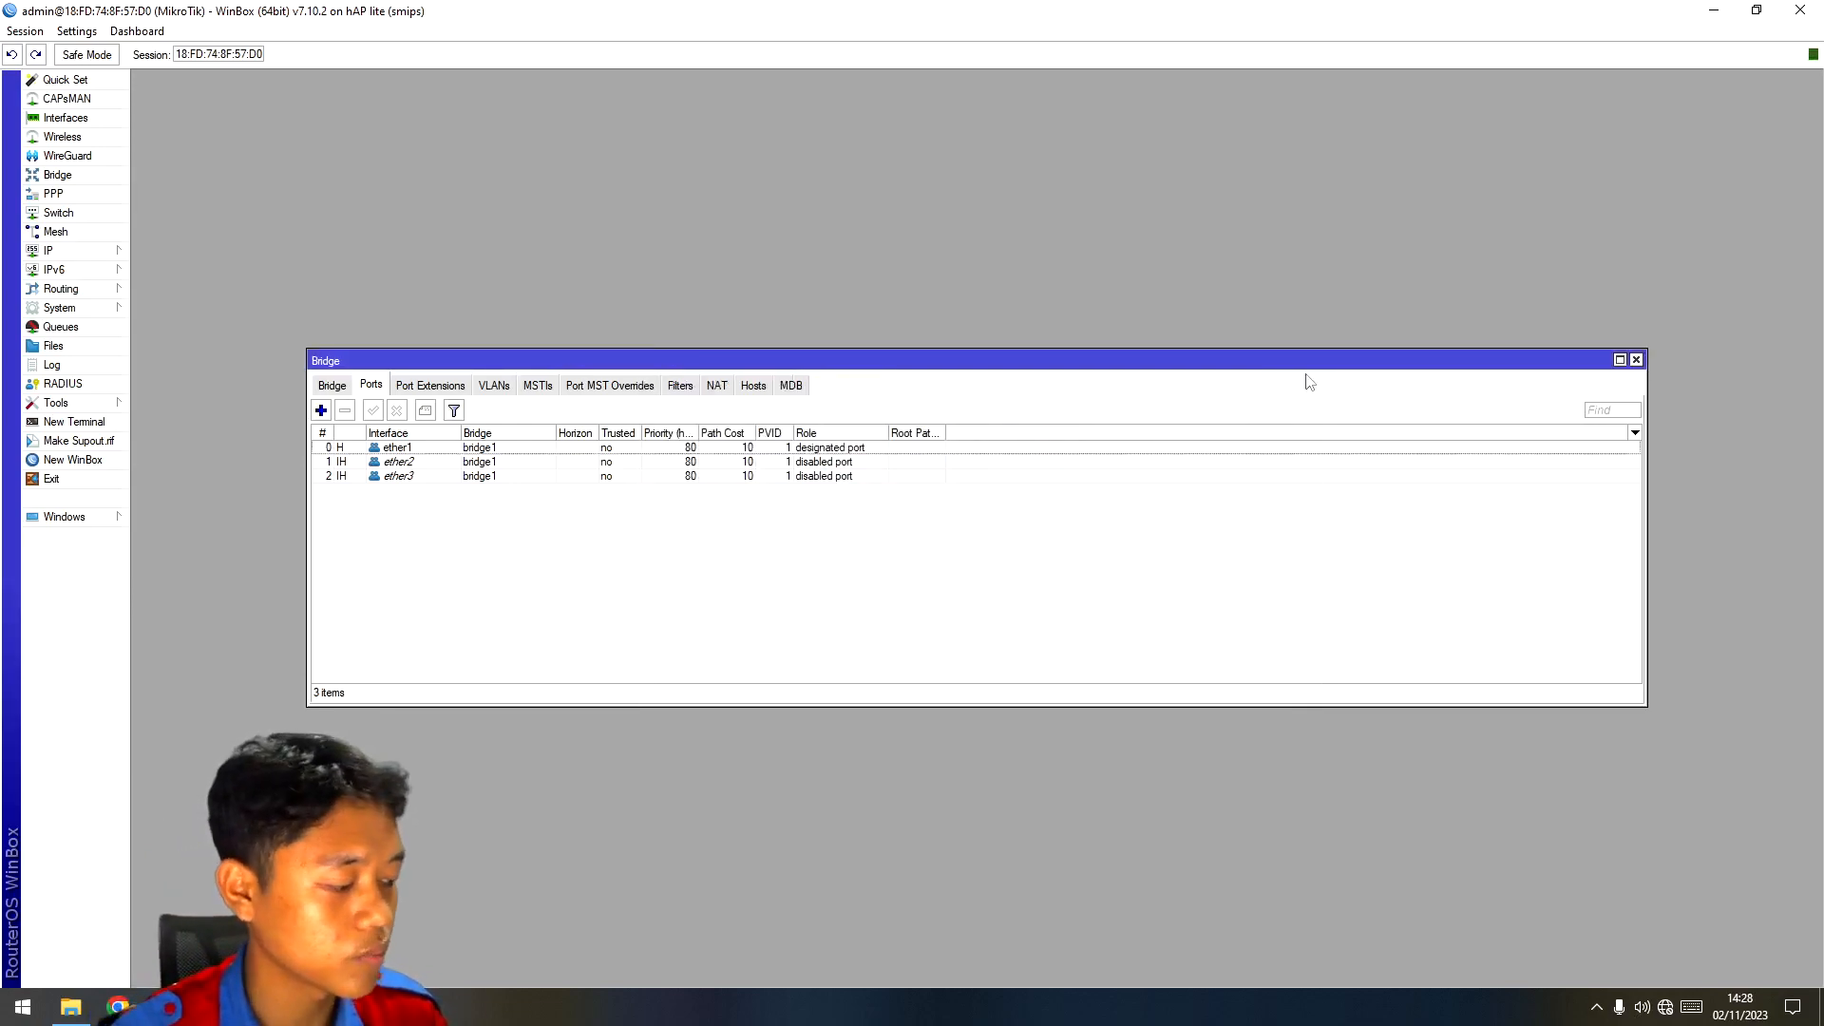
left_click(1636, 360)
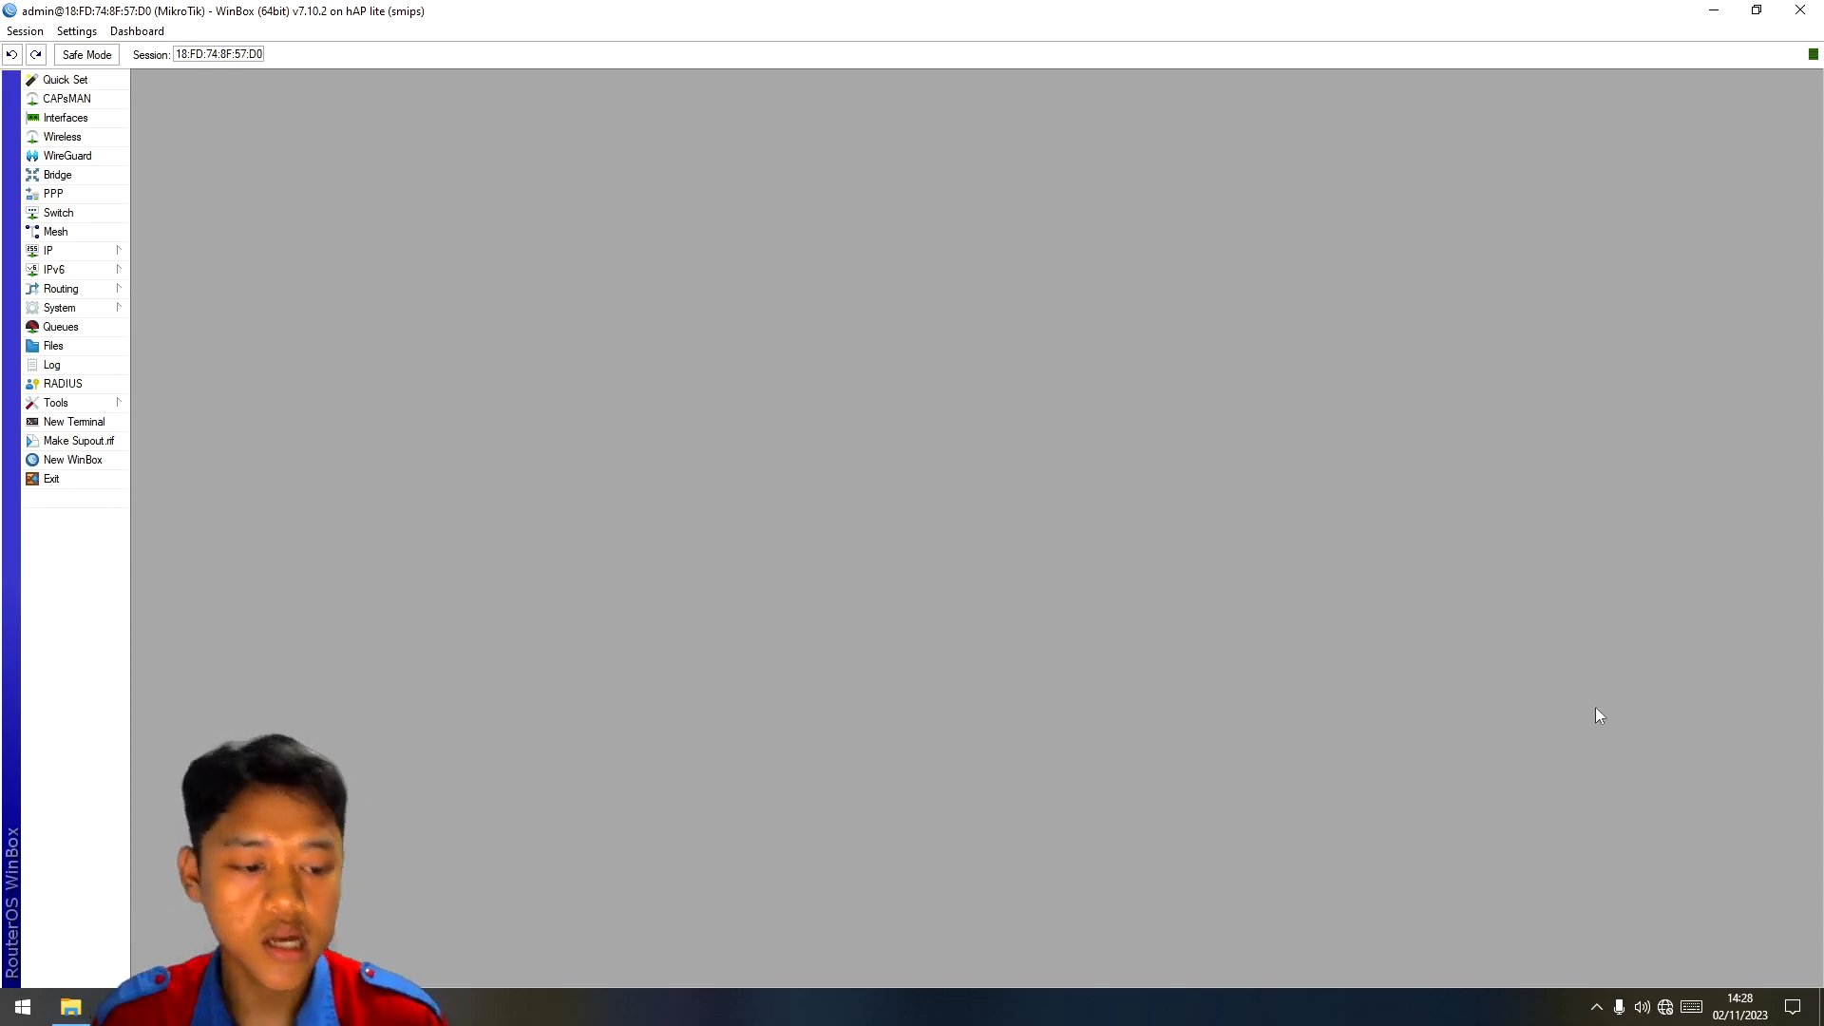
Step: Switch to the Windows Network & Internet settings and show the computer's network adapters in a maximized Network Connections window
left_click(1666, 1006)
right_click(1663, 1004)
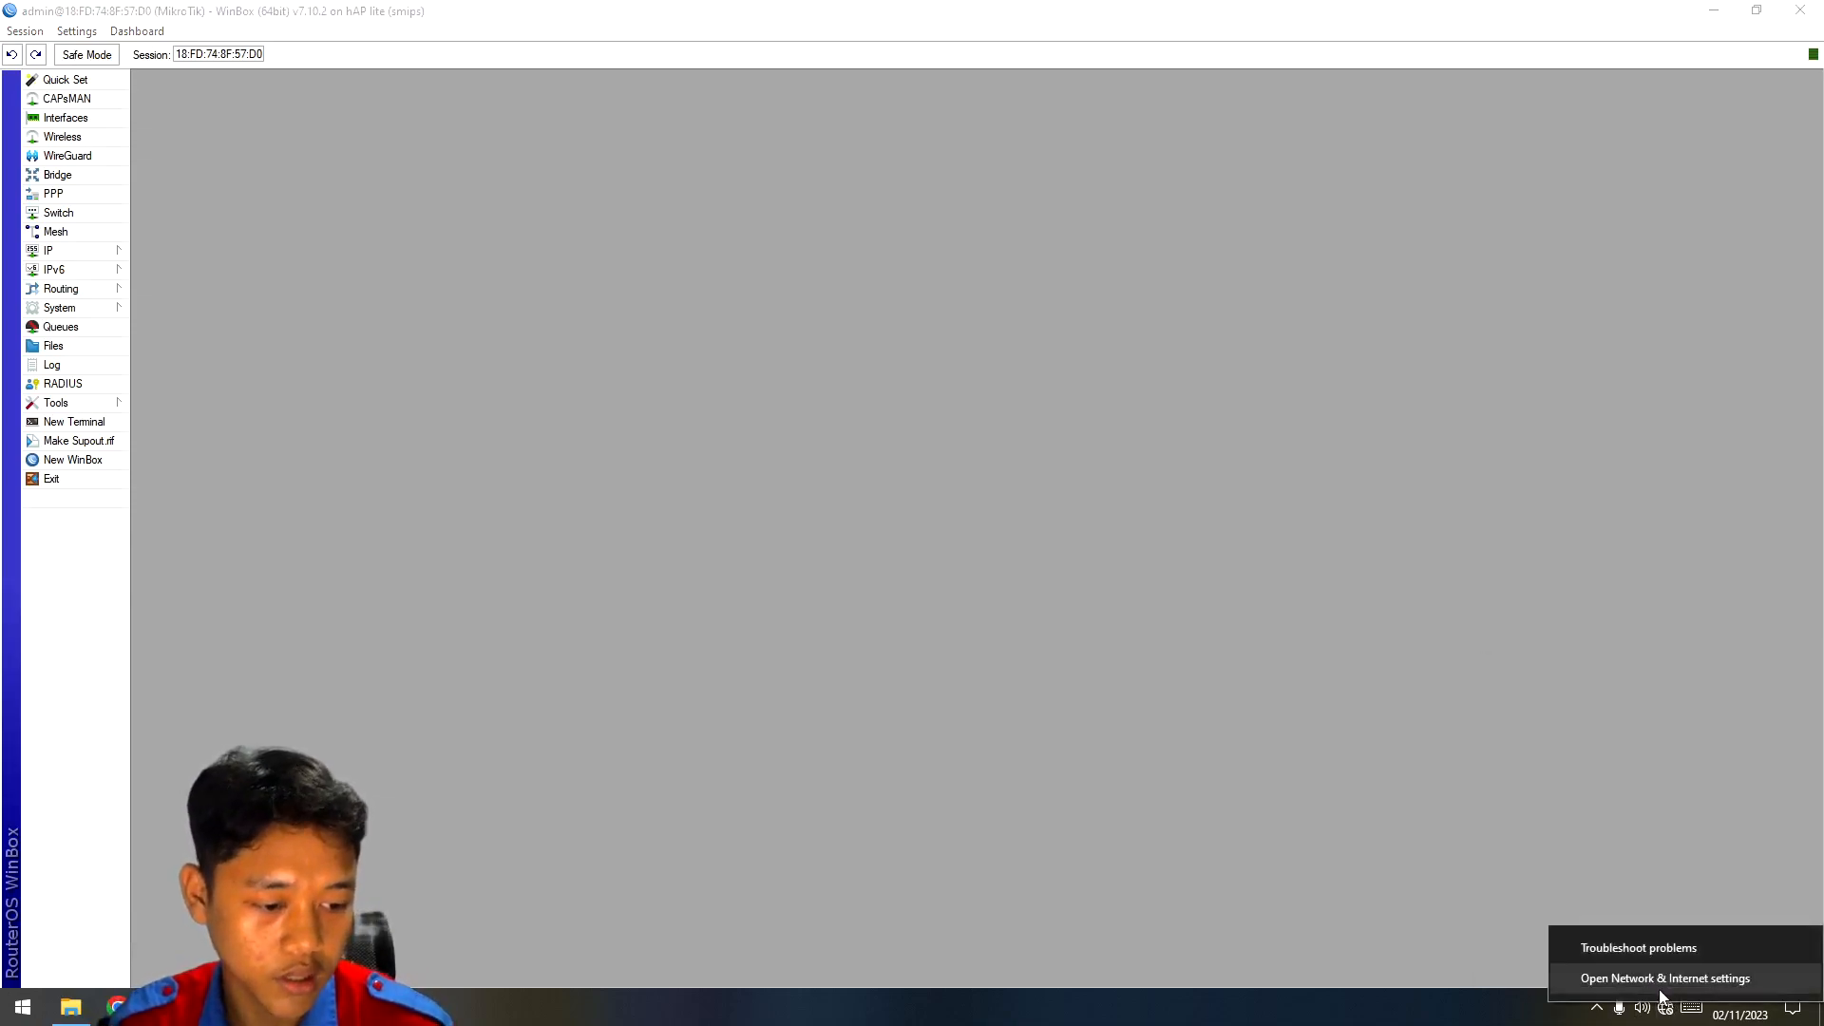
left_click(1659, 980)
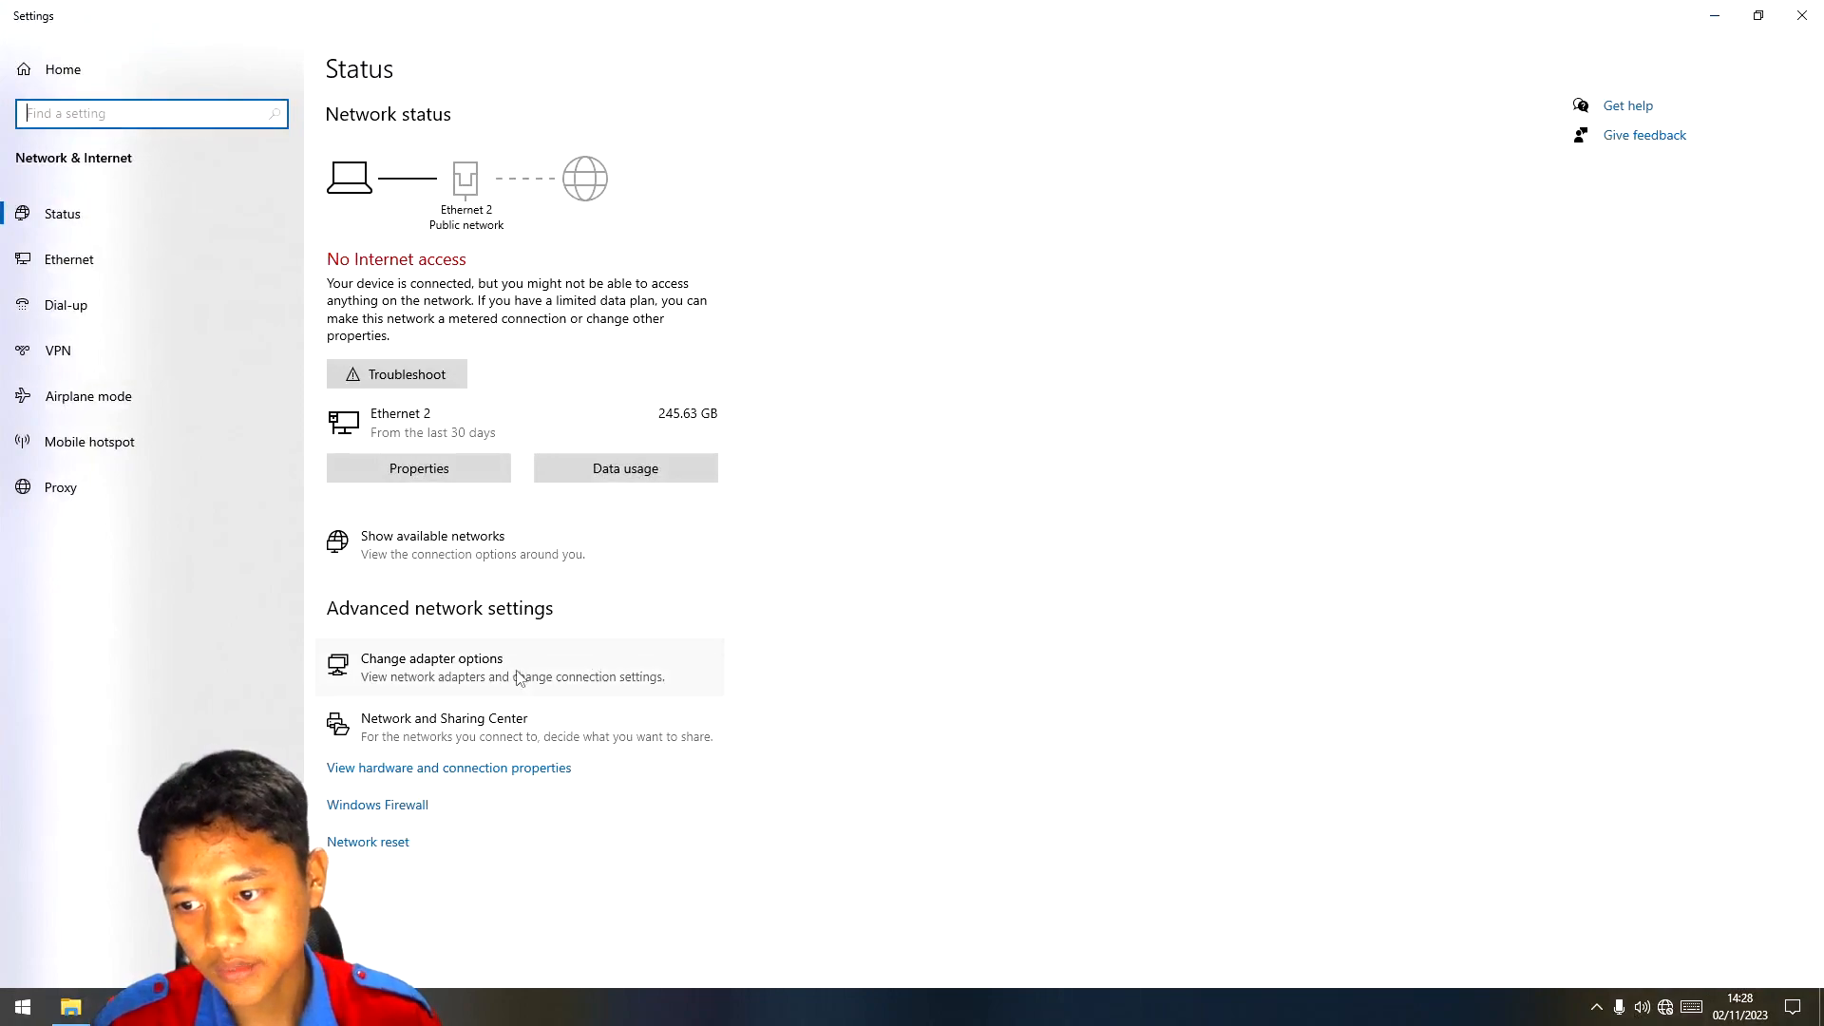
left_click(516, 675)
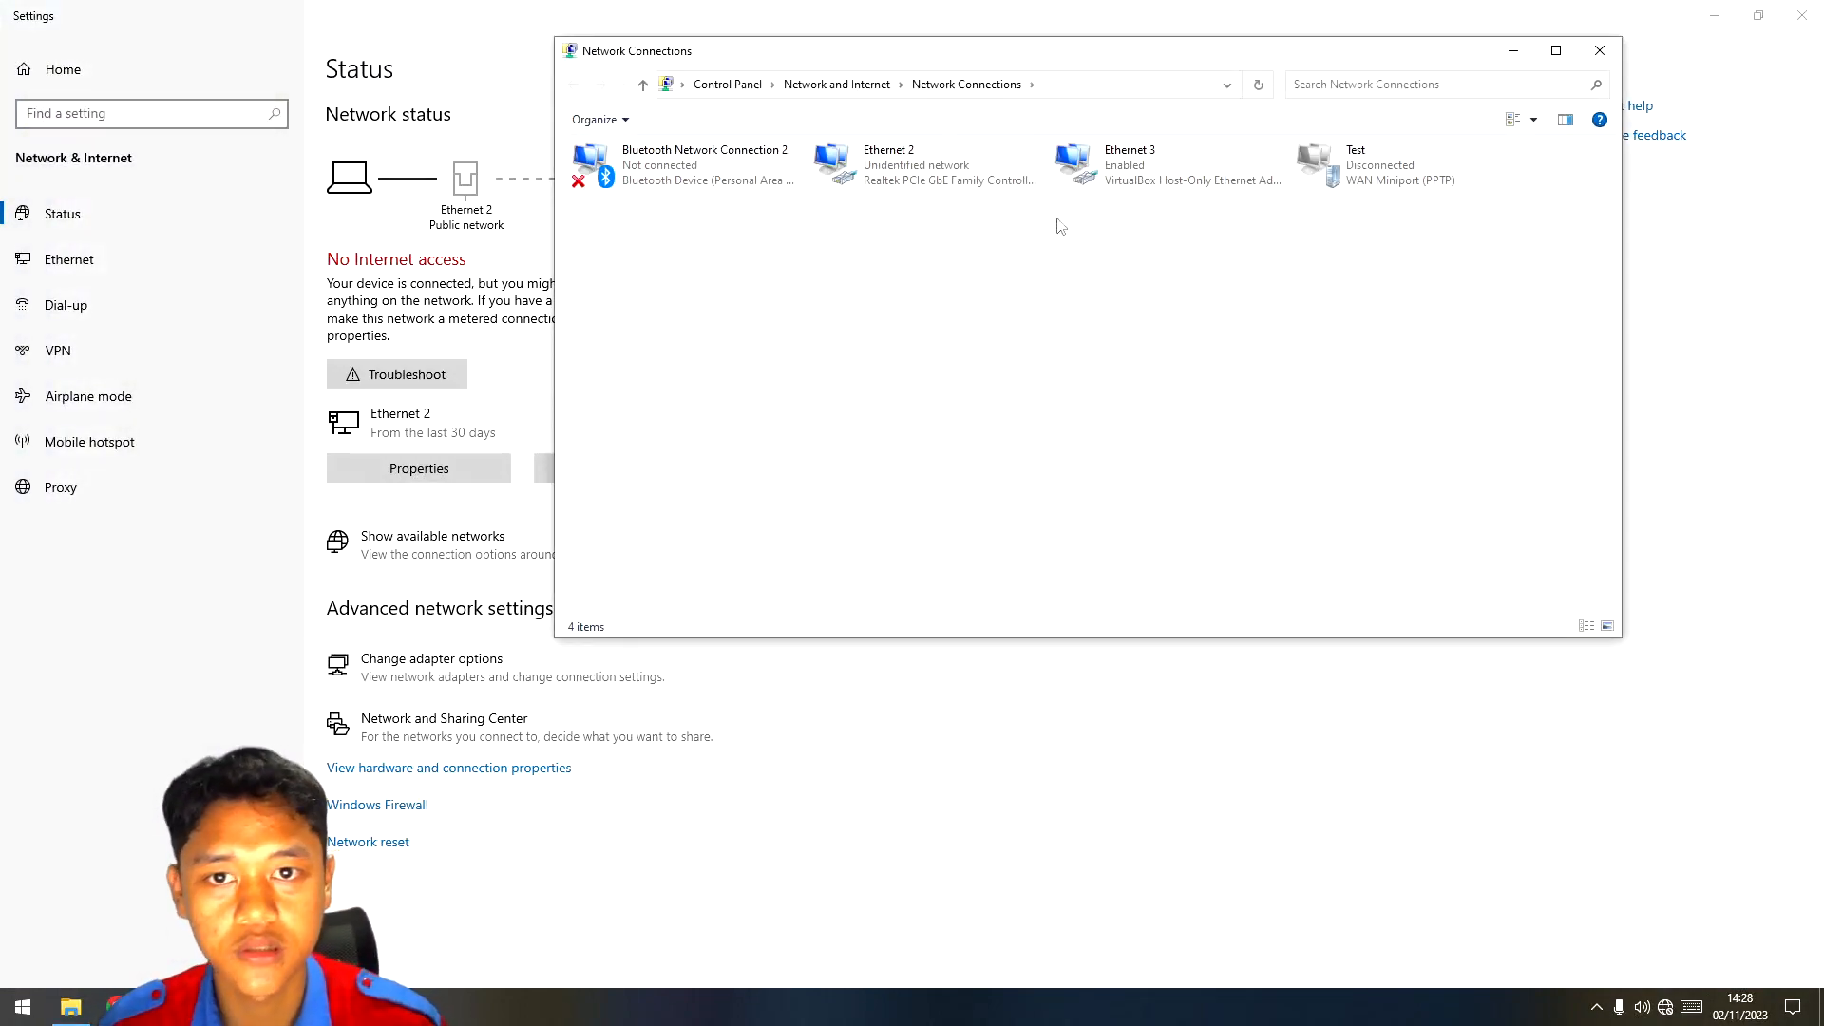
left_click(1556, 50)
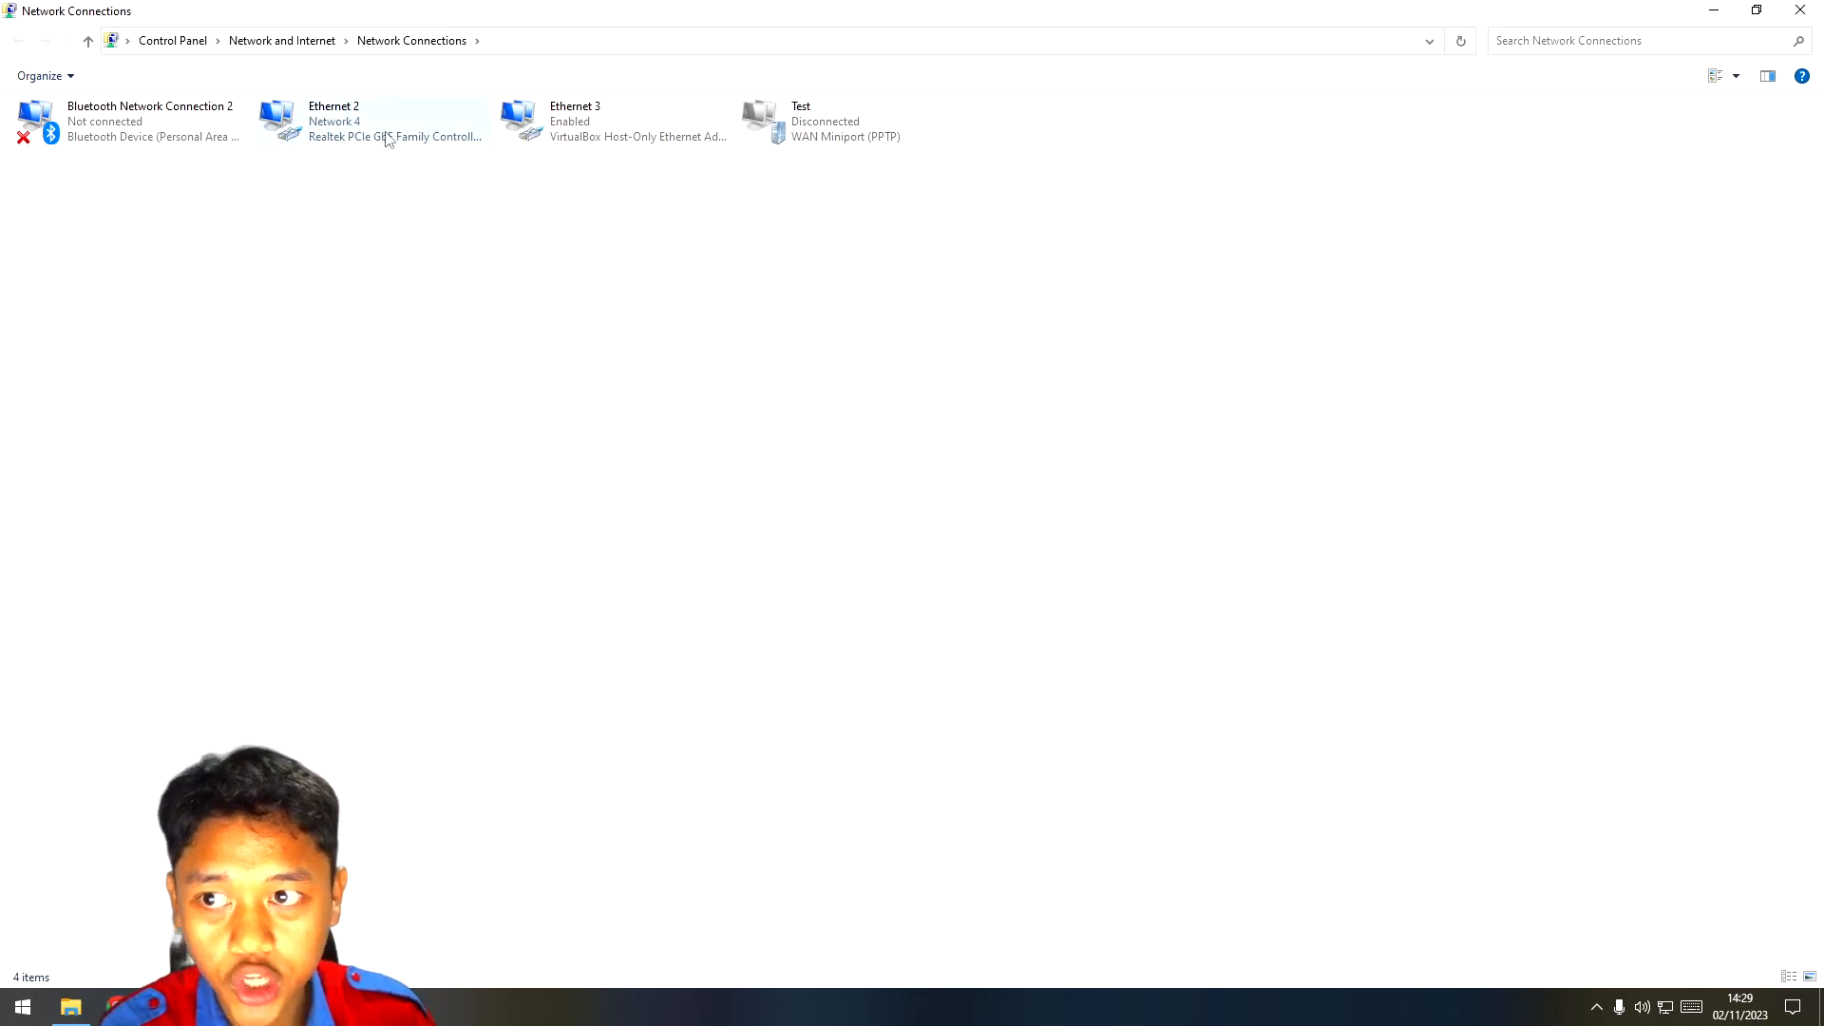
Step: Examine the Ethernet 2 adapter's connection details for its DHCP-assigned IPv4 address, gateway and DHCP server
double_click(344, 128)
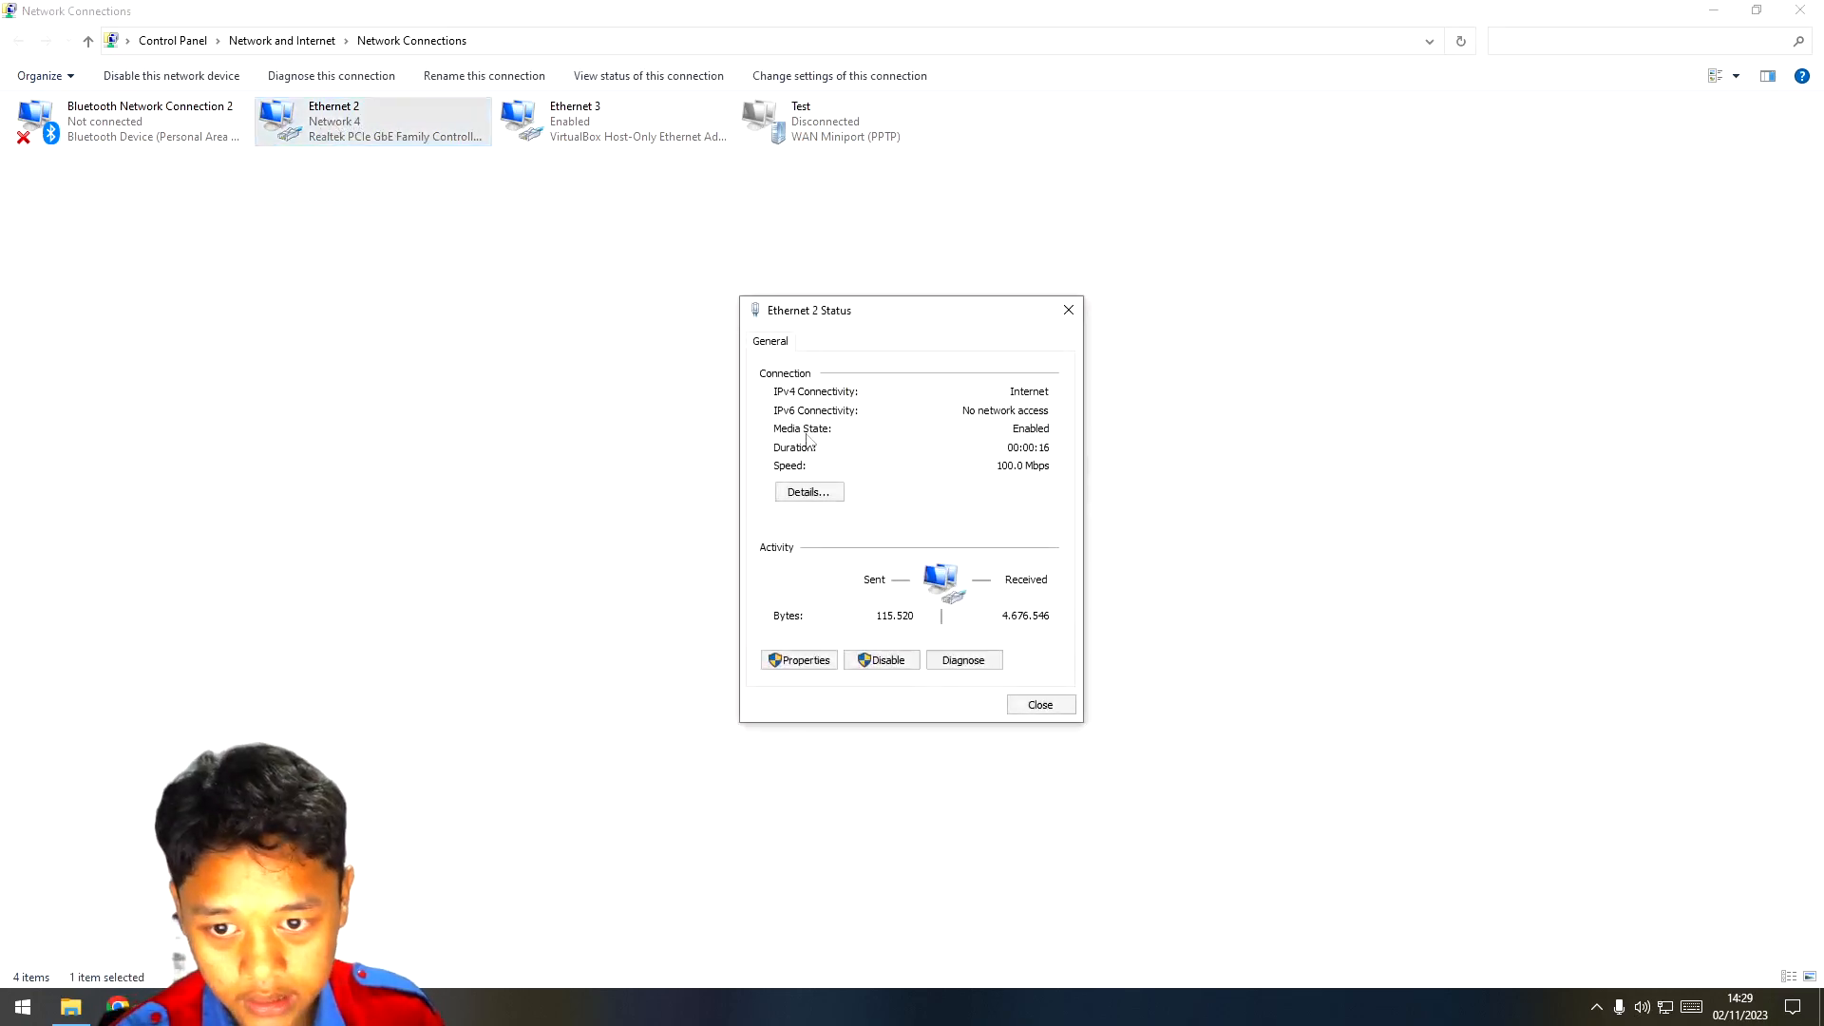
left_click(810, 492)
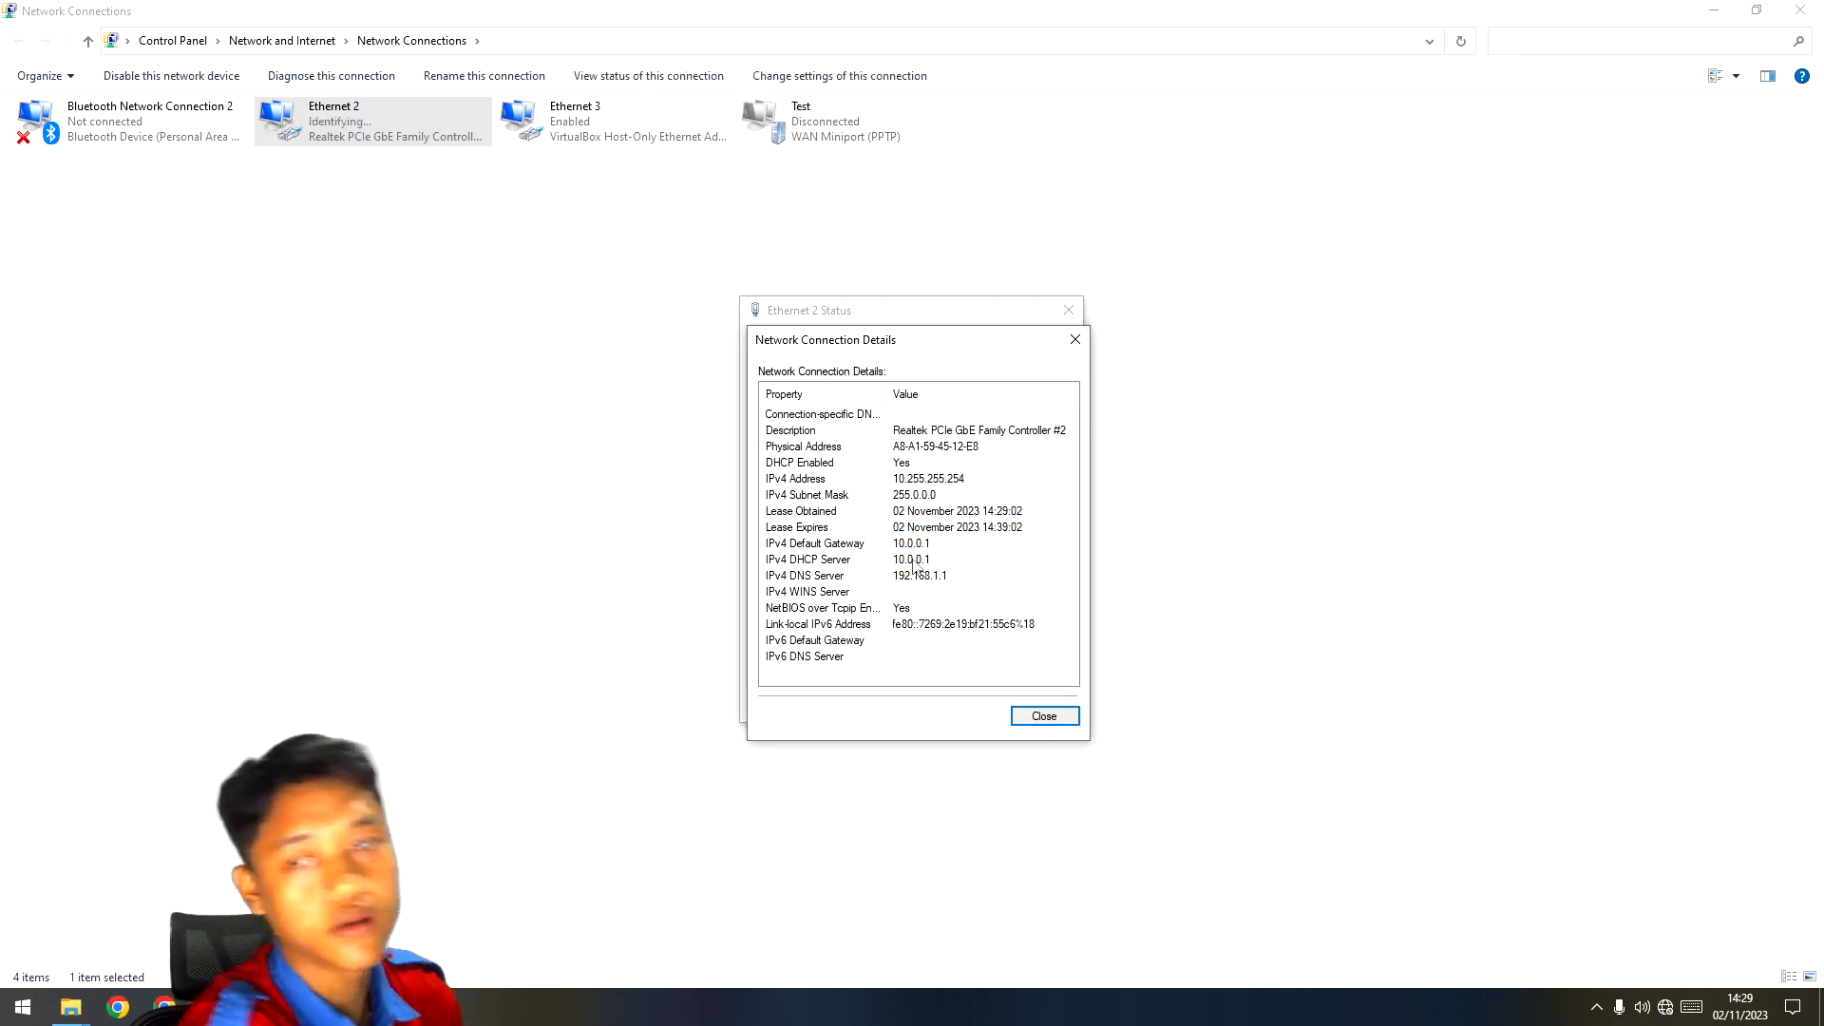
left_click(1075, 339)
left_click(1068, 310)
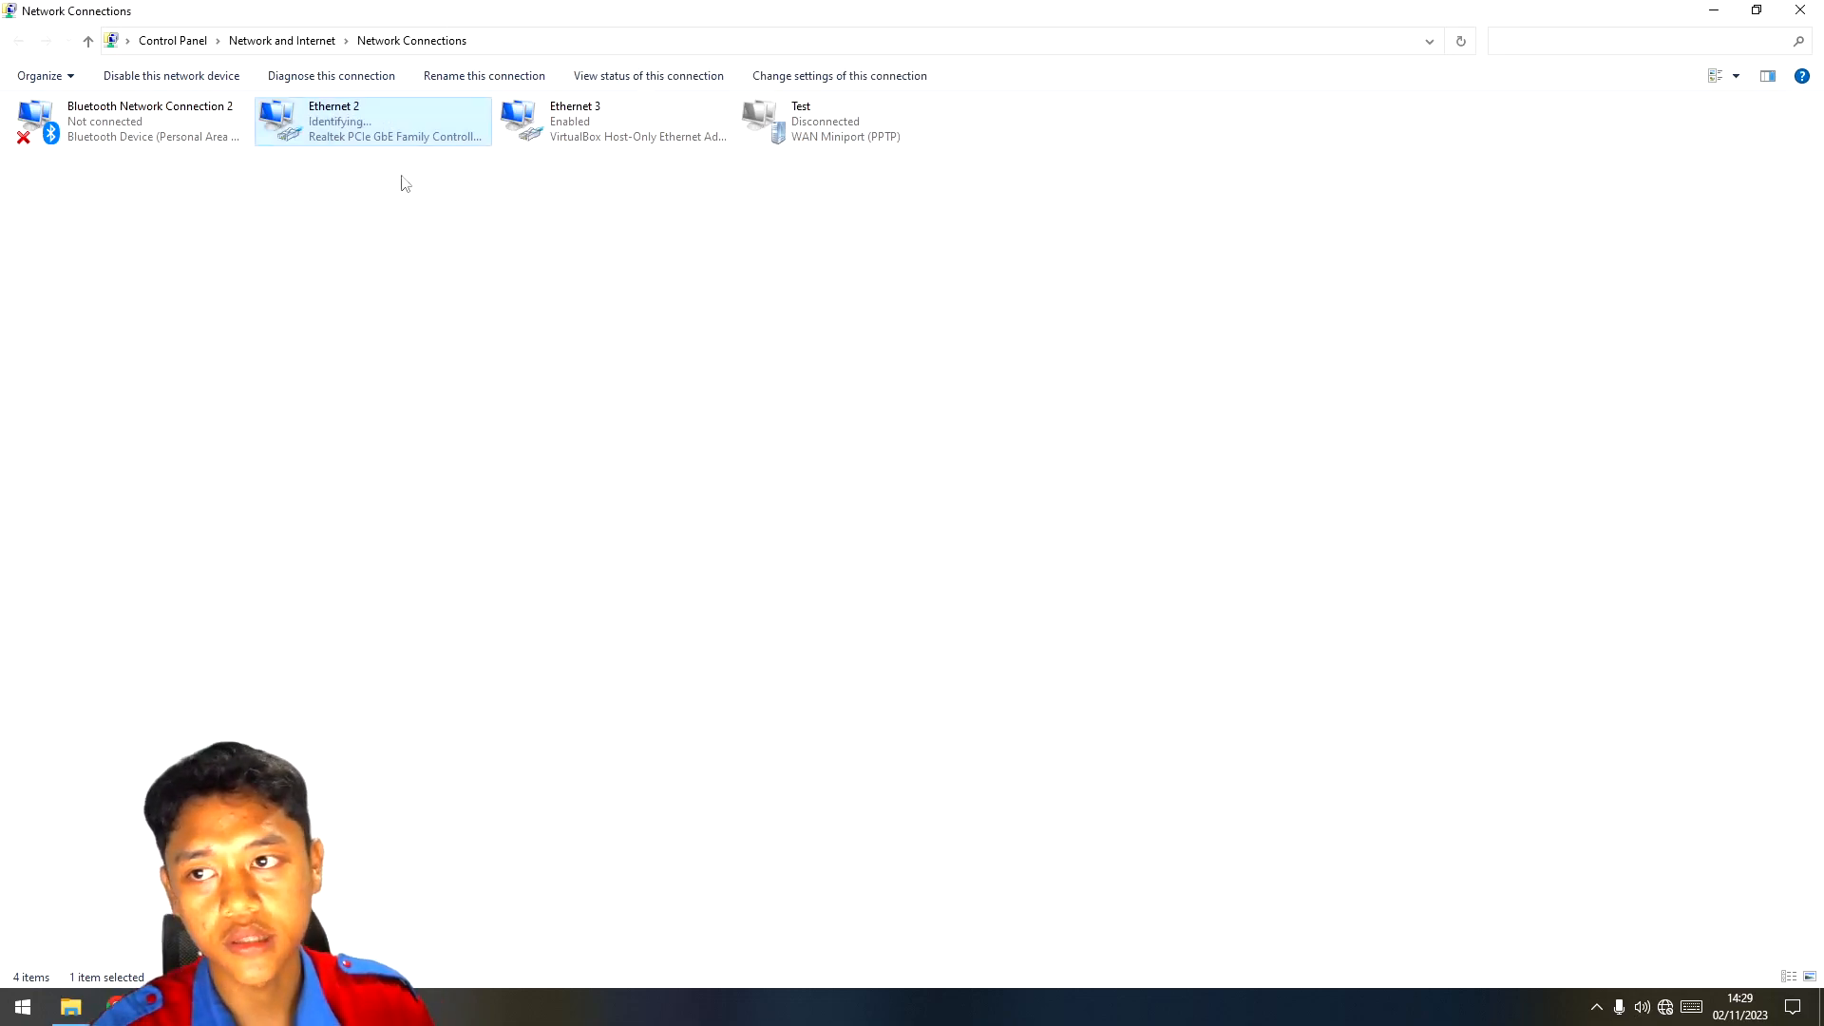
Step: Recheck the Ethernet 2 adapter's connection details for the IPv4 address and gateway of its renewed DHCP lease
double_click(359, 136)
left_click(820, 490)
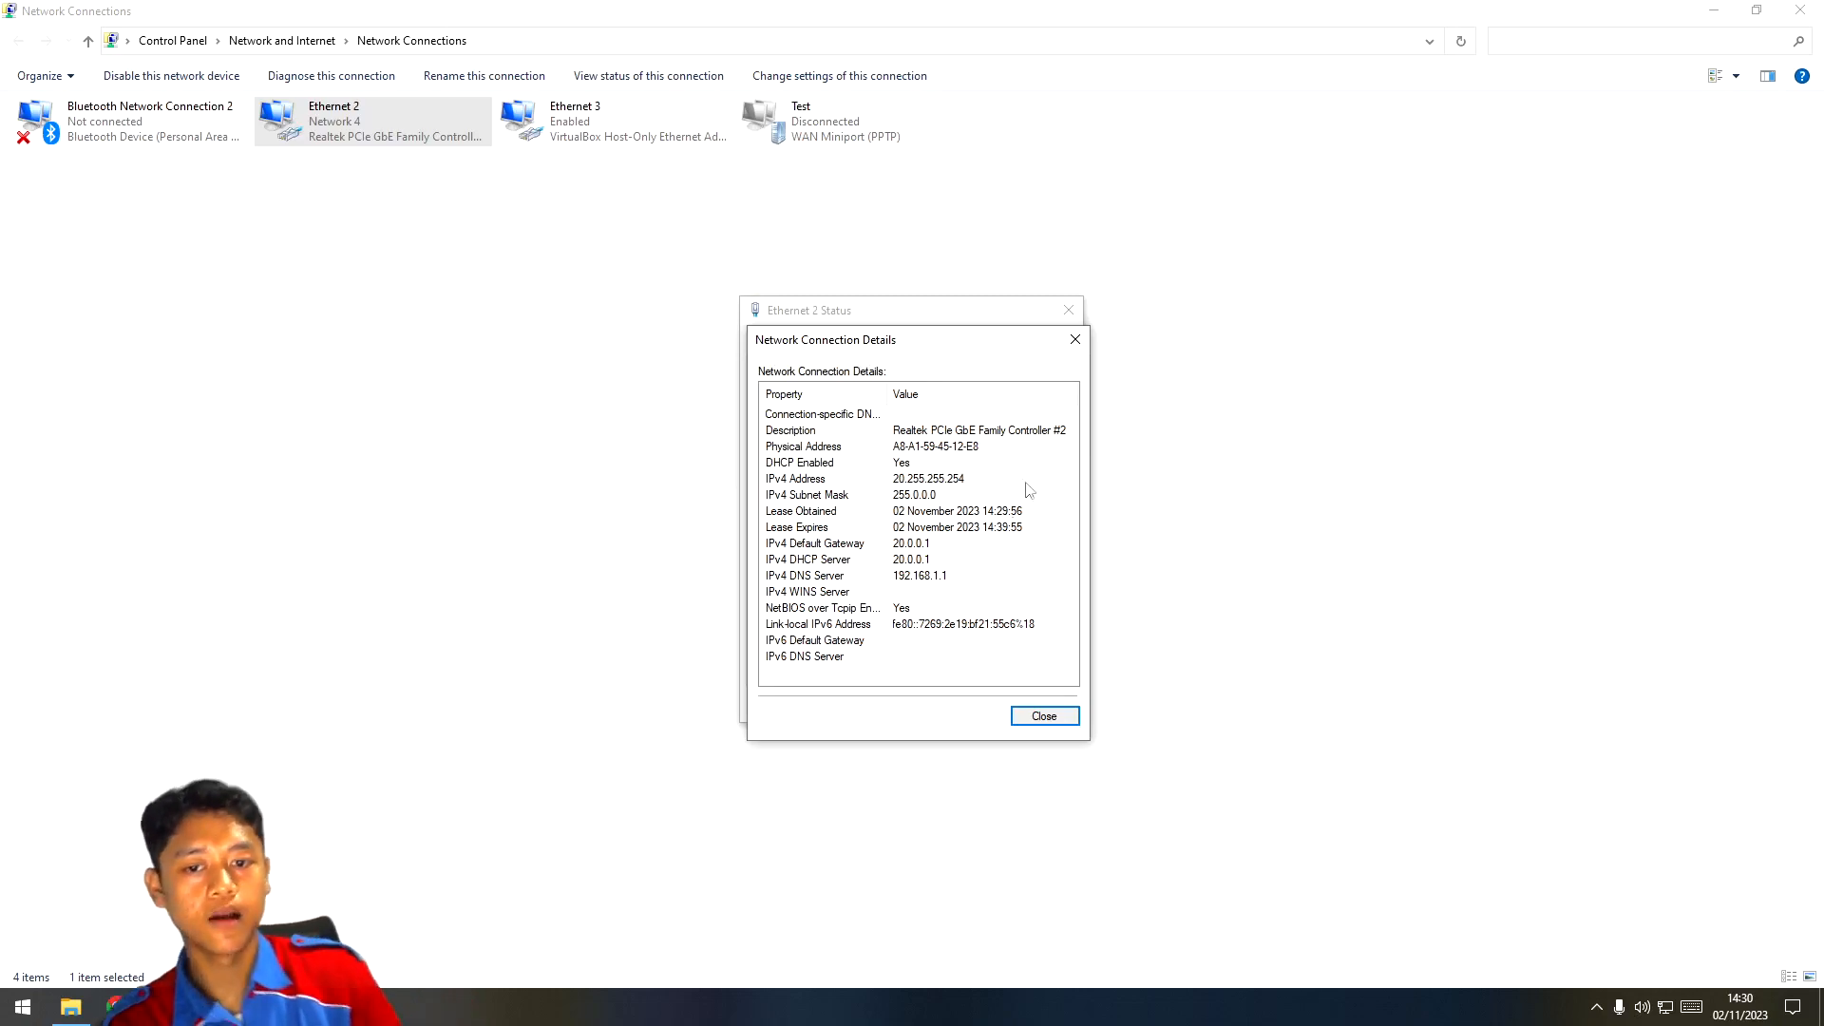
left_click(1075, 339)
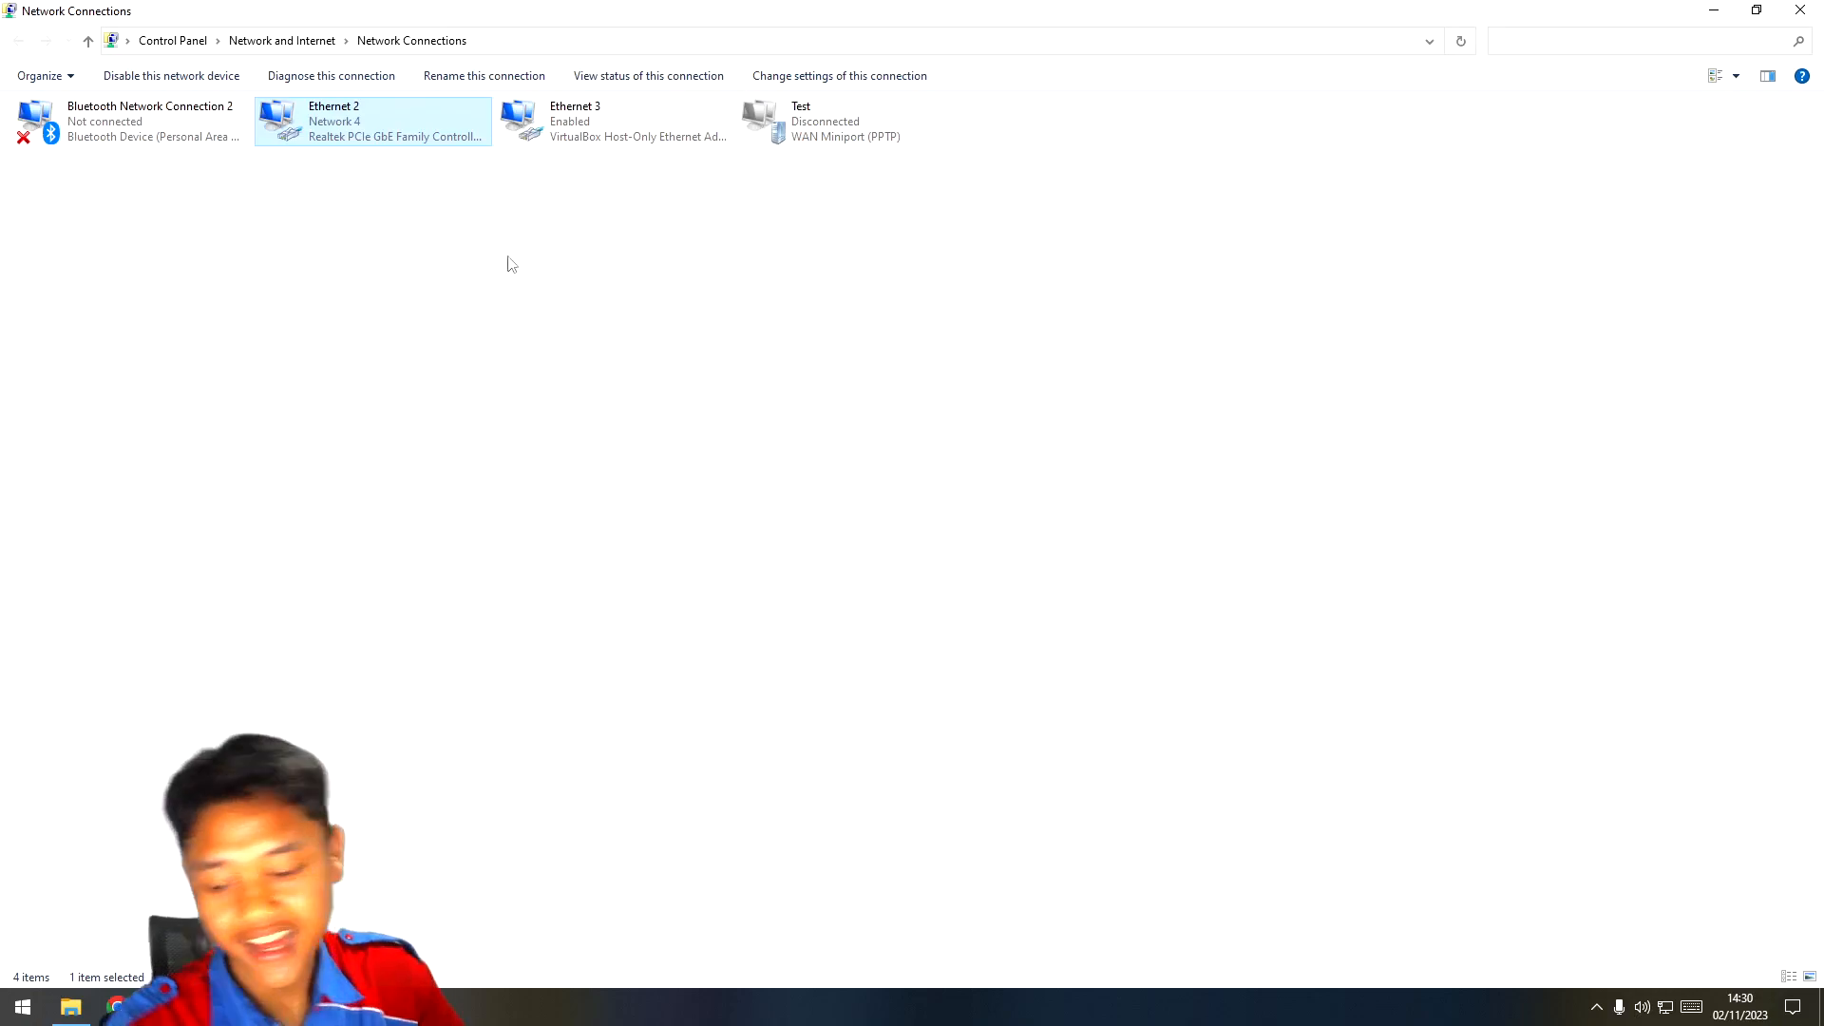
left_click(162, 1007)
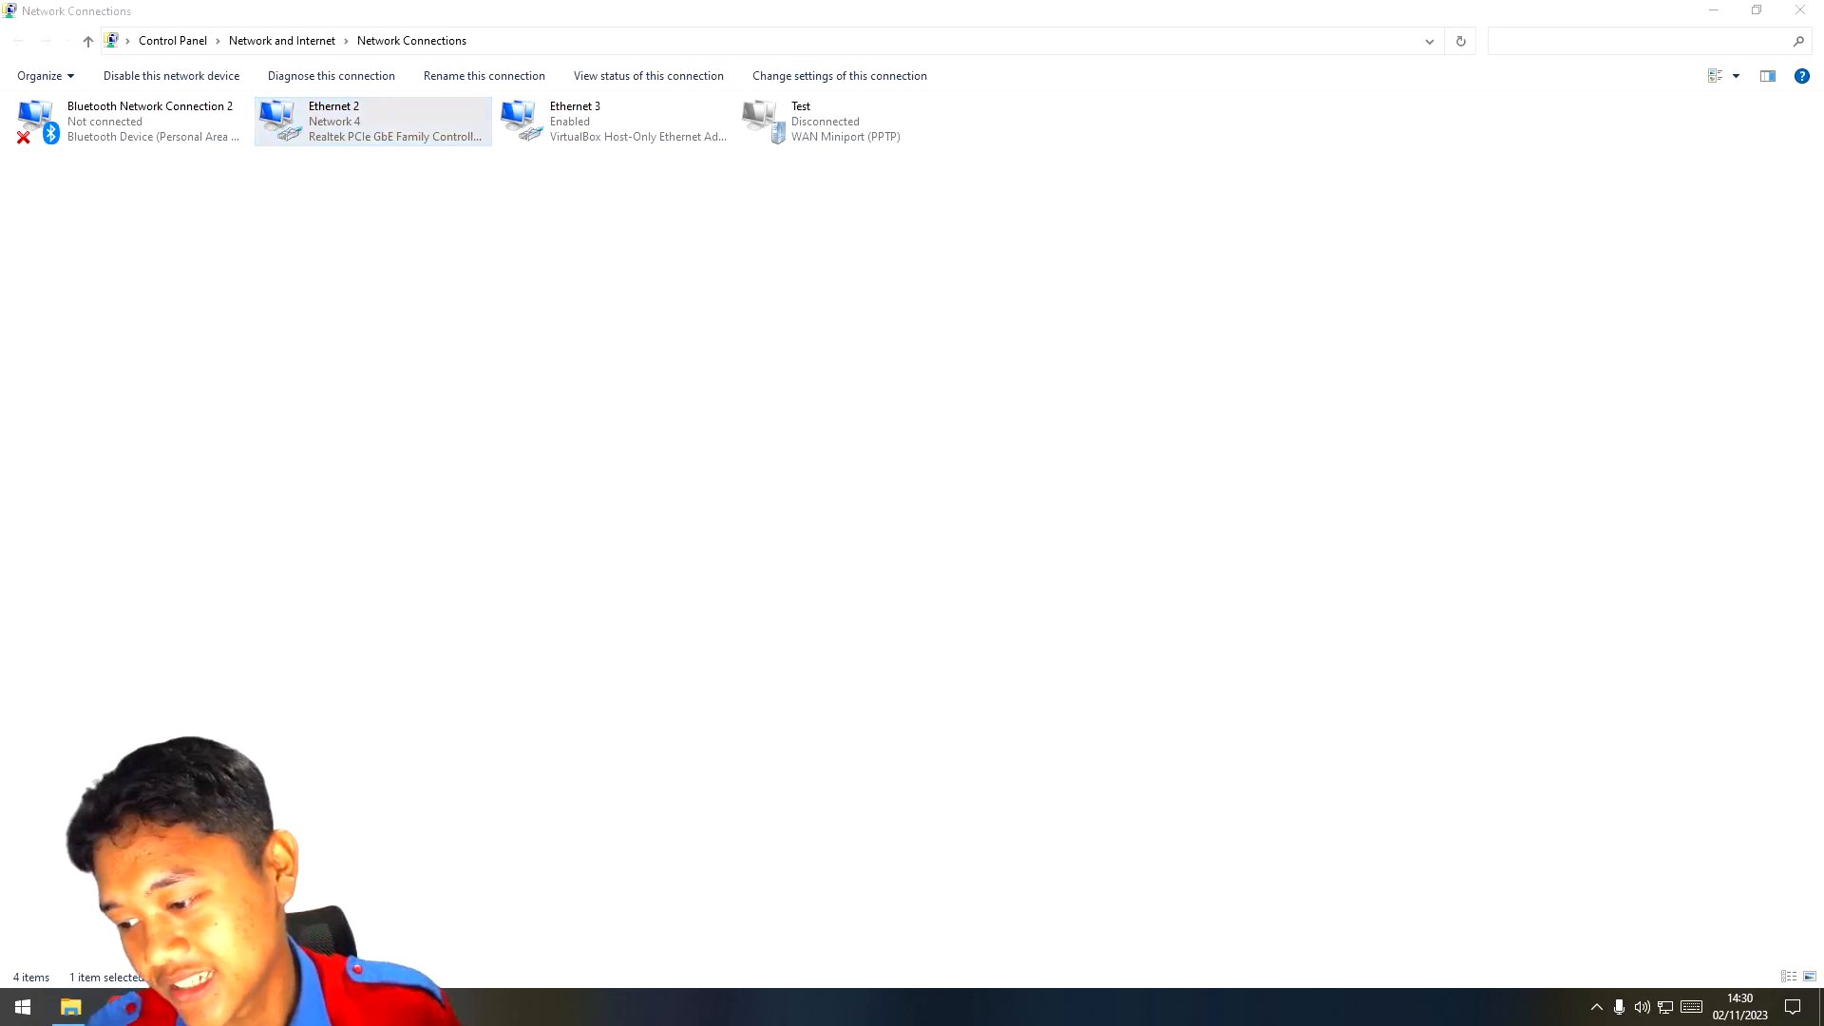